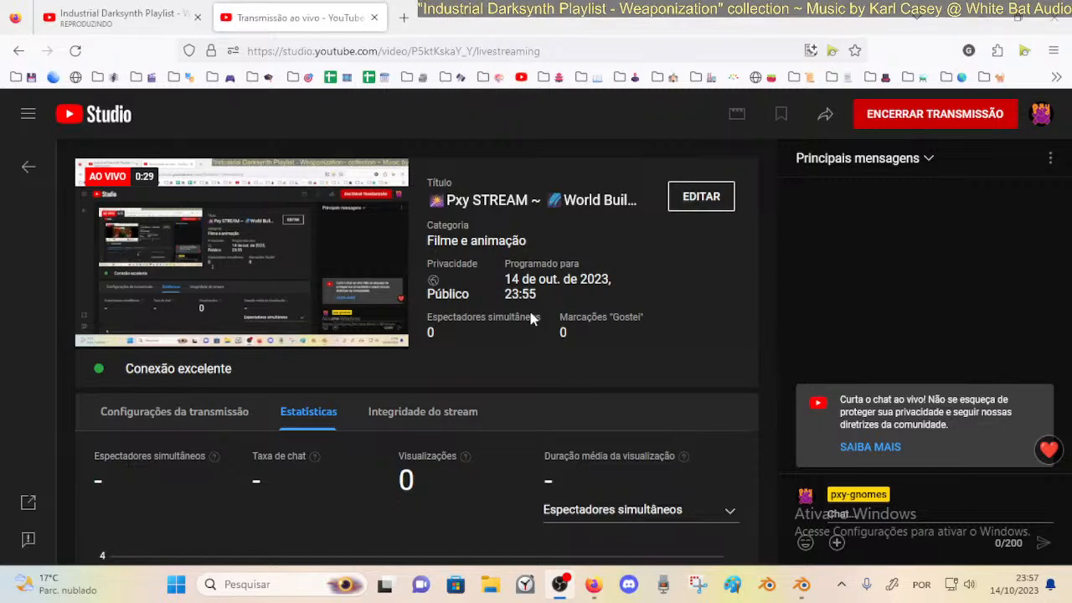
Switch to Blender and examine the illuminated corridor entrance of the Deck object from several angles.
click(802, 586)
middle_drag(459, 332, 430, 244)
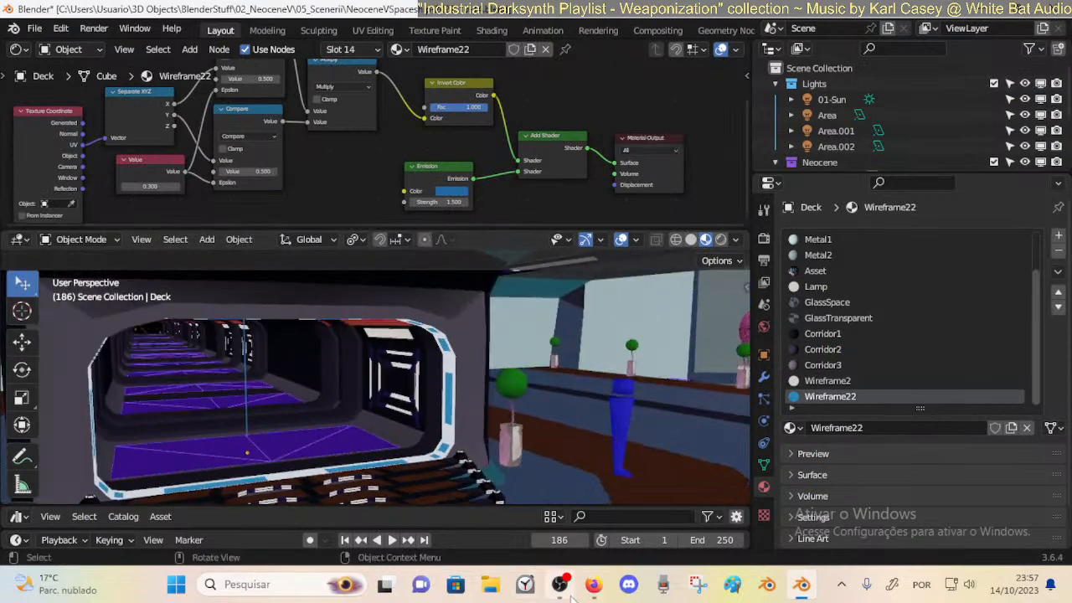
click(593, 585)
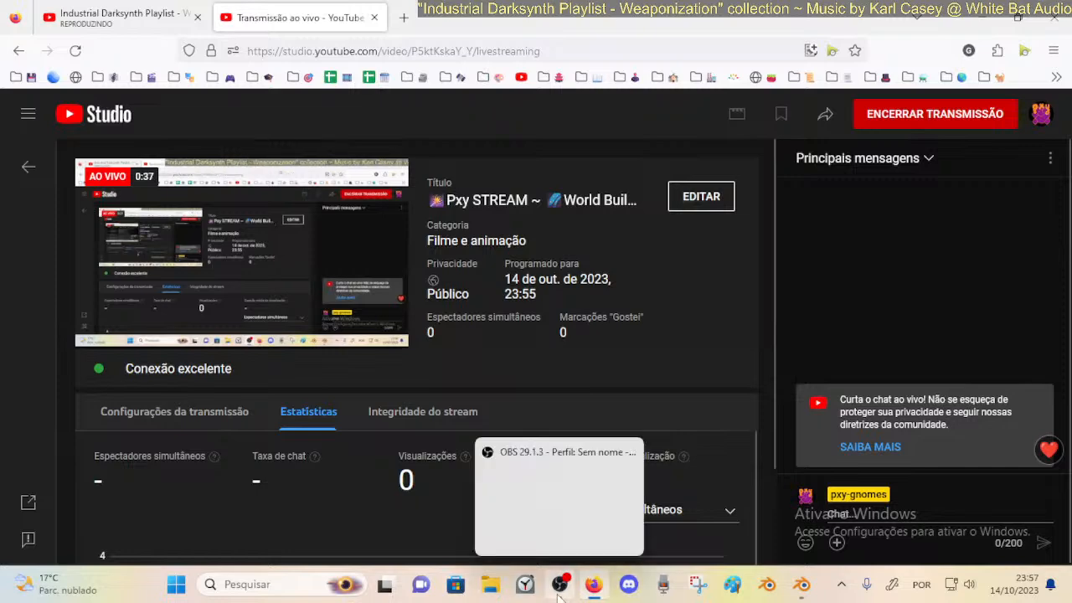
click(801, 583)
middle_drag(459, 333, 467, 374)
scroll(468, 376, up, 3)
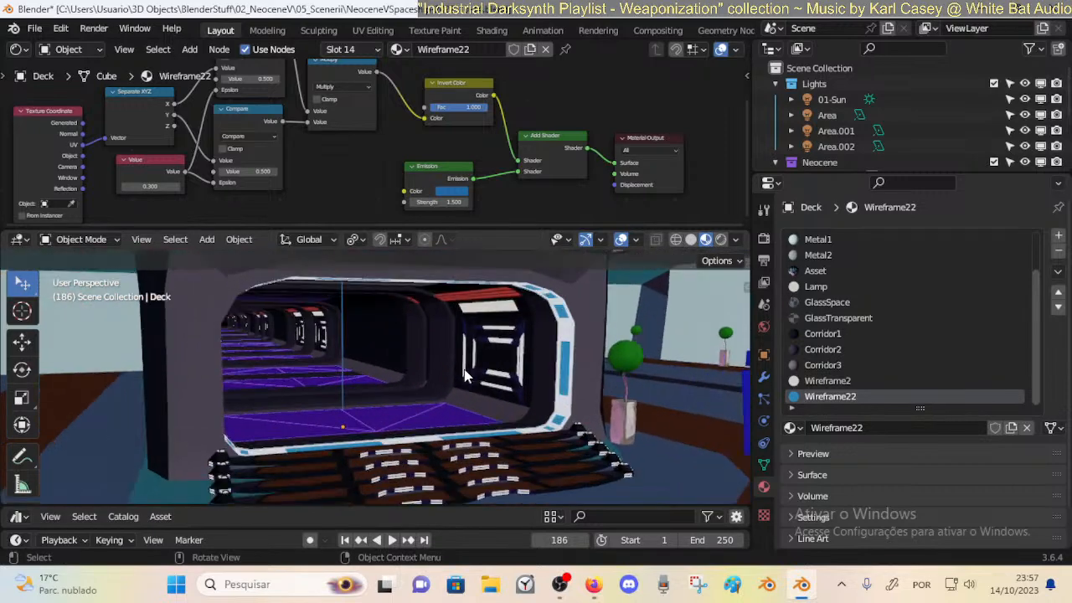
middle_drag(451, 325, 444, 385)
click(562, 382)
scroll(569, 395, down, 5)
scroll(526, 390, up, 3)
scroll(326, 385, down, 3)
middle_drag(289, 384, 419, 386)
Move through the Deck corridor in walk navigation and return to a view of its entrance.
key(shift+grave)
key(w)
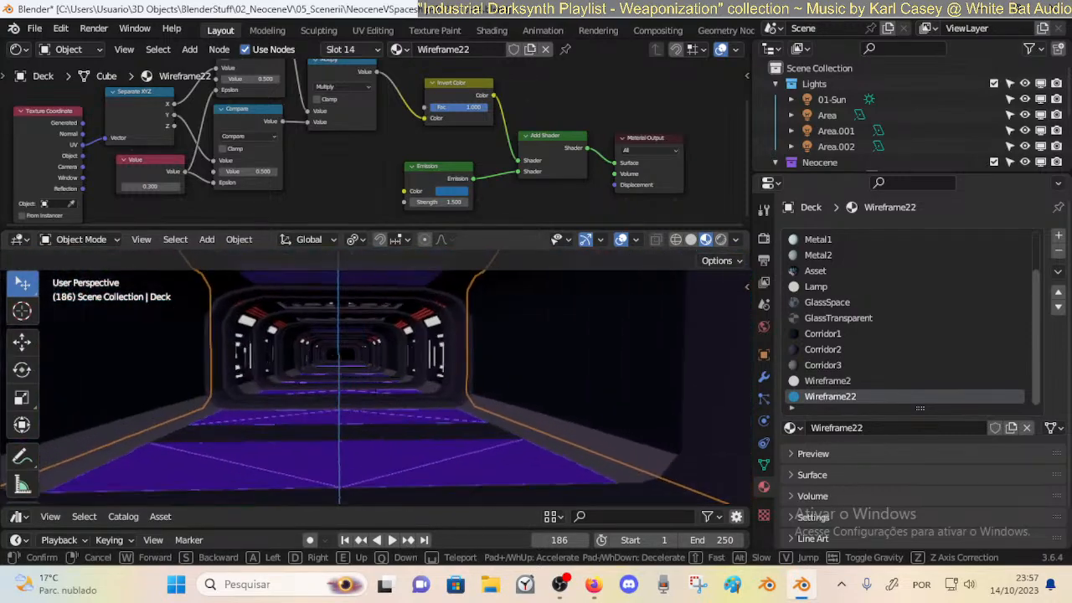
key(w)
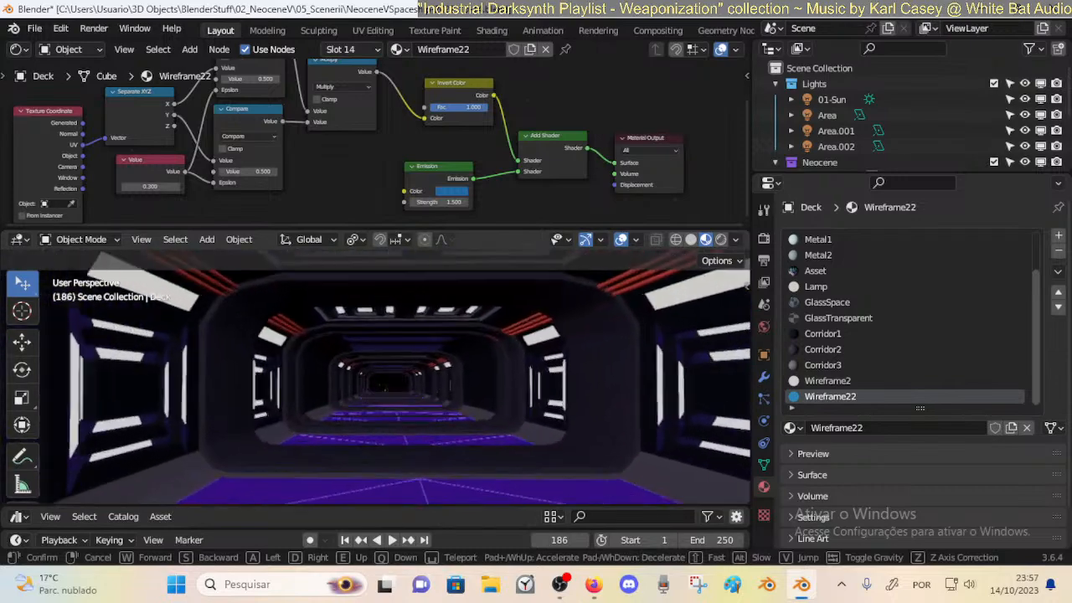
key(w)
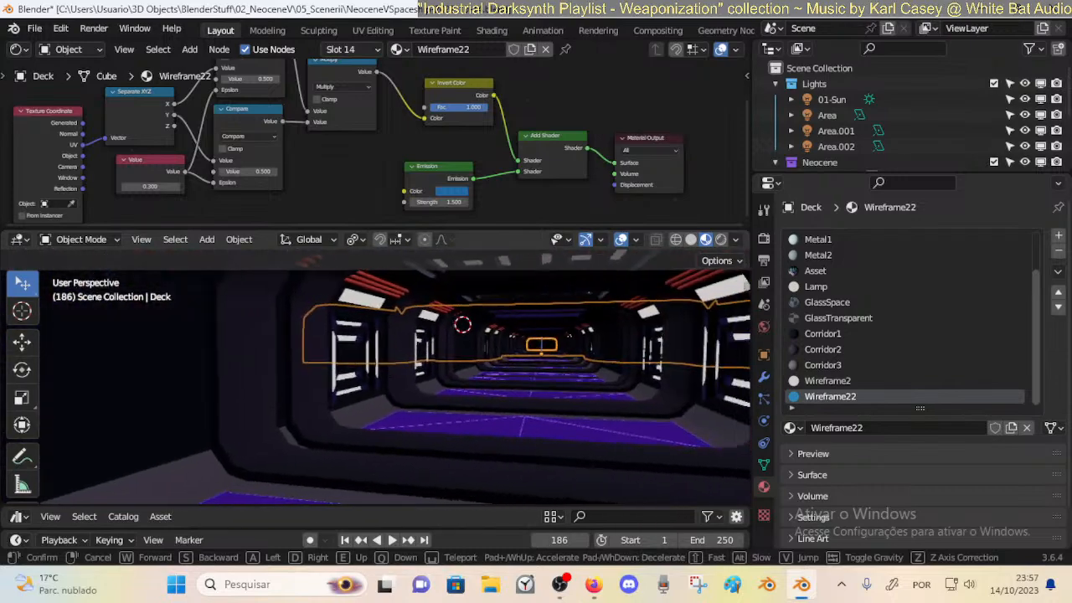
key(w)
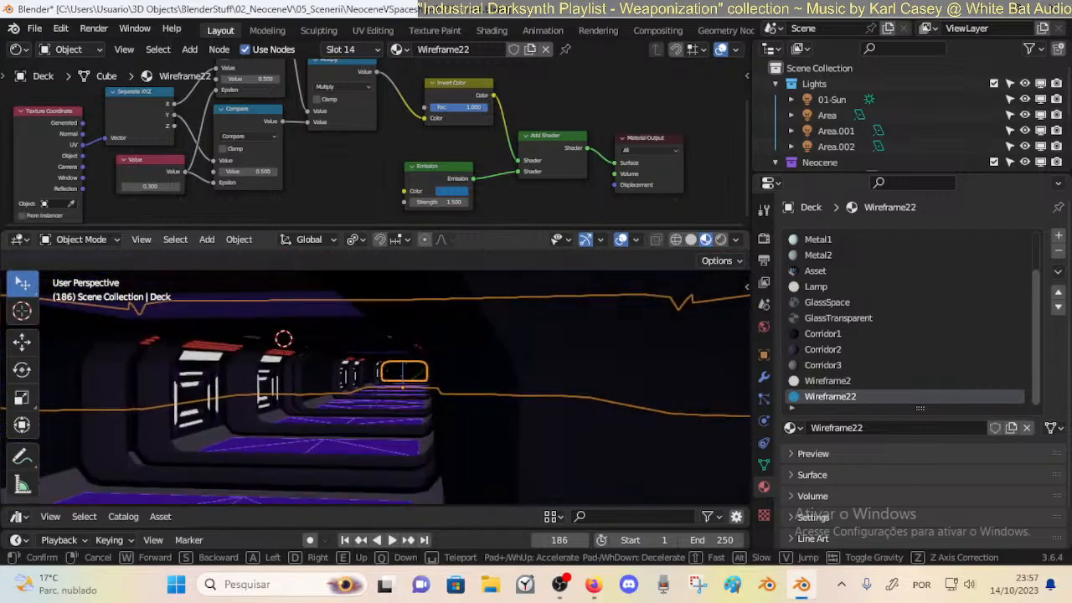
key(w)
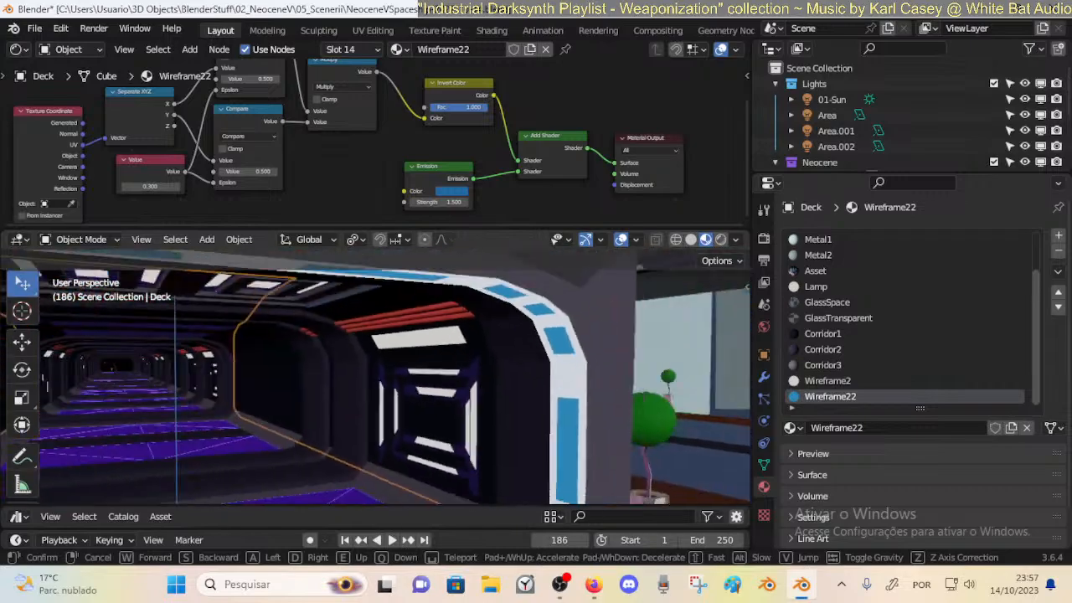
click(476, 389)
mouse_move(475, 389)
middle_down()
mouse_move(480, 368)
mouse_move(416, 360)
mouse_move(412, 348)
mouse_move(462, 341)
mouse_move(426, 354)
mouse_move(492, 375)
middle_up()
Save the file and select the face loop around the corridor entrance frame in Edit Mode.
key(ctrl+s)
key(Tab)
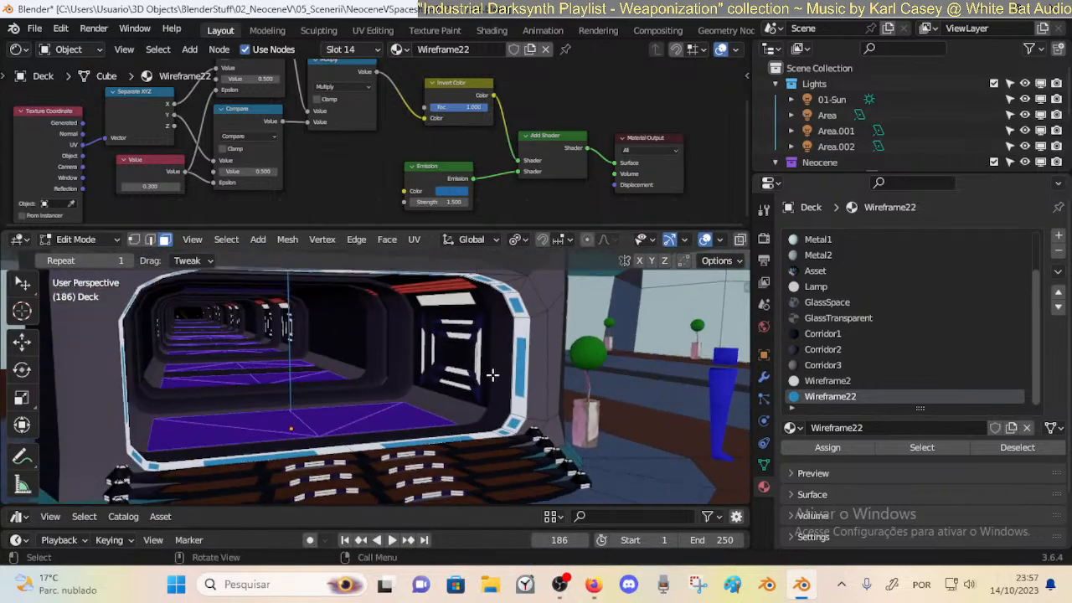
middle_drag(522, 330, 497, 313)
key(alt+a)
alt+shift+click(499, 322)
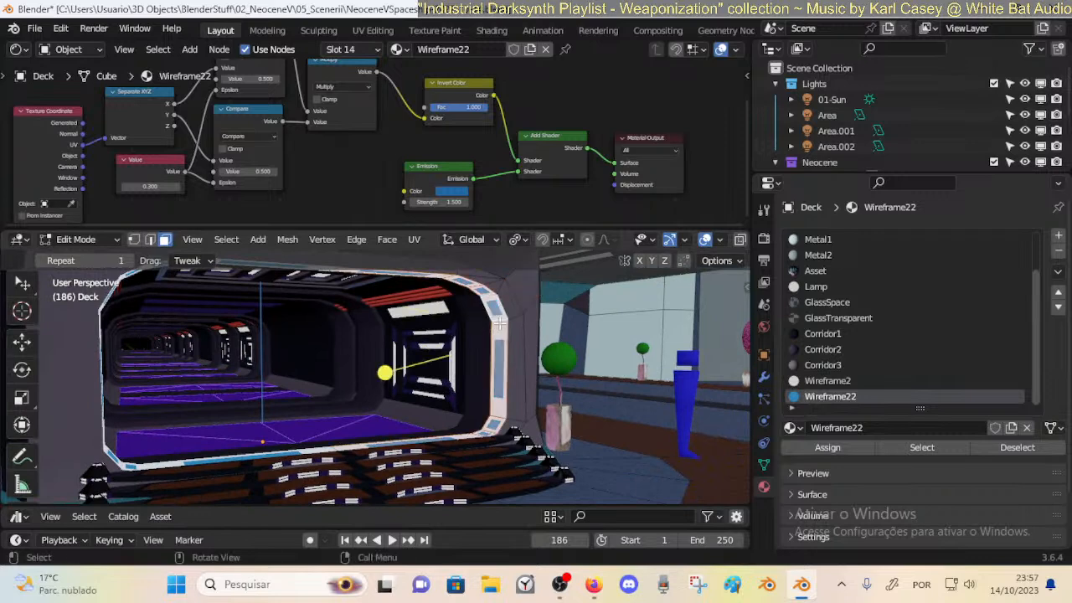
scroll(533, 375, down, 2)
Compare the shader nodes of the Wireframe2 and Wireframe22 materials, ending on Wireframe22.
click(841, 383)
click(835, 396)
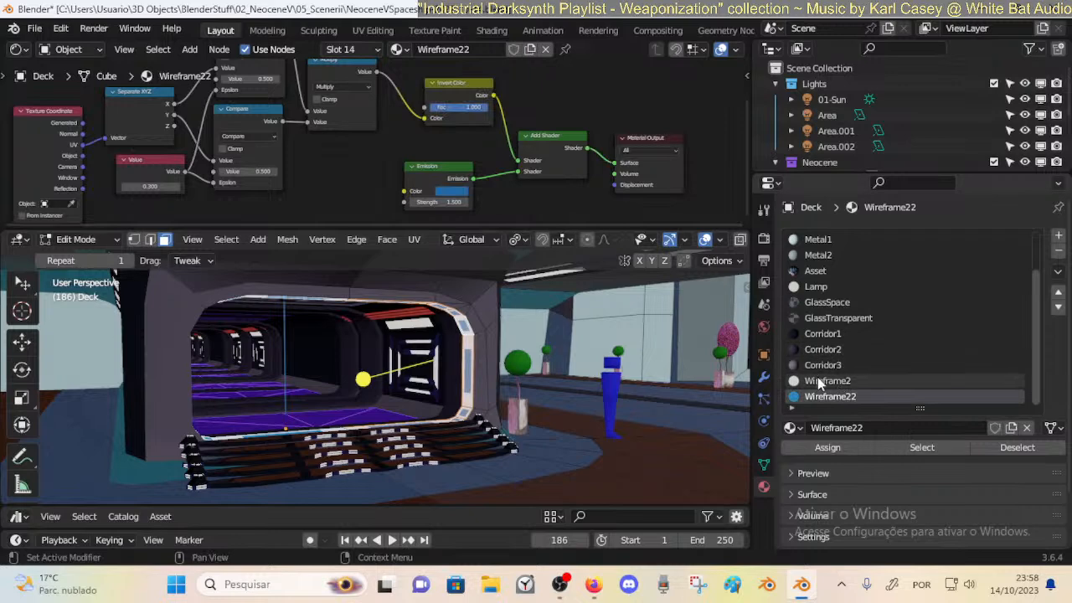
click(818, 382)
scroll(394, 442, up, 2)
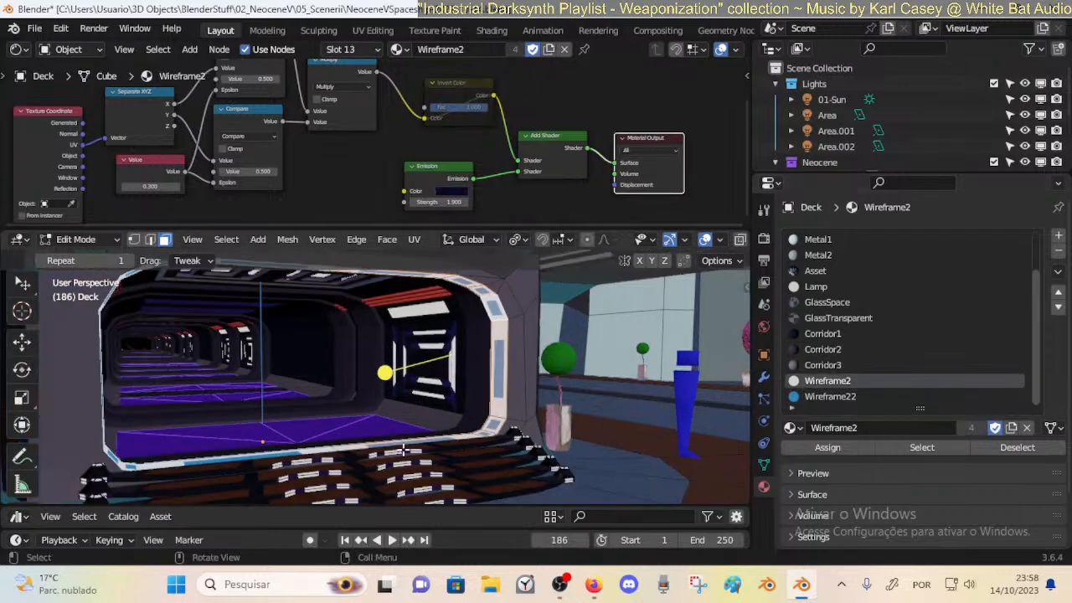
click(816, 398)
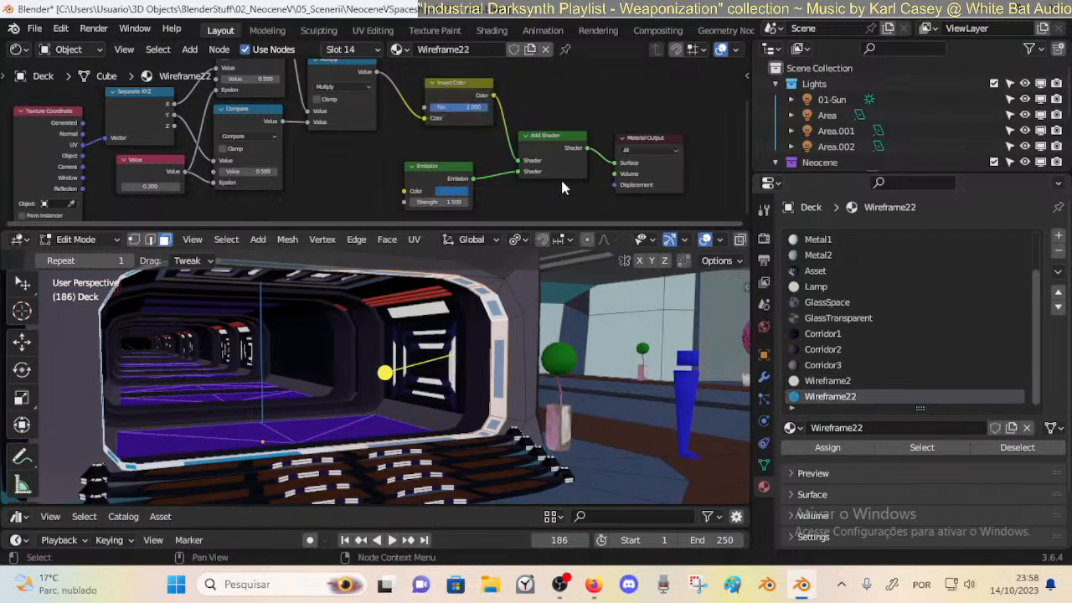
Change the Multiply math node feeding Invert Color to Add in Wireframe22 and clear the face selection on the entrance frame.
scroll(458, 149, down, 1)
mouse_move(450, 116)
mouse_down()
mouse_move(391, 117)
mouse_move(469, 116)
mouse_up()
shift+middle_drag(388, 150, 447, 180)
scroll(453, 183, up, 2)
click(414, 117)
click(413, 126)
click(413, 128)
scroll(417, 141, up, 5)
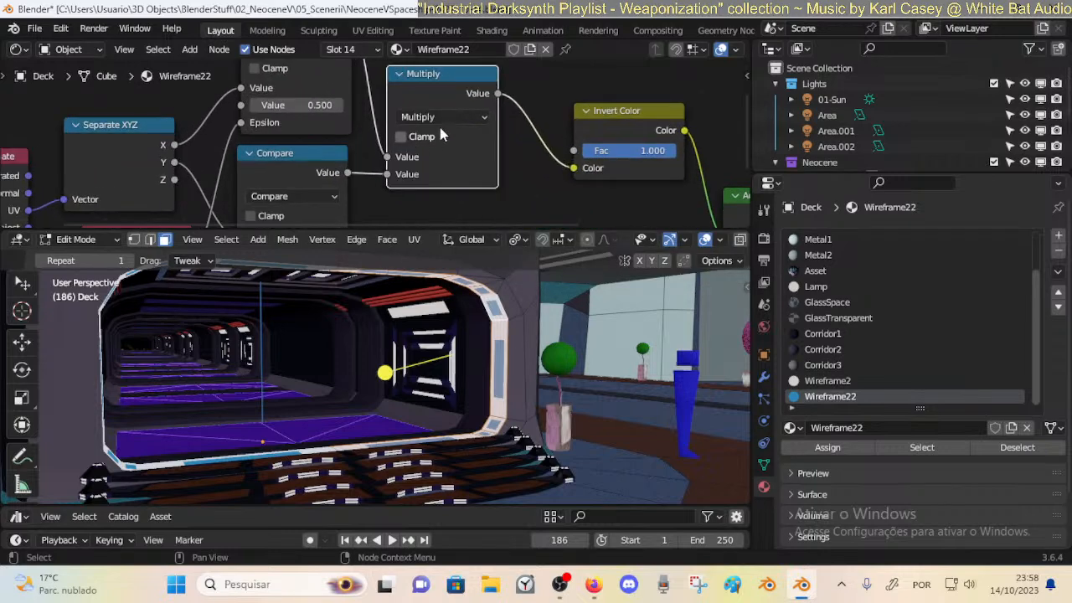
key(alt+a)
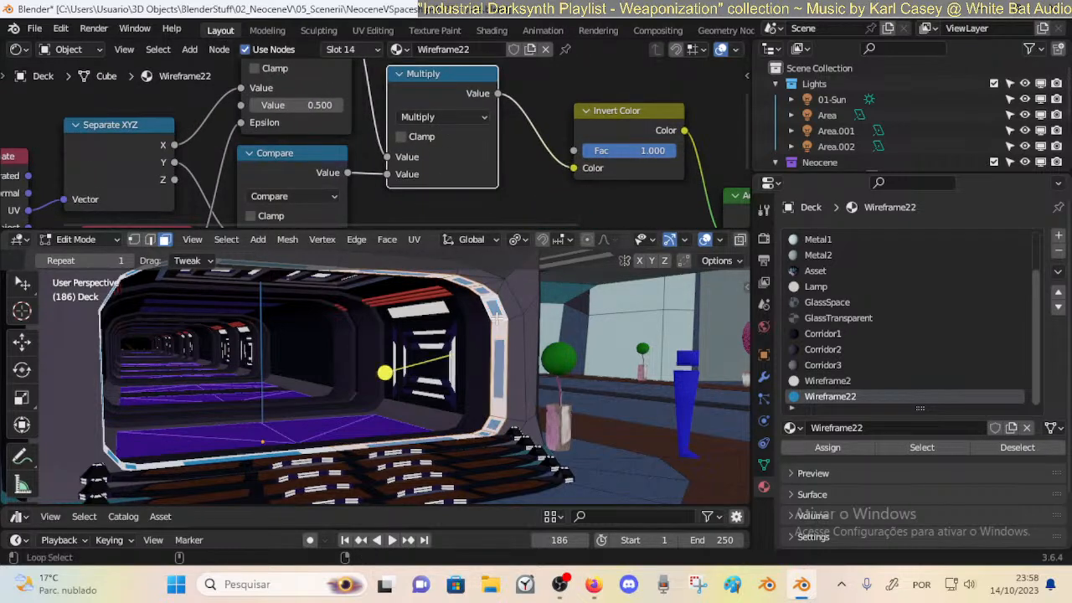
click(440, 116)
click(435, 165)
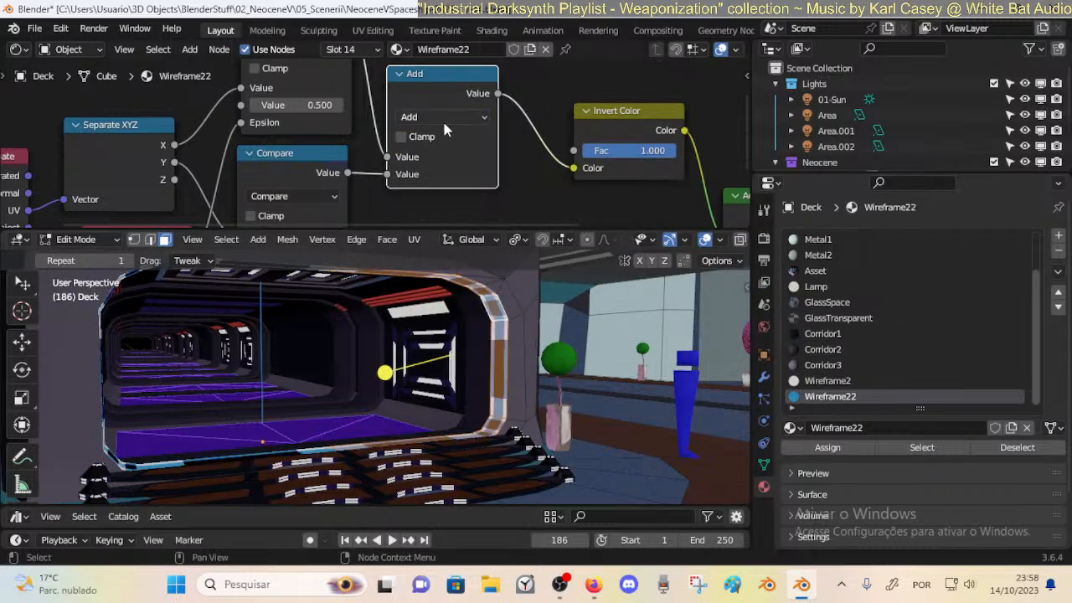
key(alt+a)
middle_drag(506, 349, 499, 365)
scroll(500, 368, up, 2)
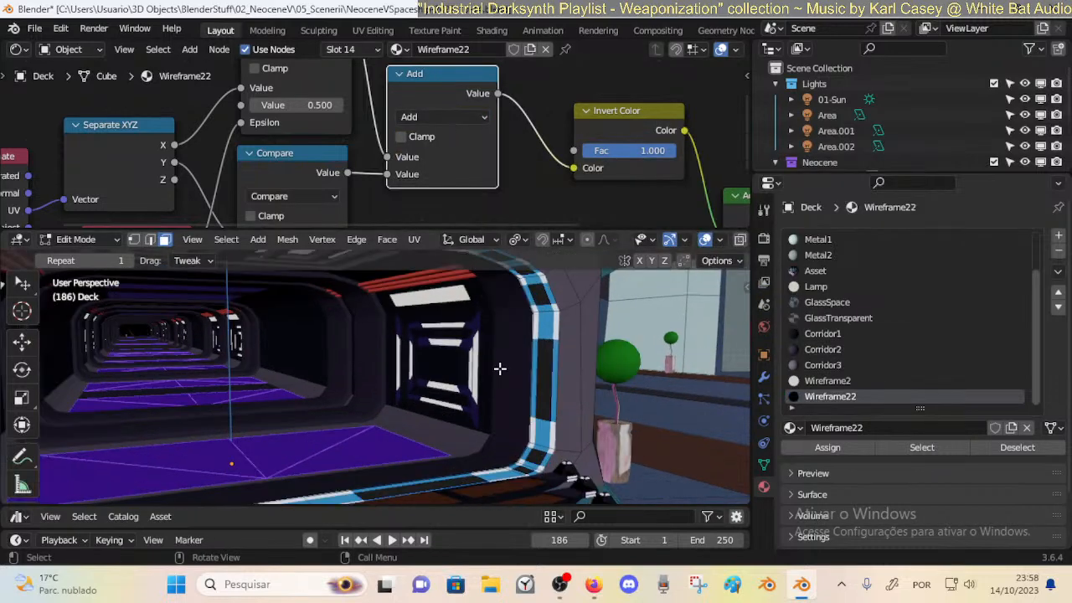
Try the Subtract, Divide and Multiply Add operations on the math node feeding Invert Color.
click(443, 118)
click(421, 176)
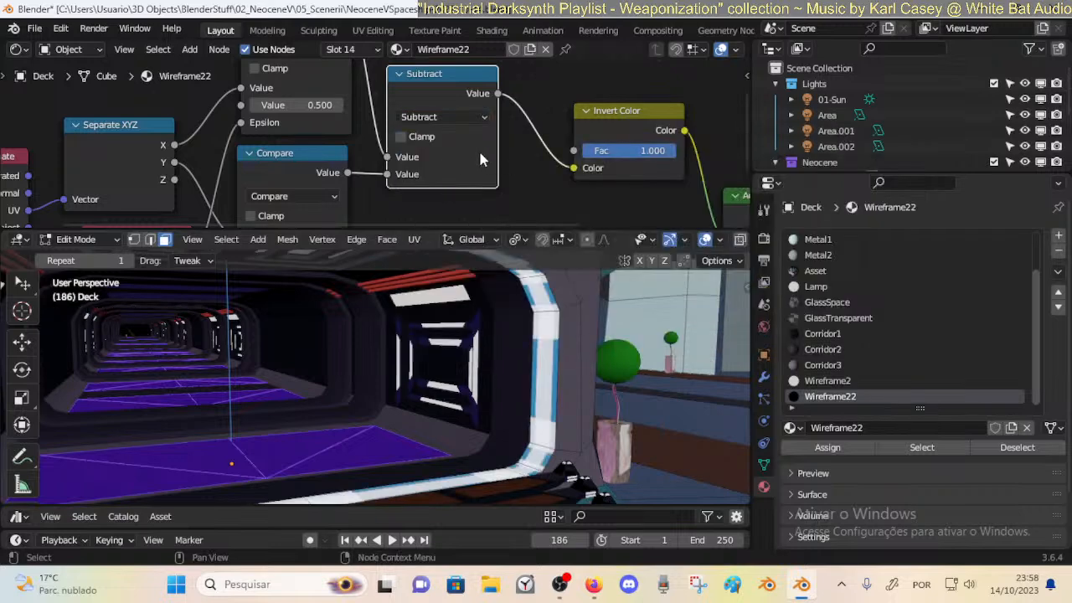
click(448, 117)
click(430, 211)
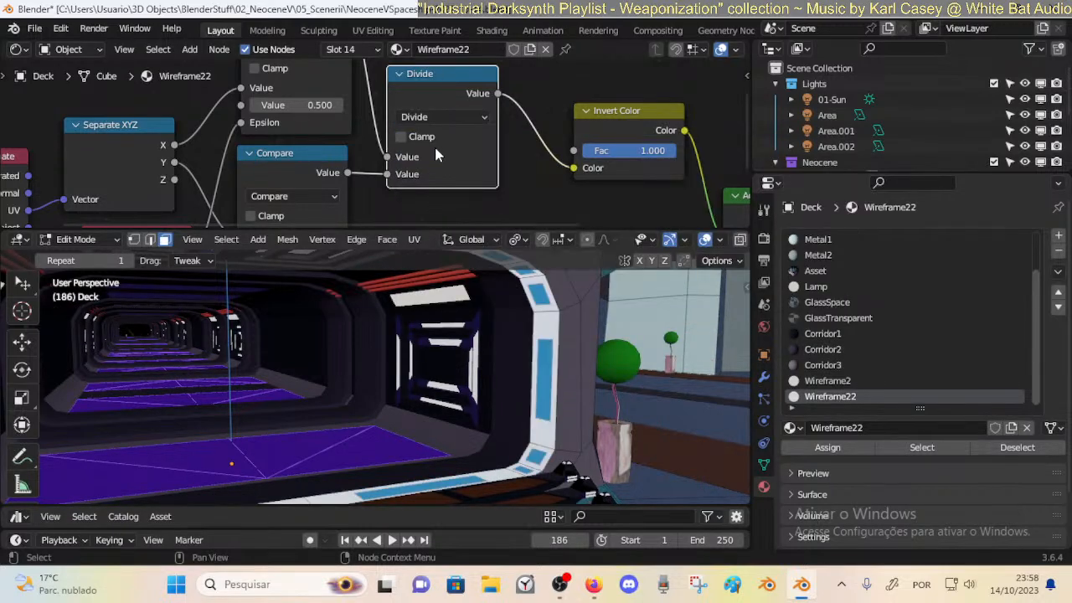
click(443, 117)
click(443, 229)
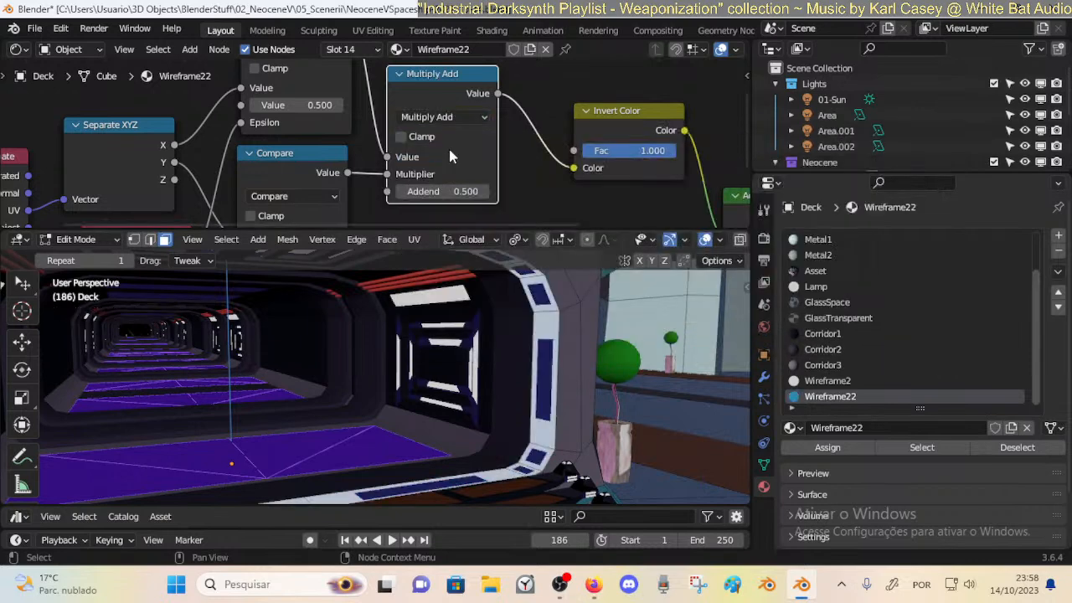
Try the Logarithm and Power operations on the math node feeding Invert Color, and return to Object Mode.
click(440, 118)
click(441, 273)
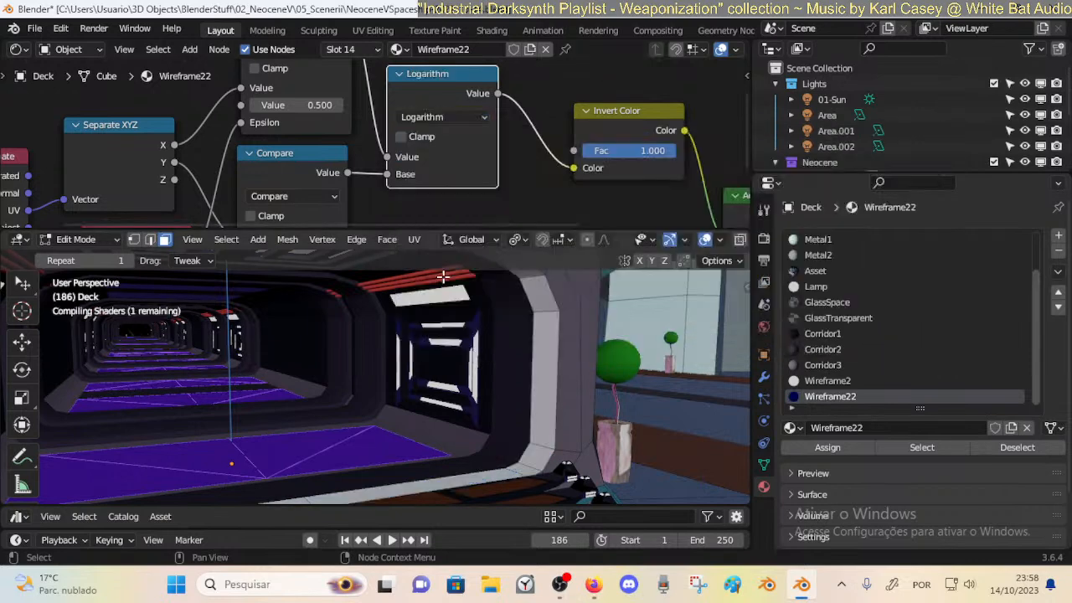
click(469, 117)
click(441, 255)
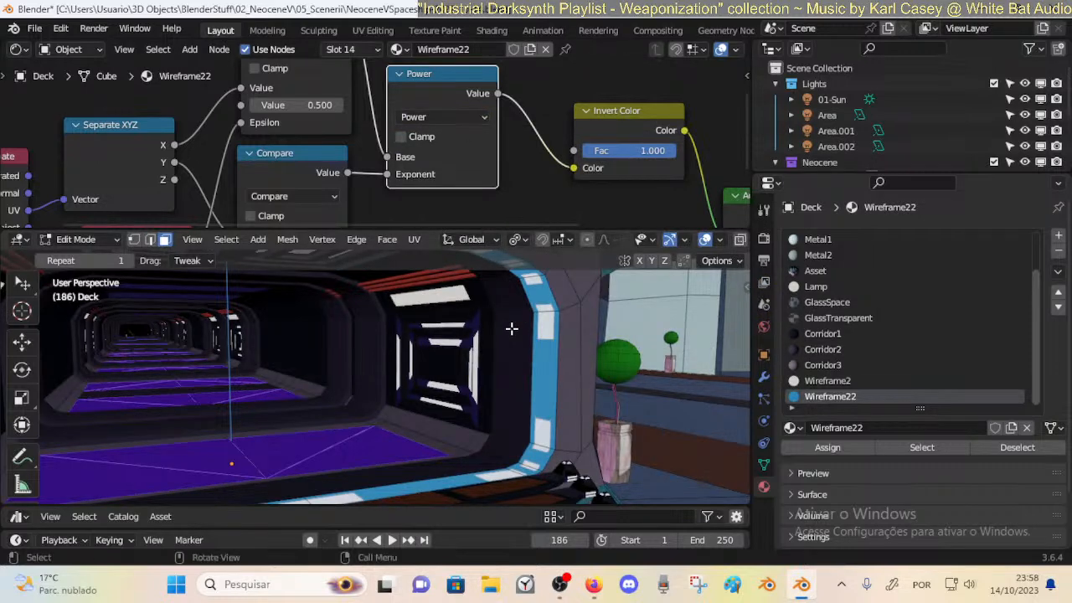
scroll(708, 240, down, 3)
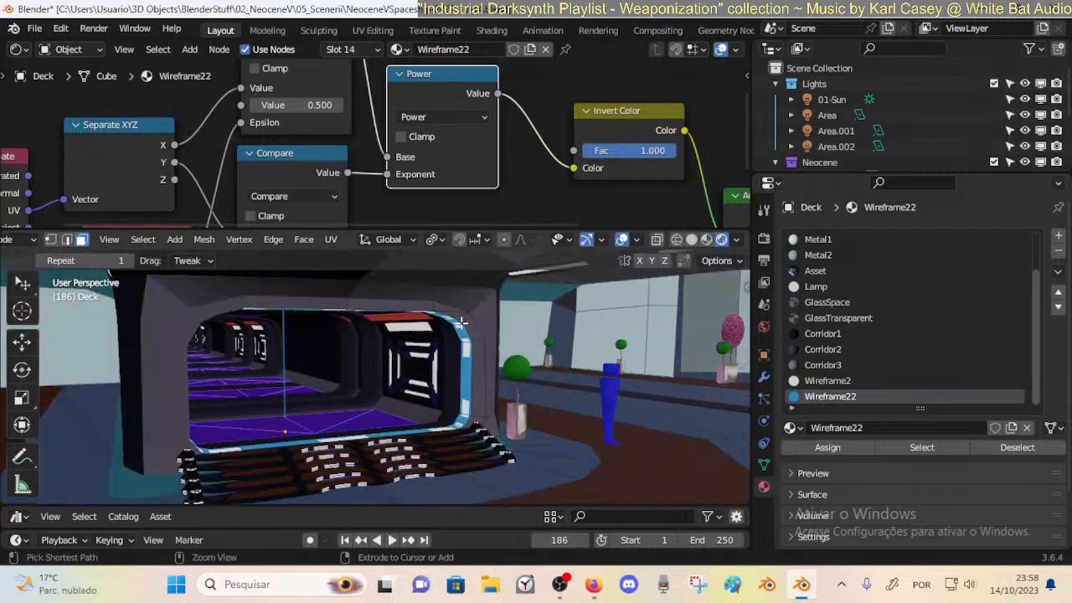
key(Tab)
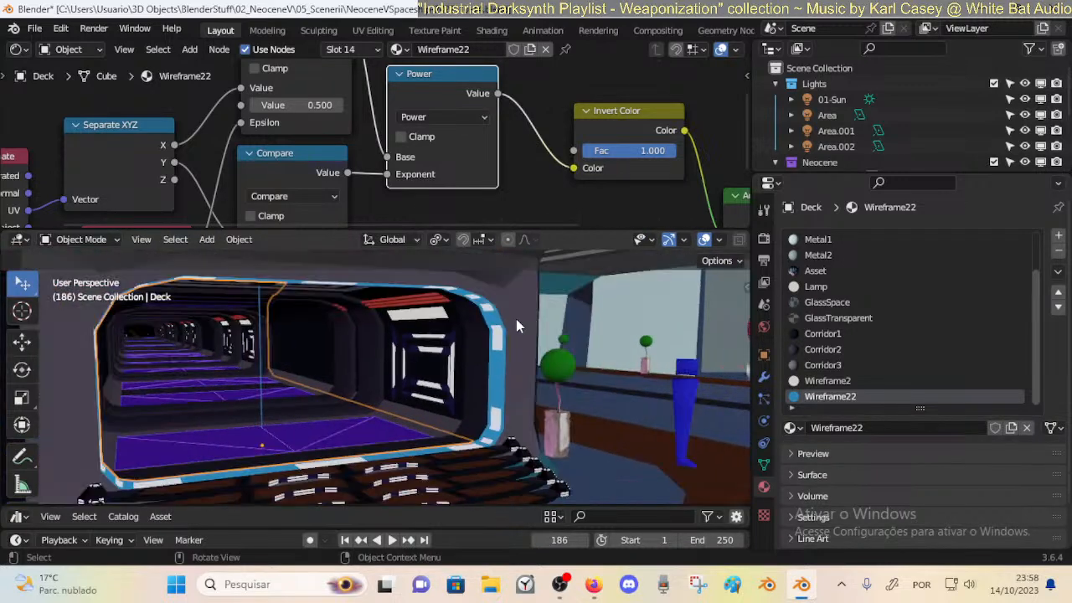
Alternate the math node feeding Invert Color between Subtract and Add to compare the frame patterns.
click(440, 120)
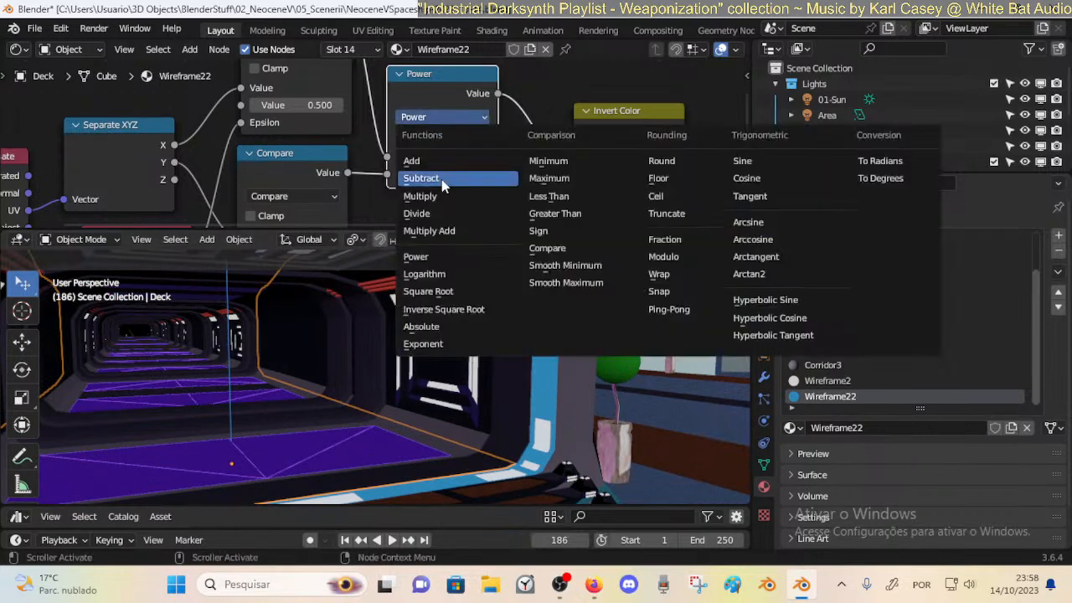
click(423, 177)
click(448, 118)
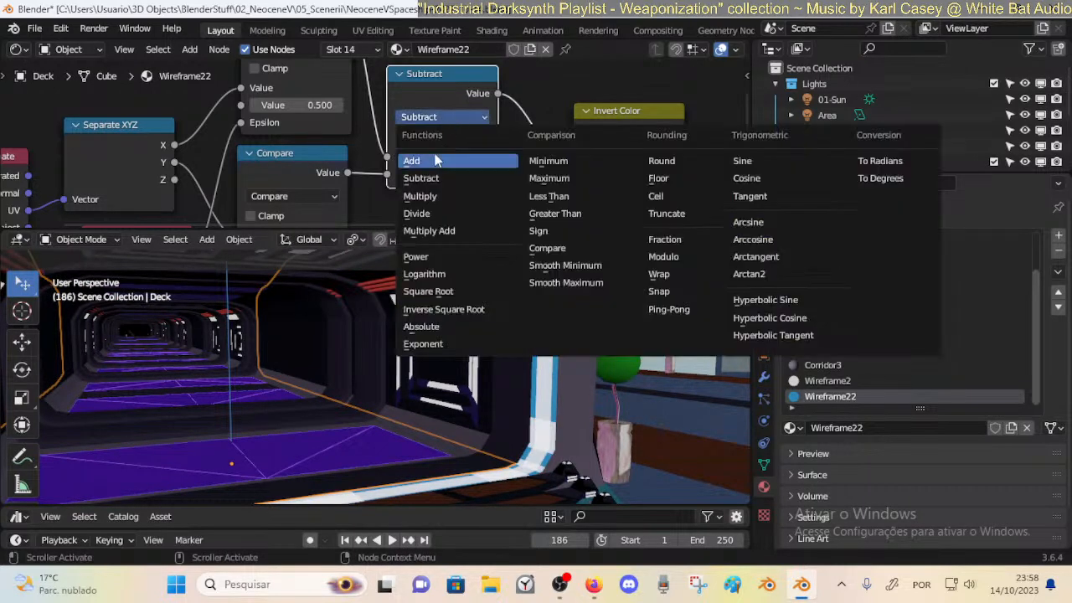
click(452, 159)
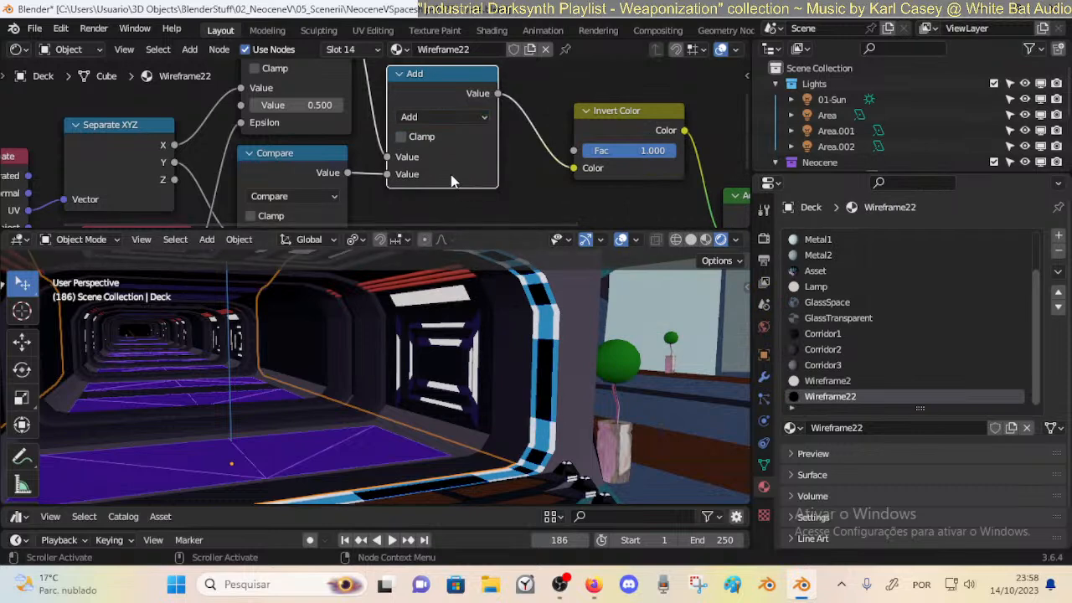
click(449, 116)
click(421, 177)
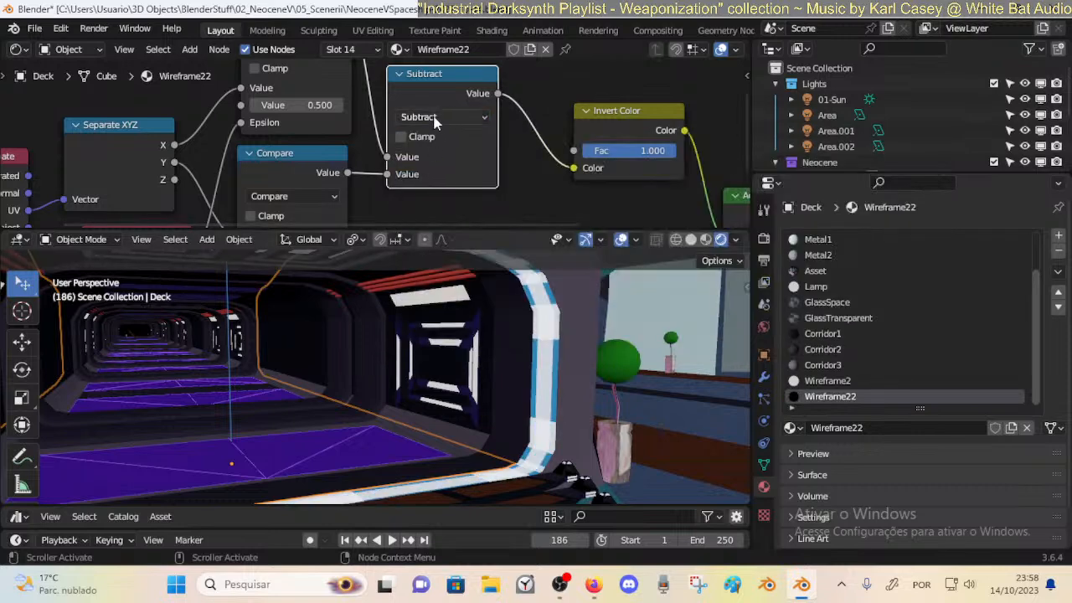
click(444, 118)
click(440, 155)
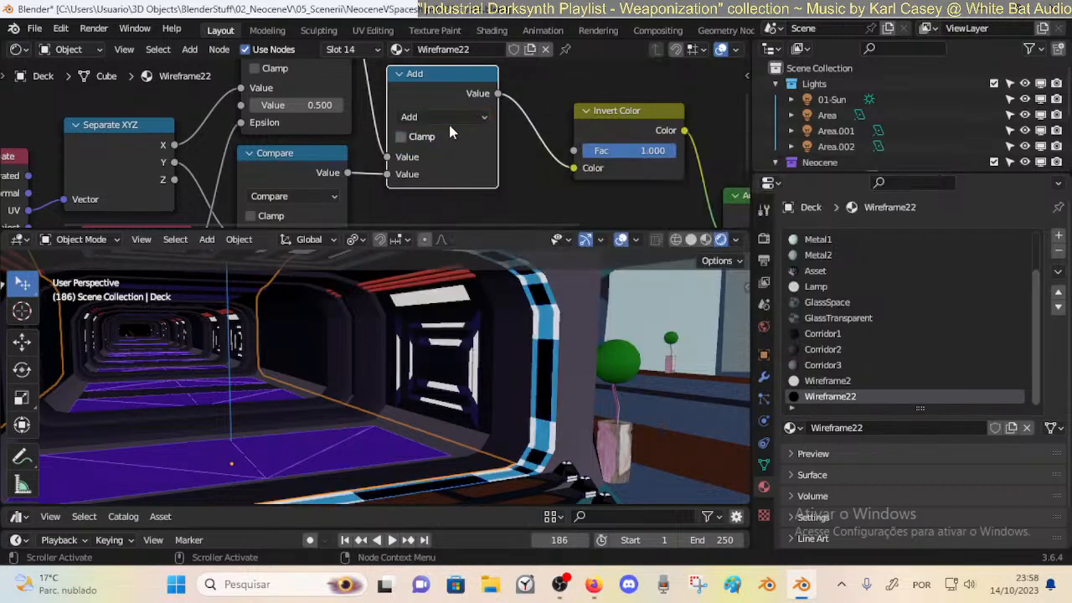
Try the Minimum and Maximum operations on the math node feeding Invert Color.
click(448, 118)
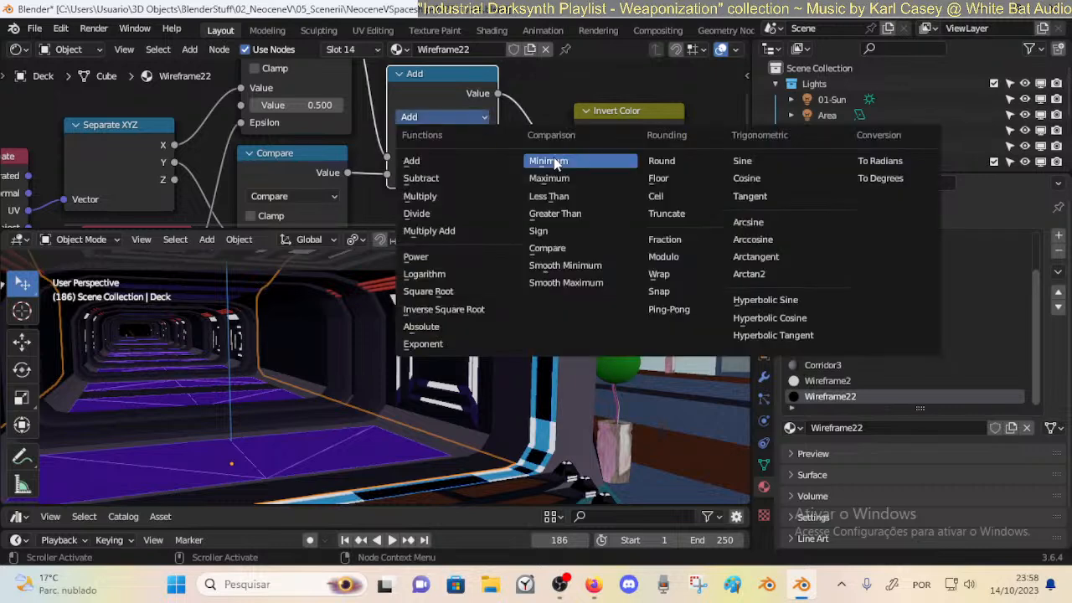
click(548, 115)
click(450, 116)
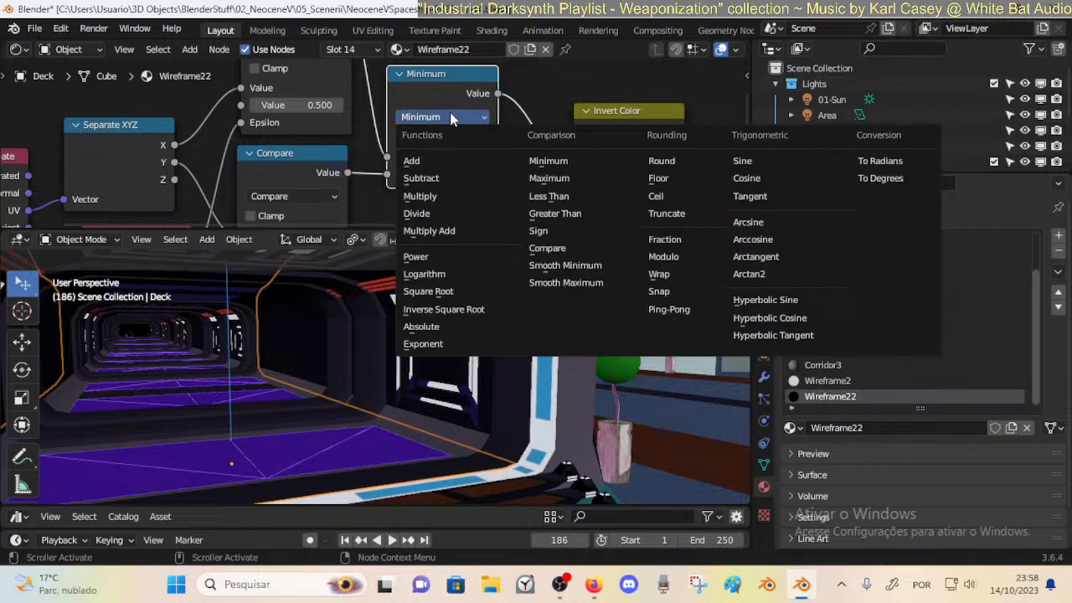
click(551, 167)
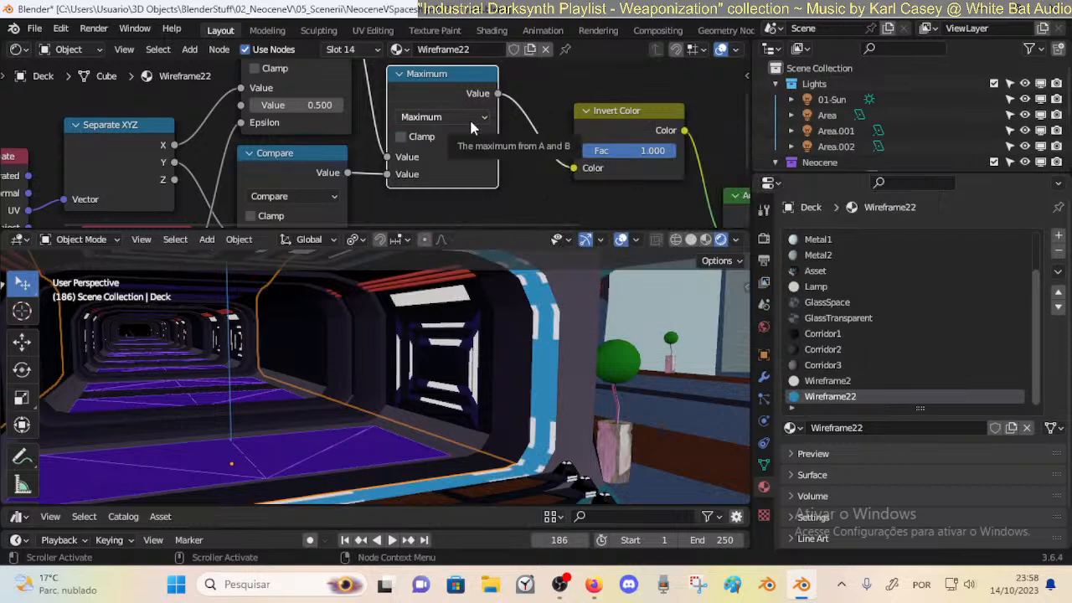
Try Less Than on the math node feeding Invert Color, and set its operation to Greater Than.
click(470, 121)
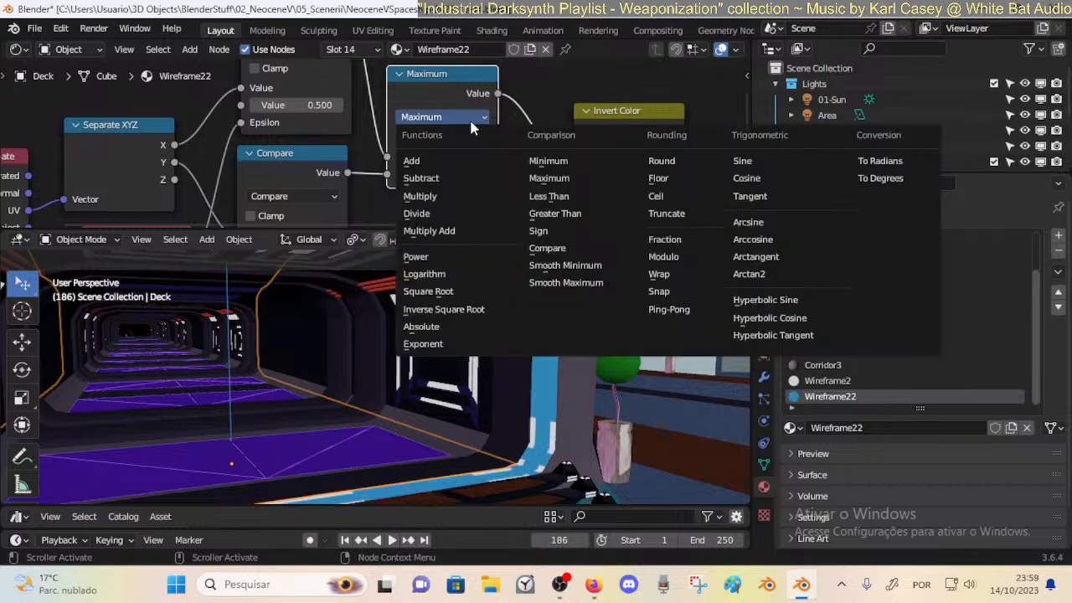
click(590, 195)
click(470, 118)
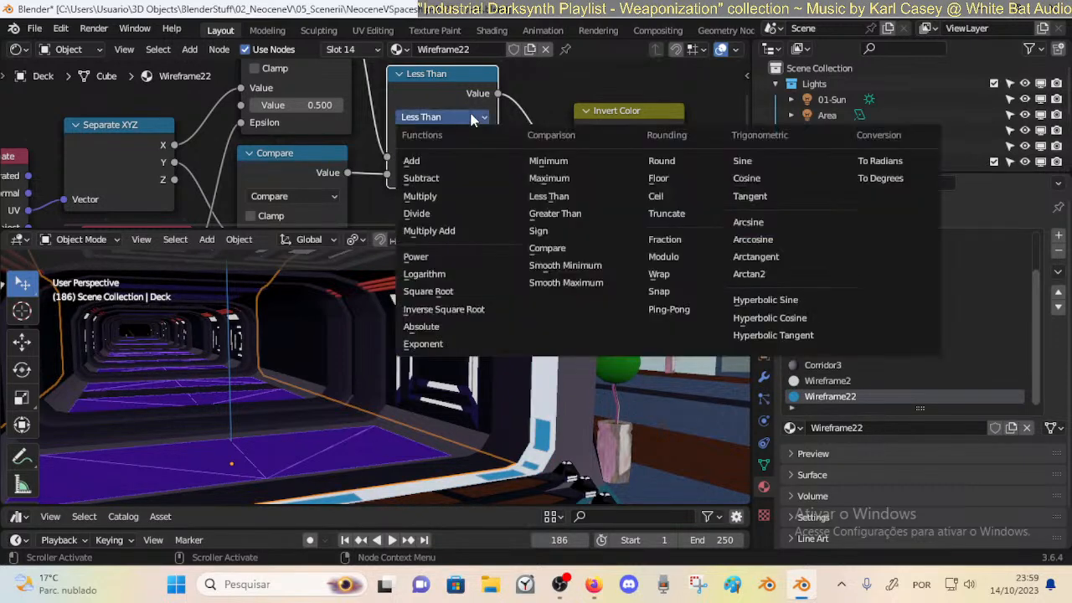
click(578, 213)
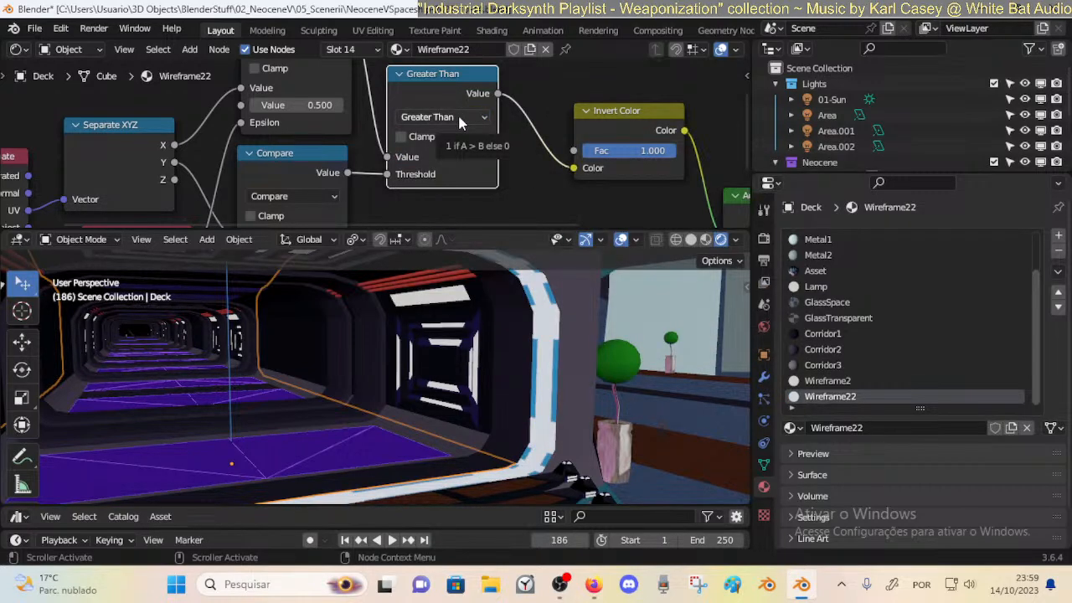
Try the Sign and Compare operations on the math node feeding Invert Color, viewing the corridor frame from different angles.
mouse_move(618, 151)
mouse_down()
mouse_move(596, 151)
mouse_move(619, 150)
mouse_up()
middle_drag(668, 151, 576, 221)
click(432, 108)
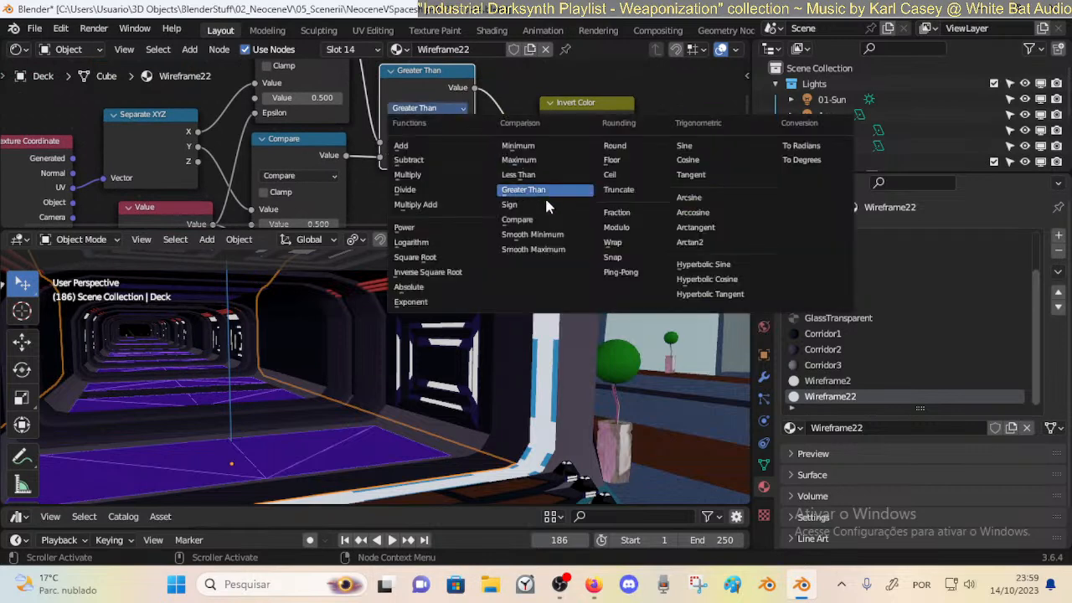
click(546, 204)
middle_drag(446, 284, 433, 357)
click(420, 107)
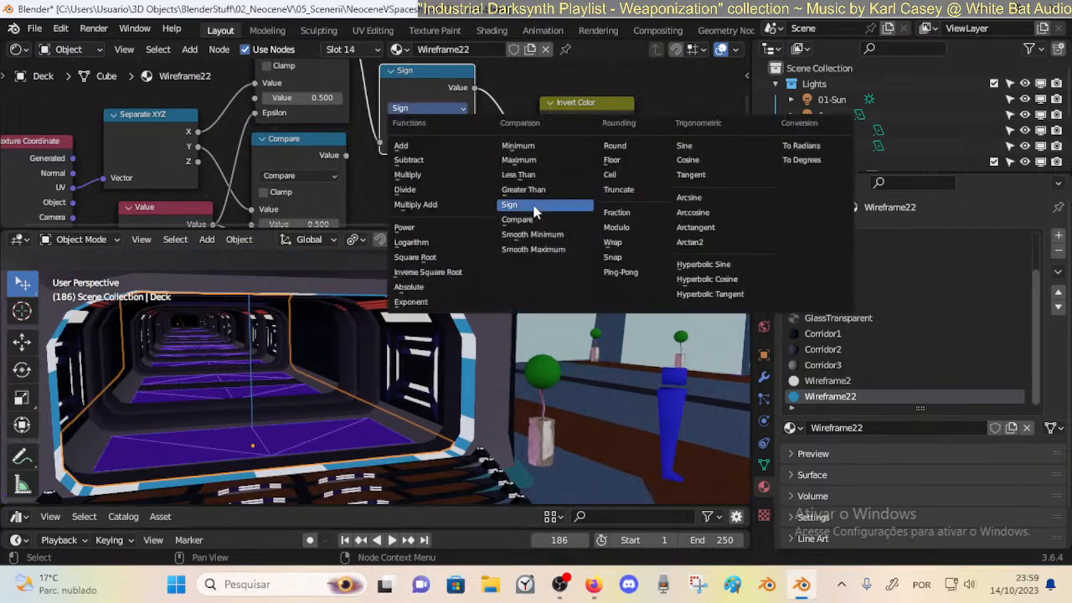
click(523, 221)
mouse_move(503, 302)
middle_down()
mouse_move(508, 312)
mouse_move(497, 300)
middle_up()
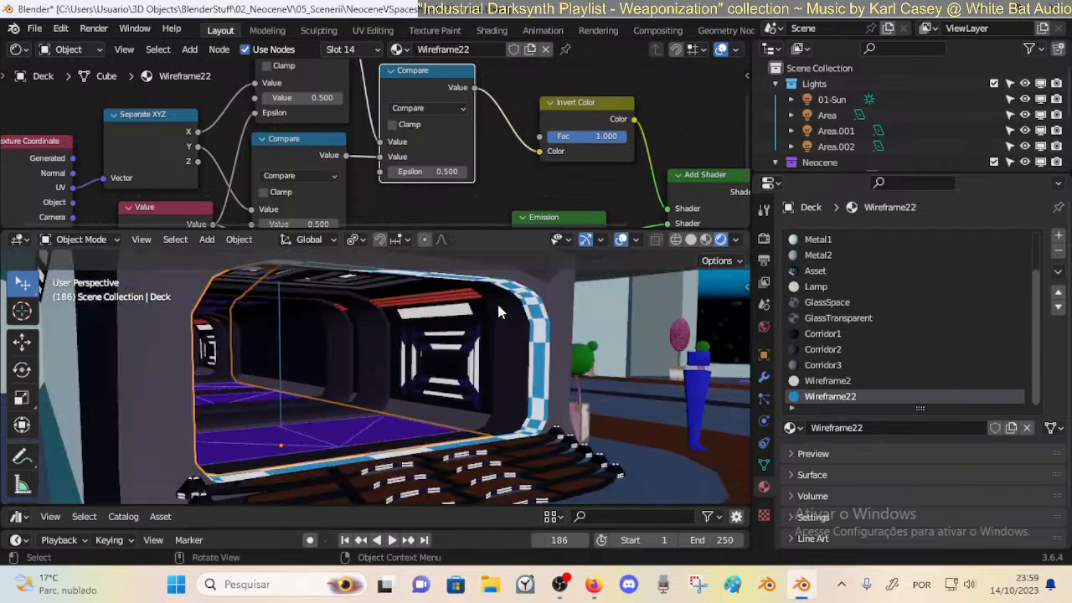
click(441, 108)
key(Escape)
middle_drag(322, 141, 330, 160)
Try the Floor, Round, Truncate and Ceil rounding operations on the math node feeding Invert Color.
click(437, 127)
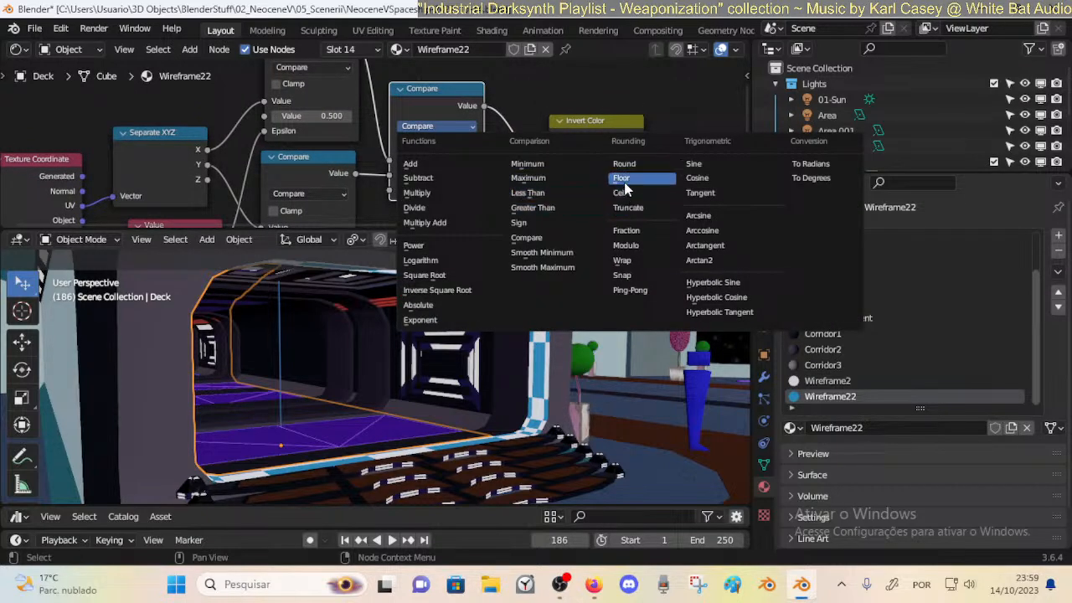
click(624, 178)
click(439, 126)
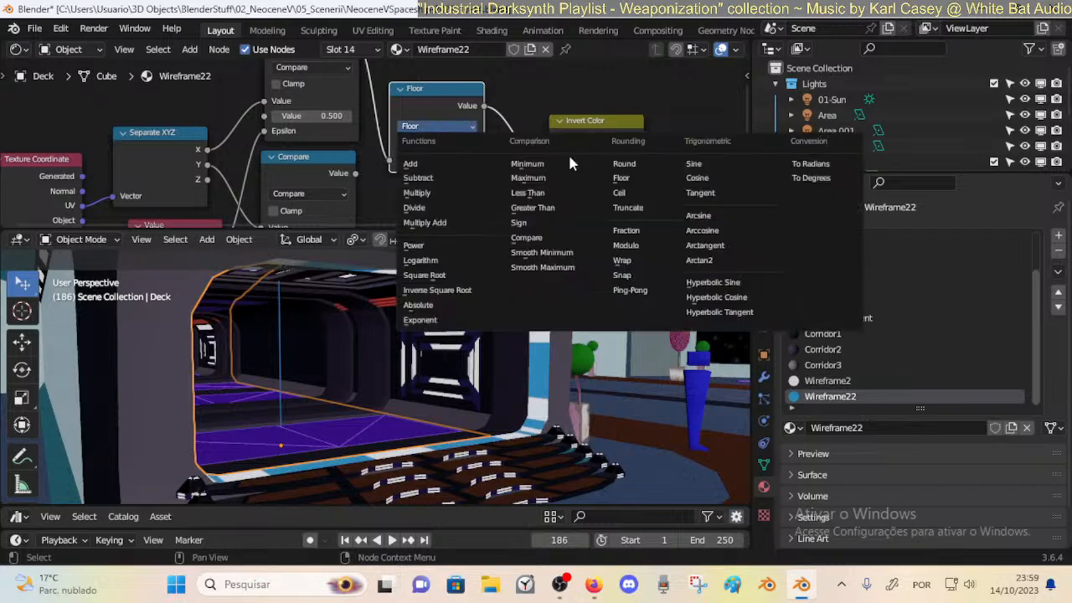
click(624, 164)
click(435, 126)
click(628, 207)
click(452, 127)
click(622, 194)
Try the Fraction and Modulo operations on the math node feeding Invert Color.
click(445, 125)
click(625, 230)
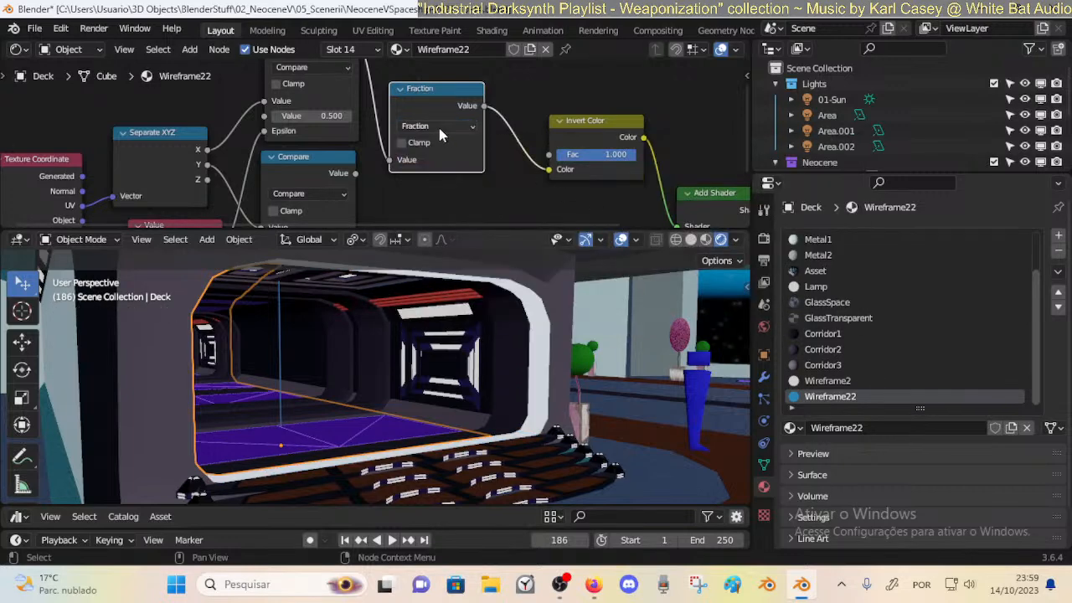
click(445, 128)
click(625, 245)
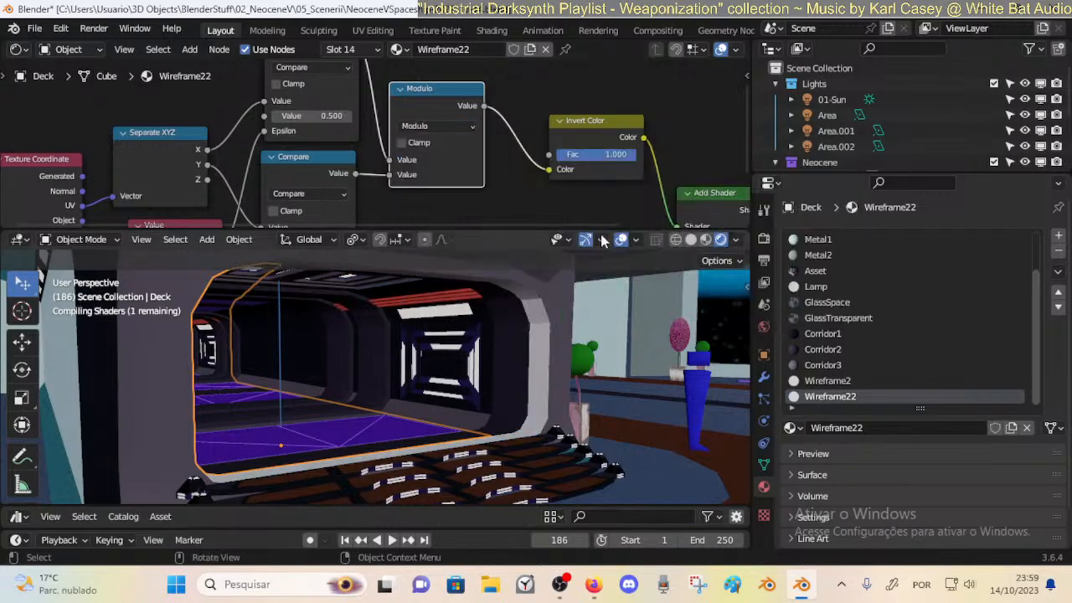
Try the Wrap, Snap and Ping-Pong operations on the math node feeding Invert Color.
click(444, 127)
click(621, 260)
click(444, 127)
click(633, 276)
click(464, 129)
click(629, 289)
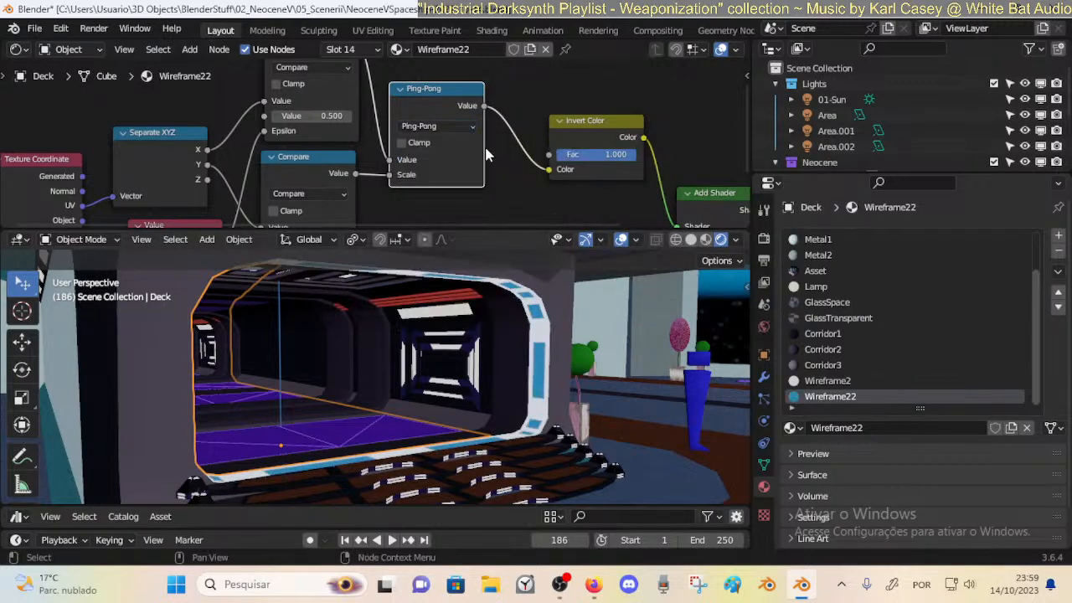
Try the Sine, Cosine and Tangent operations on the math node feeding Invert Color.
click(461, 127)
click(739, 171)
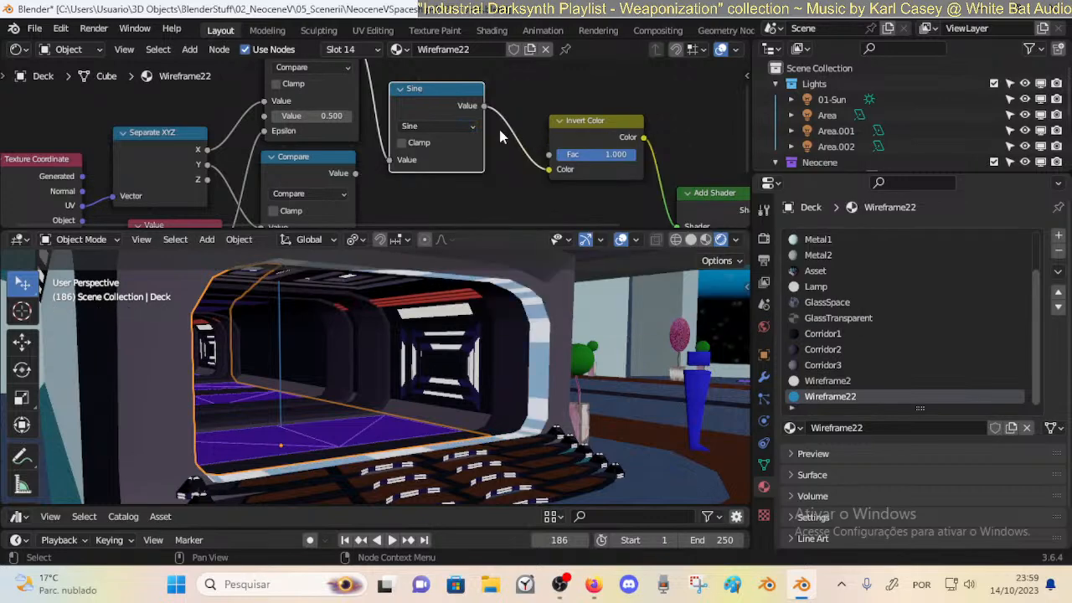
click(451, 124)
click(697, 178)
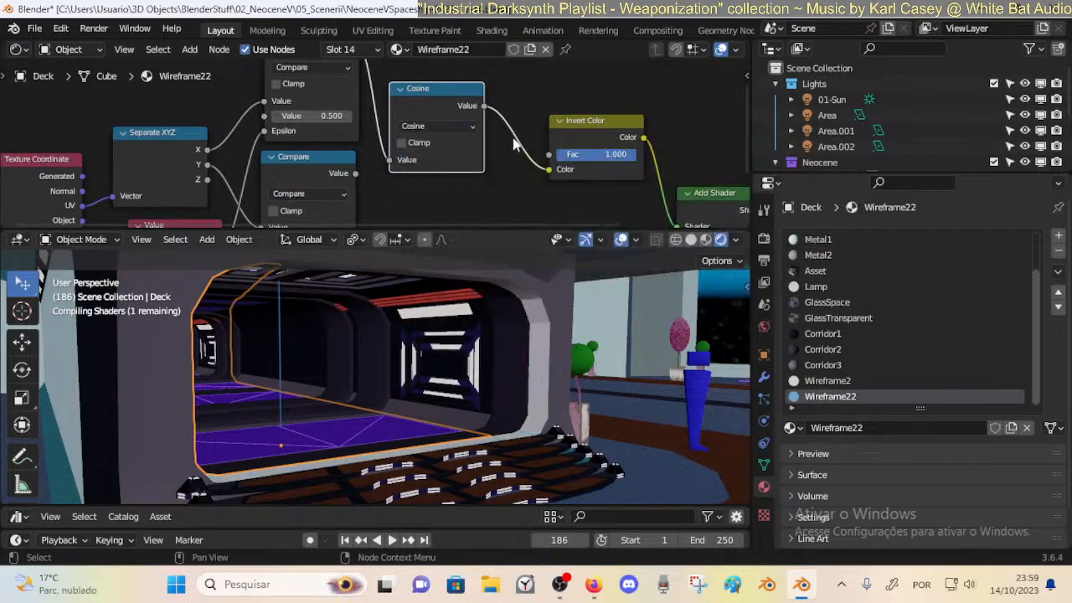
click(448, 126)
click(701, 195)
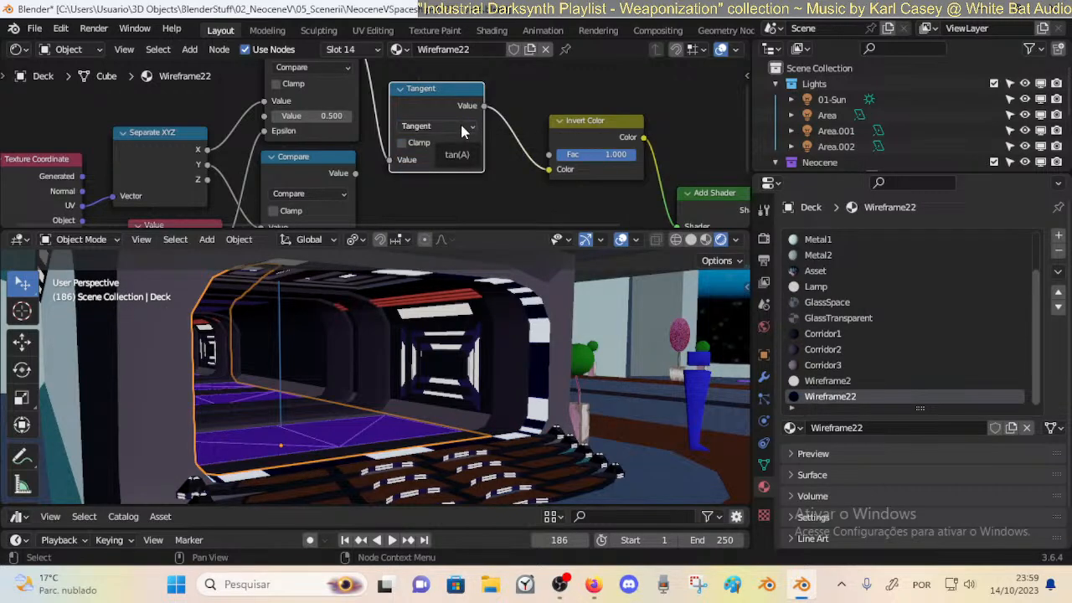
Try the Arcsine, Arccosine and Arctangent operations on the math node feeding Invert Color.
click(458, 127)
click(693, 216)
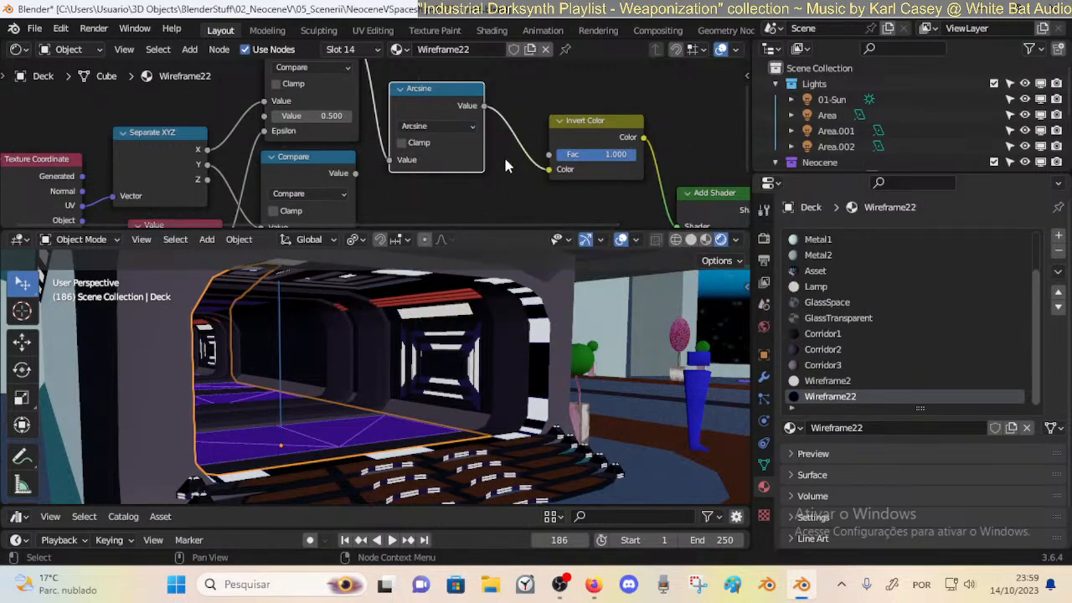
click(461, 131)
click(716, 236)
click(449, 129)
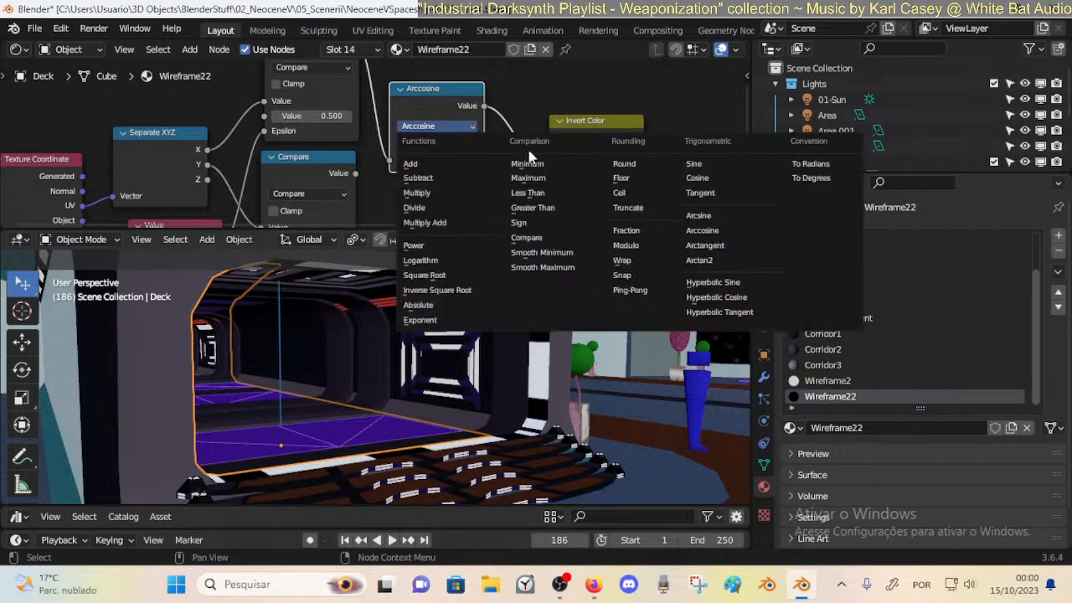
click(704, 245)
Switch the math node feeding Invert Color to Arctan2 and inspect the corridor frame up close.
click(444, 125)
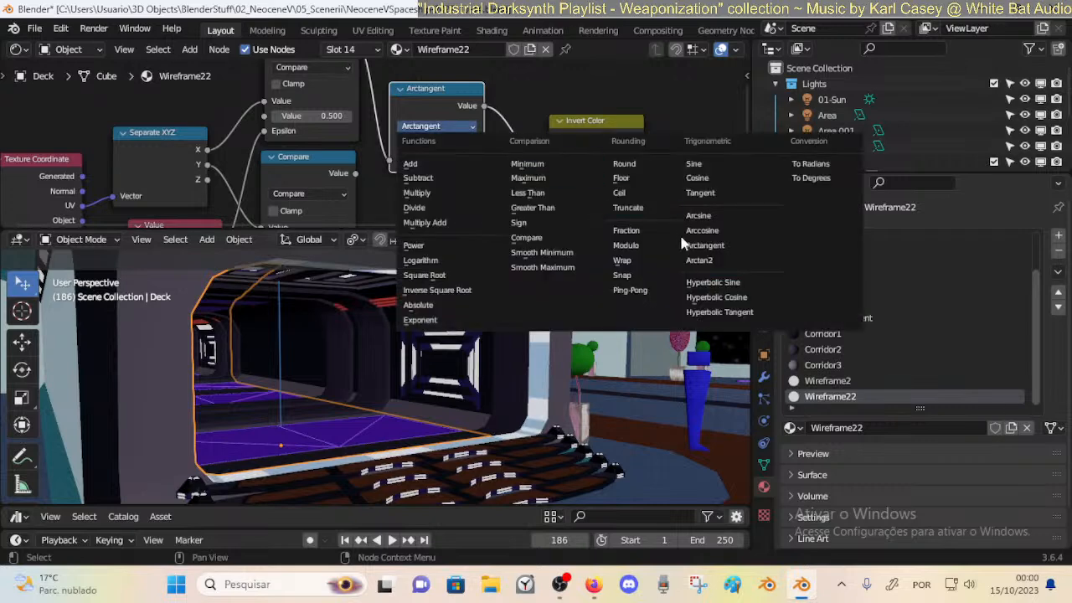
click(695, 256)
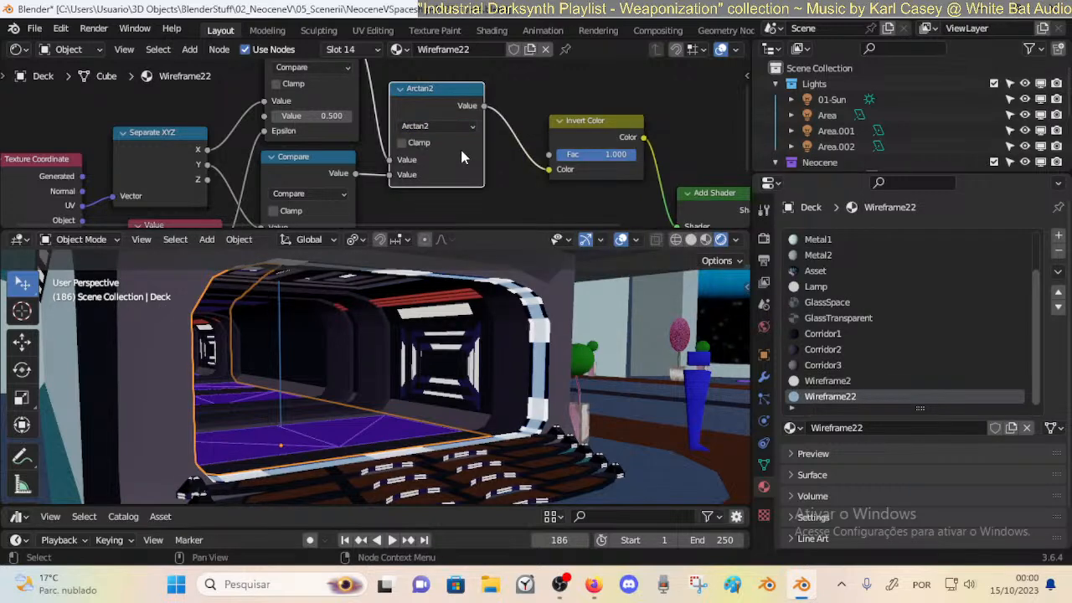
click(440, 124)
mouse_move(520, 358)
middle_down()
mouse_move(540, 368)
mouse_move(520, 361)
mouse_move(521, 371)
mouse_move(517, 359)
middle_up()
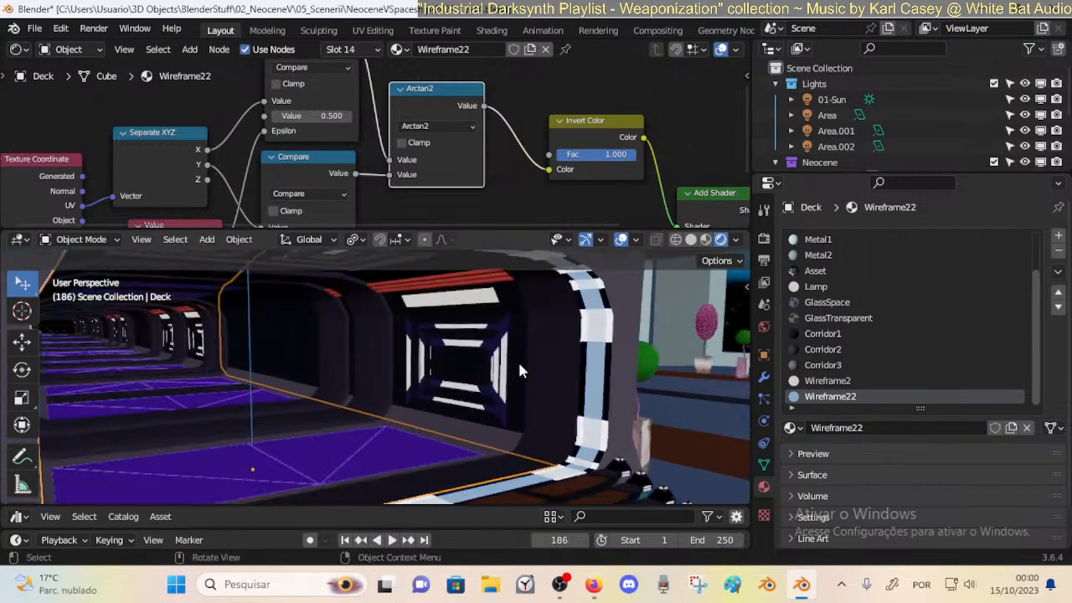
Change the Emission node's color to a very dark blue with hue 0.656, saturation 0.789 and value 0.042.
scroll(513, 163, down, 1)
shift+scroll(513, 164, down, 1)
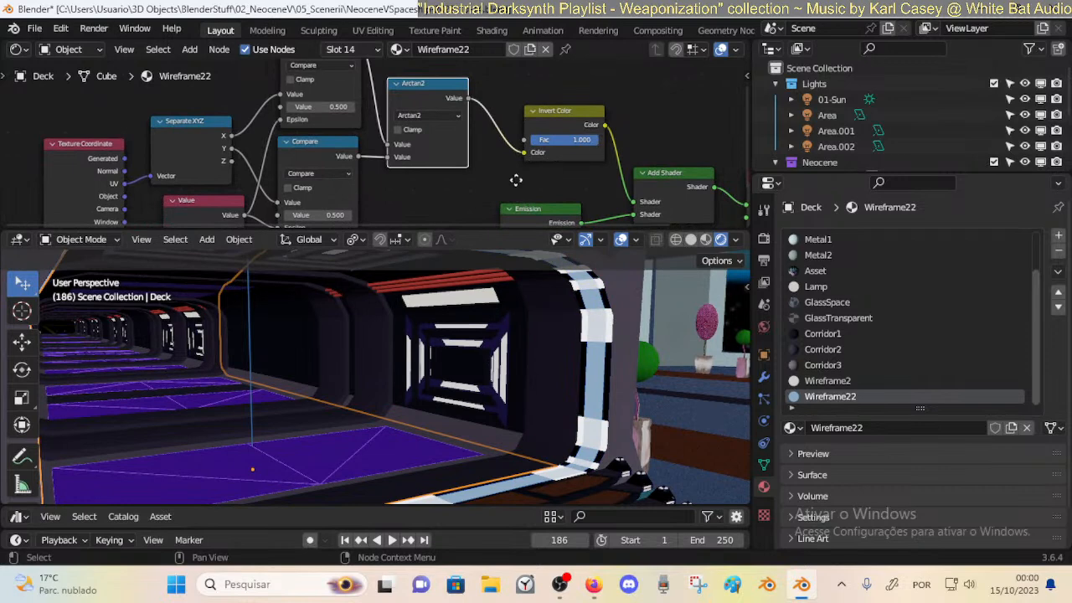
middle_drag(519, 201, 515, 144)
click(553, 192)
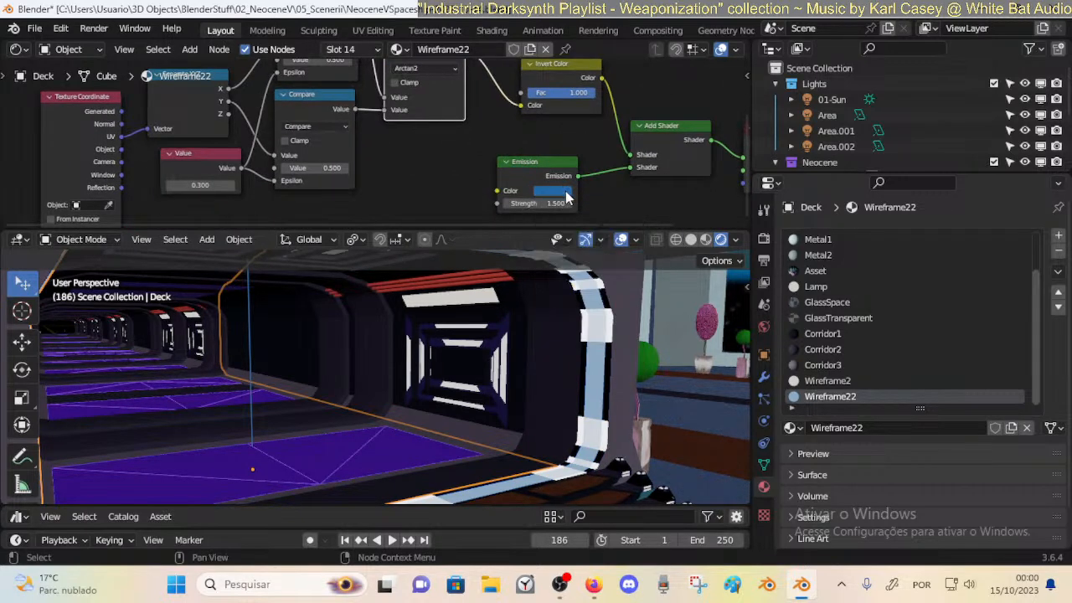
click(554, 190)
mouse_move(597, 226)
mouse_down()
mouse_move(541, 233)
mouse_move(580, 221)
mouse_move(607, 266)
mouse_move(600, 240)
mouse_move(633, 278)
mouse_move(633, 250)
mouse_move(633, 275)
mouse_move(633, 251)
mouse_move(621, 248)
mouse_up()
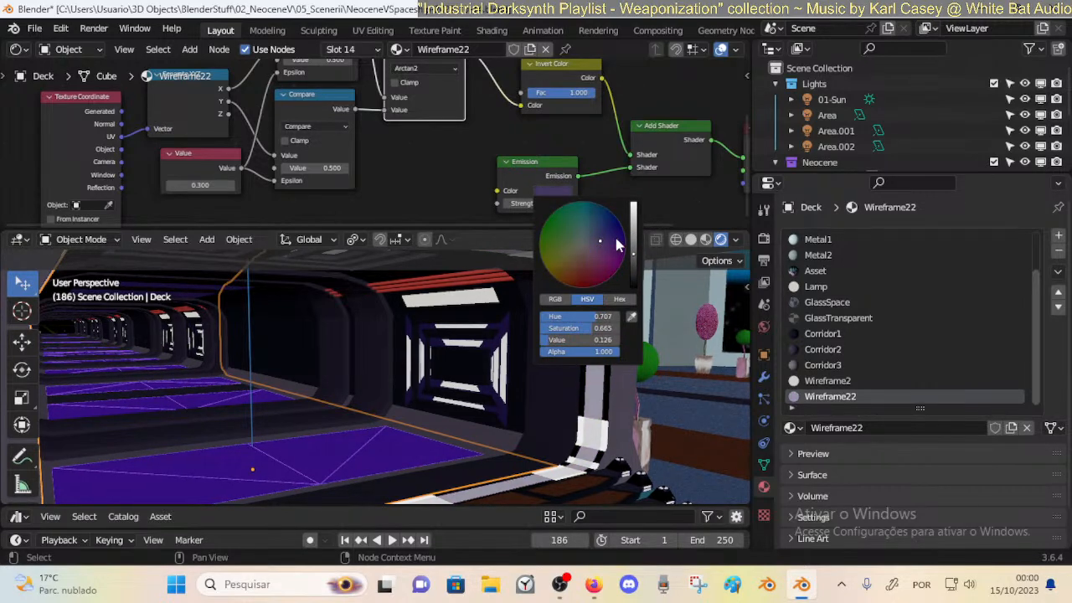
drag(577, 281, 605, 244)
mouse_move(631, 283)
mouse_down()
mouse_move(633, 249)
mouse_move(633, 261)
mouse_move(600, 247)
mouse_move(607, 234)
mouse_move(622, 227)
mouse_move(633, 285)
mouse_move(633, 268)
mouse_up()
drag(622, 227, 608, 226)
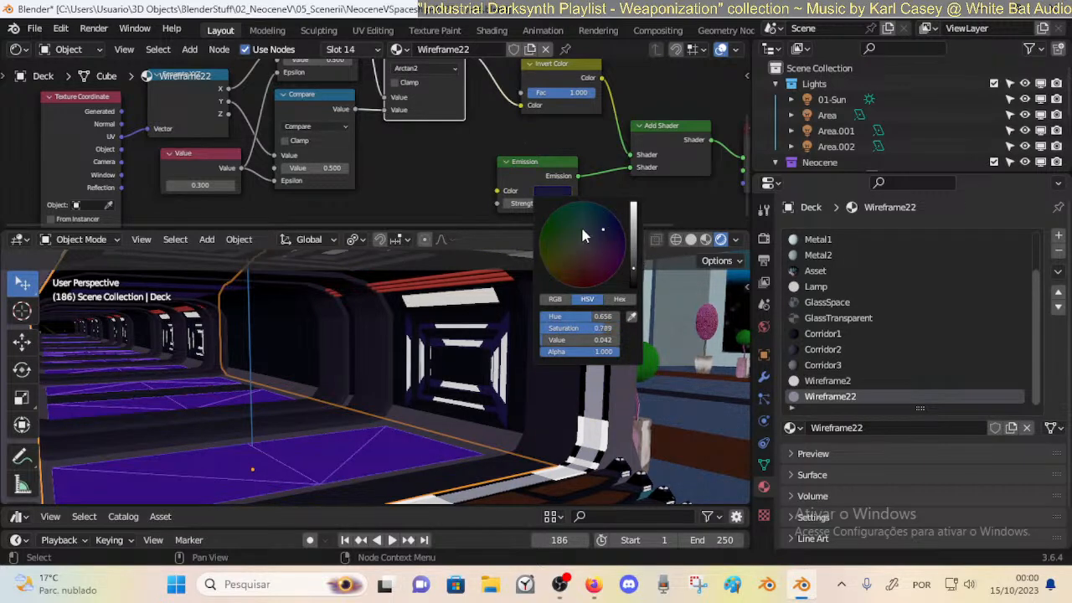
Lower the Invert Color node's Fac to 0.017 while viewing the whole corridor entrance.
scroll(512, 352, down, 4)
middle_drag(512, 351, 505, 252)
scroll(505, 251, up, 3)
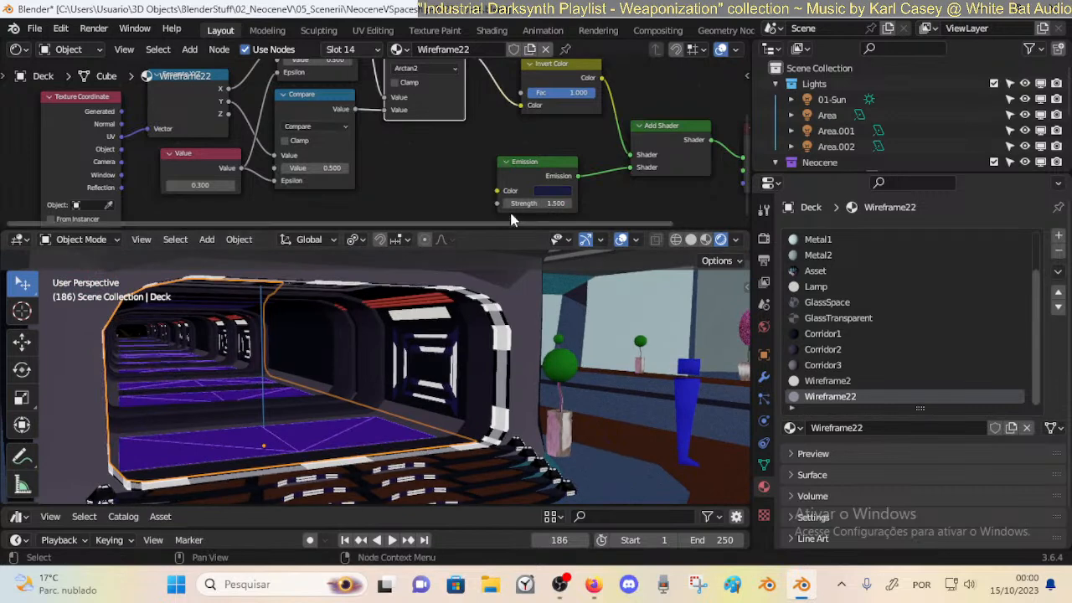
drag(573, 93, 506, 93)
middle_drag(481, 86, 522, 136)
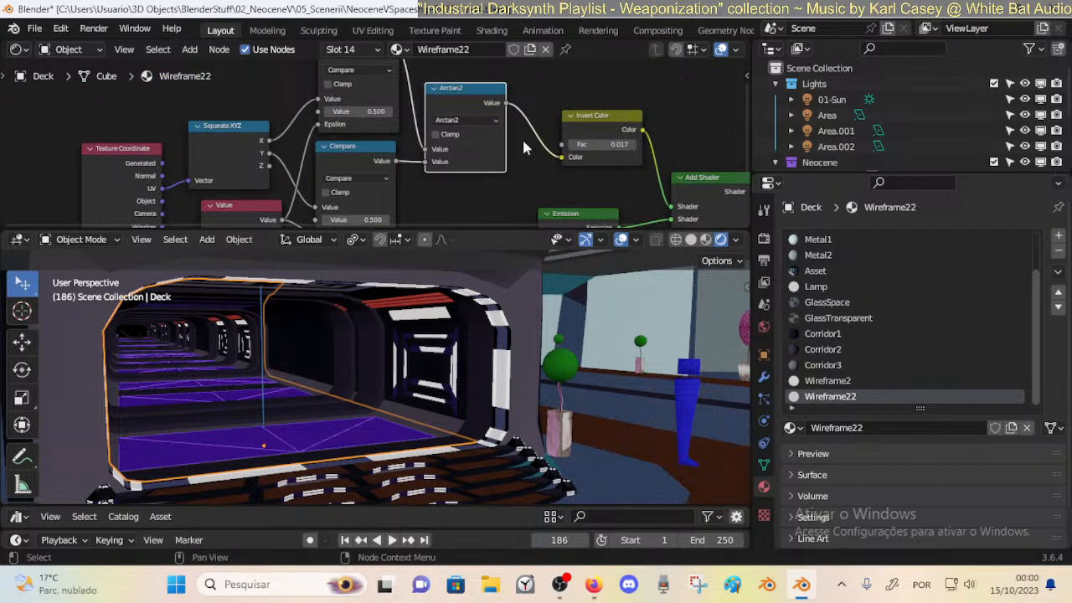
Try the Hyperbolic Sine, Hyperbolic Cosine and Hyperbolic Tangent operations on the math node feeding Invert Color.
click(466, 121)
click(701, 253)
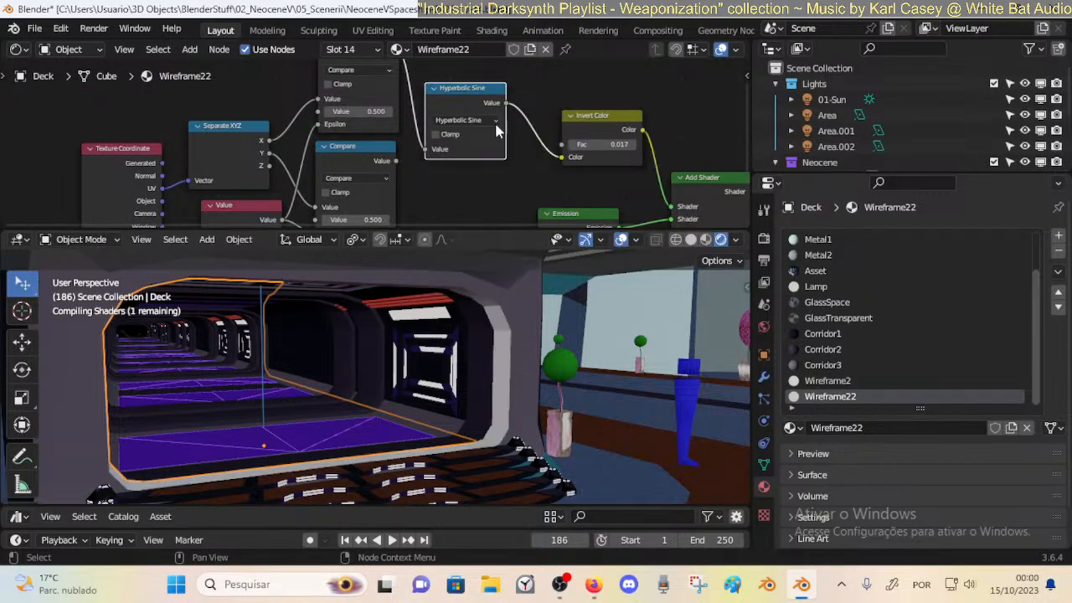
click(473, 123)
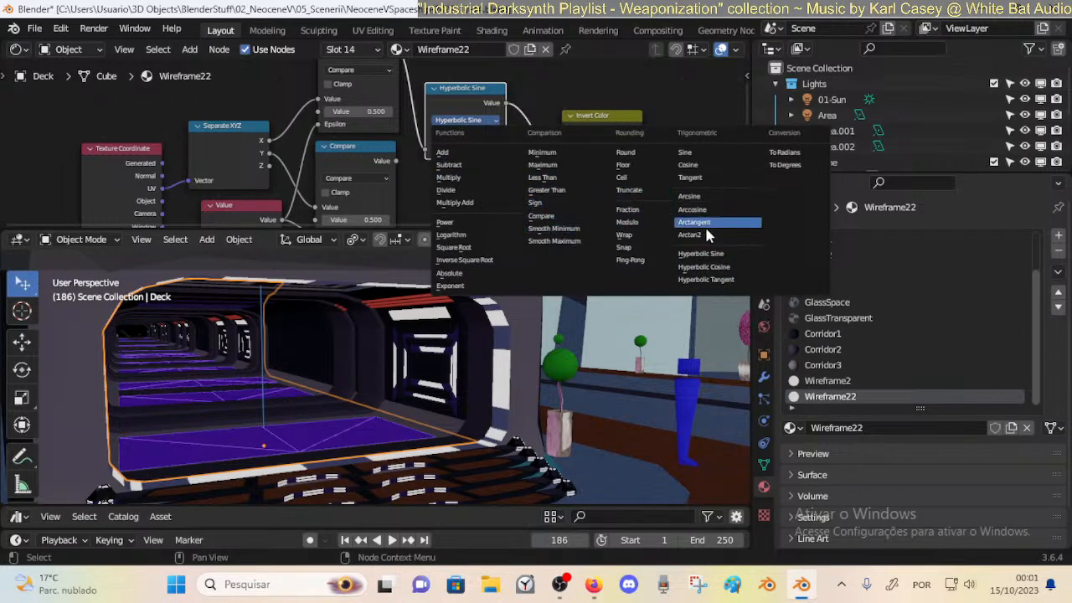
click(703, 266)
click(488, 123)
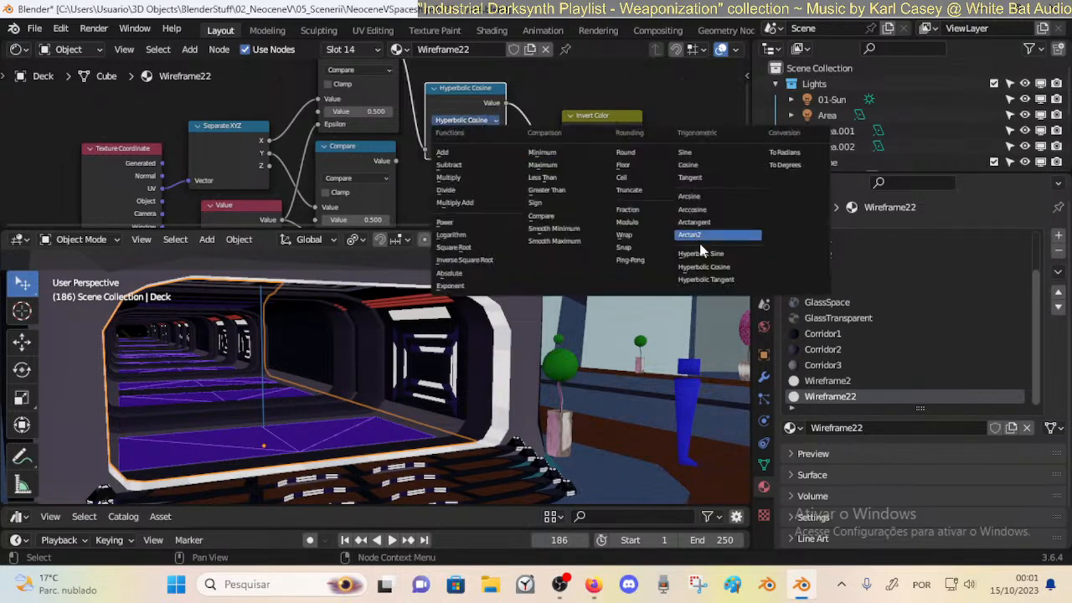
click(703, 283)
Try Arctan2 again and Smooth Maximum on the math node feeding Invert Color.
click(452, 120)
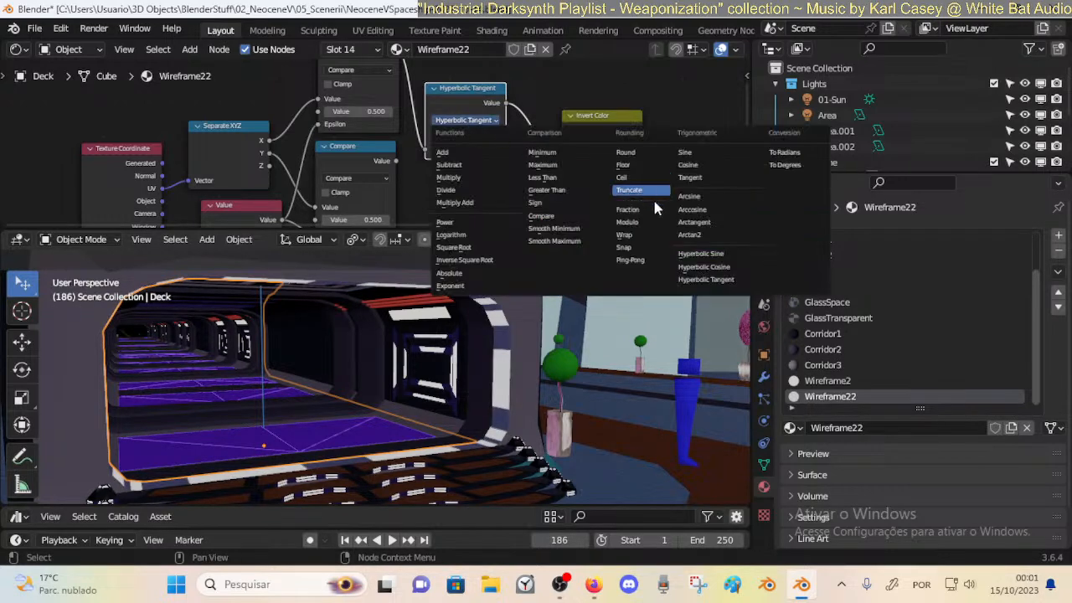
click(704, 234)
click(478, 118)
click(557, 242)
Alternate the math node feeding Invert Color between Less Than and Sign to compare the frame patterns.
click(467, 119)
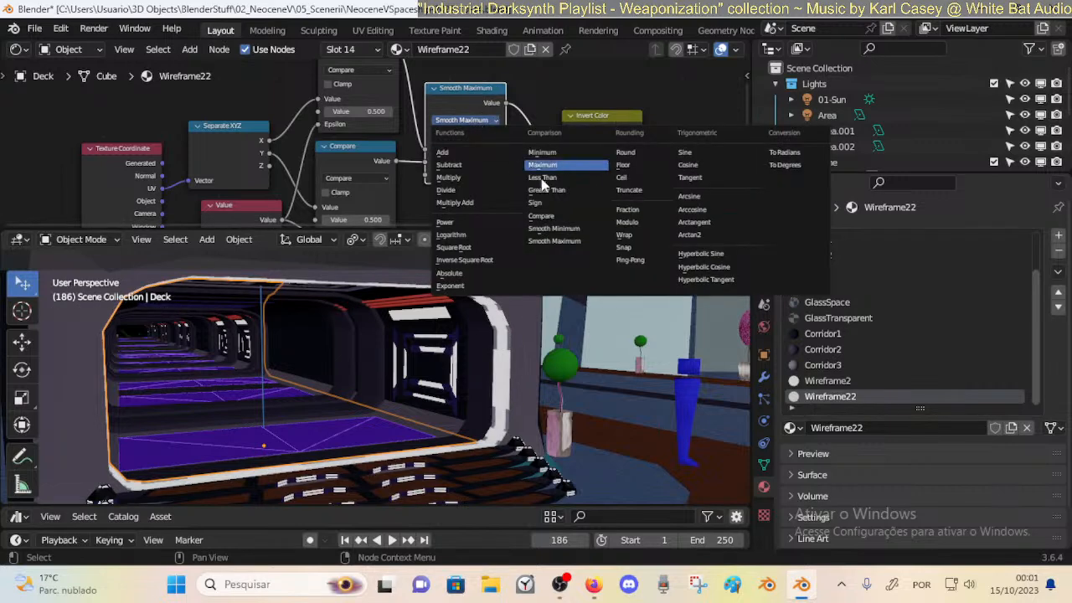
click(555, 181)
click(478, 120)
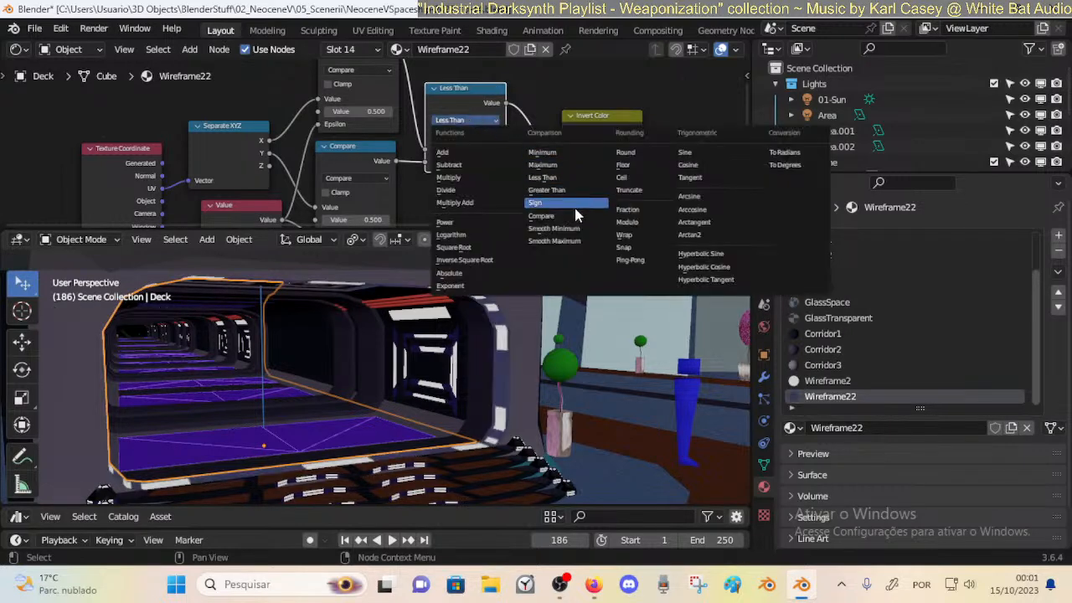
click(570, 206)
click(478, 120)
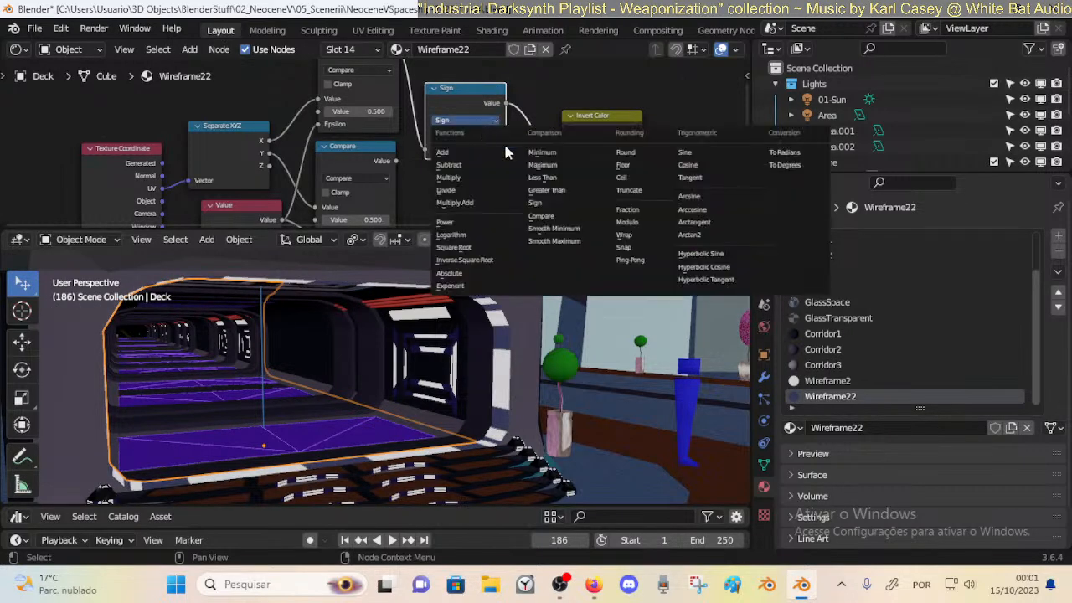
click(547, 178)
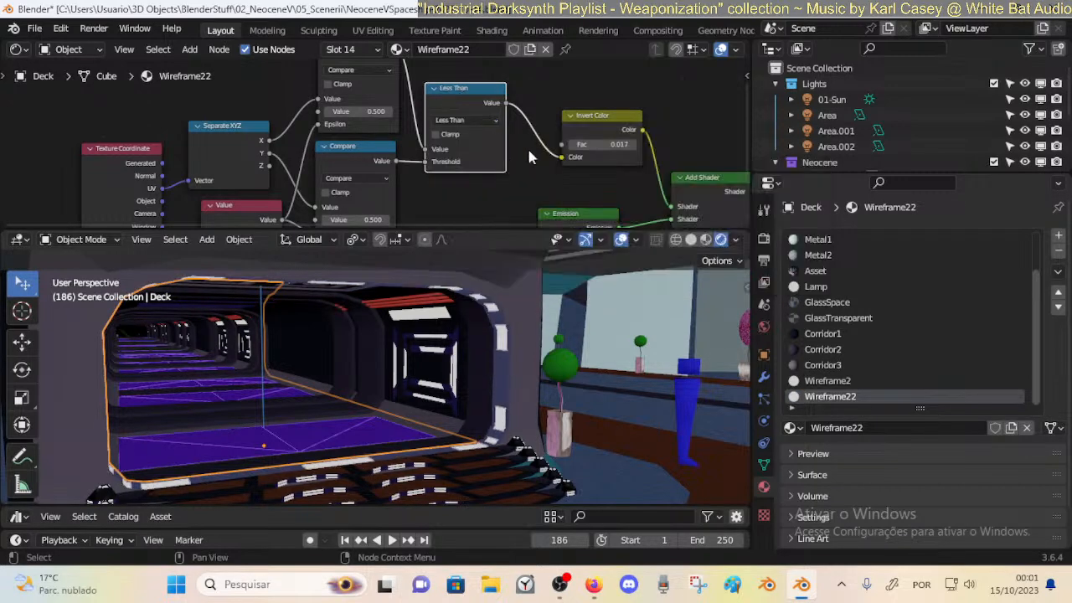
Try Greater Than on the math node feeding Invert Color and view the frame from another angle.
click(478, 120)
click(548, 192)
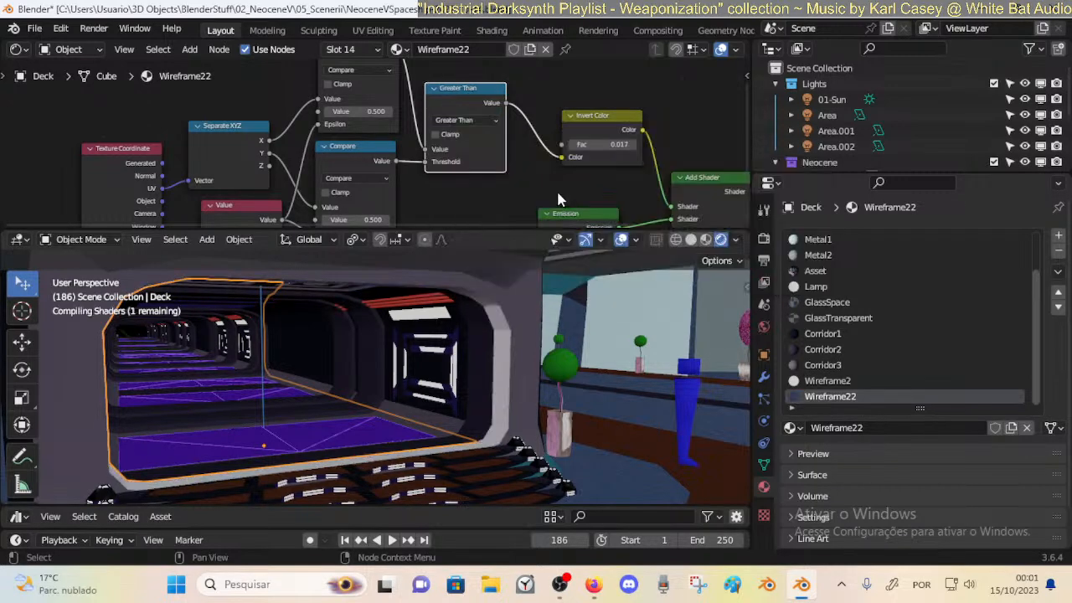
middle_drag(432, 314, 508, 325)
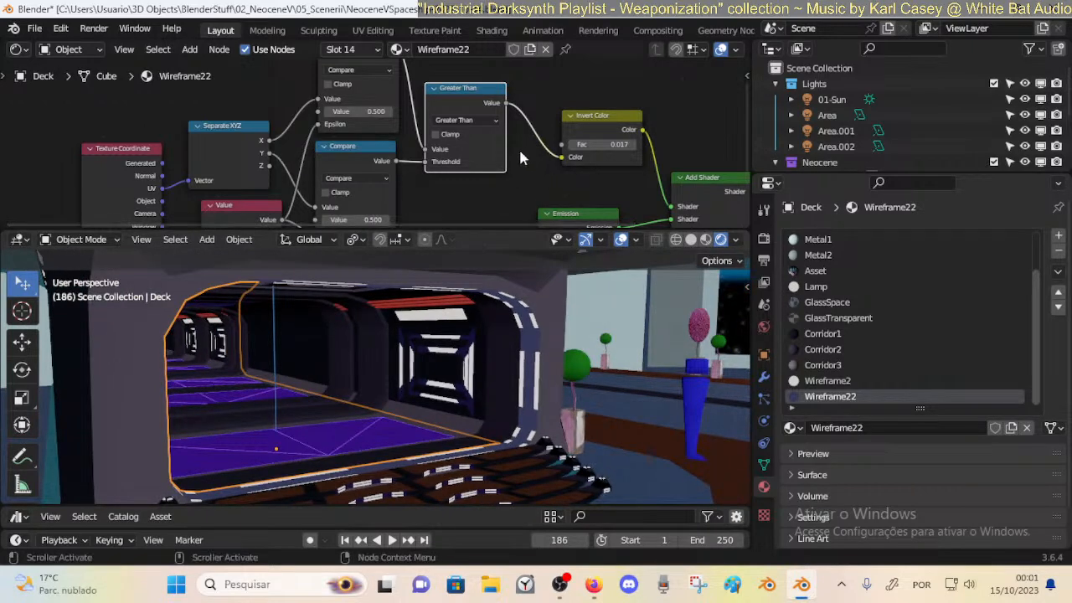
Set the math node feeding Invert Color to Compare and inspect the frame's checkered pattern up close.
click(472, 121)
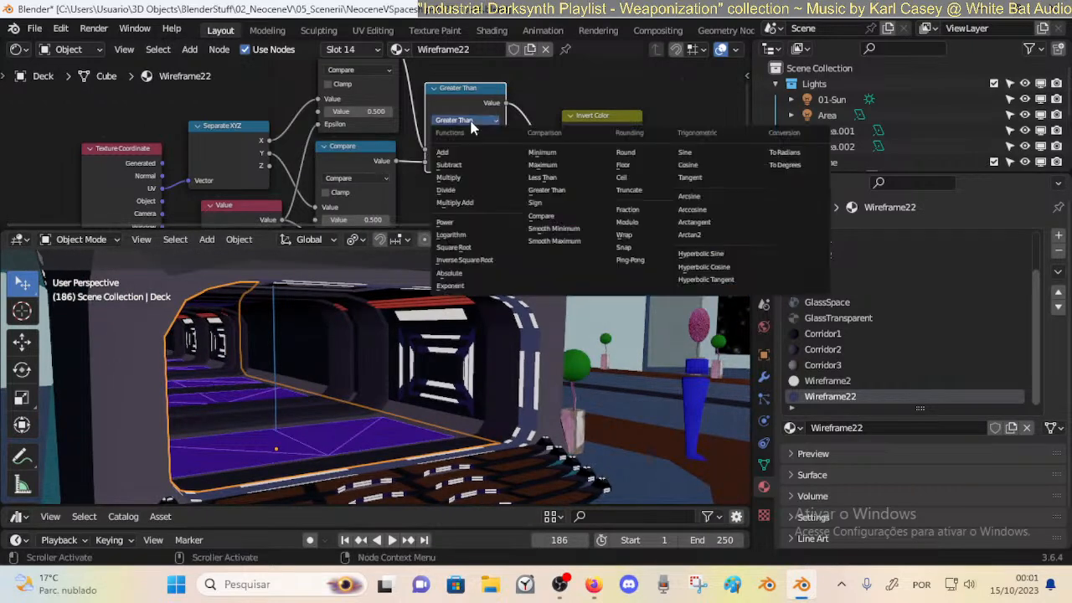
click(541, 215)
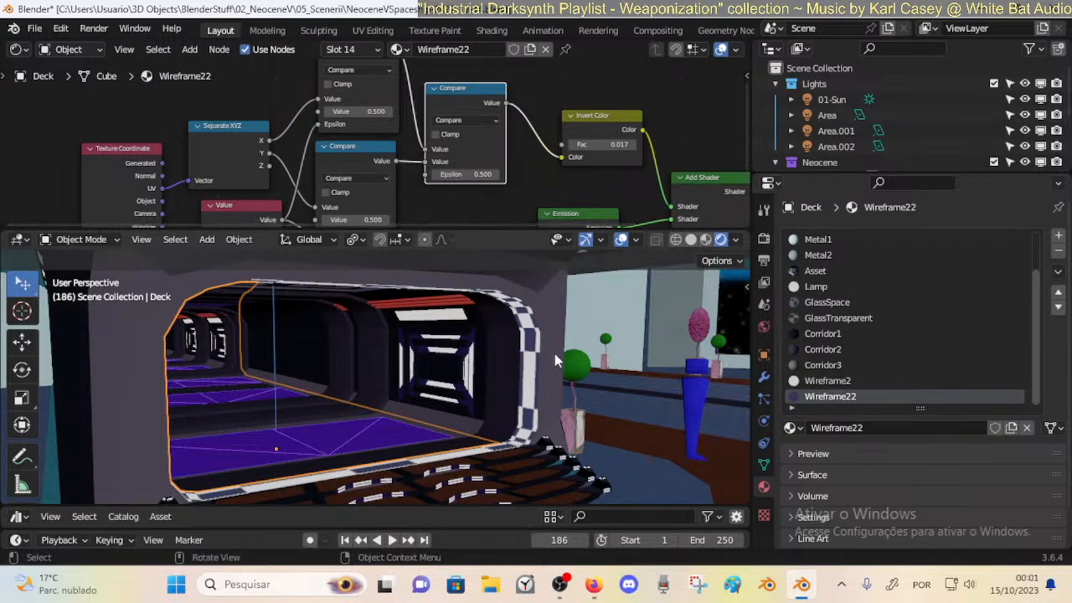
scroll(543, 374, up, 2)
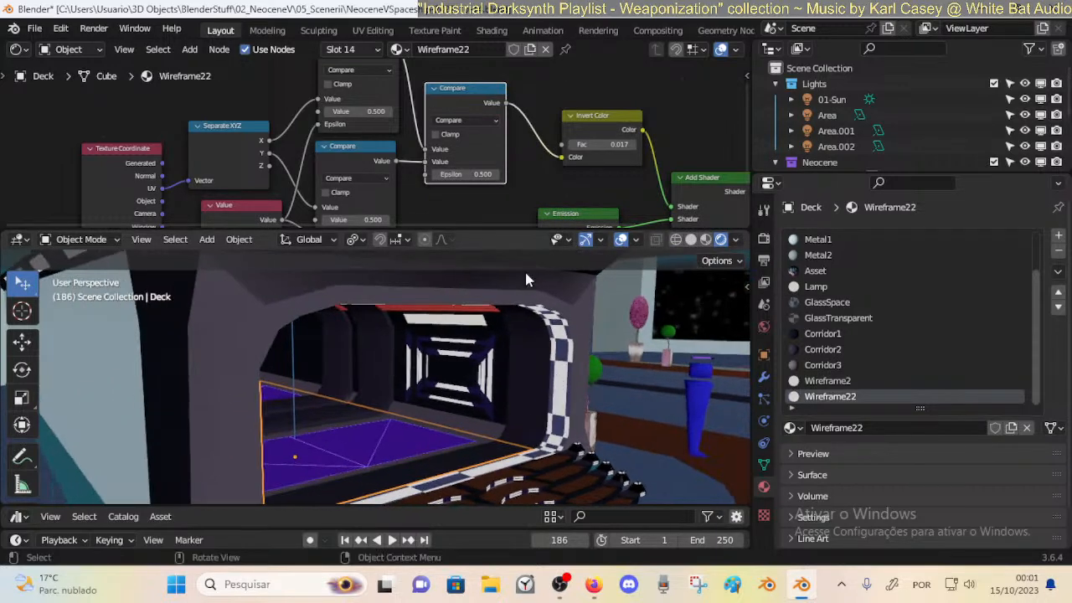
Try Power, Multiply and Divide on the math node feeding Invert Color to compare the frame patterns.
click(472, 120)
click(460, 221)
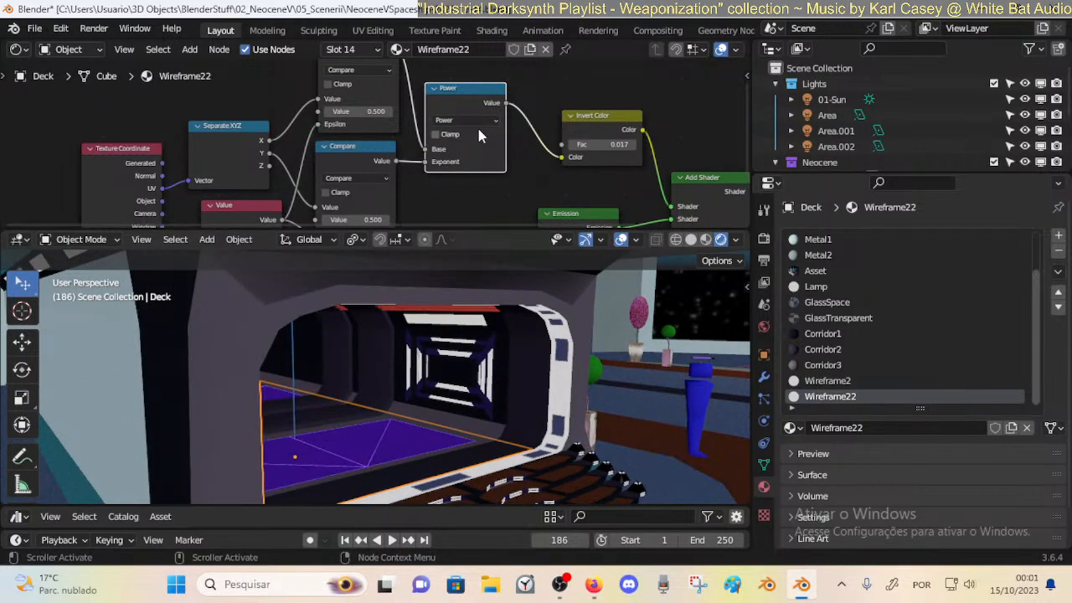
click(476, 120)
click(468, 178)
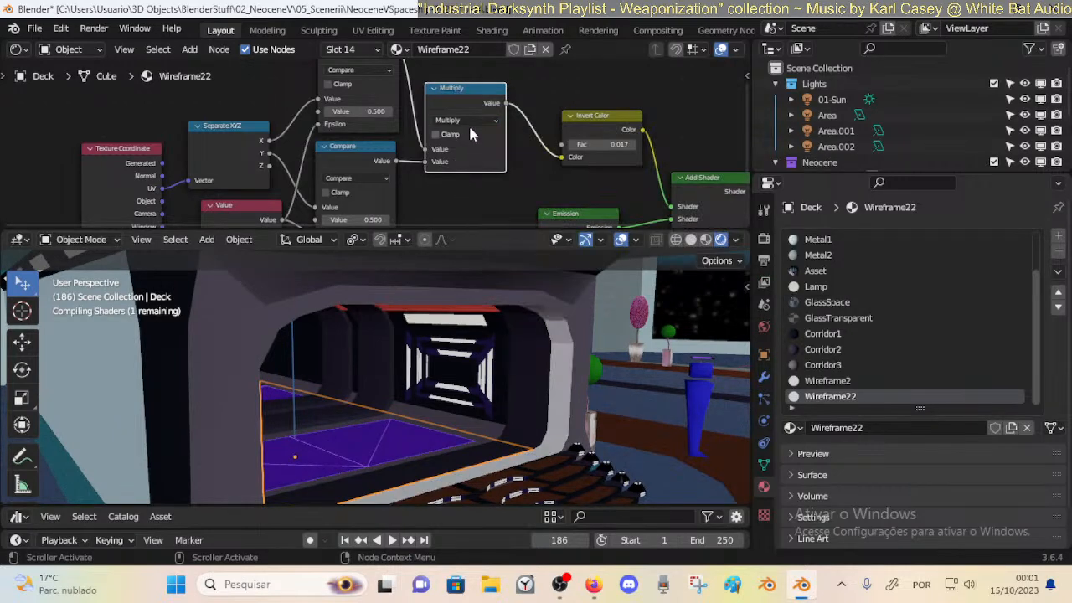
click(484, 122)
click(465, 180)
Try Multiply Add and Subtract on the math node feeding Invert Color, viewing the frame from a slightly different angle.
click(478, 121)
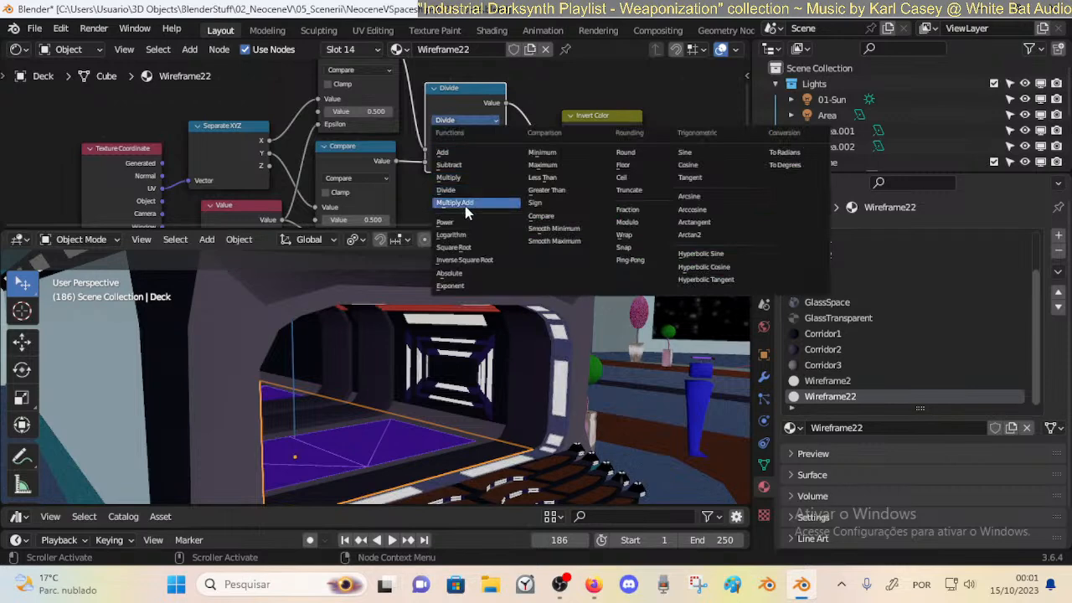
click(469, 206)
click(478, 121)
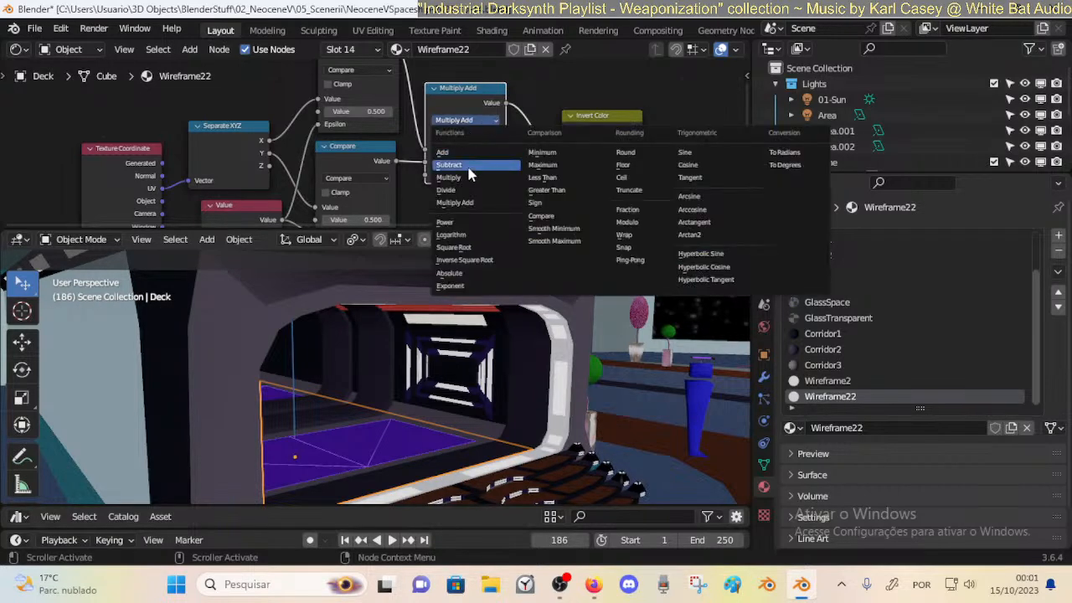
click(467, 165)
mouse_move(548, 295)
middle_down()
mouse_move(506, 298)
mouse_move(534, 295)
middle_up()
Compare Add and Arctan2 against Subtract on the math node feeding Invert Color.
click(473, 121)
click(472, 141)
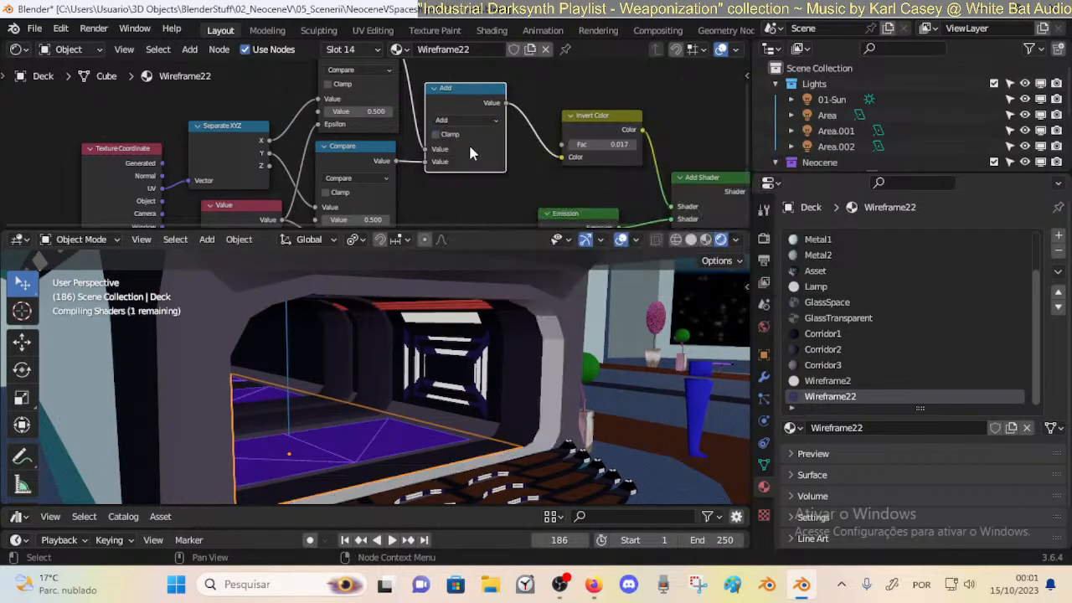
click(468, 119)
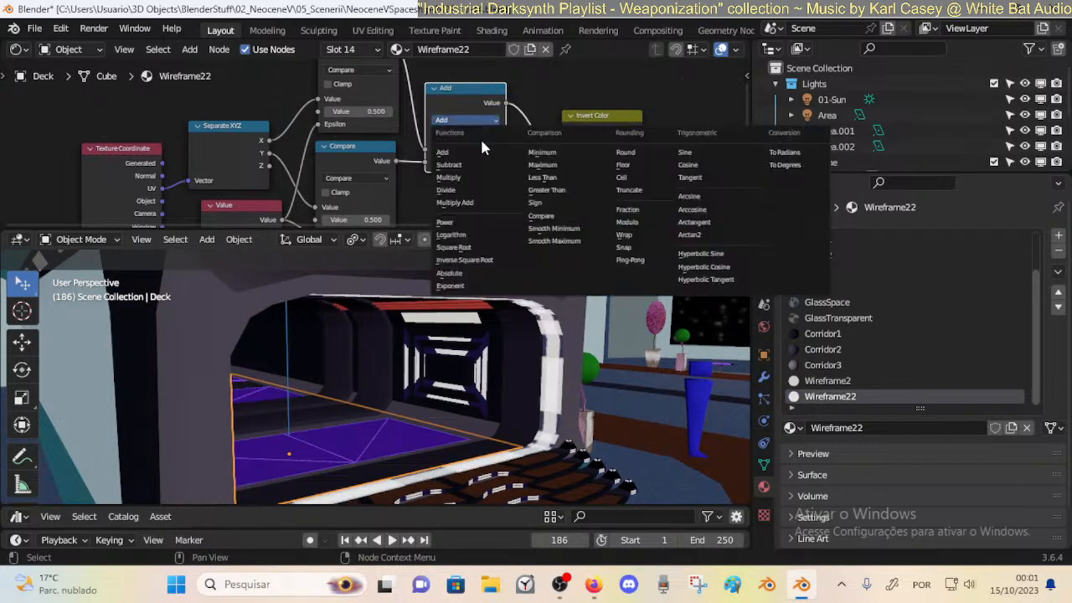
click(479, 136)
click(473, 120)
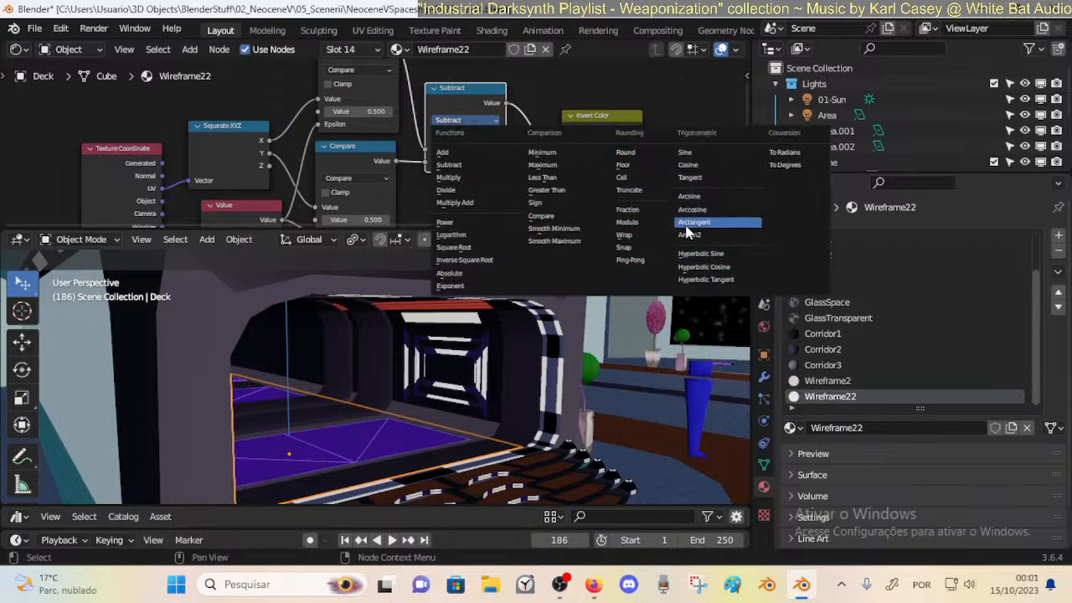
click(717, 224)
click(469, 120)
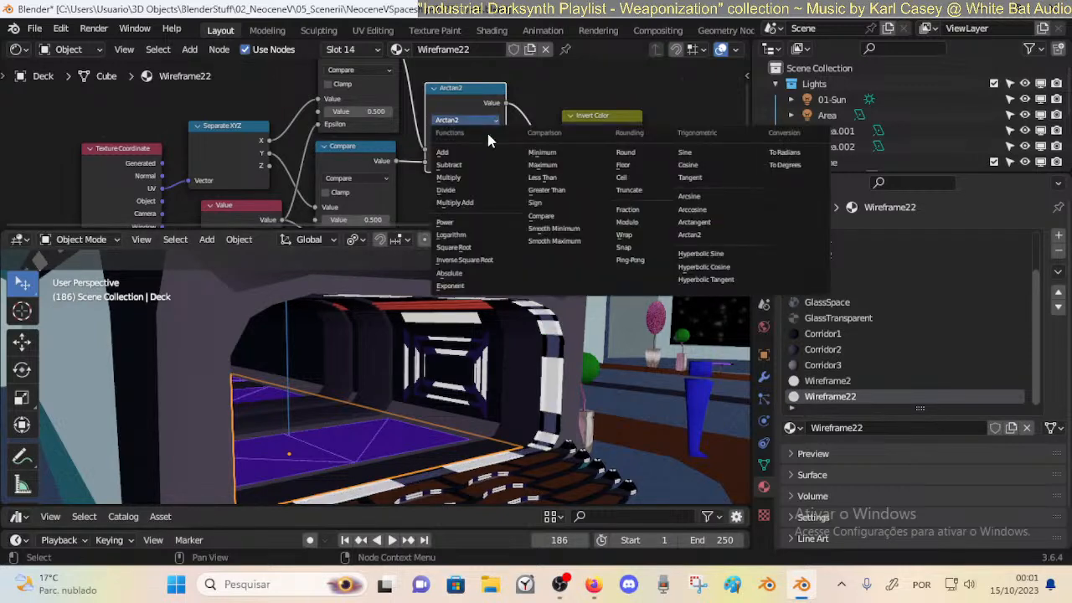
click(473, 165)
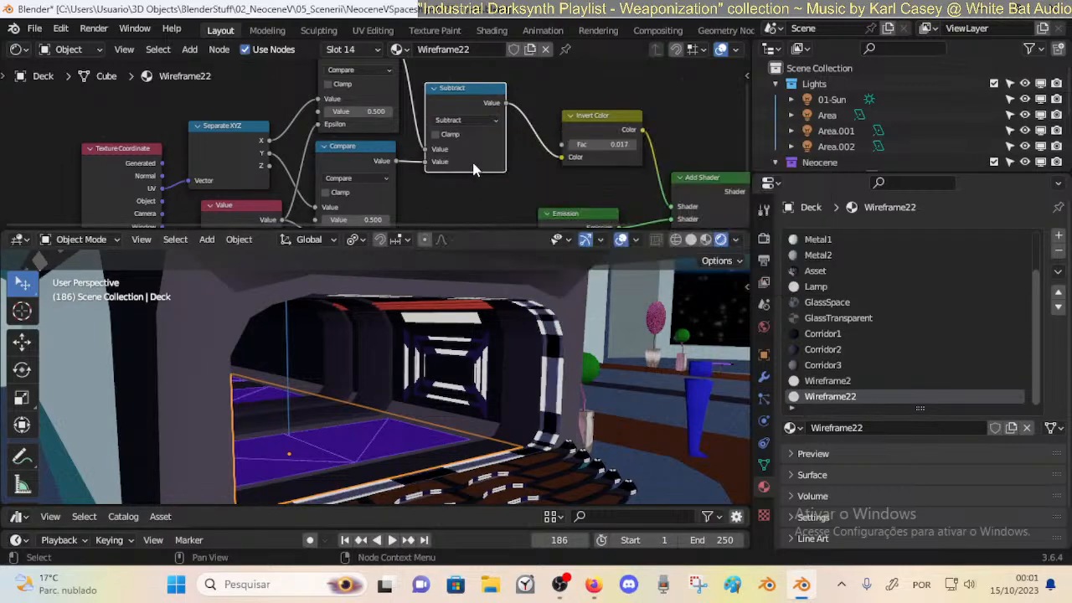
Try Compare and Multiply Add on the math node feeding Invert Color.
click(466, 120)
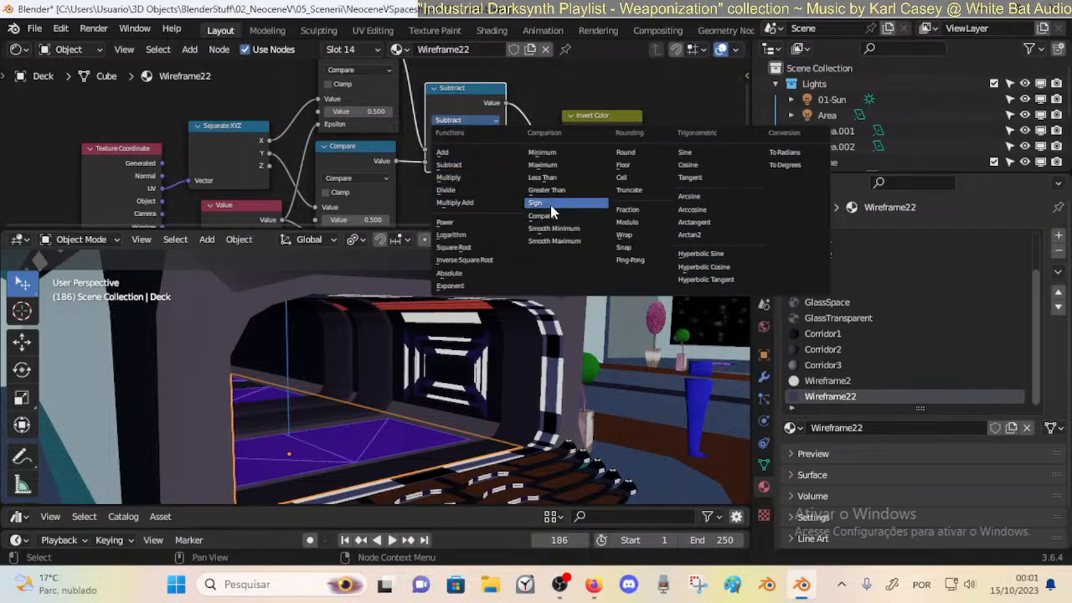
click(550, 216)
click(469, 123)
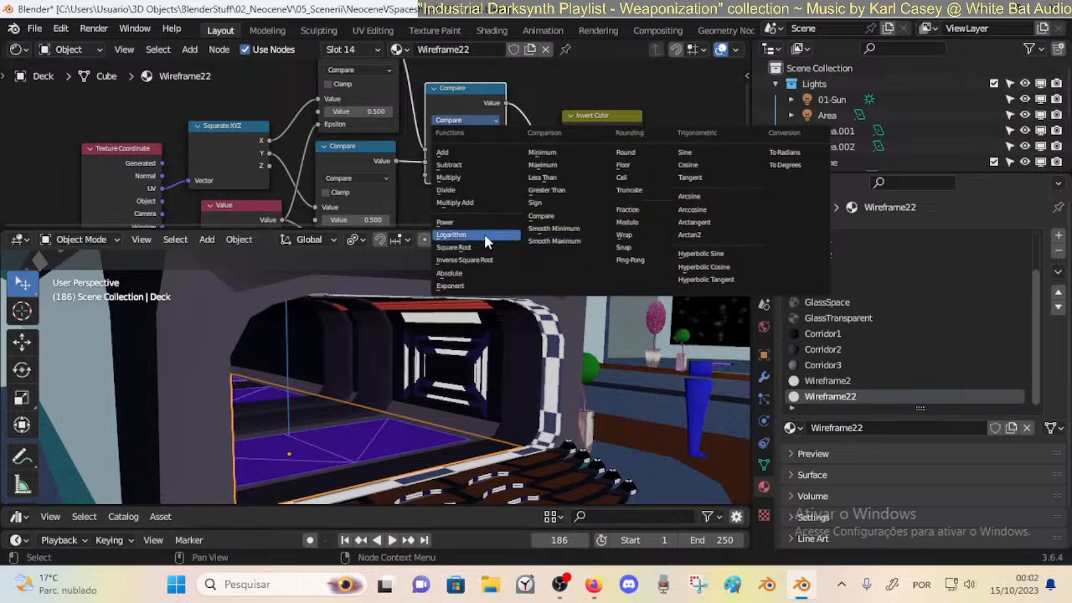
click(473, 203)
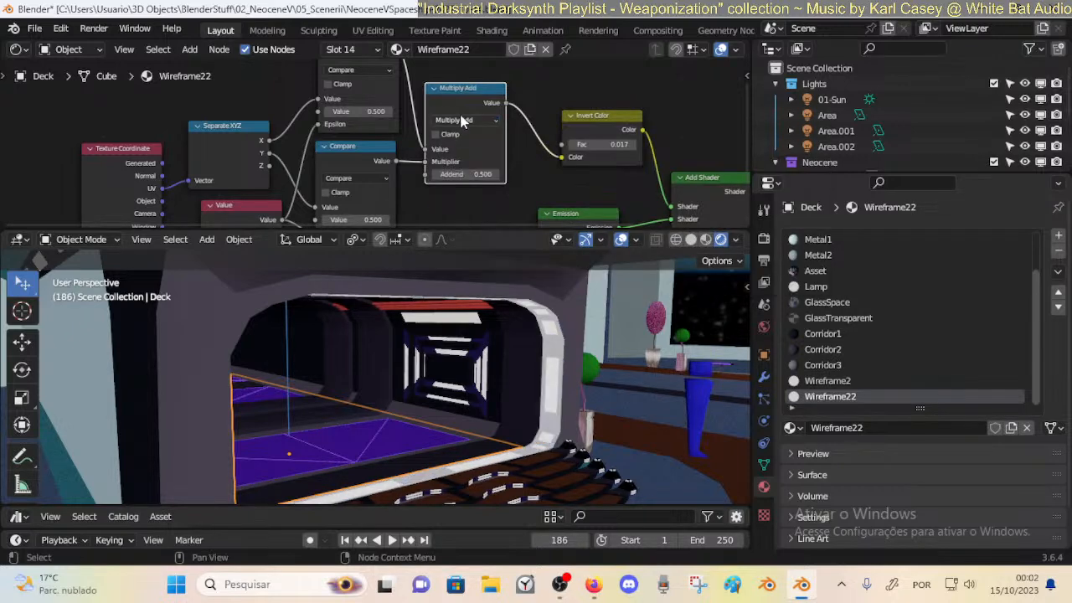
Switch the math node feeding Invert Color through Add and Multiply Add, ending on Subtract.
click(463, 121)
click(463, 153)
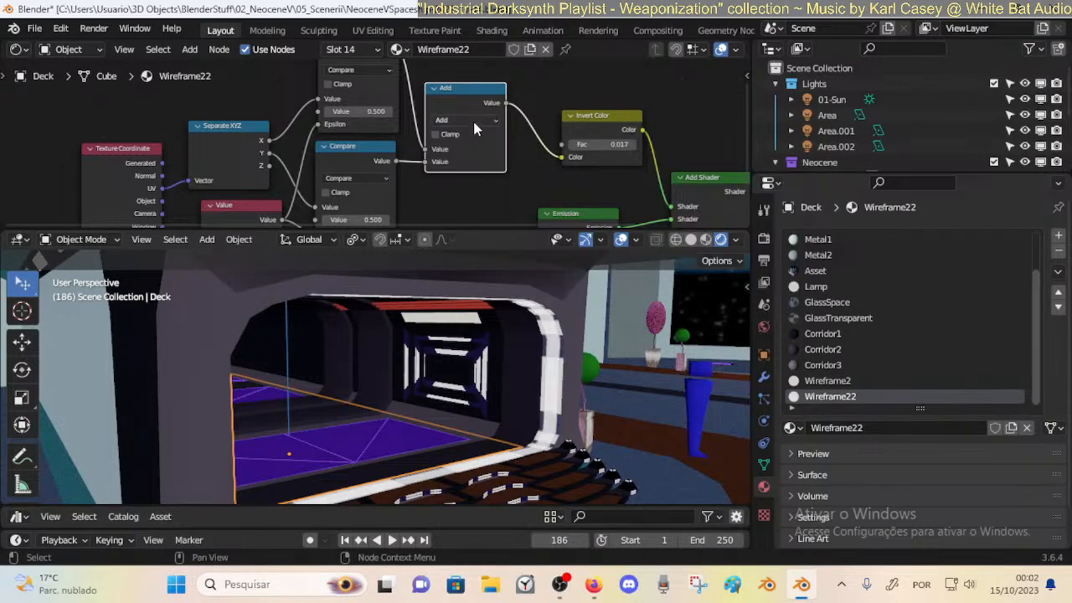
click(472, 120)
click(454, 203)
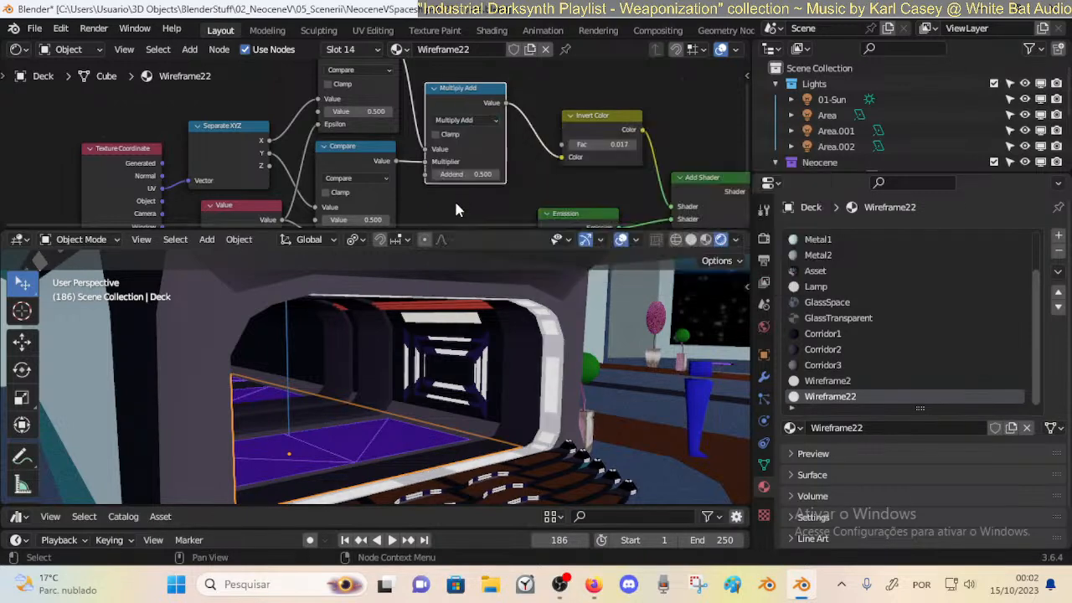
click(465, 120)
click(466, 166)
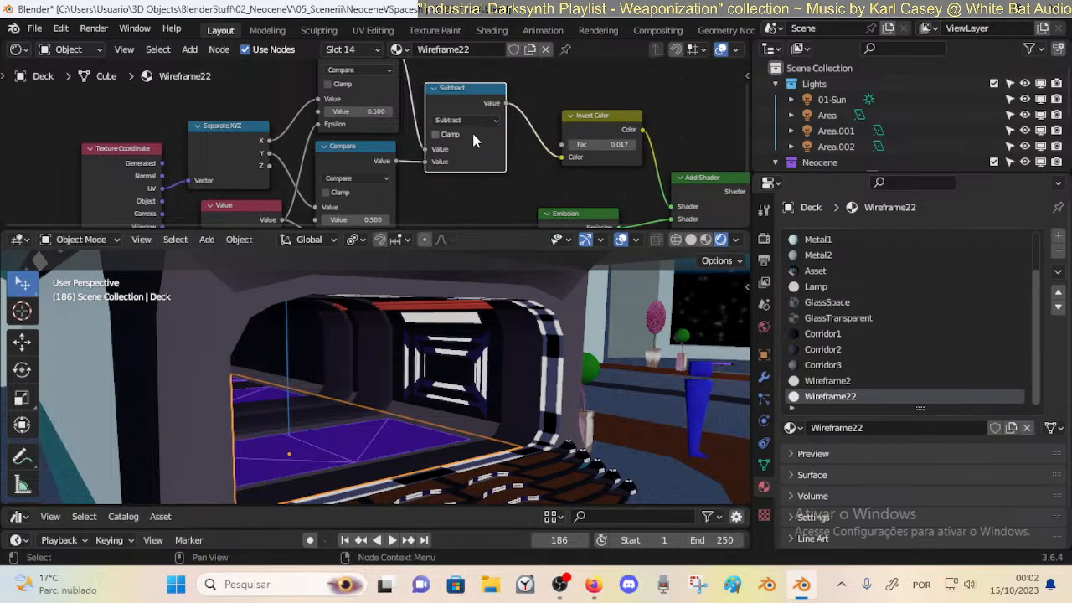
Test Greater Than and Arctan2 against Subtract on the math node feeding Invert Color and inspect the entrance frame.
click(482, 119)
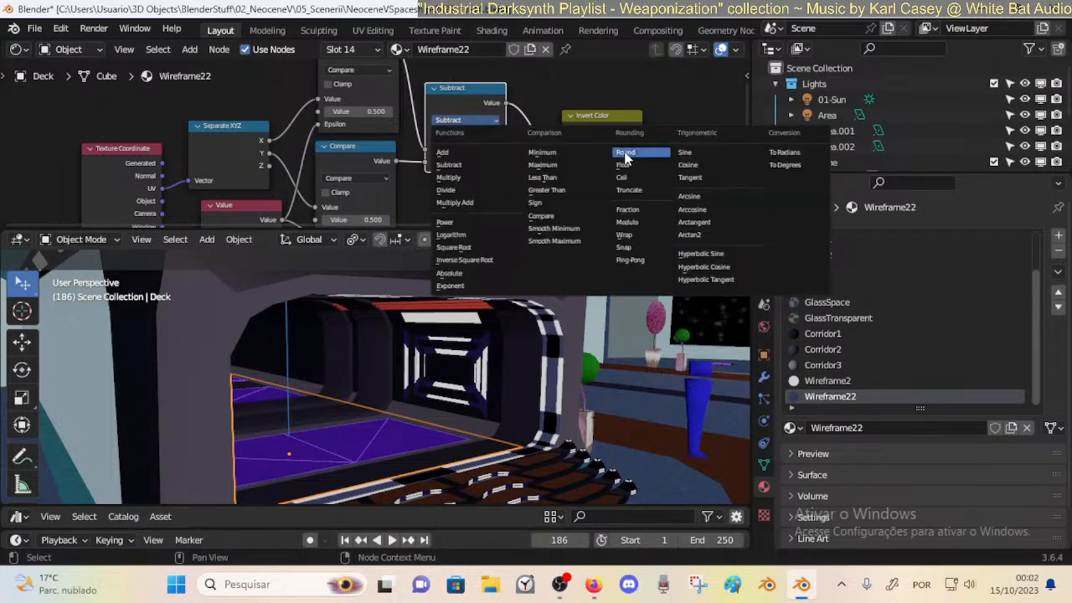
click(572, 194)
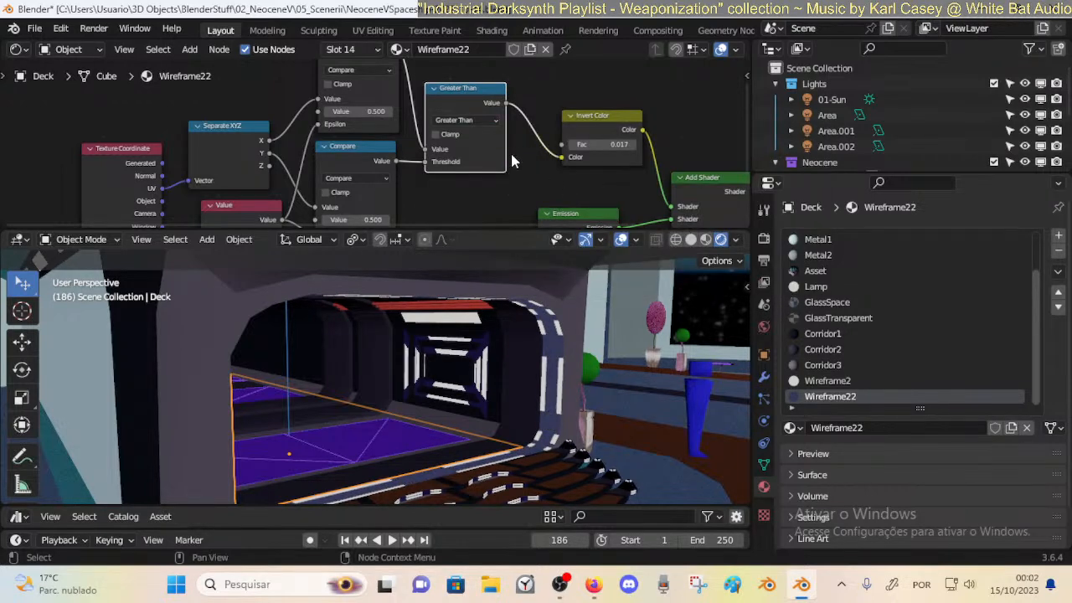
click(470, 120)
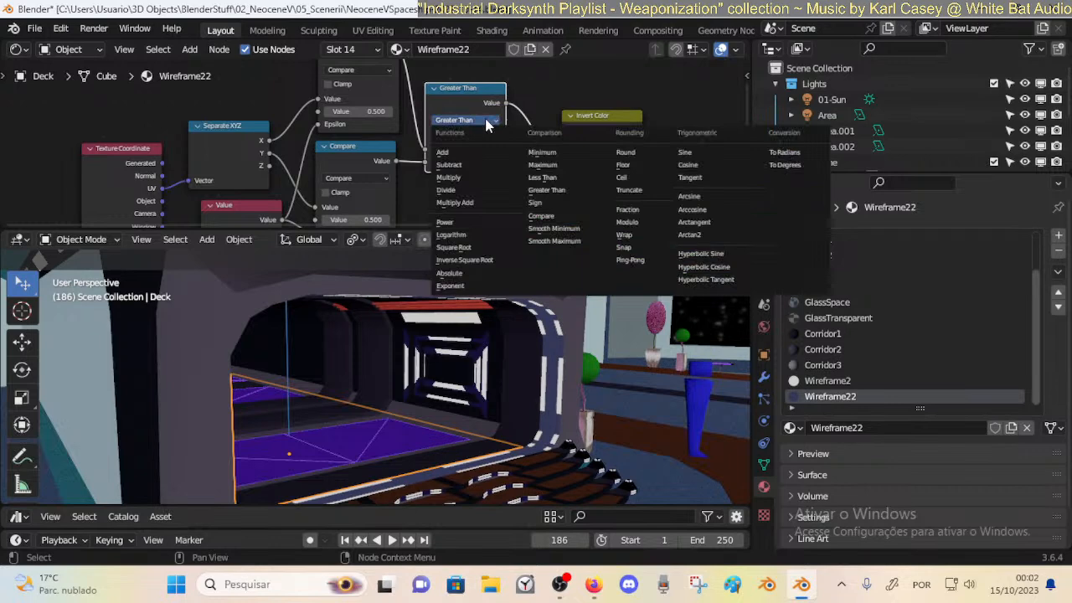
click(467, 166)
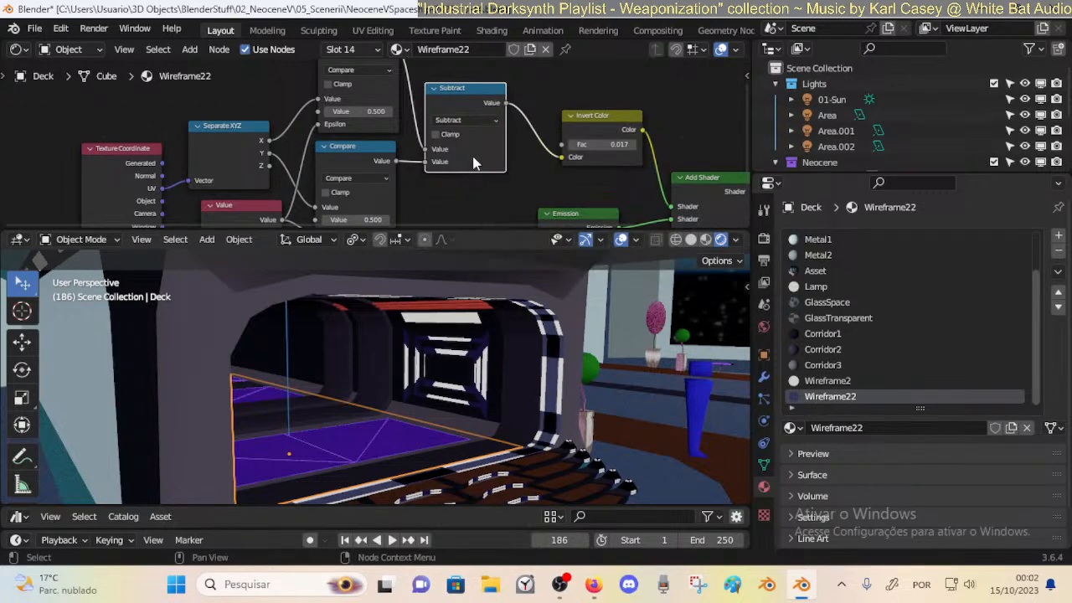
click(473, 120)
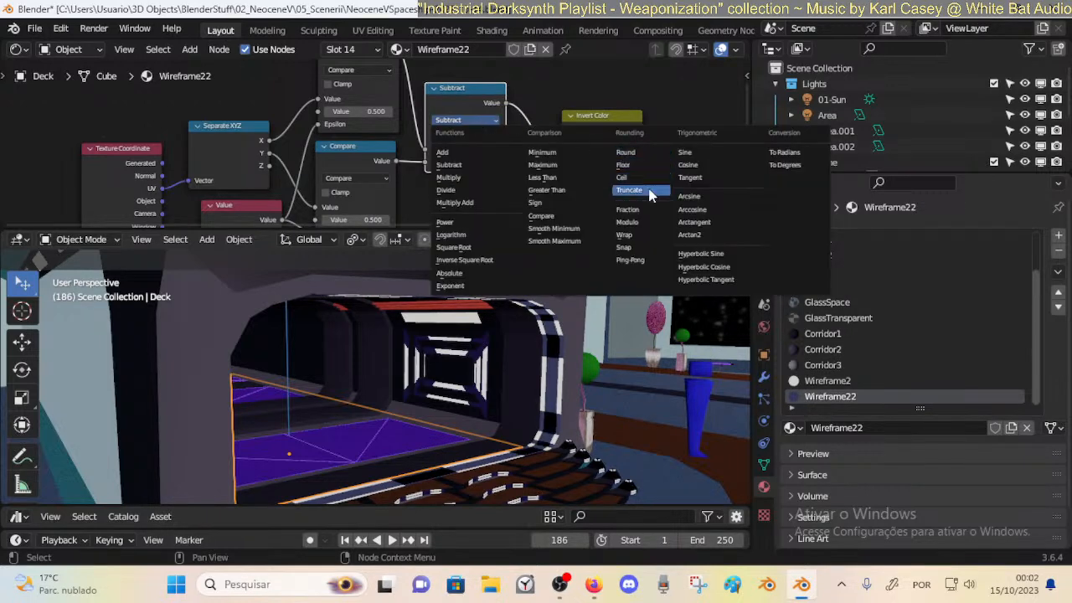
click(691, 234)
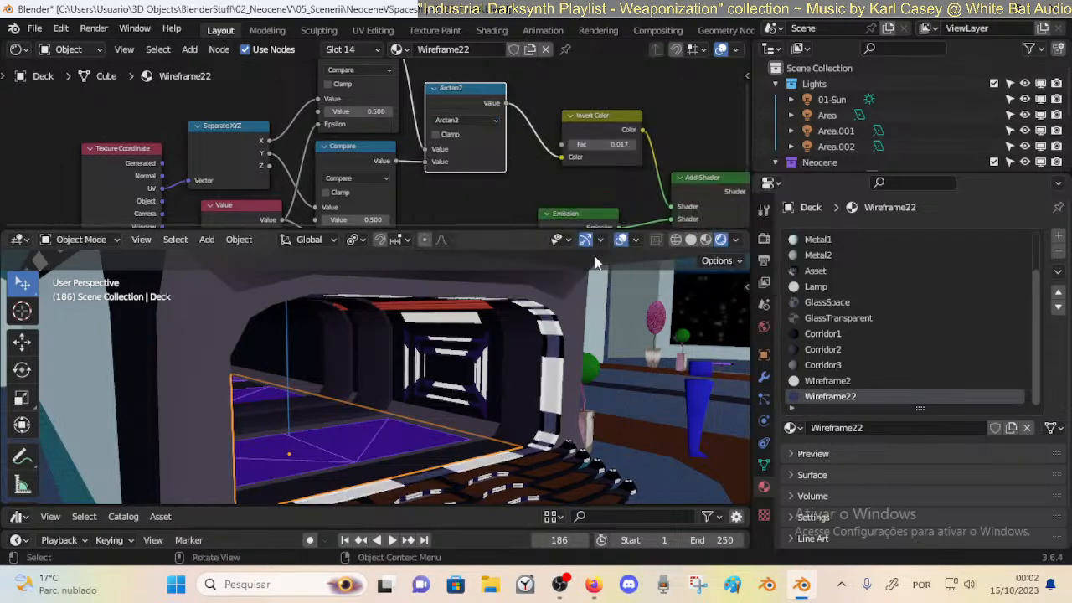
click(463, 121)
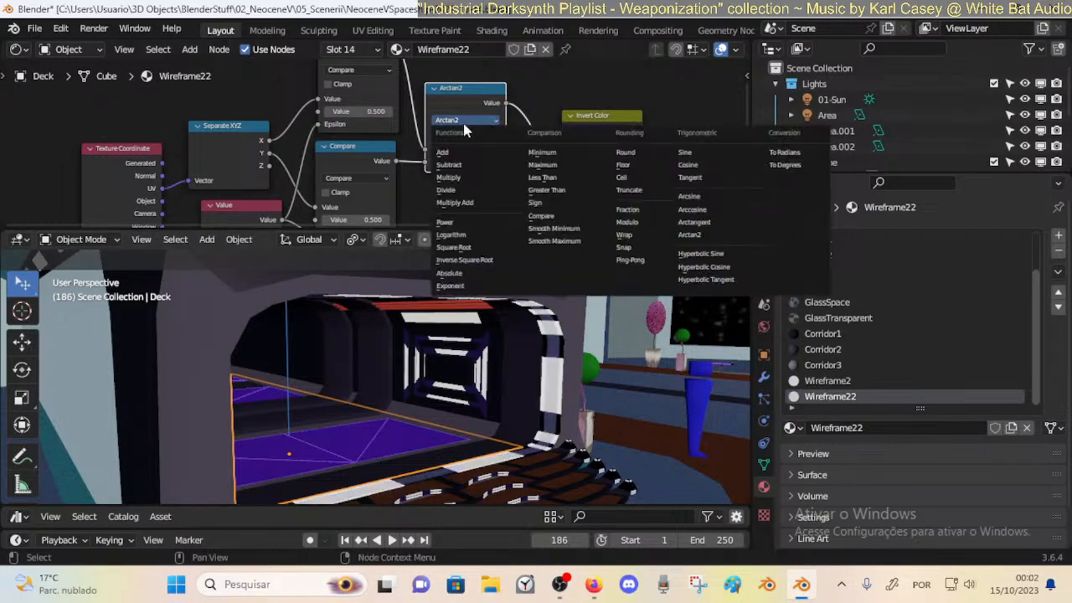
click(479, 164)
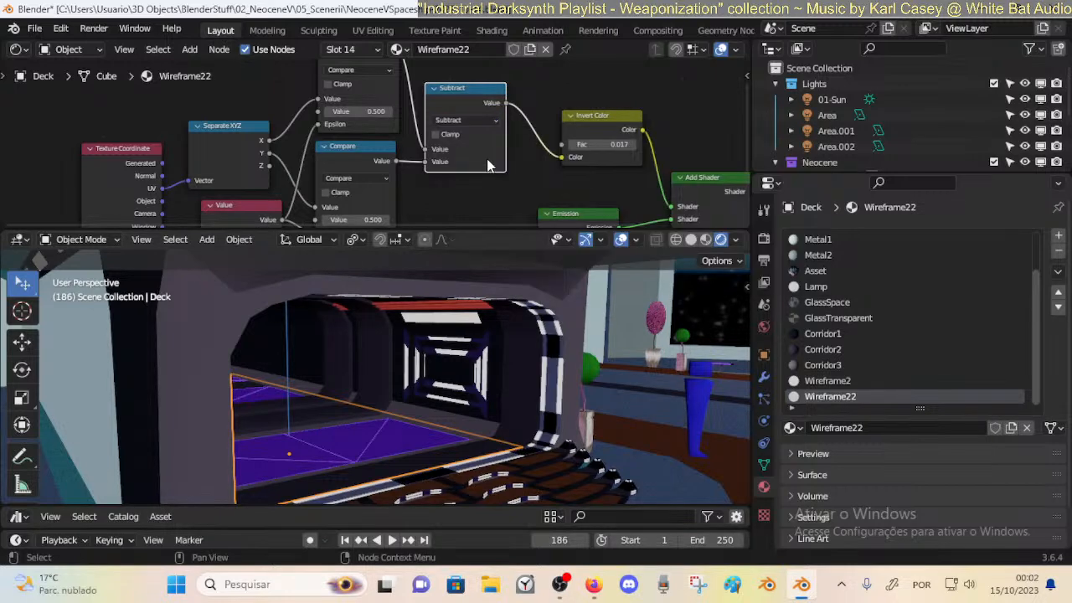
middle_drag(488, 253, 504, 292)
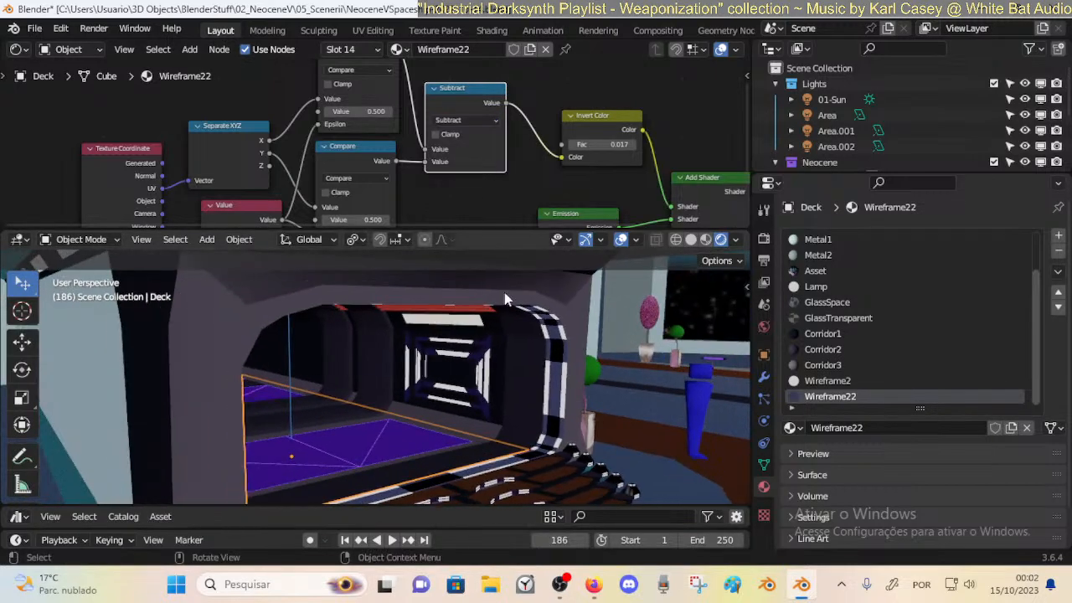
Try Greater Than, Power and Logarithm on the math node feeding Invert Color.
click(466, 121)
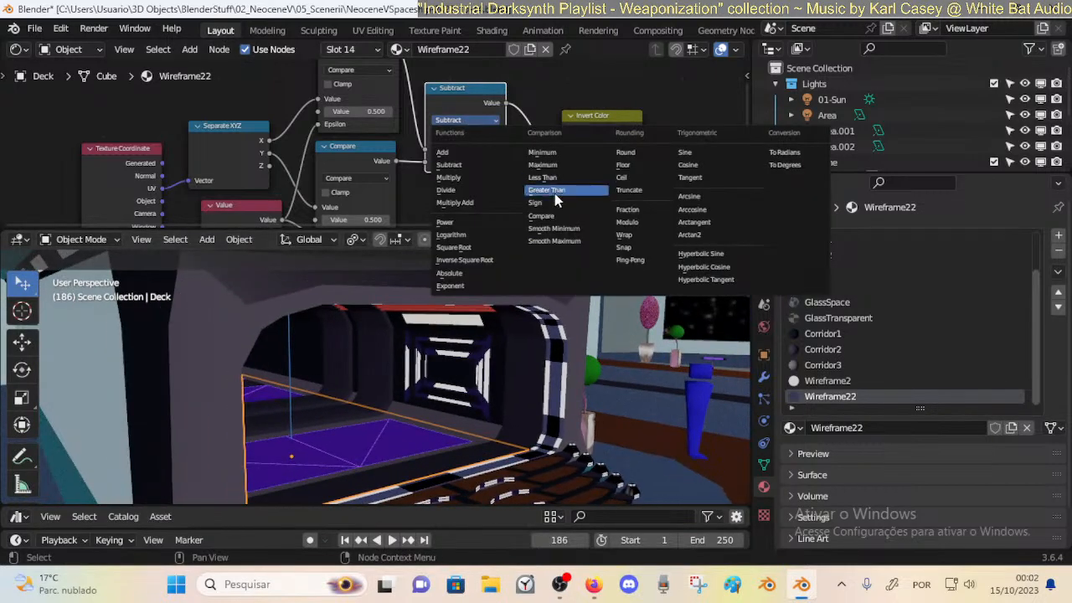
click(555, 192)
click(474, 122)
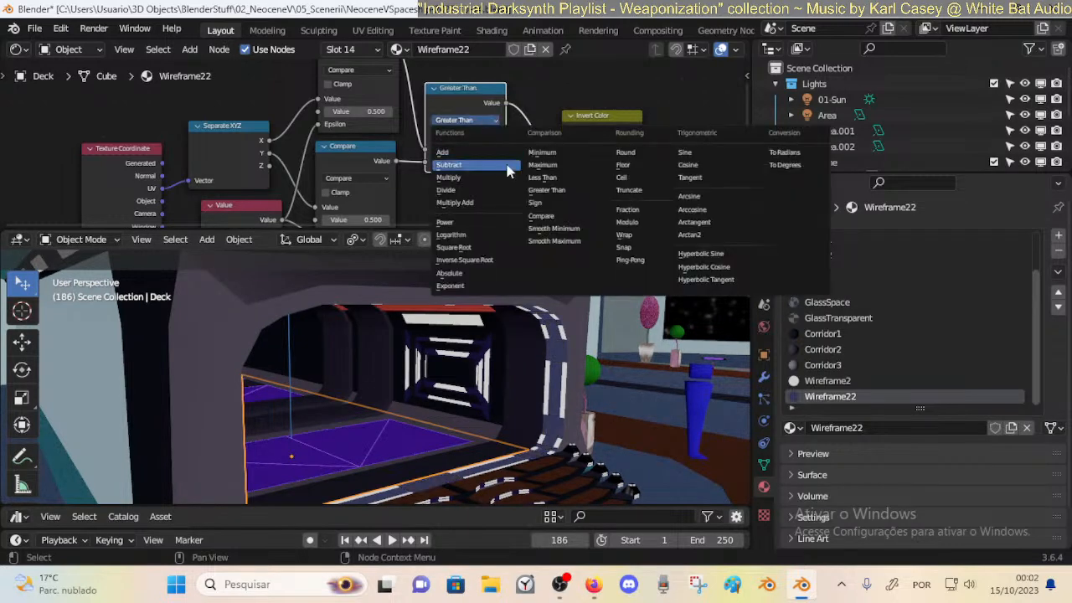
click(477, 224)
click(464, 123)
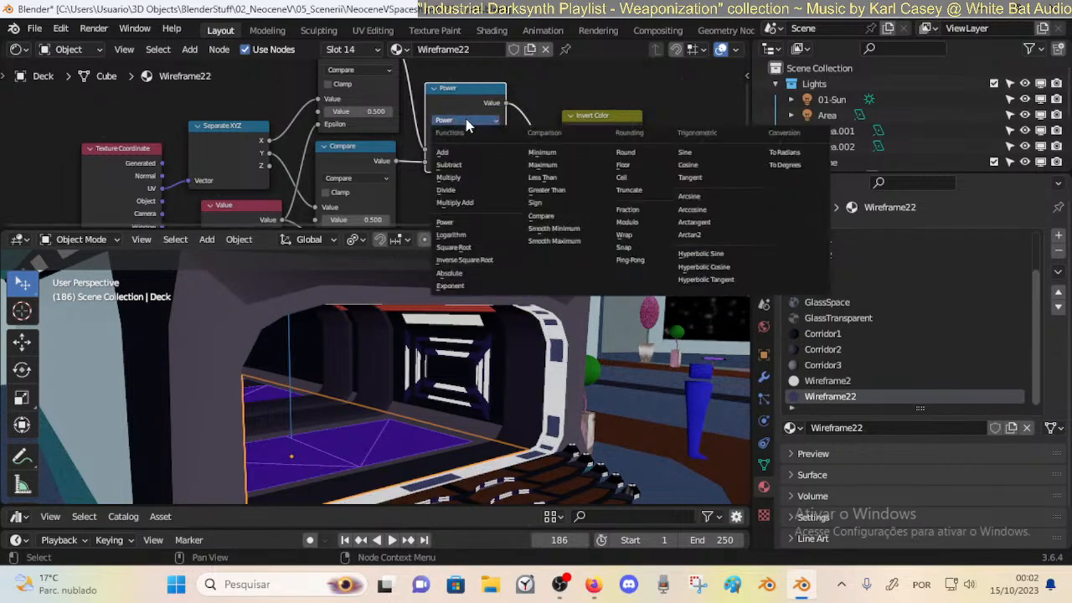
click(473, 234)
Try Absolute and Exponent on the math node feeding Invert Color.
click(466, 119)
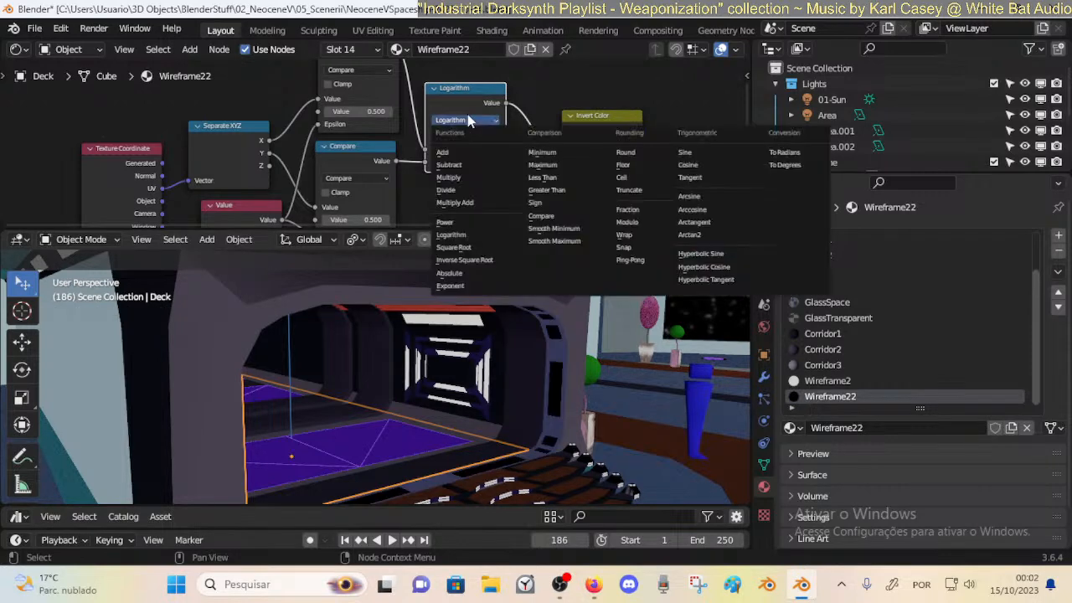
click(466, 270)
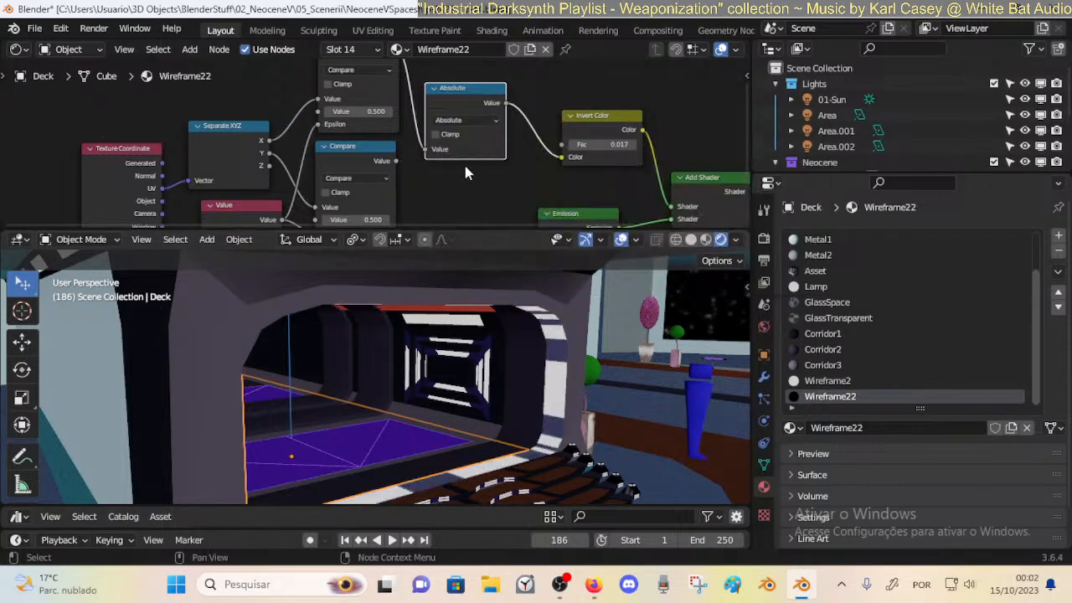
click(467, 119)
click(450, 280)
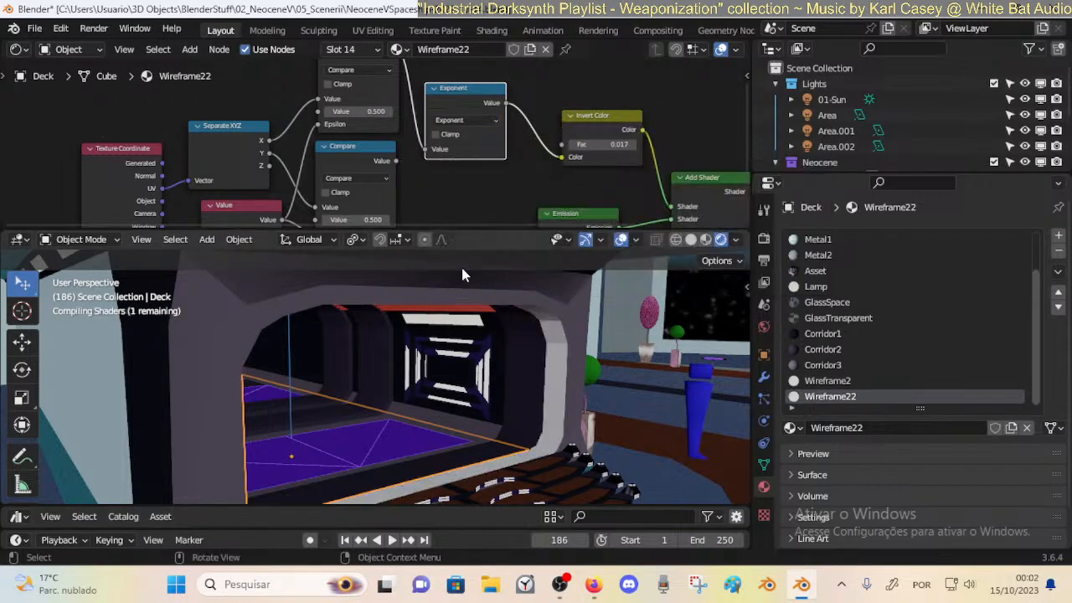
Set the math node feeding Invert Color to Subtract and save the file.
click(484, 121)
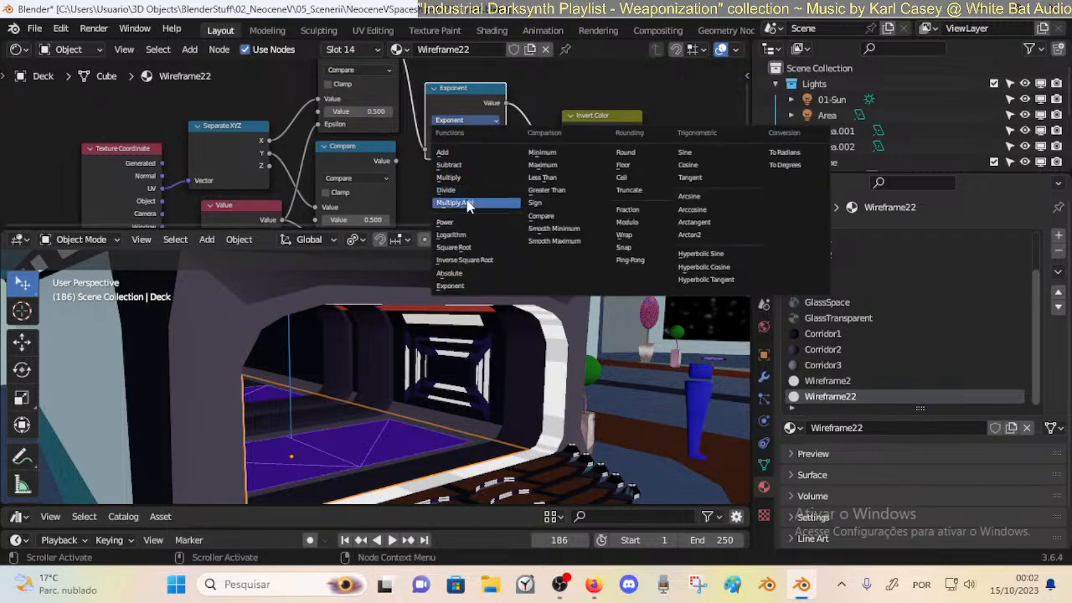
click(452, 165)
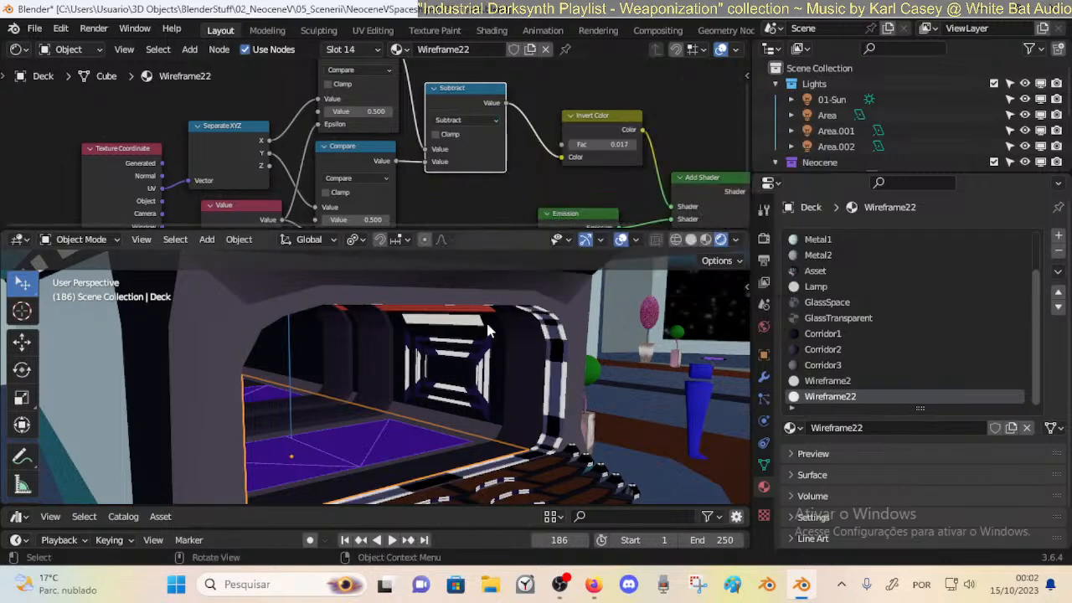
key(ctrl+s)
Try lowering the value of the Compare node fed by Separate XYZ's X output to about -0.200, and cancel.
middle_drag(492, 369, 437, 358)
scroll(395, 361, down, 3)
scroll(365, 124, up, 1)
middle_drag(365, 123, 372, 128)
mouse_move(377, 114)
mouse_down()
mouse_move(362, 114)
mouse_move(400, 114)
mouse_move(368, 113)
mouse_up()
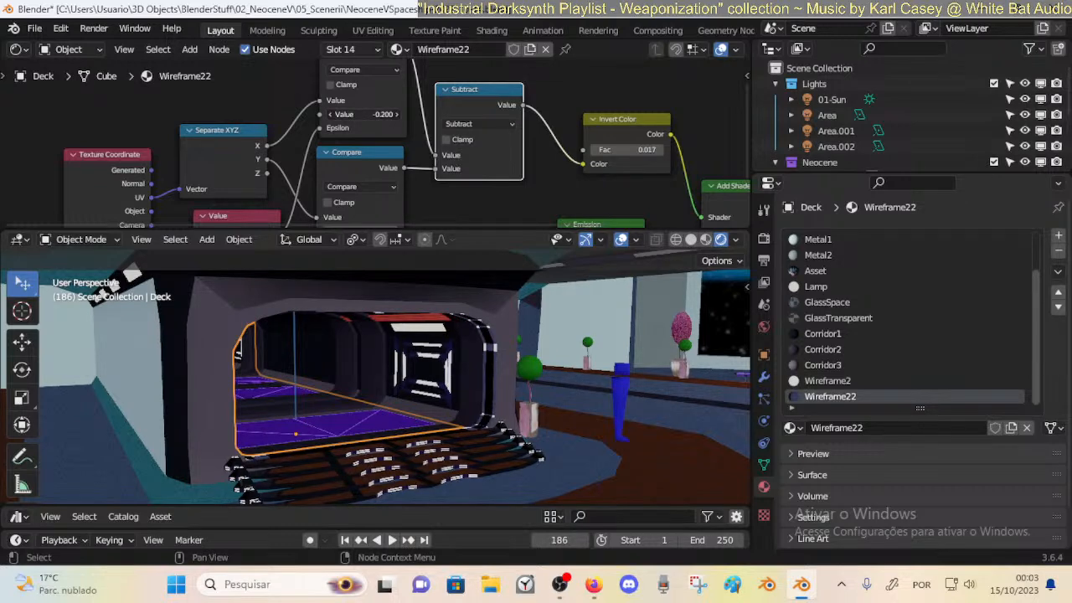
right_click(375, 114)
Try a value of about -0.700 on the Compare node fed by Separate XYZ's Y output and view the whole entrance.
scroll(375, 218, down, 1)
middle_drag(375, 219, 379, 202)
mouse_move(379, 204)
mouse_down()
mouse_move(372, 210)
mouse_move(389, 211)
mouse_up()
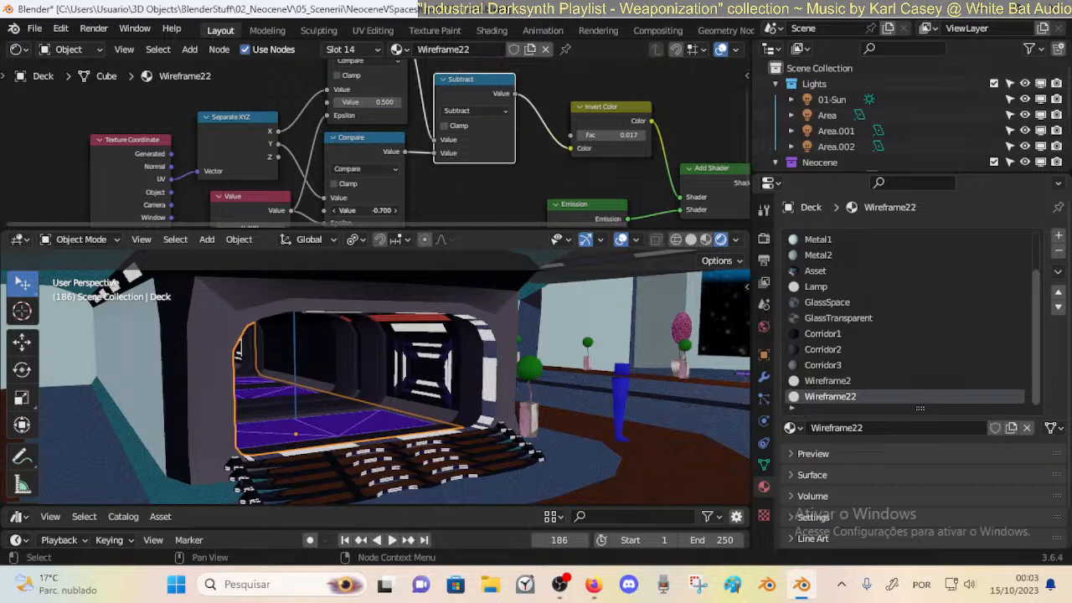
middle_drag(452, 360, 470, 345)
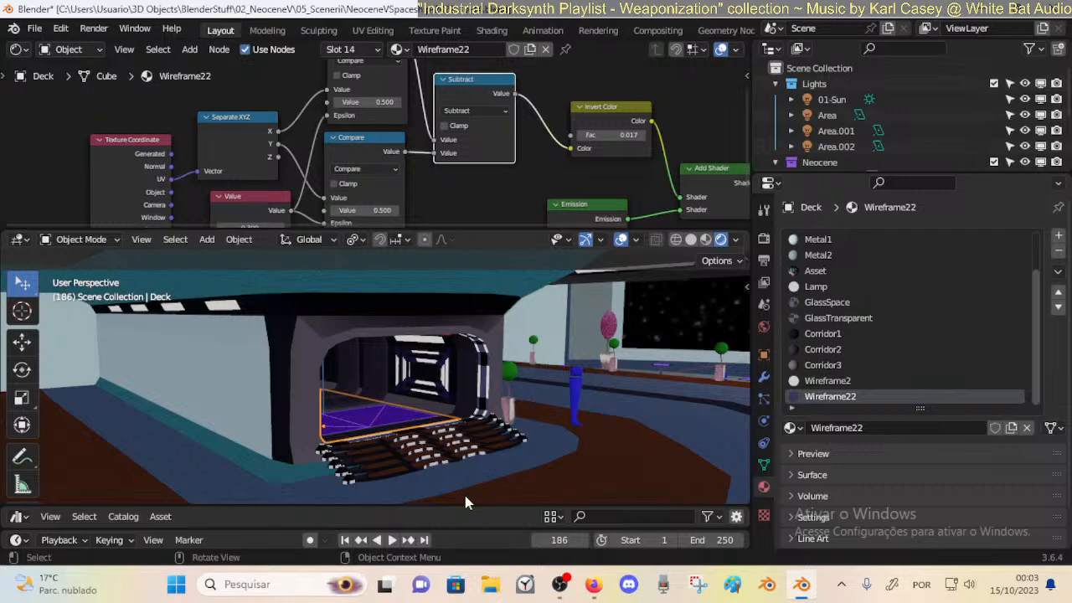
Check the livestream's statistics in YouTube Studio, return to Blender and view the corridor entrance up close.
click(591, 585)
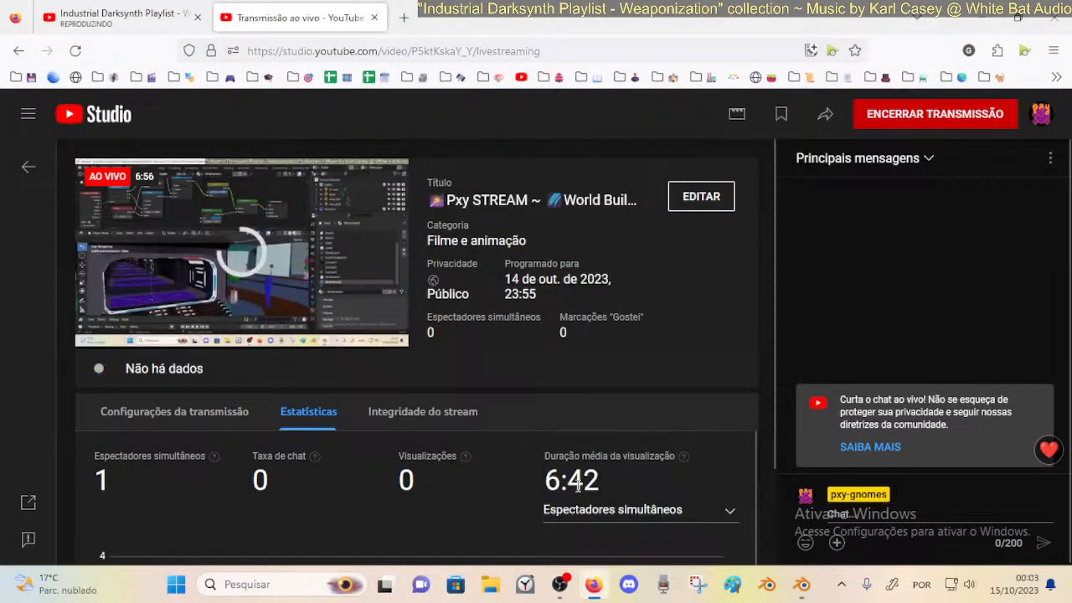
click(801, 586)
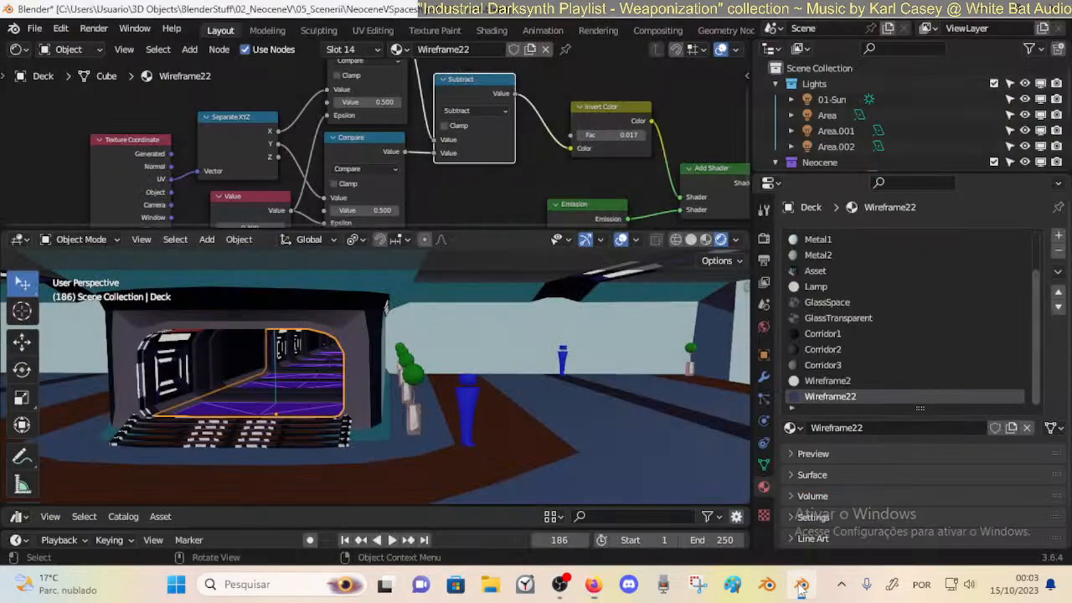
middle_drag(360, 344, 536, 360)
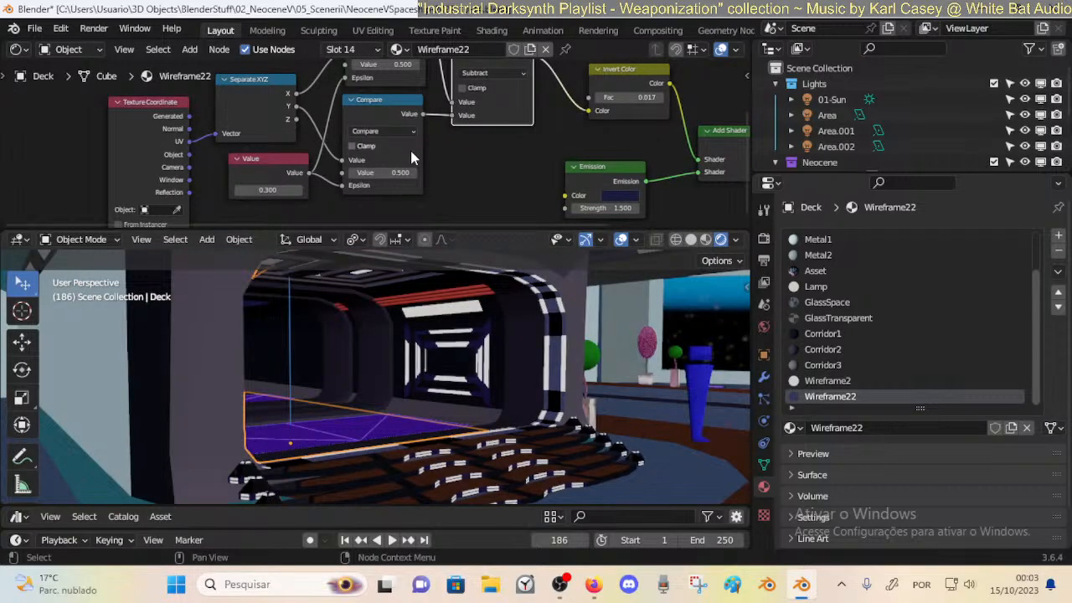
Try another value on the Compare node fed by Separate XYZ's Y output, restore 0.500 and save the file.
mouse_move(400, 172)
mouse_down()
mouse_move(360, 173)
mouse_move(411, 172)
mouse_move(400, 172)
mouse_up()
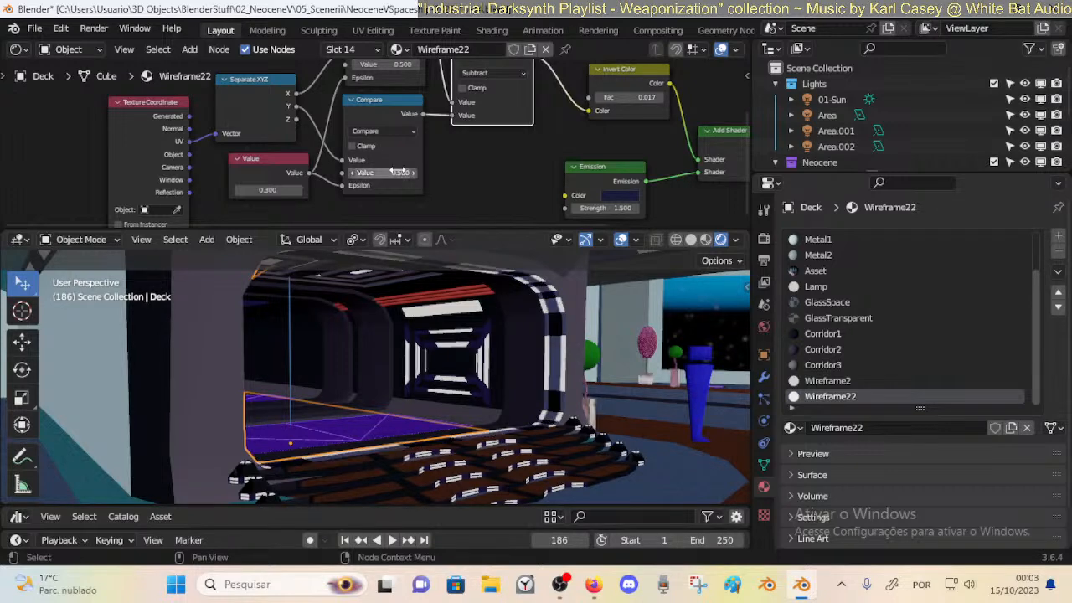
key(ctrl+s)
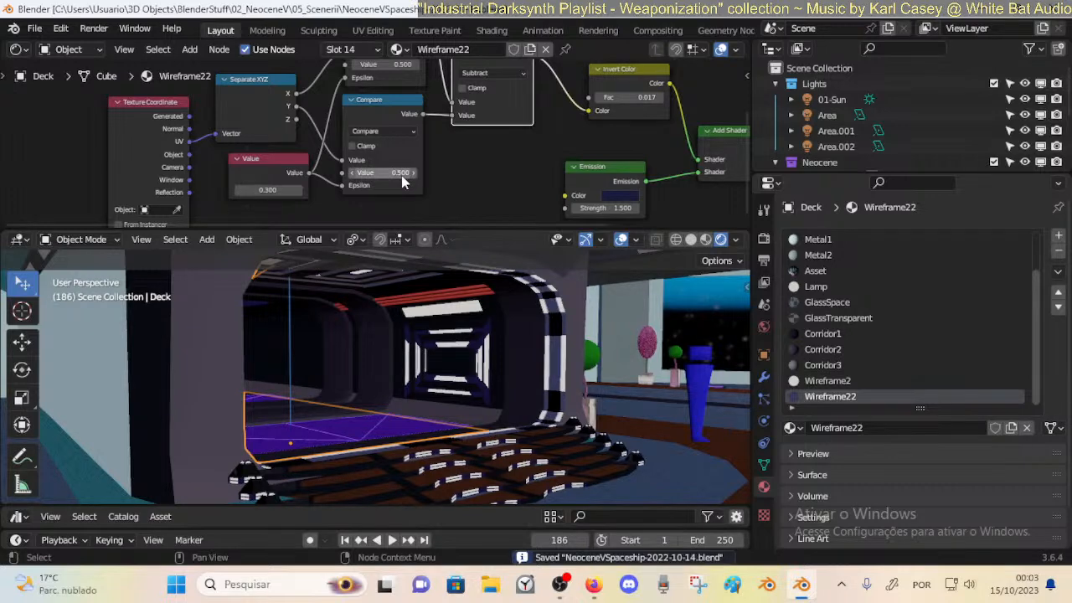
middle_drag(412, 352, 477, 350)
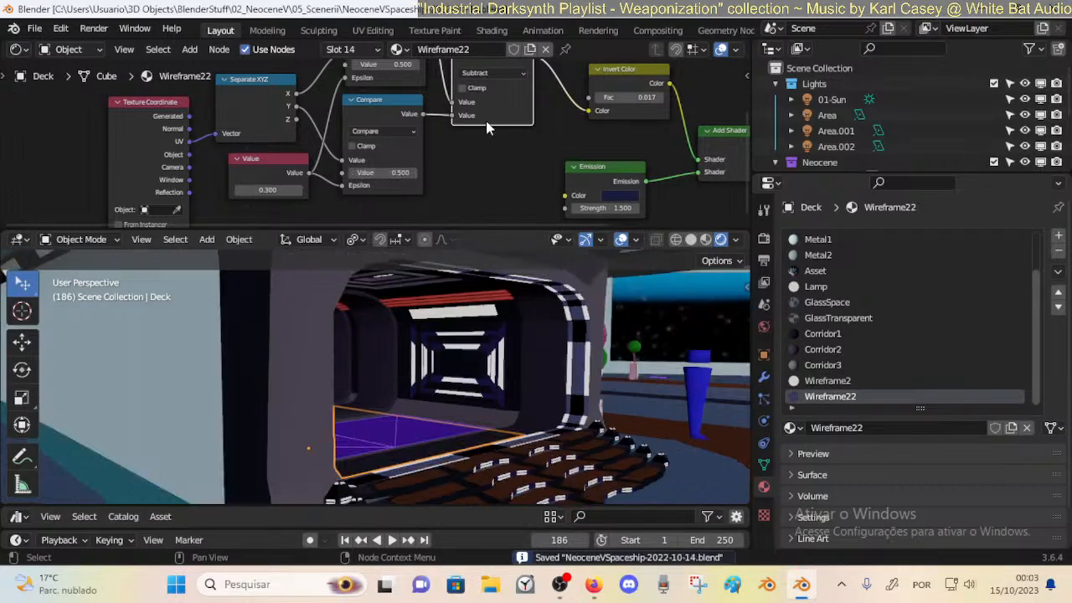
Try the Clamp option on the Subtract node and turn it off again.
scroll(487, 122, down, 1)
middle_drag(487, 123, 477, 156)
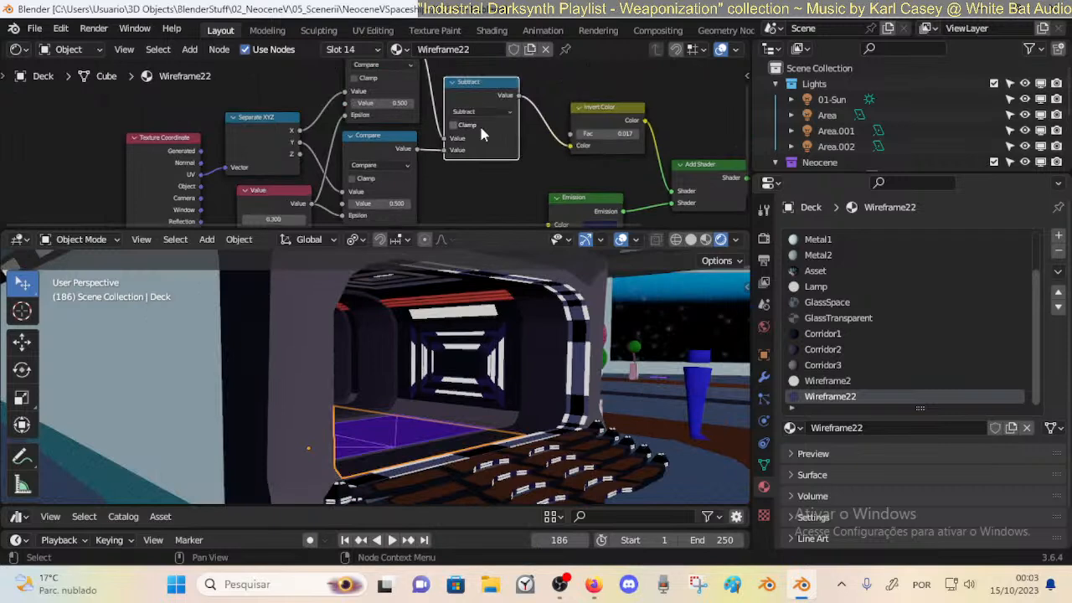
click(454, 125)
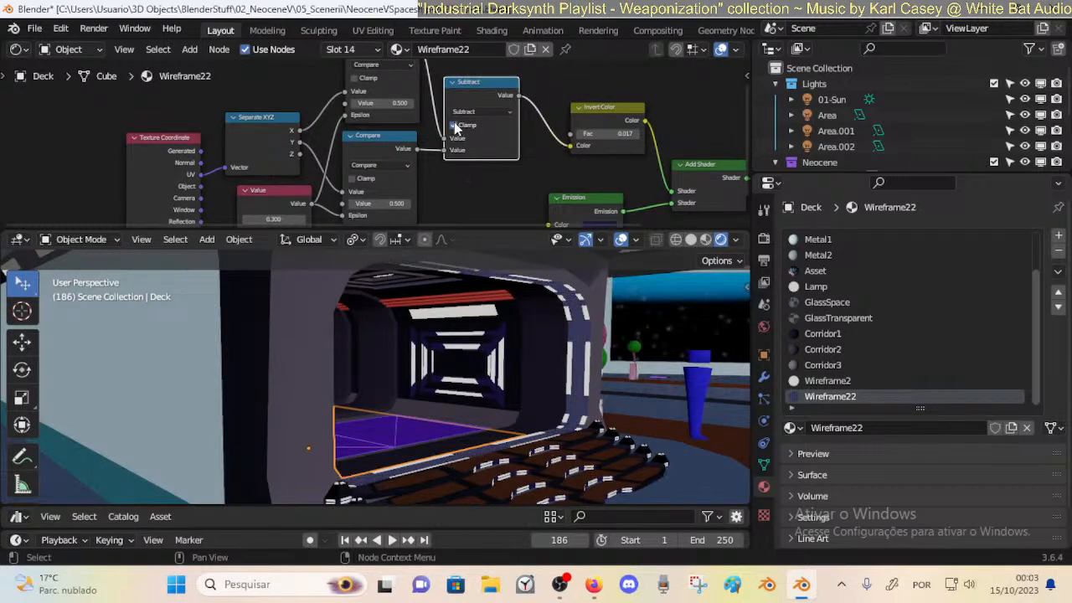
click(454, 126)
middle_drag(447, 135, 456, 113)
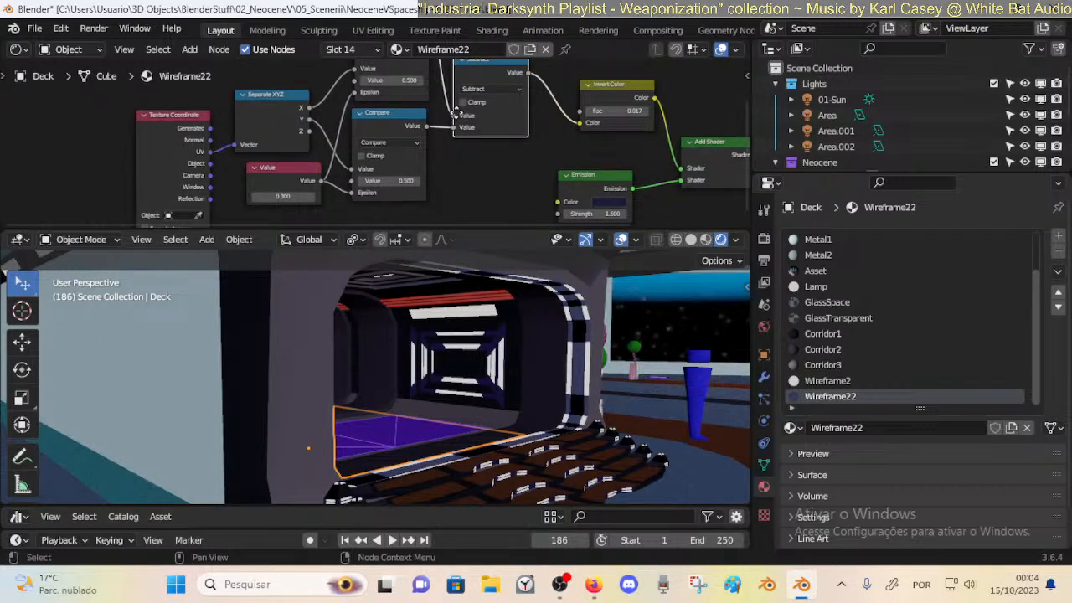
Try other amounts such as 0.800 on the Value node feeding both Epsilon inputs, and return it to 0.300.
drag(283, 195, 221, 193)
click(313, 194)
click(312, 195)
click(311, 194)
click(312, 194)
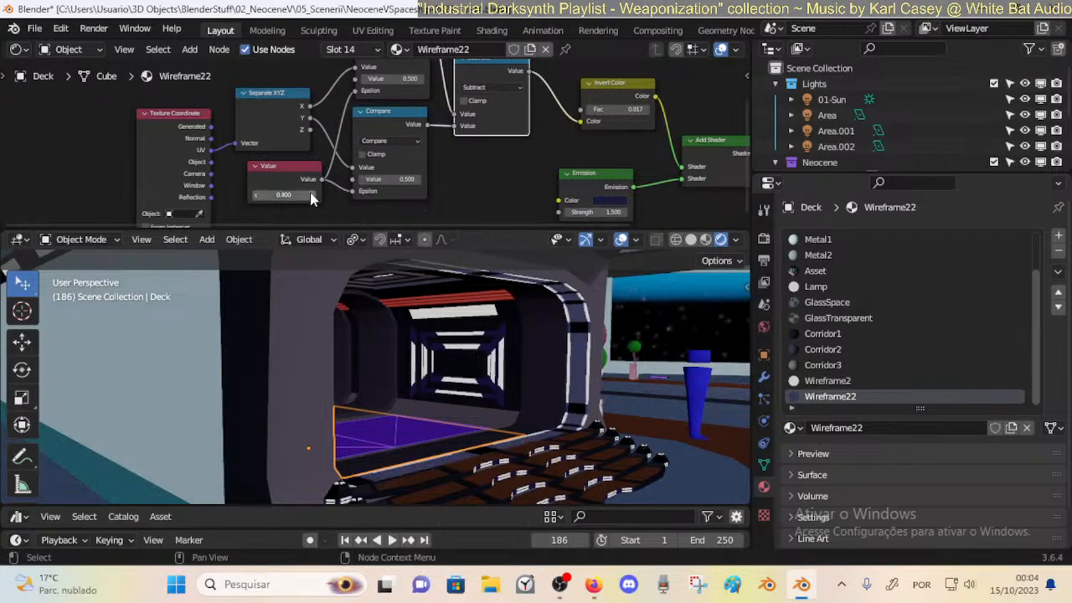
drag(281, 195, 273, 194)
middle_drag(473, 344, 434, 333)
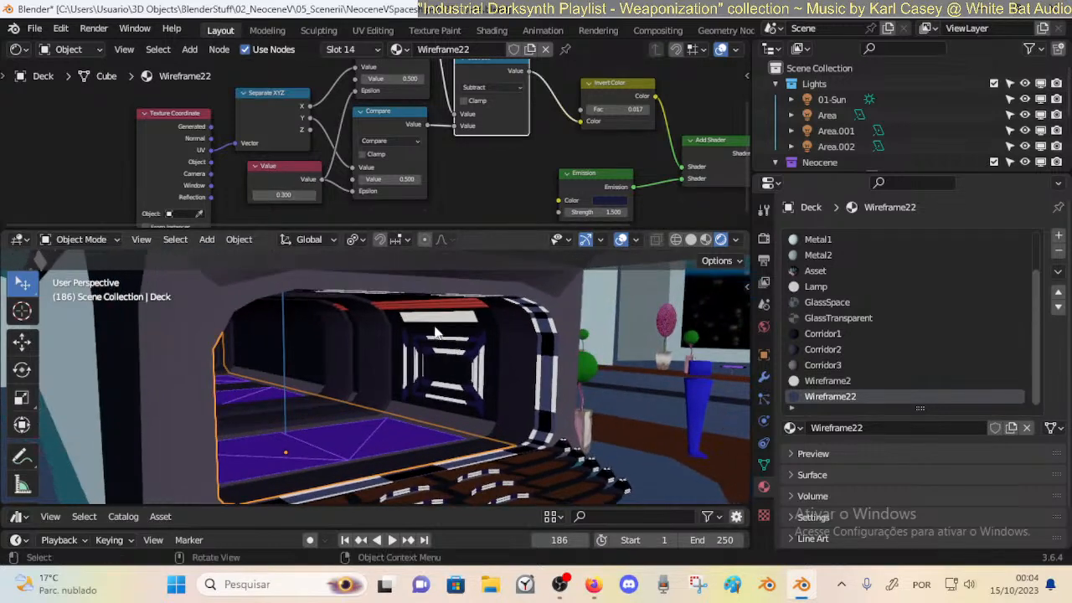
click(254, 194)
middle_drag(402, 387, 391, 334)
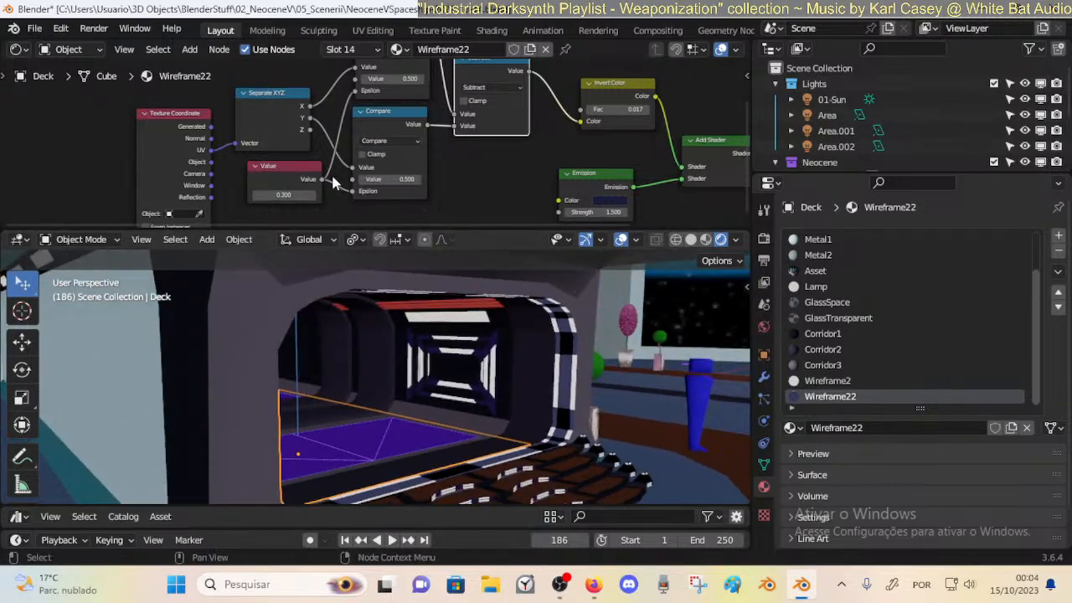
Try a change on the Compare node fed by Separate XYZ's Y output, undo it and save the file.
middle_drag(330, 174, 324, 171)
mouse_move(374, 175)
mouse_down()
mouse_move(330, 174)
mouse_move(355, 174)
mouse_up()
key(ctrl+z)
middle_drag(423, 153, 423, 159)
key(ctrl+s)
drag(387, 81, 391, 82)
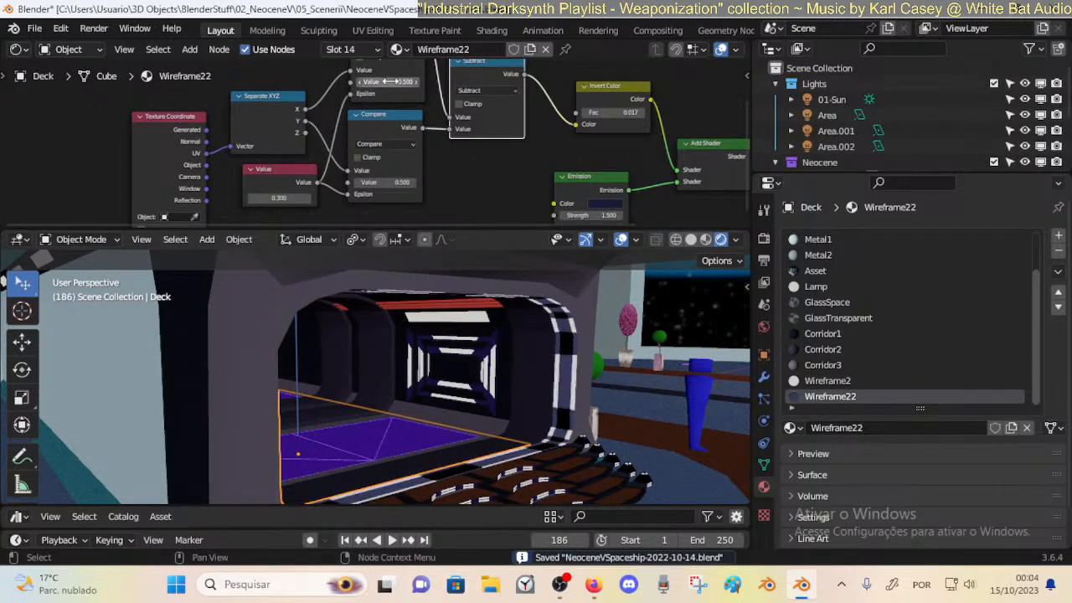
right_click(391, 81)
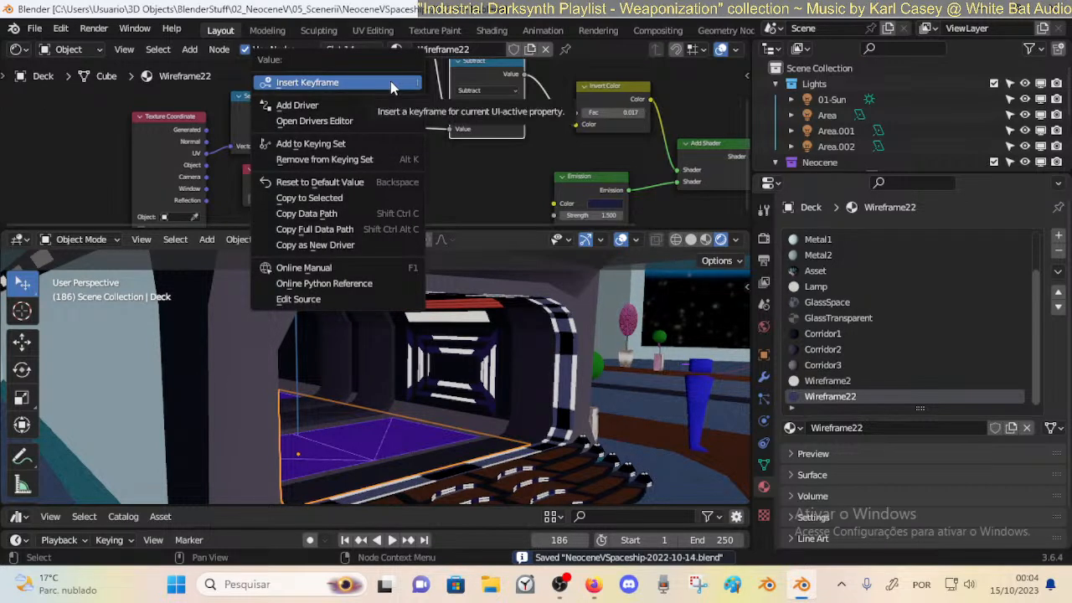
scroll(523, 303, down, 5)
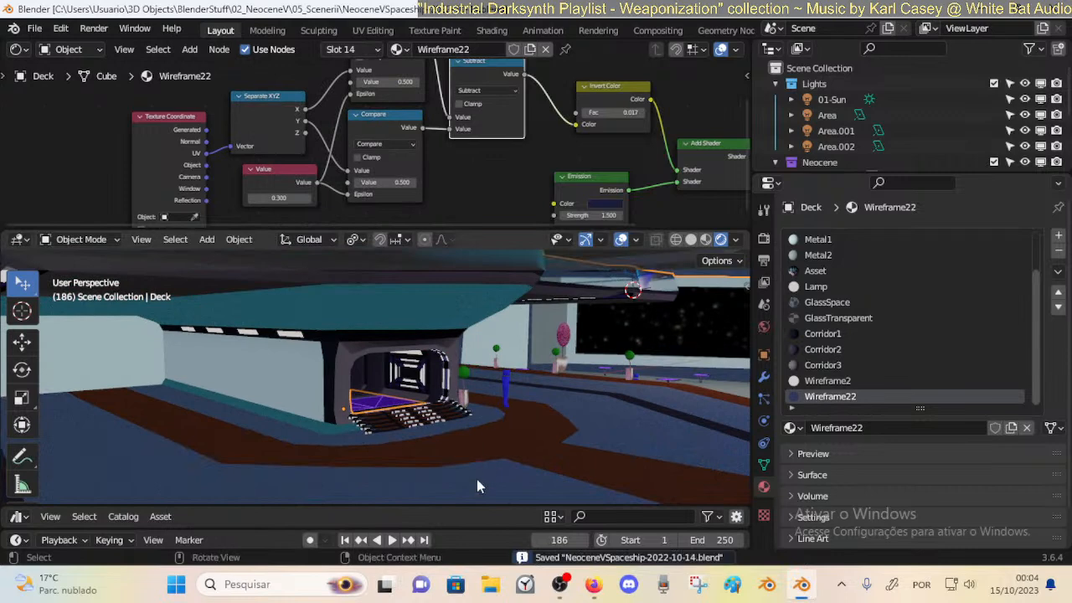
Enlarge the Timeline area beneath the Asset Browser to show its frame range.
drag(484, 502, 491, 477)
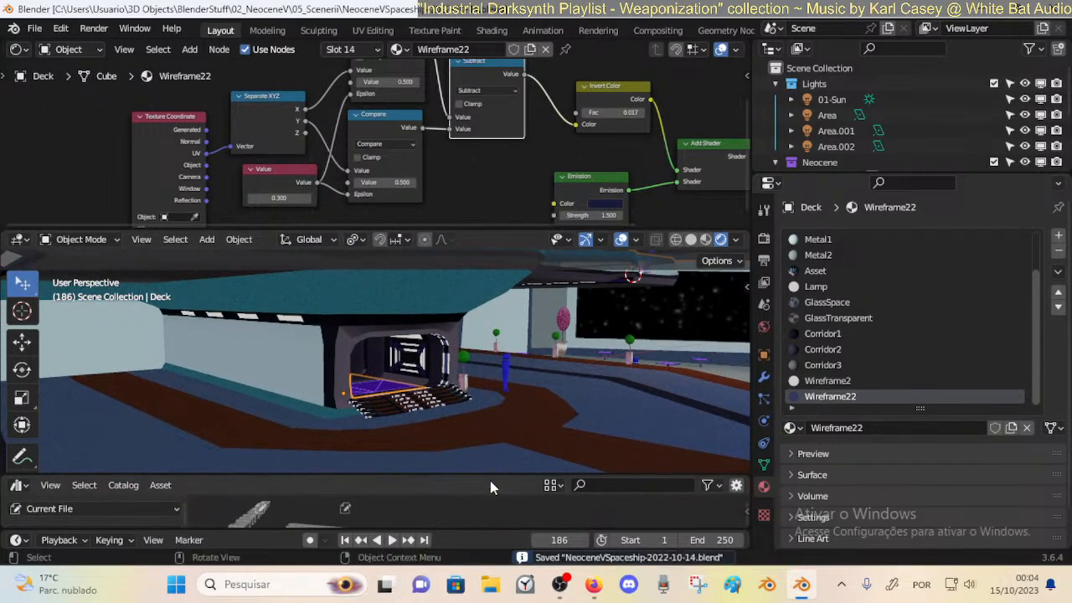
shift+middle_drag(489, 392, 466, 397)
drag(431, 473, 444, 455)
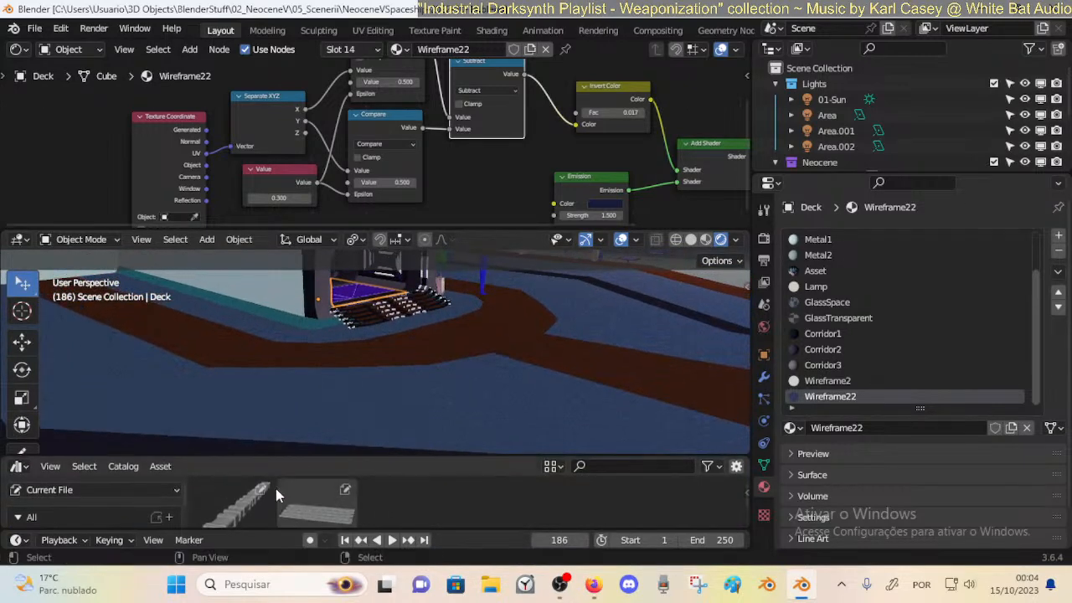
drag(310, 529, 359, 418)
drag(427, 498, 429, 463)
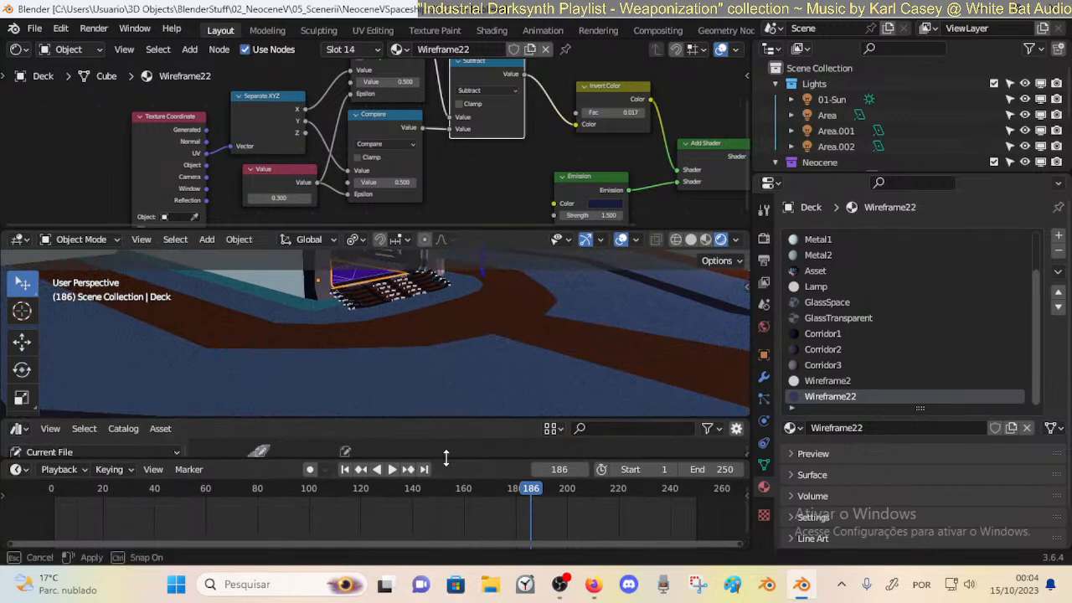
Move the playhead to frame 30 and make it the end frame of the animation.
drag(487, 489, 221, 493)
scroll(204, 493, down, 6)
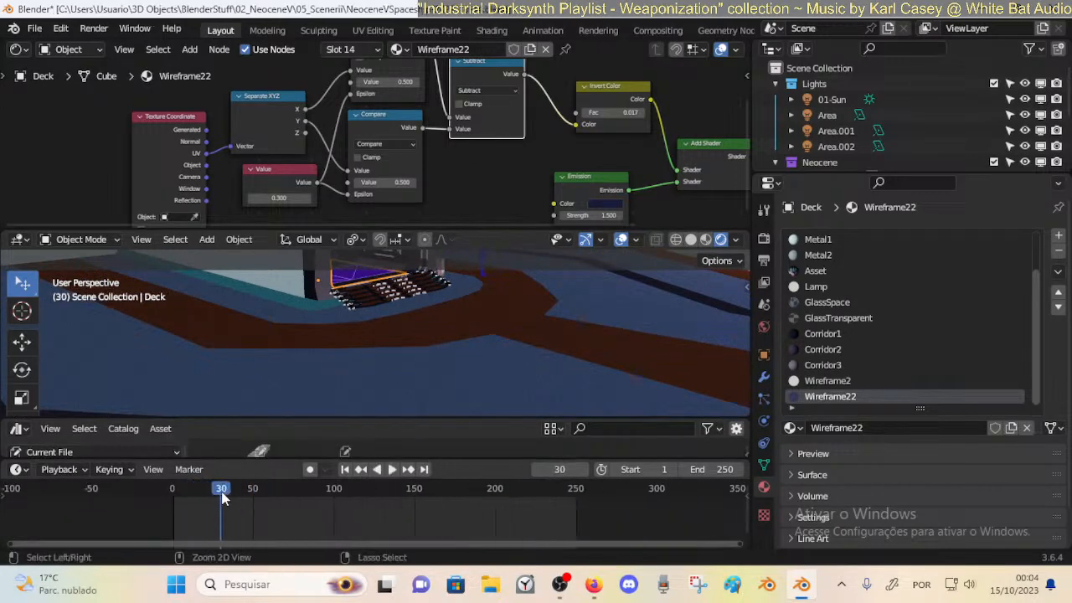
key(ctrl+End)
Play the animation briefly, stop it with the corridor entrance in view, and save the file.
key(space)
middle_drag(376, 321, 398, 308)
key(space)
shift+middle_drag(398, 308, 416, 350)
key(ctrl+s)
scroll(418, 355, up, 2)
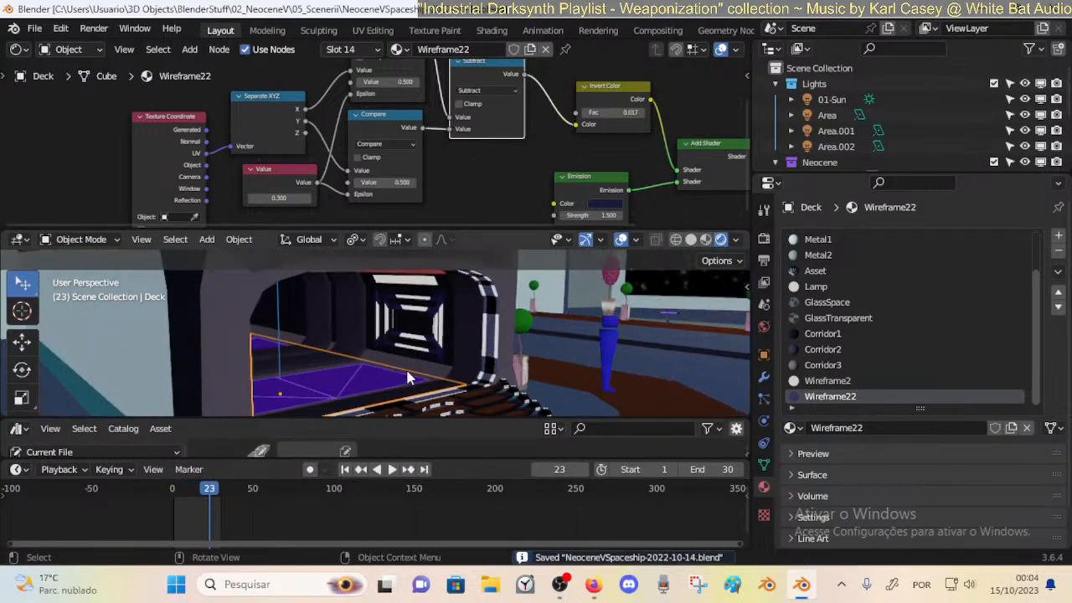
At frame 0, try about -0.400 on the Compare node fed by Separate XYZ's X output, cancel and save the file.
drag(216, 491, 155, 501)
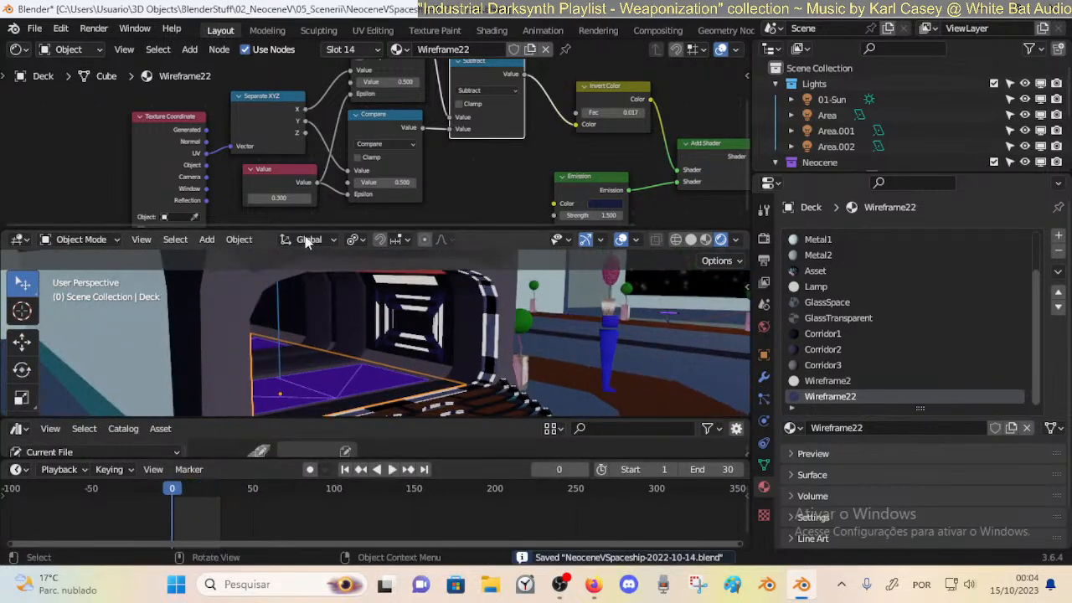
scroll(380, 150, up, 1)
middle_drag(430, 123, 436, 131)
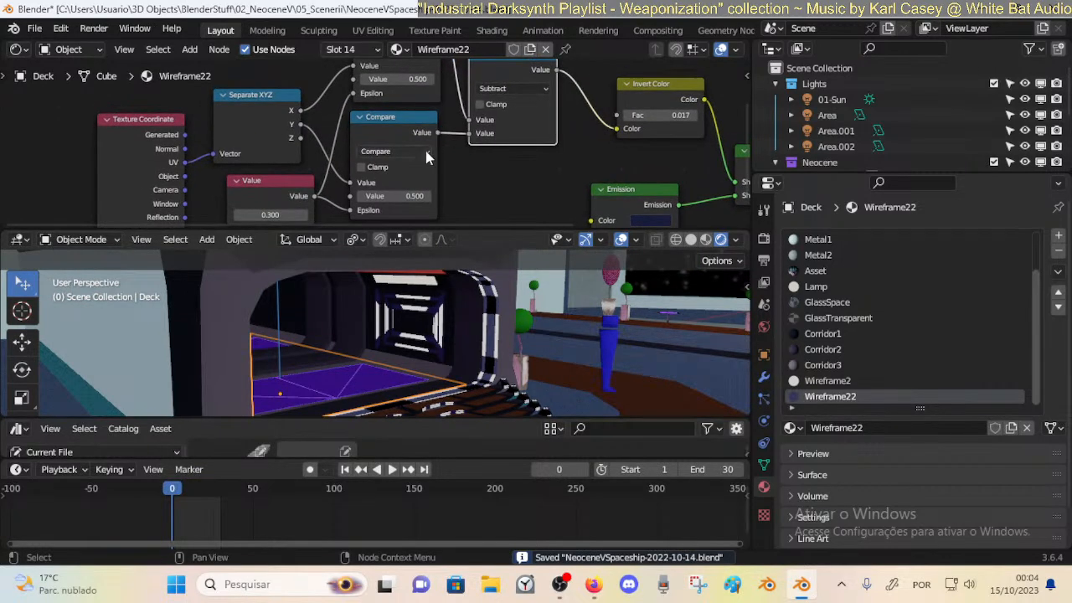
drag(393, 195, 394, 196)
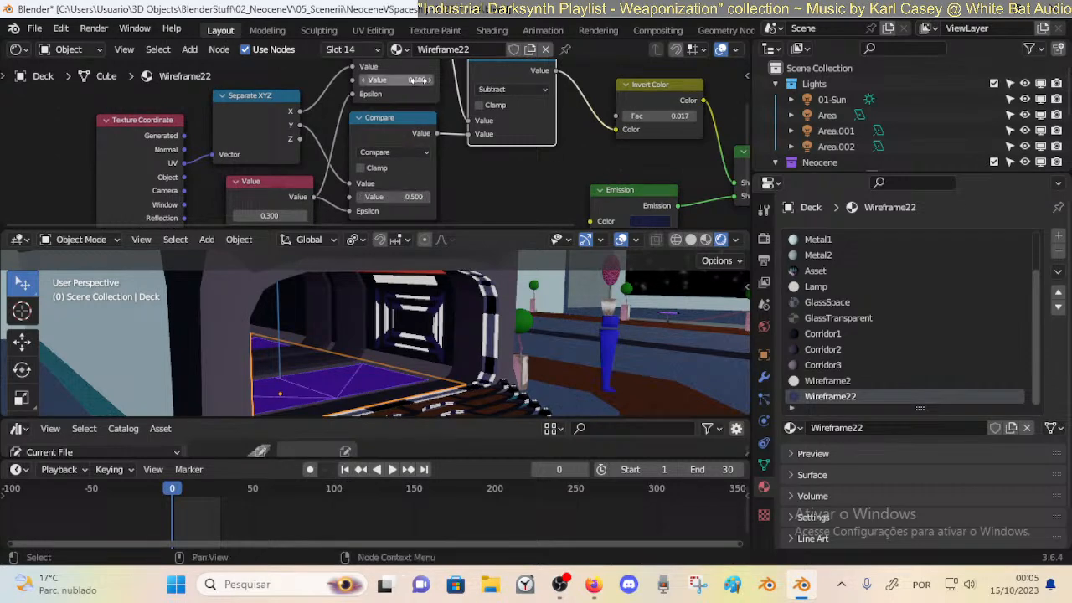
drag(416, 79, 432, 80)
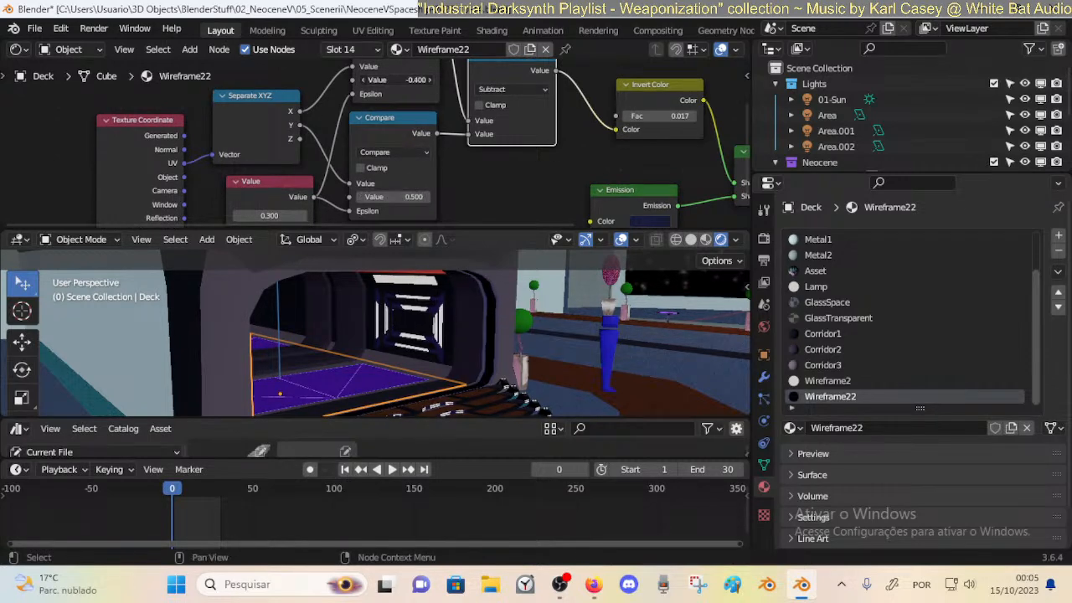
key(Escape)
key(ctrl+s)
Add a driver to the value of the Compare node fed by Separate XYZ's X output and try to pick its target object.
right_click(412, 80)
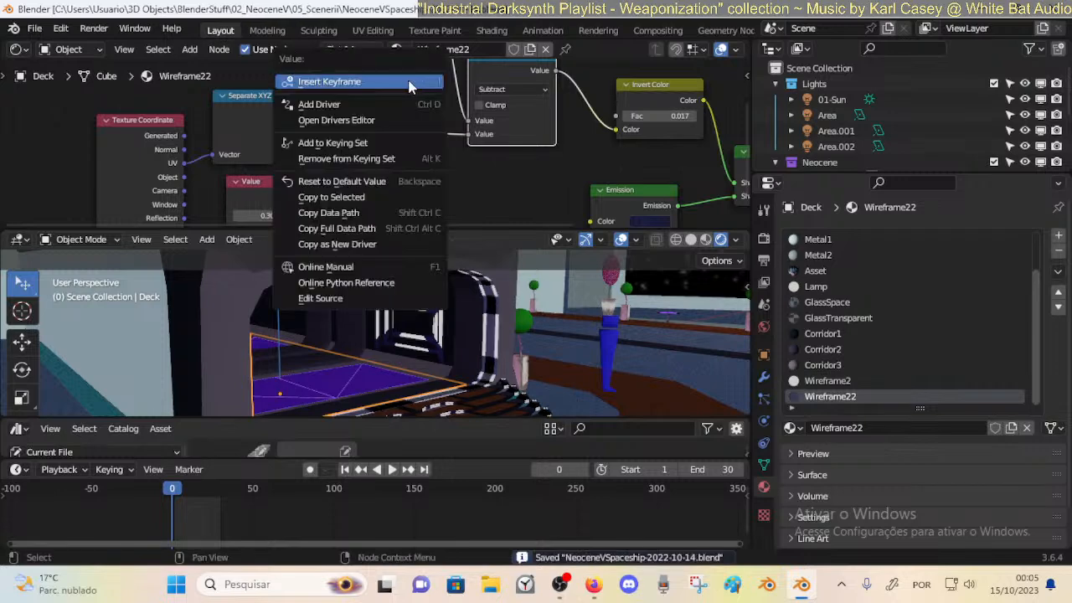
click(382, 100)
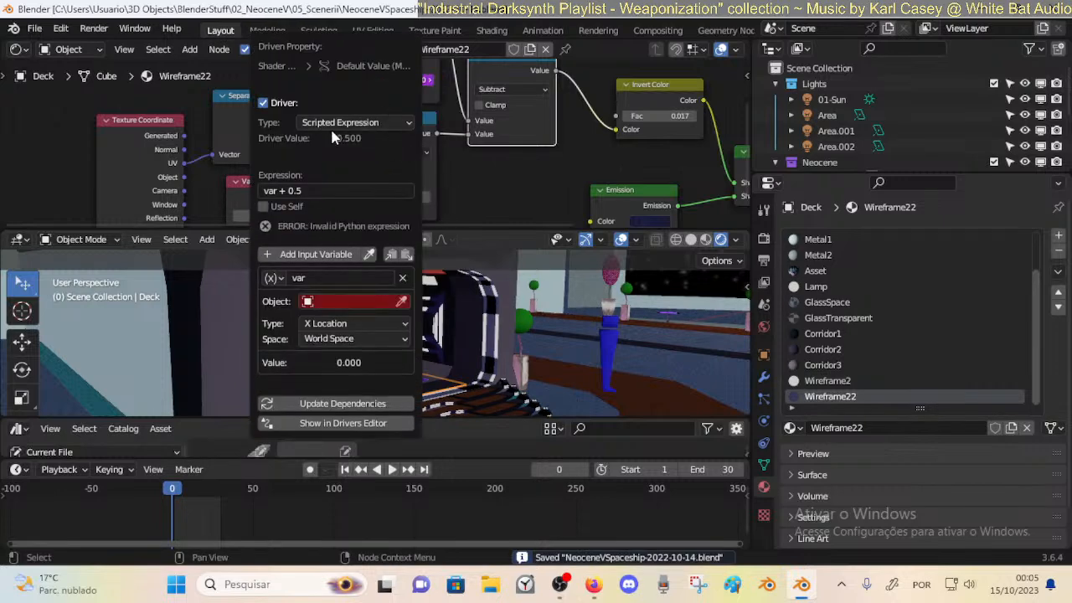
click(377, 303)
key(Escape)
click(322, 323)
click(288, 322)
click(335, 303)
key(Escape)
click(401, 302)
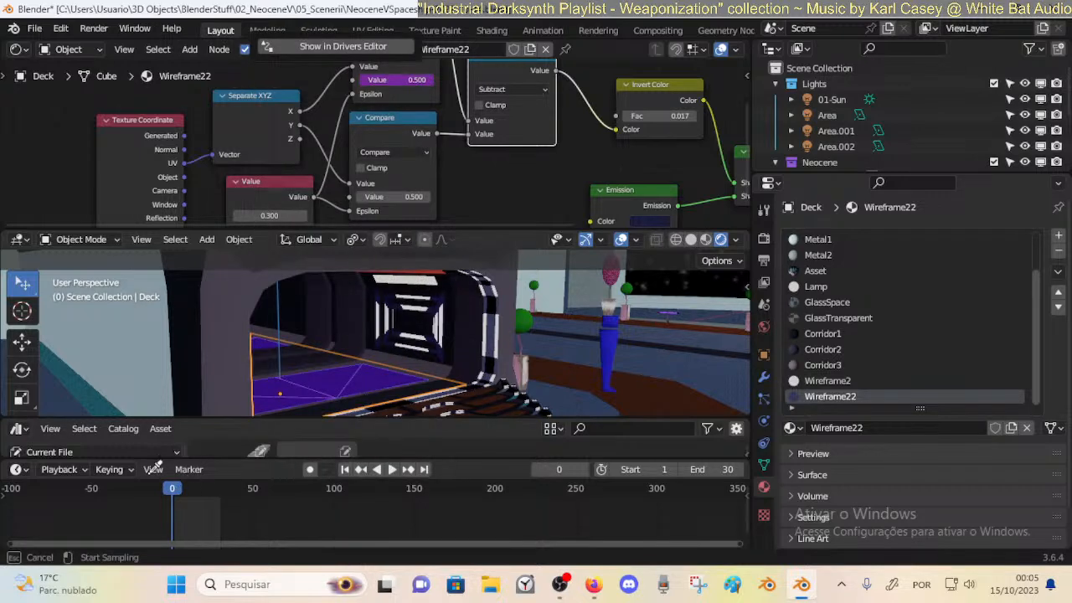
key(Escape)
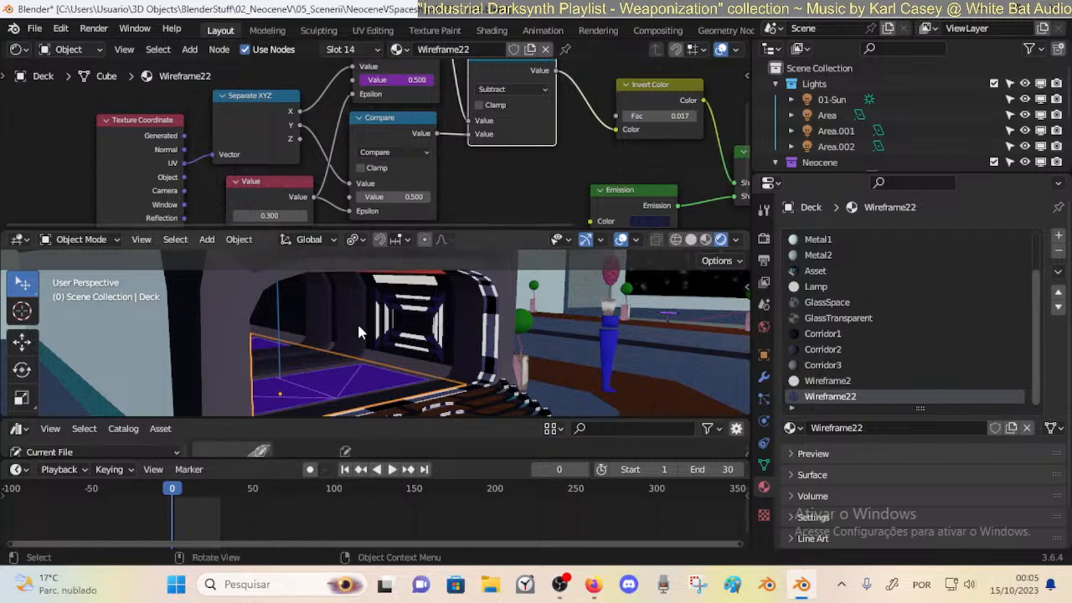
Reopen the Compare value's driver settings and look through the driver types, keeping Scripted Expression.
scroll(483, 323, down, 1)
scroll(471, 329, up, 1)
scroll(403, 196, down, 1)
right_click(400, 84)
click(370, 119)
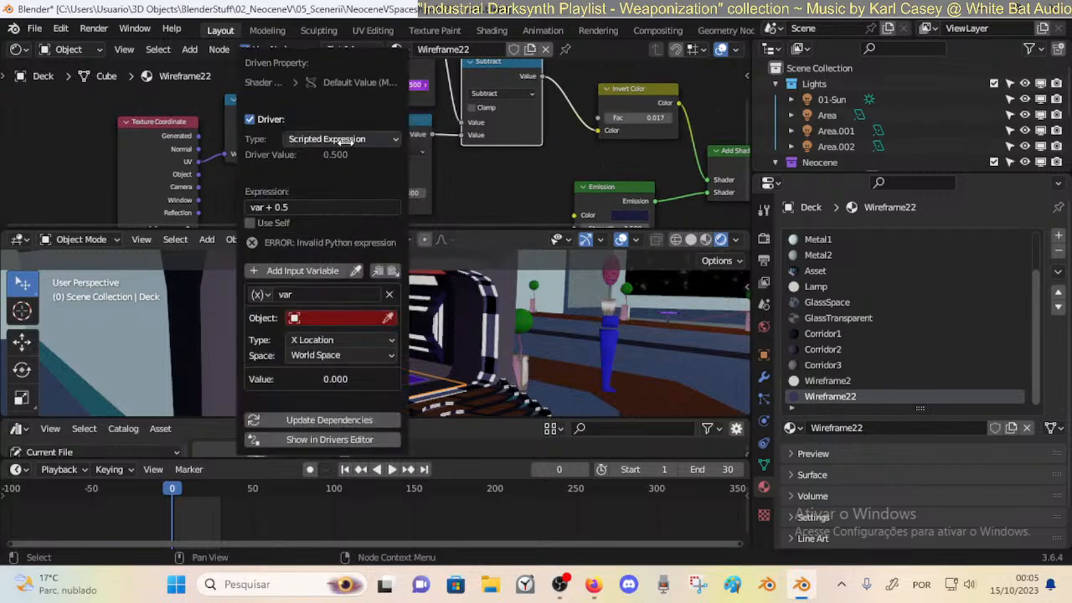
click(344, 139)
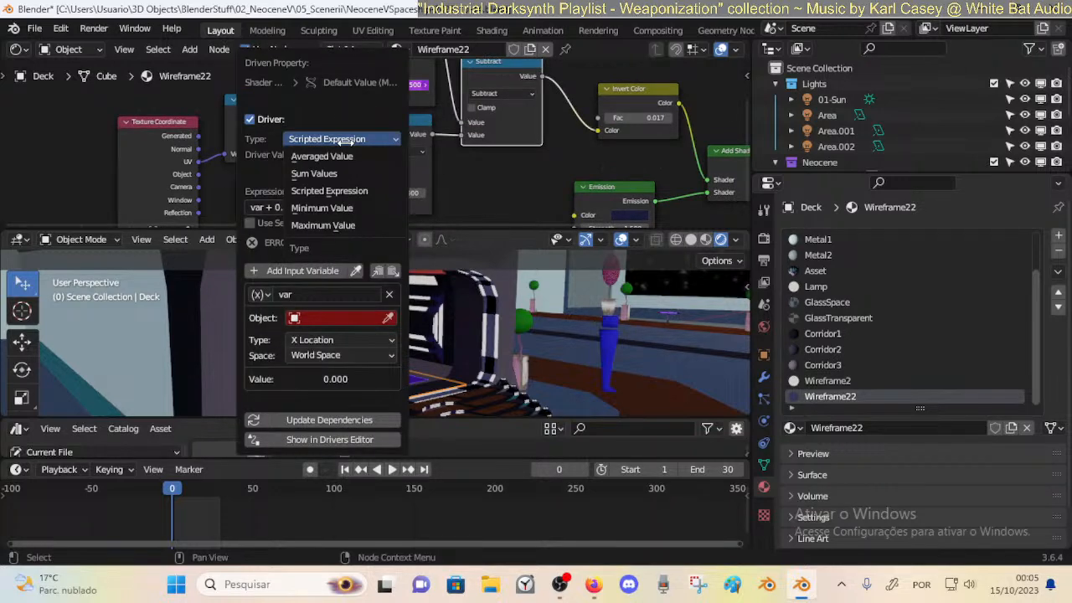
click(301, 295)
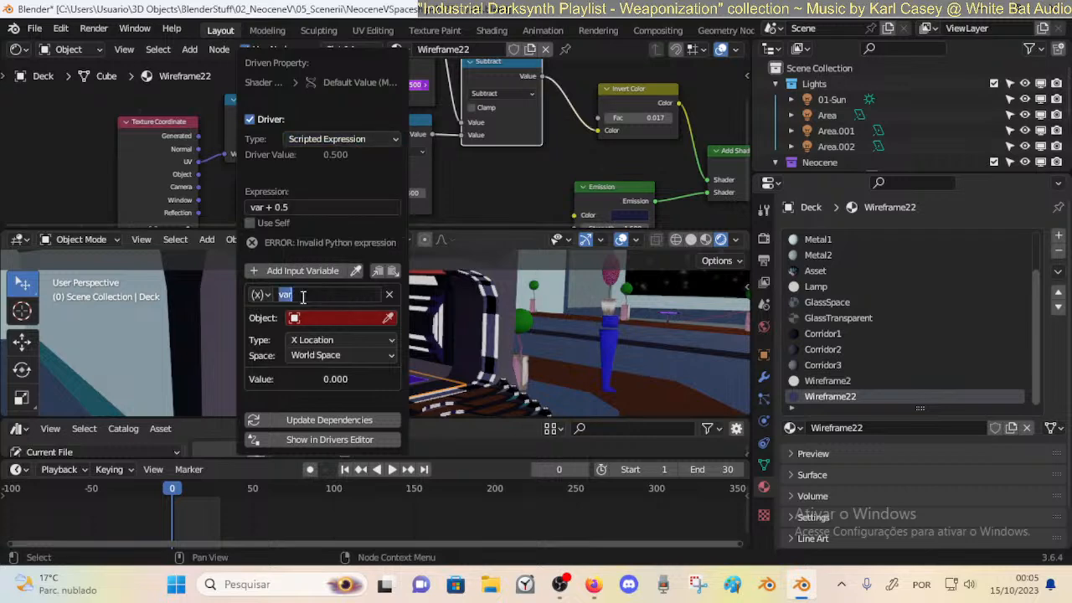
Switch the driver variable var to Single Property and look through the data-block types available for its property.
click(265, 298)
click(264, 298)
click(268, 300)
click(301, 316)
click(265, 296)
click(265, 299)
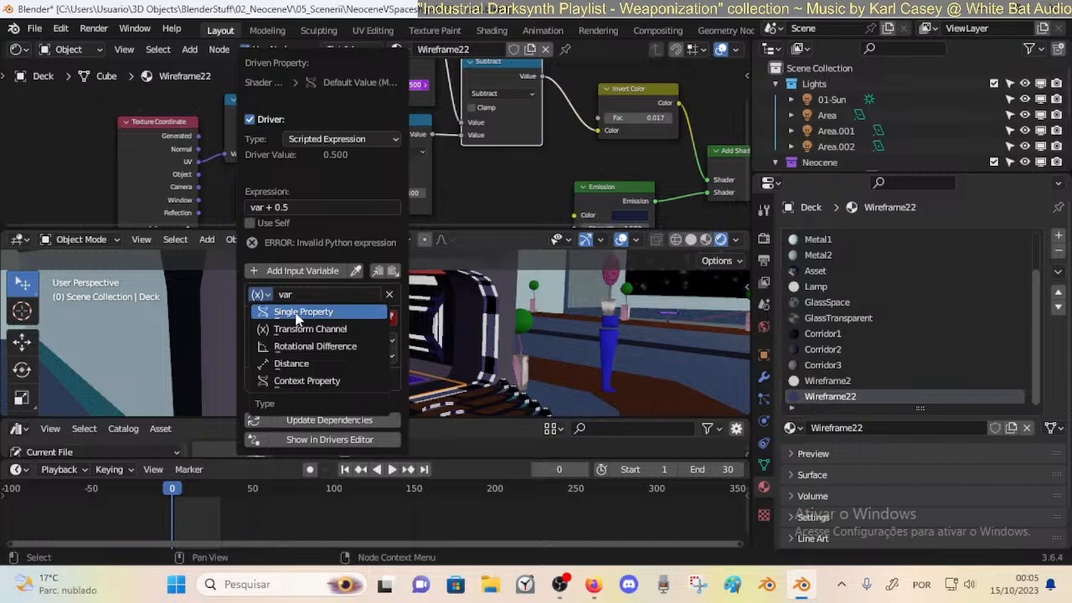
click(289, 329)
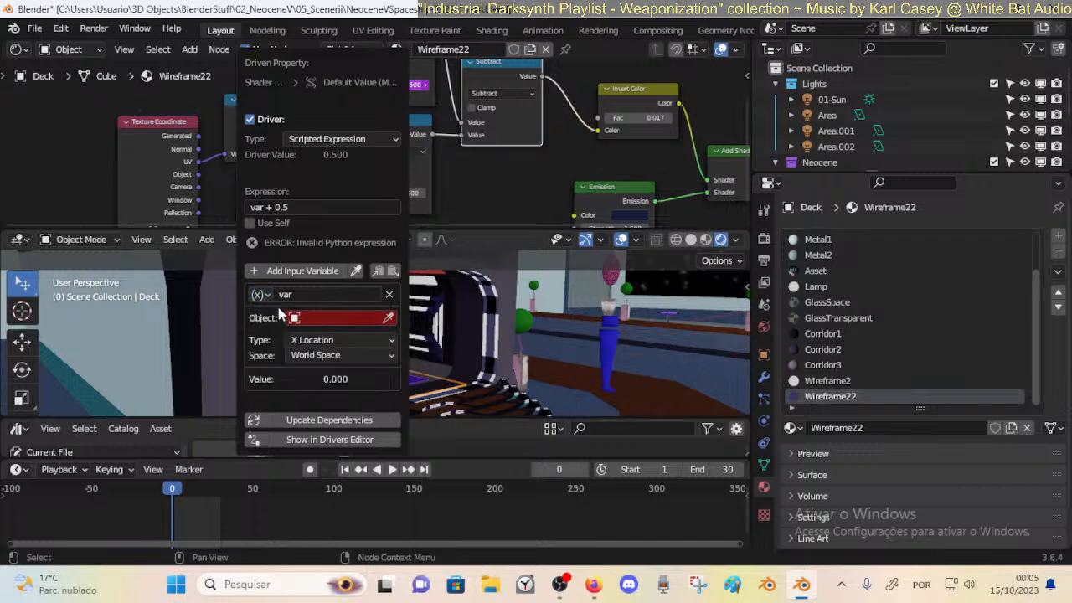
click(266, 297)
click(282, 309)
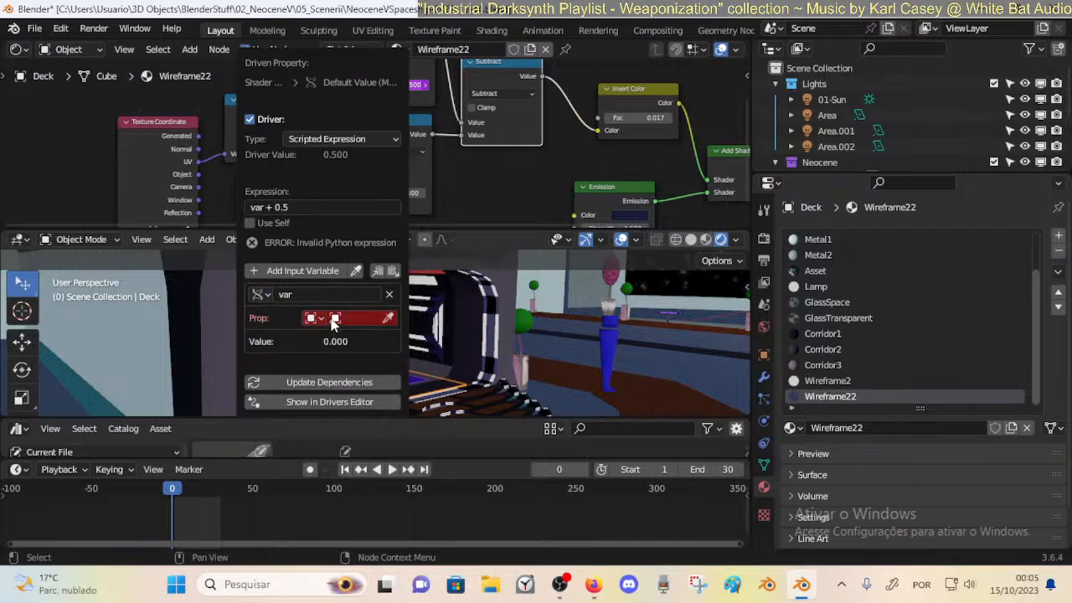
click(329, 319)
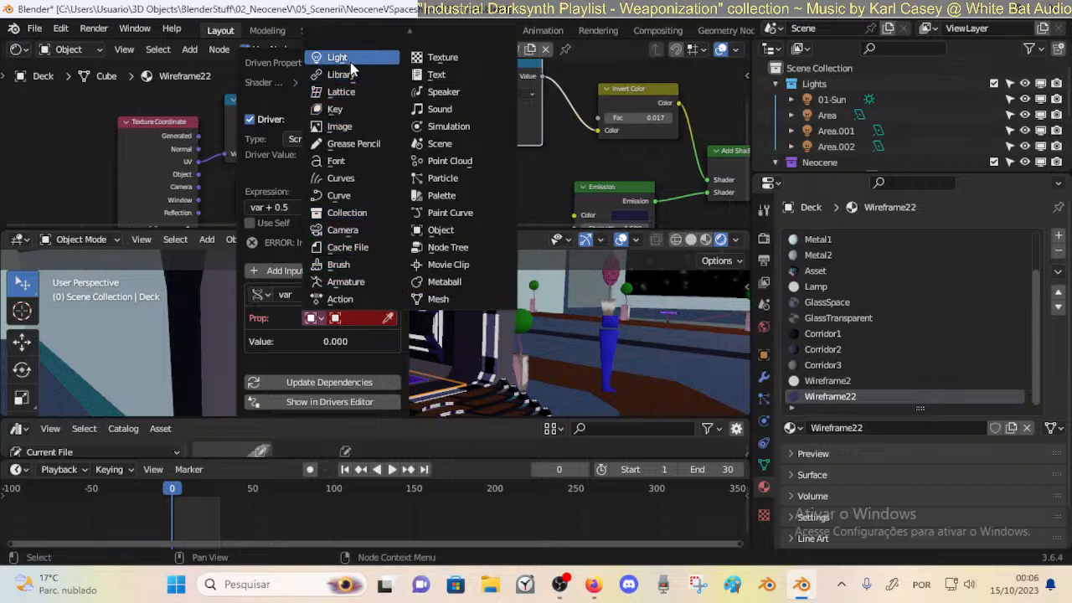
Try the Distance type, then set the driver variable var to Context Property using the Active Scene, leaving its path empty.
click(261, 293)
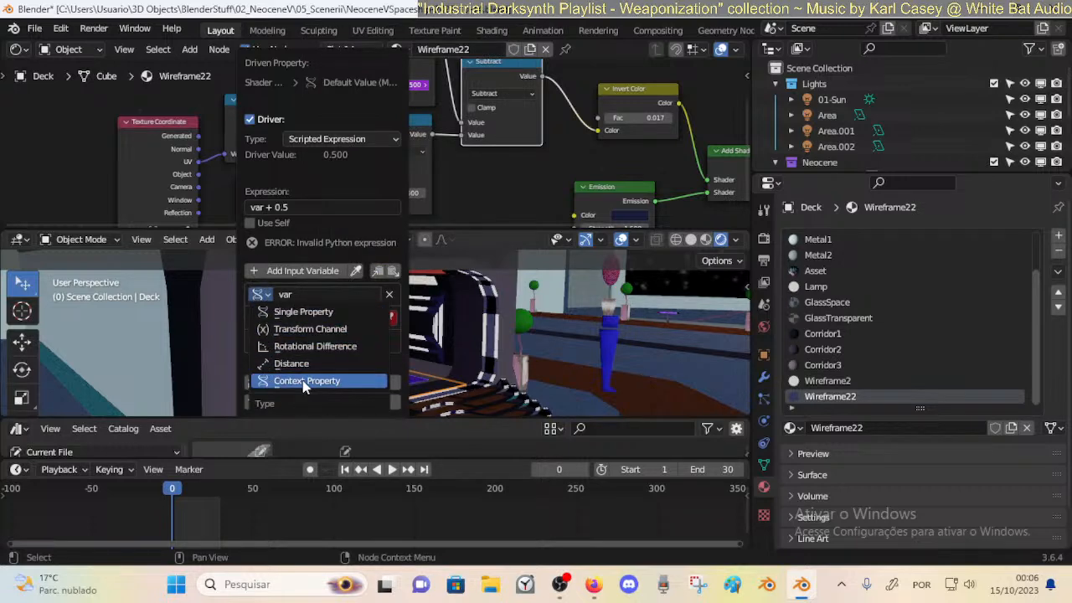
click(314, 368)
click(335, 318)
click(260, 297)
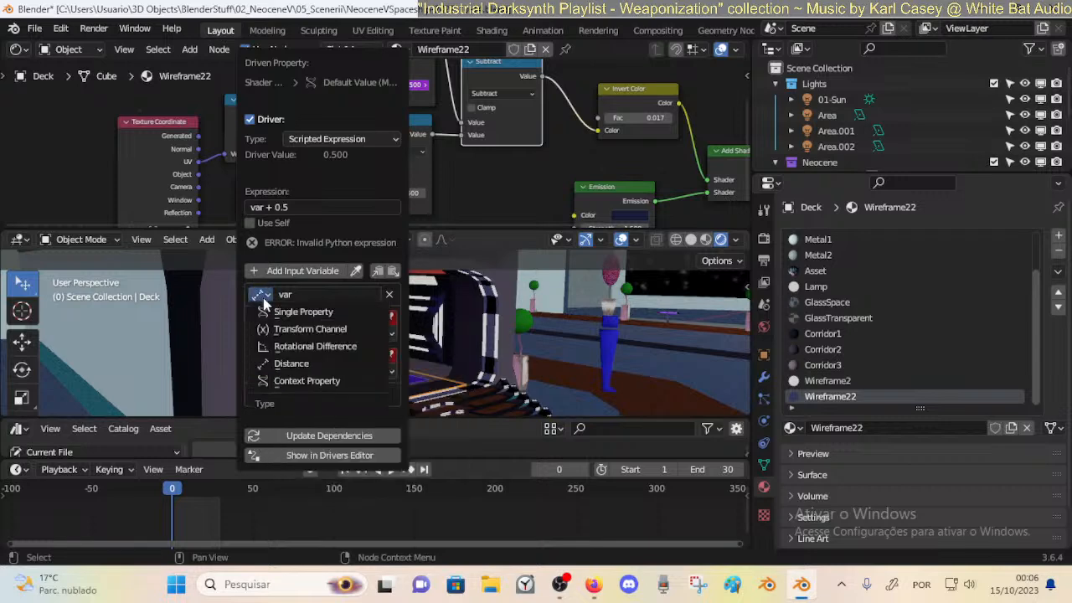
click(279, 382)
click(309, 320)
click(308, 335)
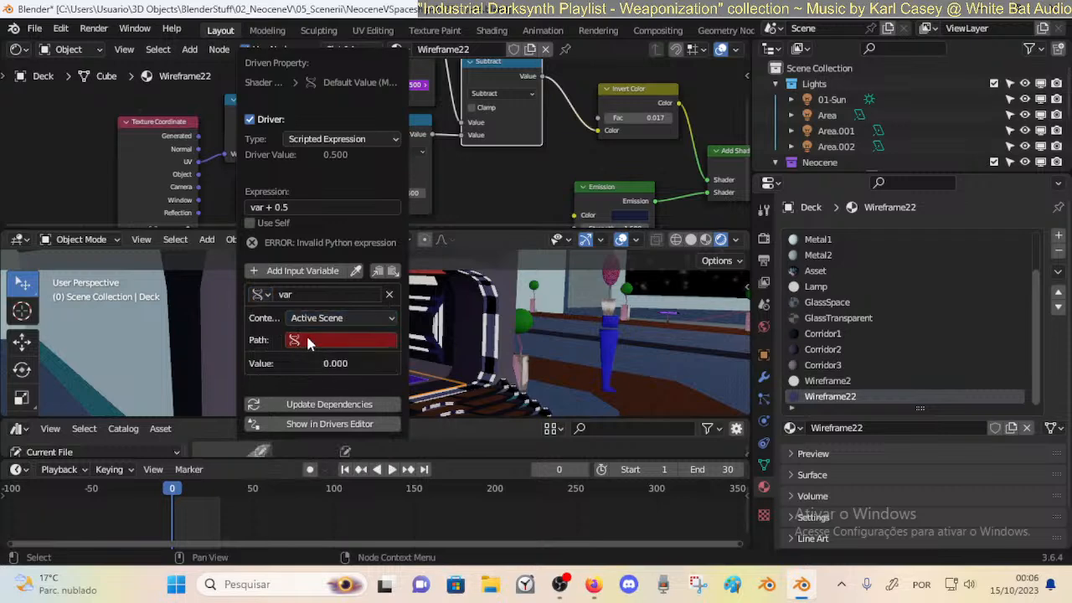
click(327, 340)
right_click(183, 499)
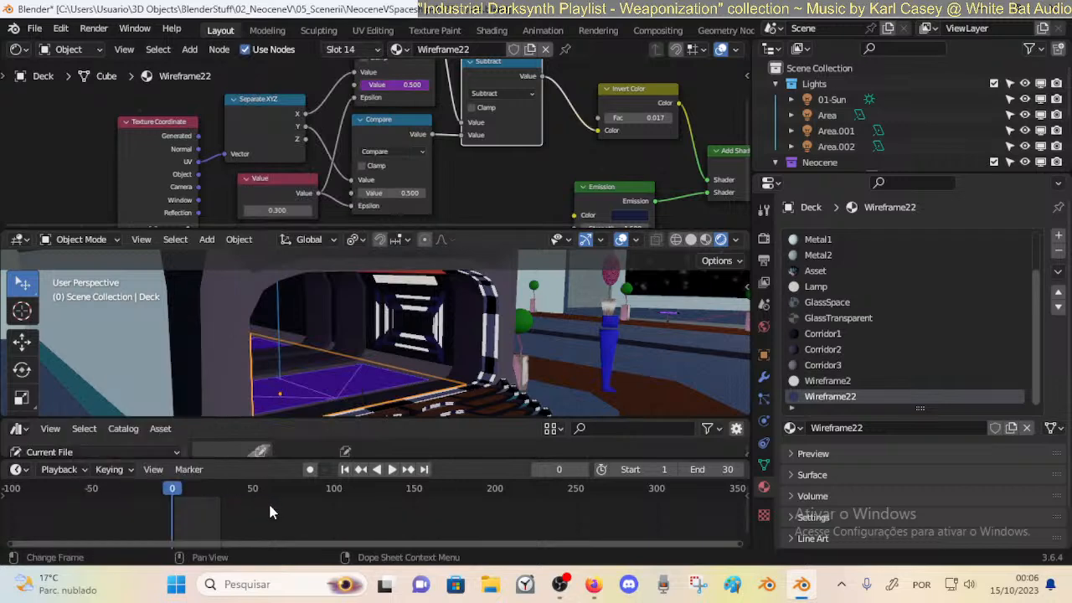
Play the animation briefly, stop it and return the timeline to frame 0.
key(space)
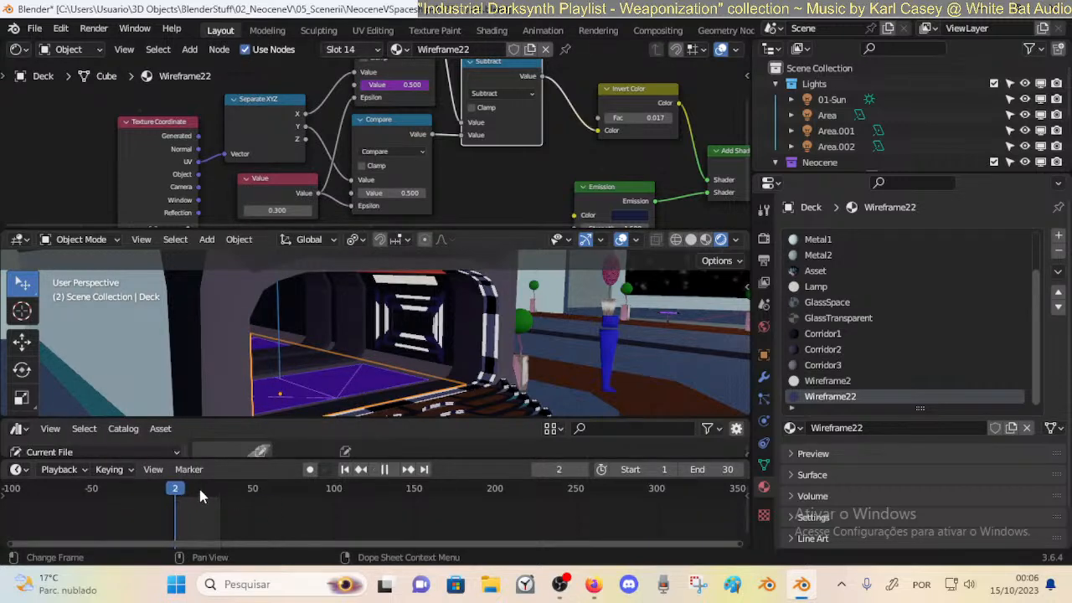
key(space)
right_click(173, 494)
right_click(176, 494)
right_click(141, 493)
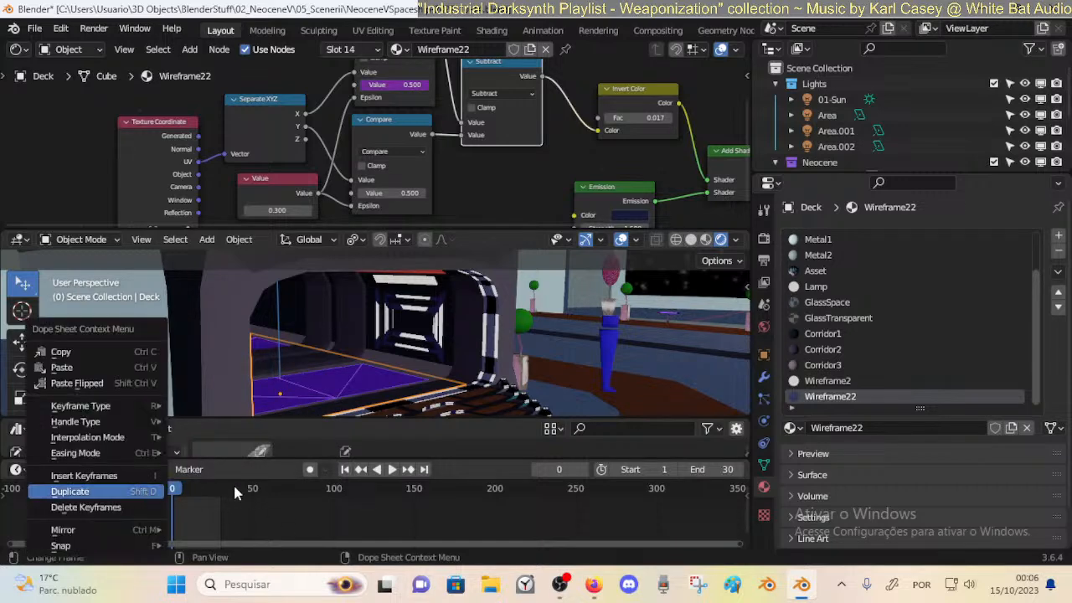
right_click(196, 482)
right_click(191, 494)
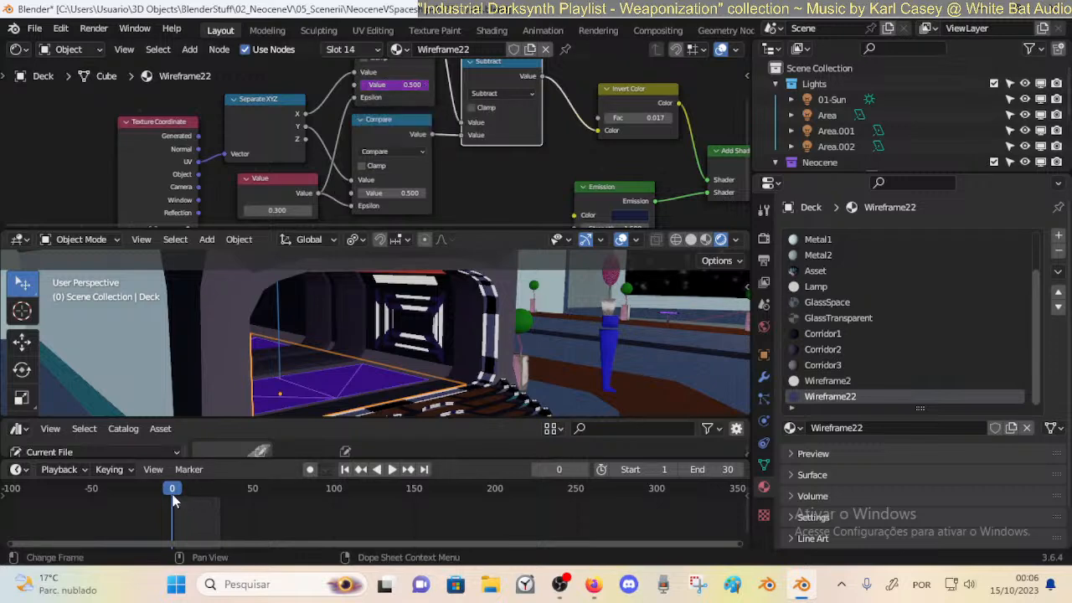
Look over the driven Compare value's options, replay the animation with a close view of the corridor, and return to frame 0.
right_click(388, 82)
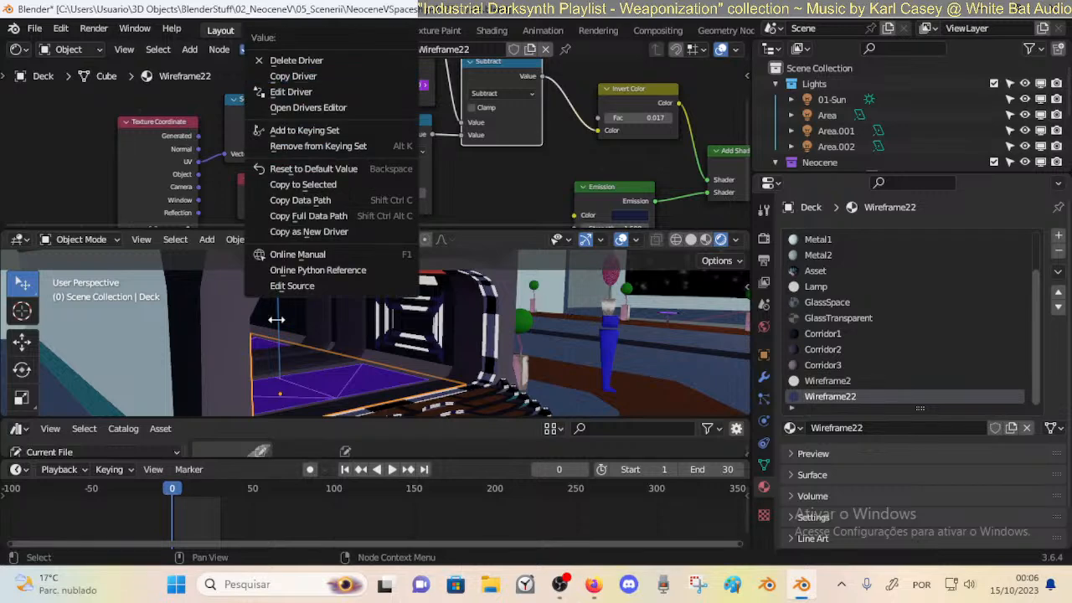
key(space)
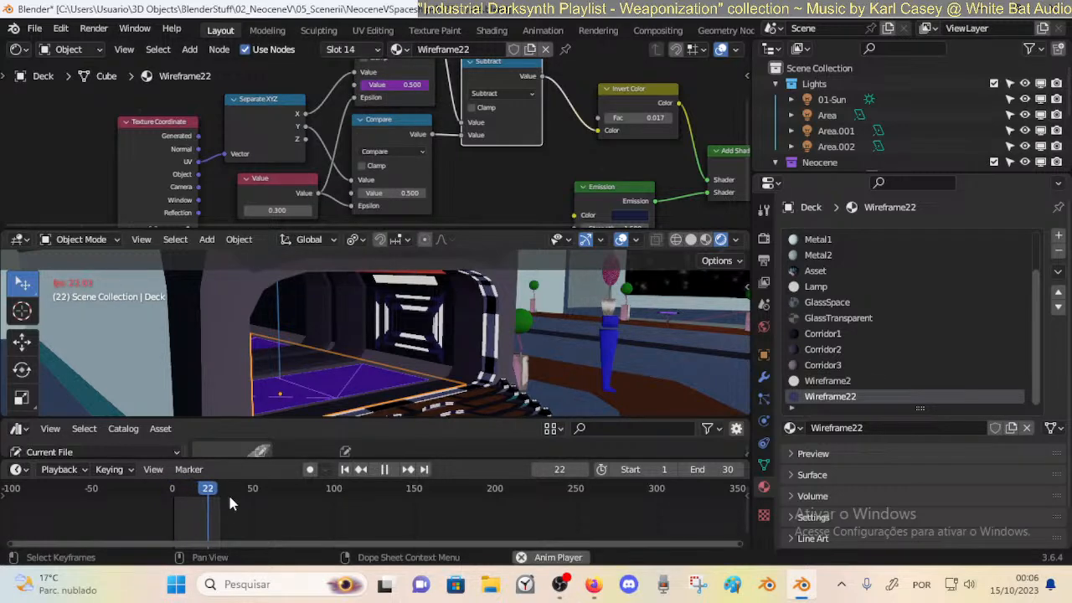
key(space)
key(space)
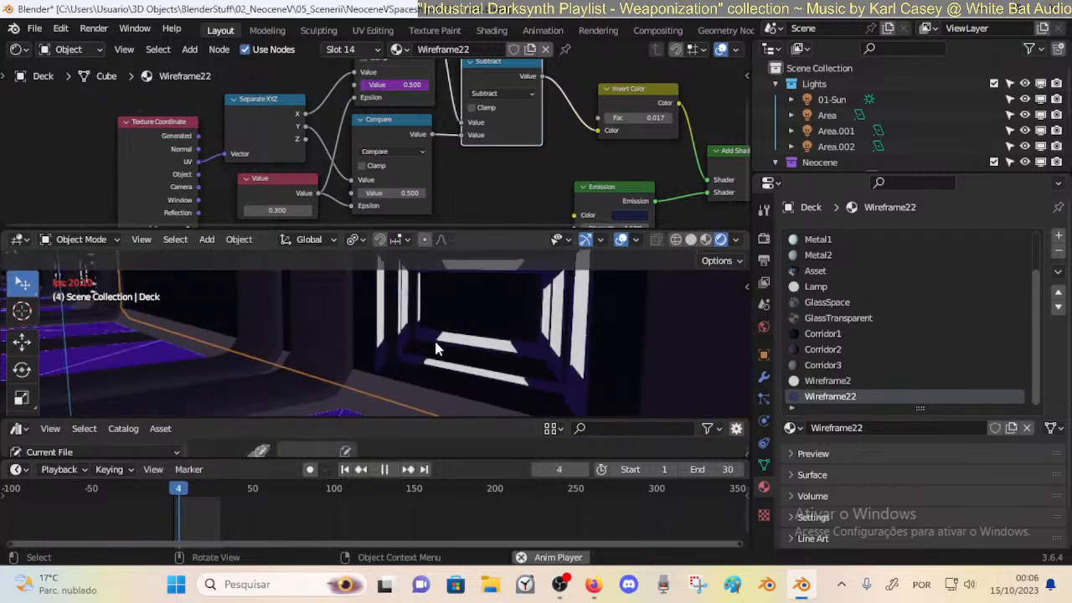
key(space)
drag(181, 489, 127, 487)
scroll(354, 346, down, 5)
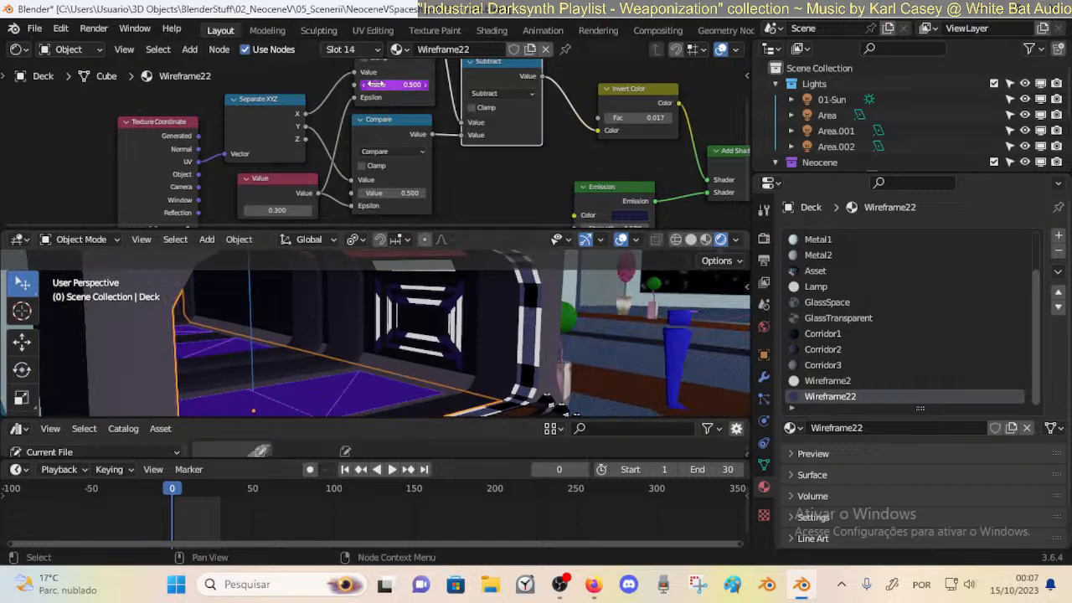
Switch to Firefox and search Google in a new tab for "blender rig shader nodes".
click(593, 584)
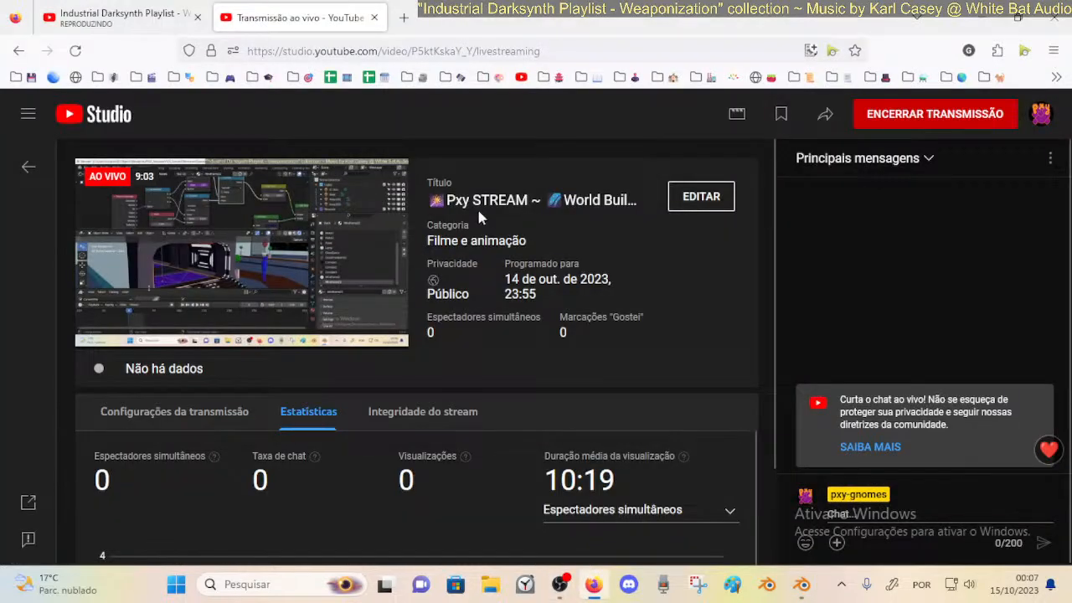
click(403, 16)
click(374, 306)
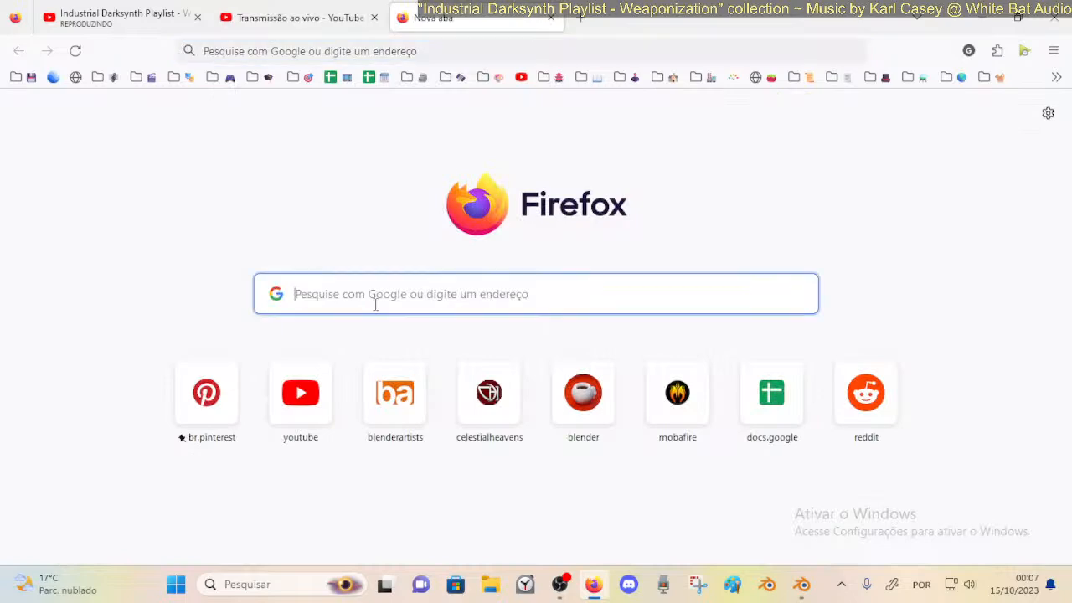
text(blender r)
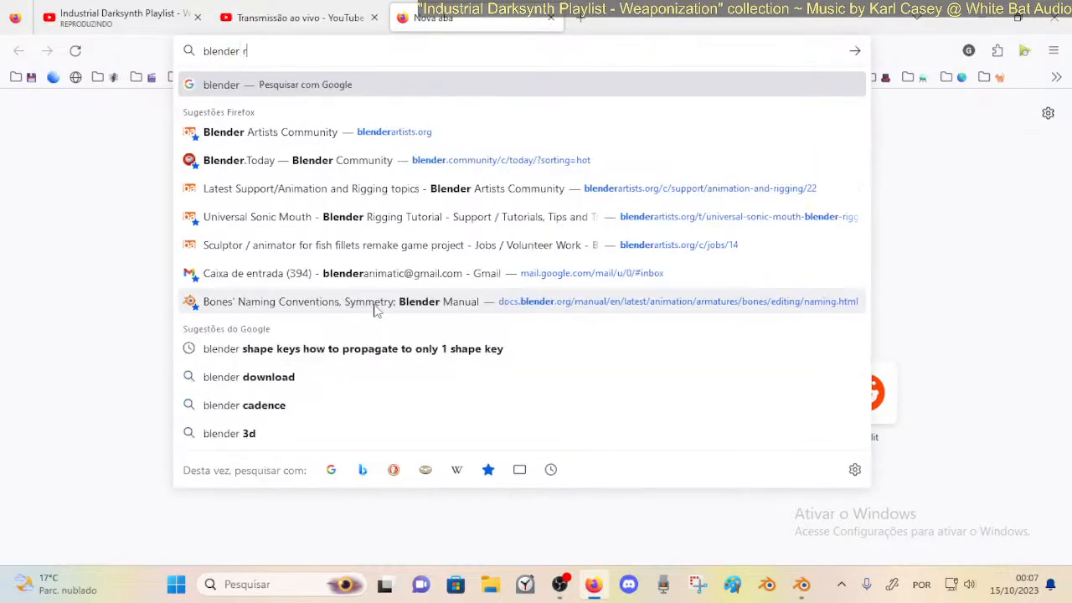
text(ig shader nodes)
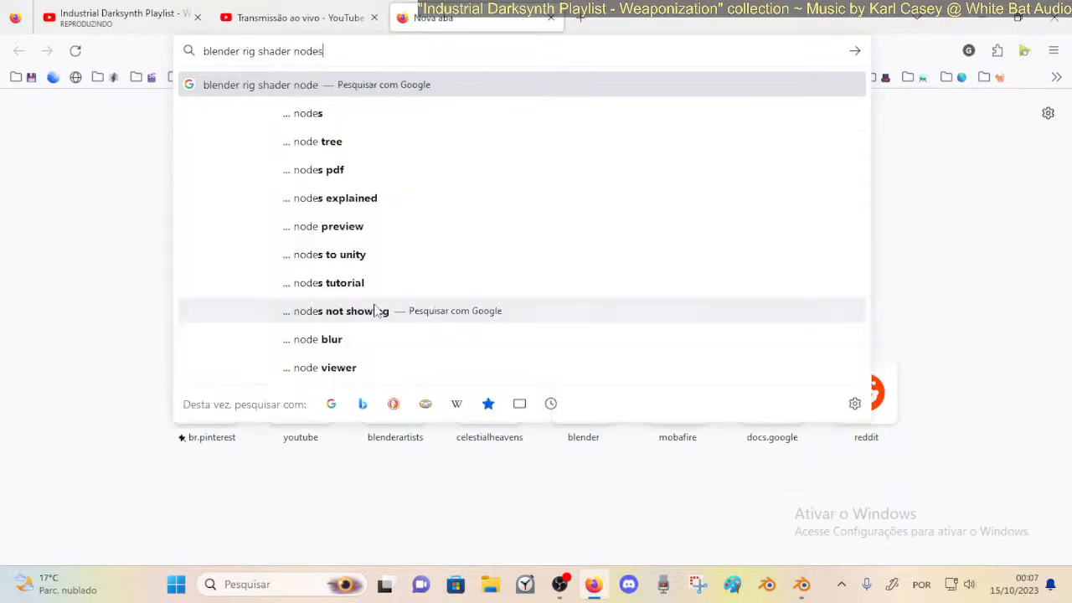
key(Return)
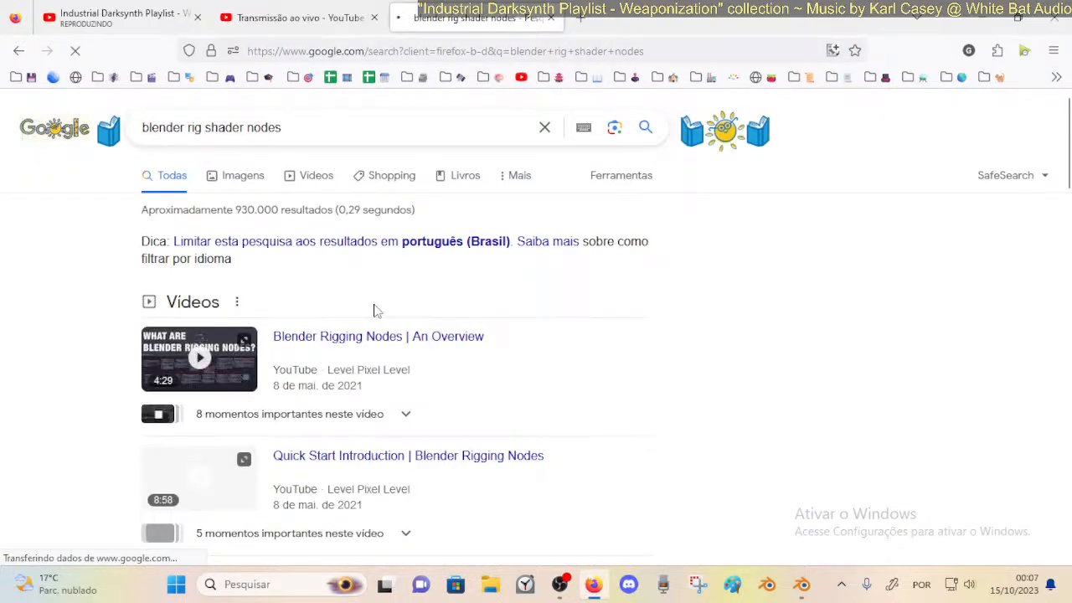
Refine the search to "blender rig shader nodes to timeline" and look through the videos, related questions and results.
text(to timeline)
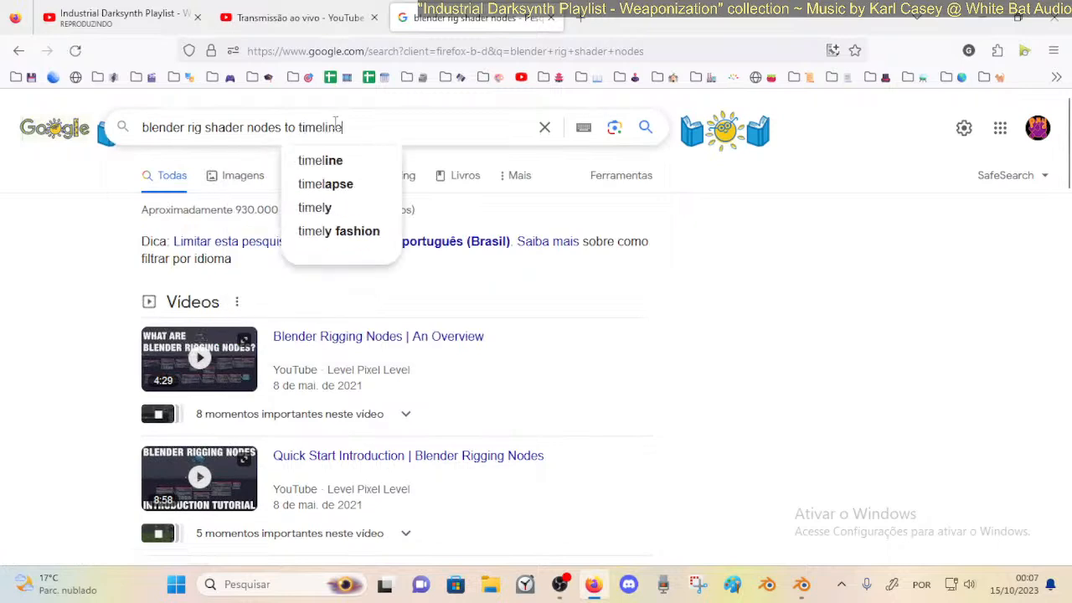
key(Return)
scroll(350, 335, down, 1)
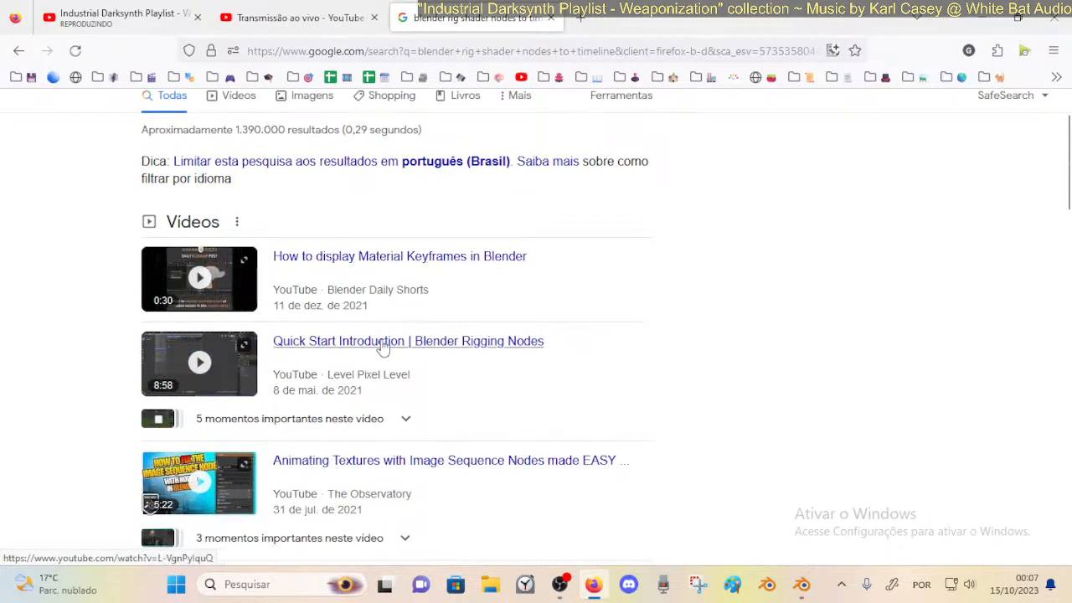
scroll(410, 355, down, 3)
scroll(476, 232, up, 2)
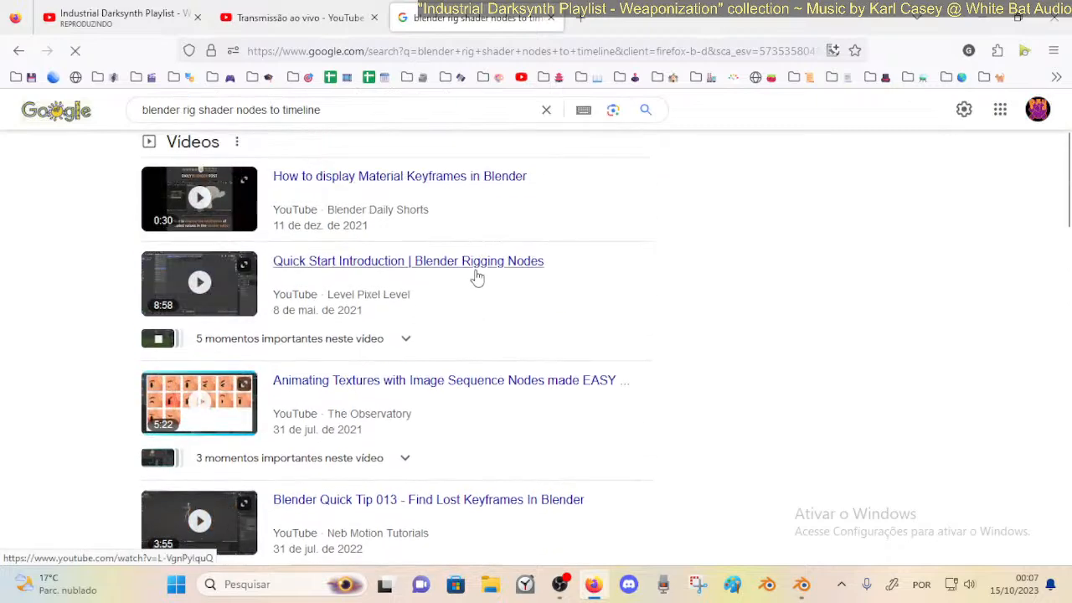
scroll(427, 313, down, 4)
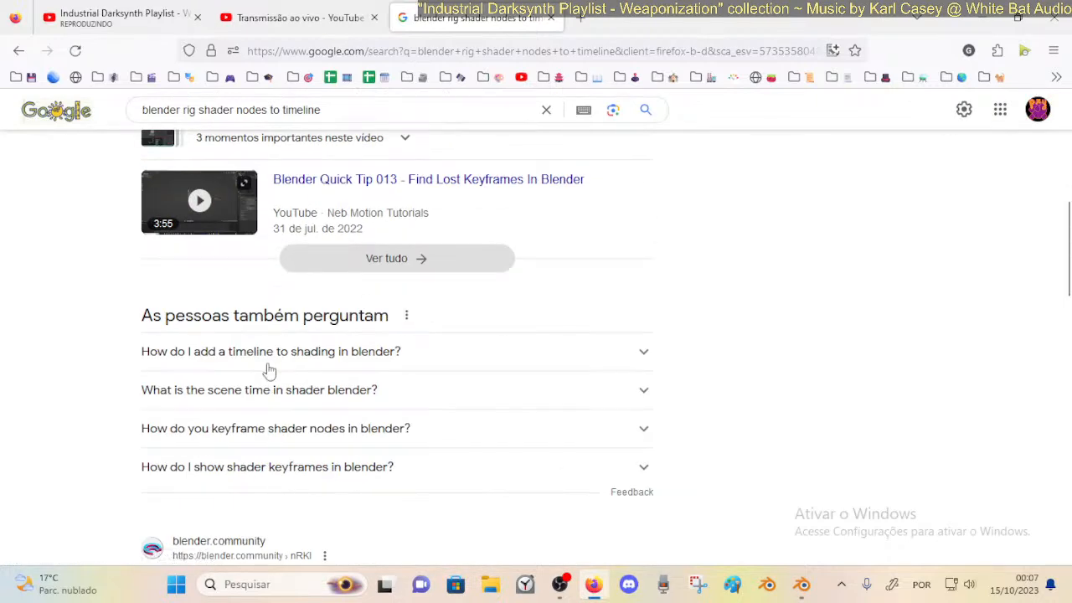
scroll(269, 370, down, 1)
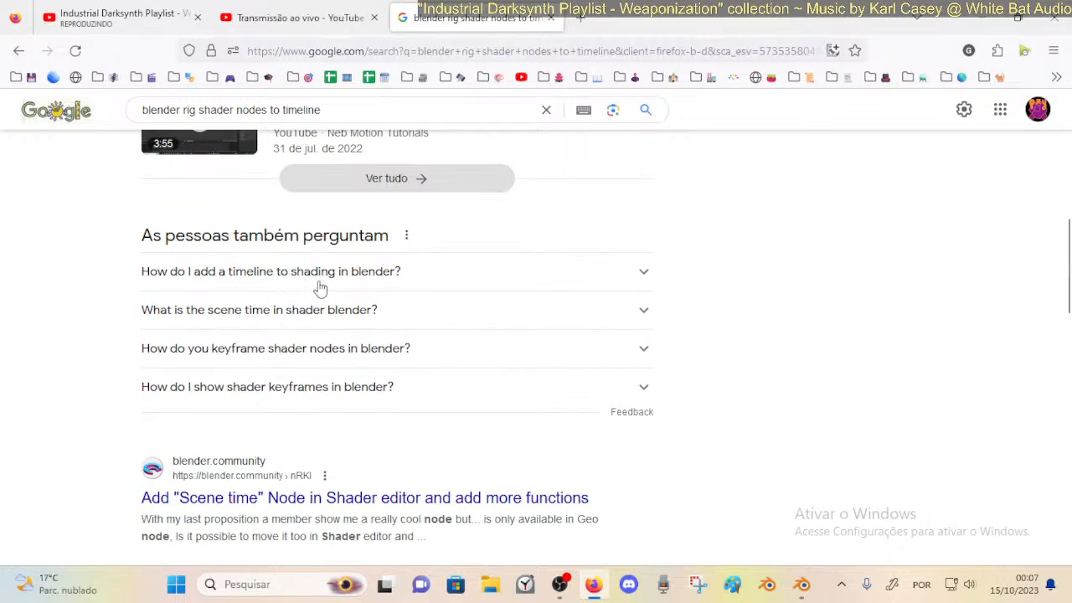
scroll(376, 333, down, 1)
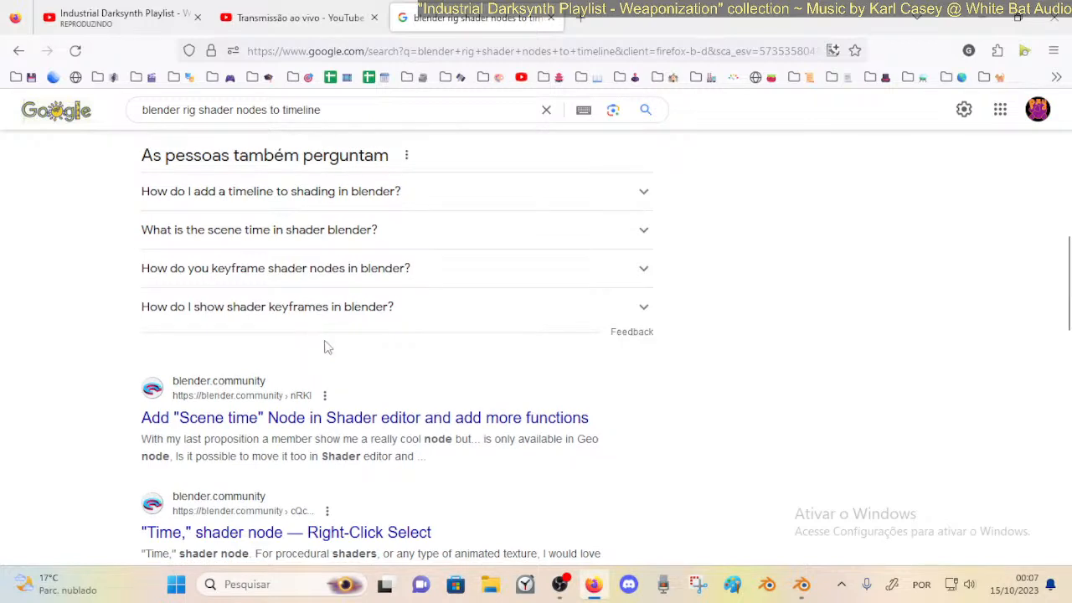
Open the blender.community post about adding a "Scene time" node to the Shader editor and read the proposal and its comments.
click(315, 422)
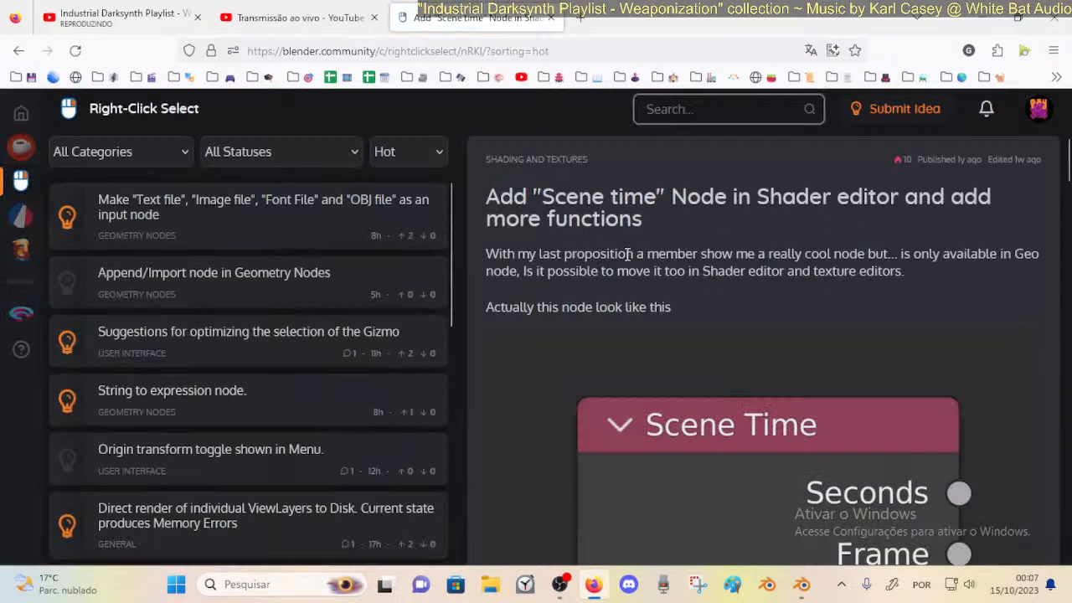
scroll(619, 274, down, 2)
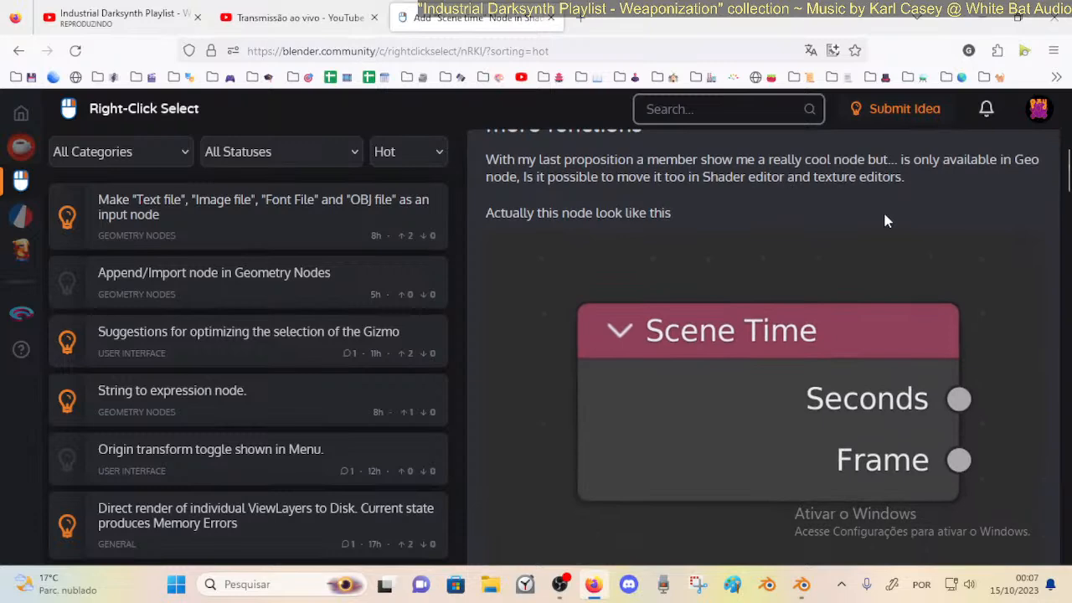
scroll(754, 294, down, 5)
scroll(665, 279, down, 4)
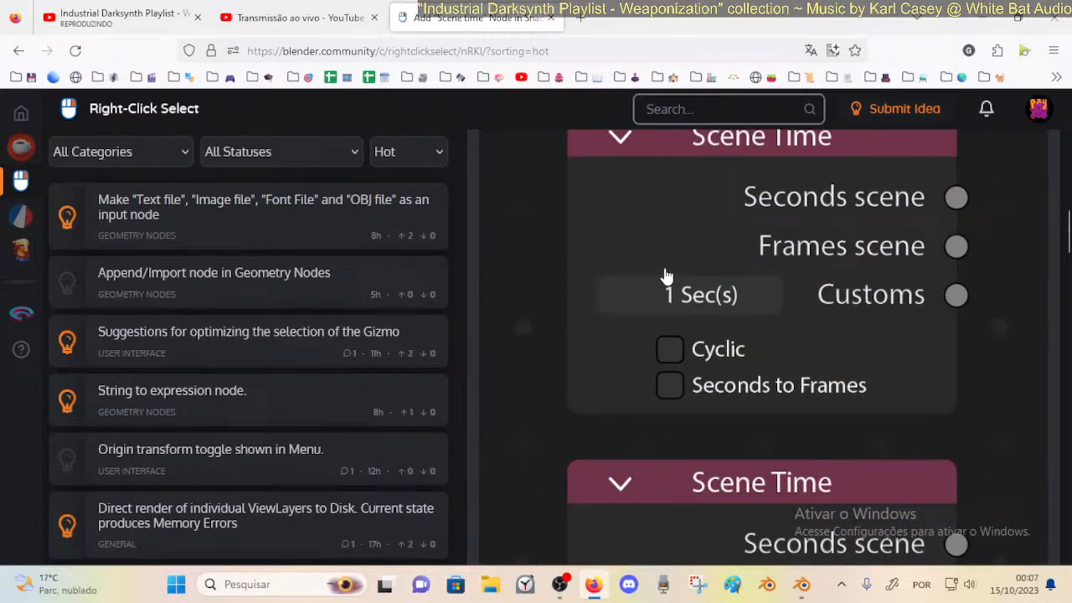
scroll(667, 276, down, 2)
scroll(665, 276, down, 8)
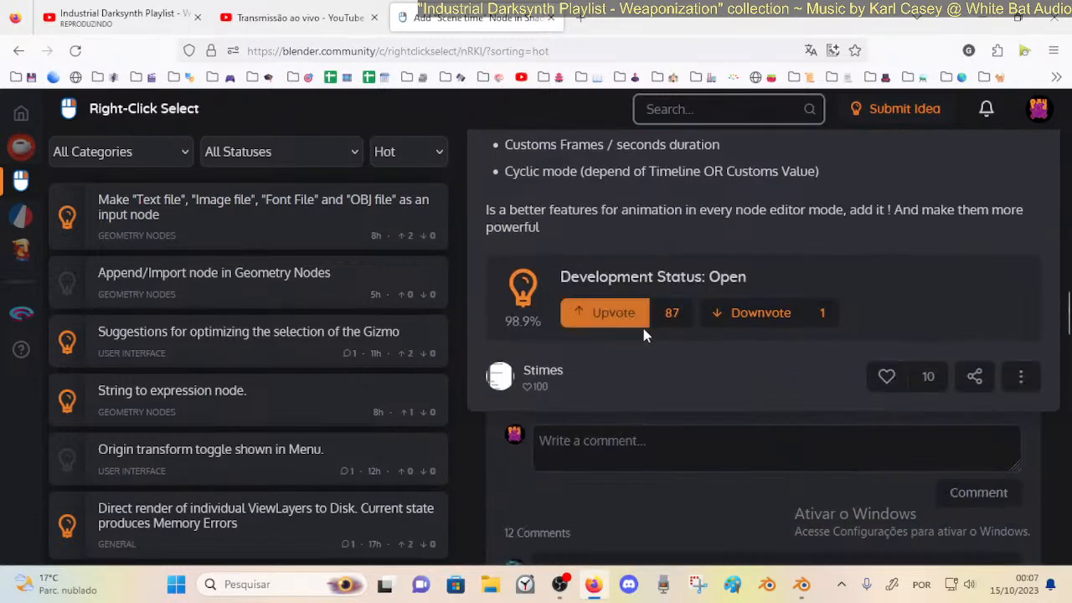
scroll(591, 286, up, 5)
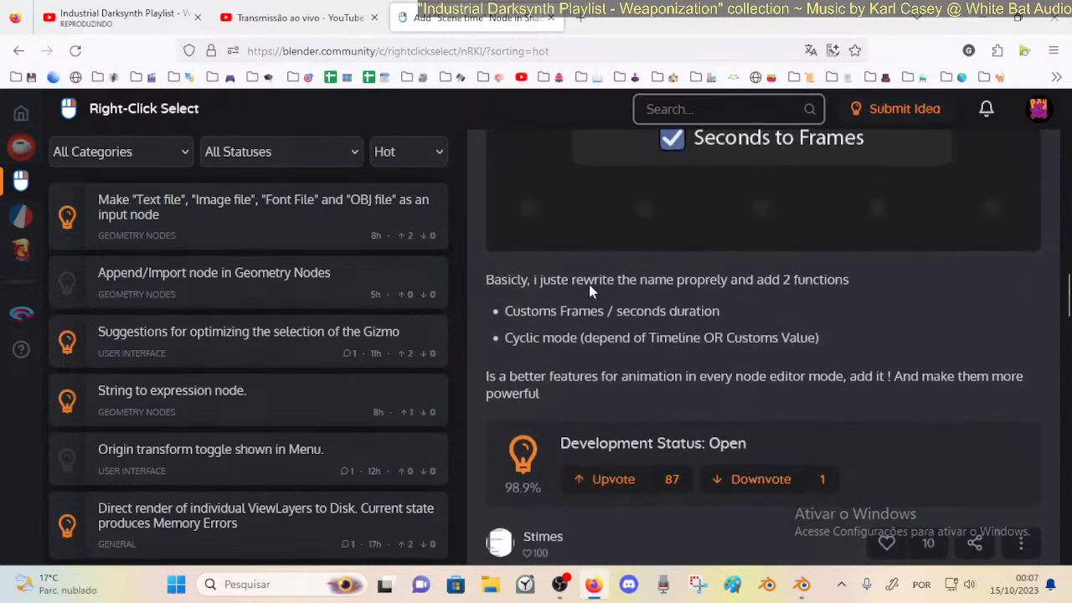
scroll(589, 285, down, 10)
scroll(589, 285, up, 5)
scroll(588, 284, up, 15)
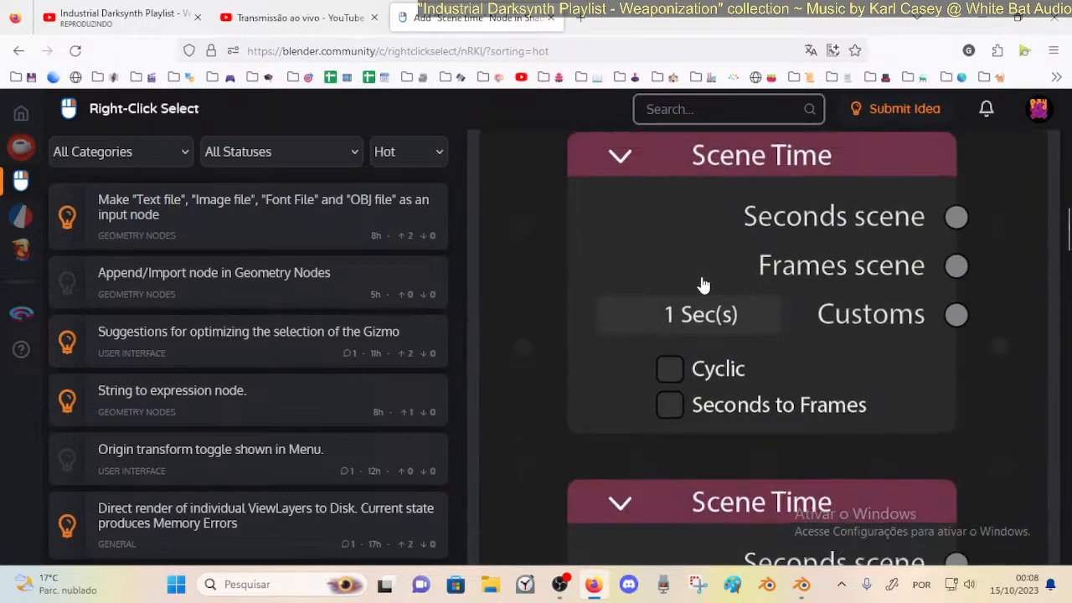
scroll(785, 276, down, 2)
scroll(737, 288, up, 3)
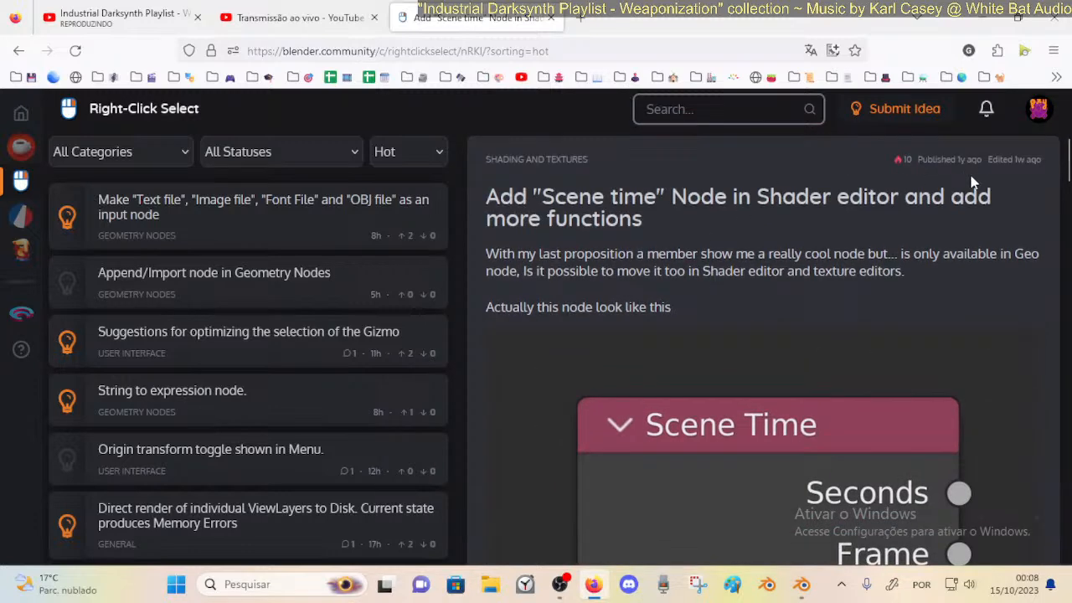
scroll(651, 209, down, 15)
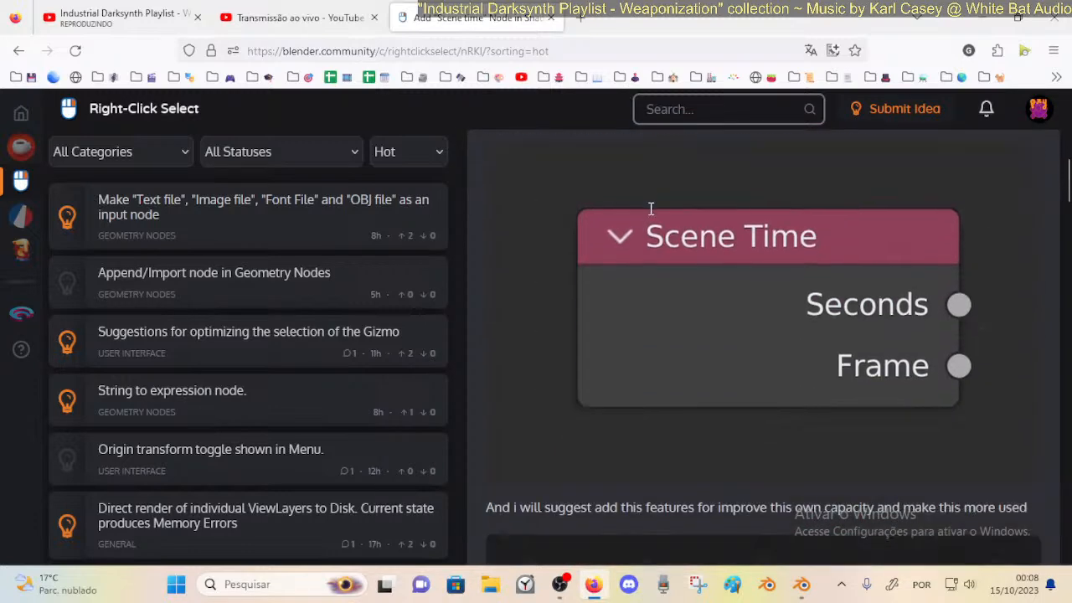
scroll(637, 231, down, 6)
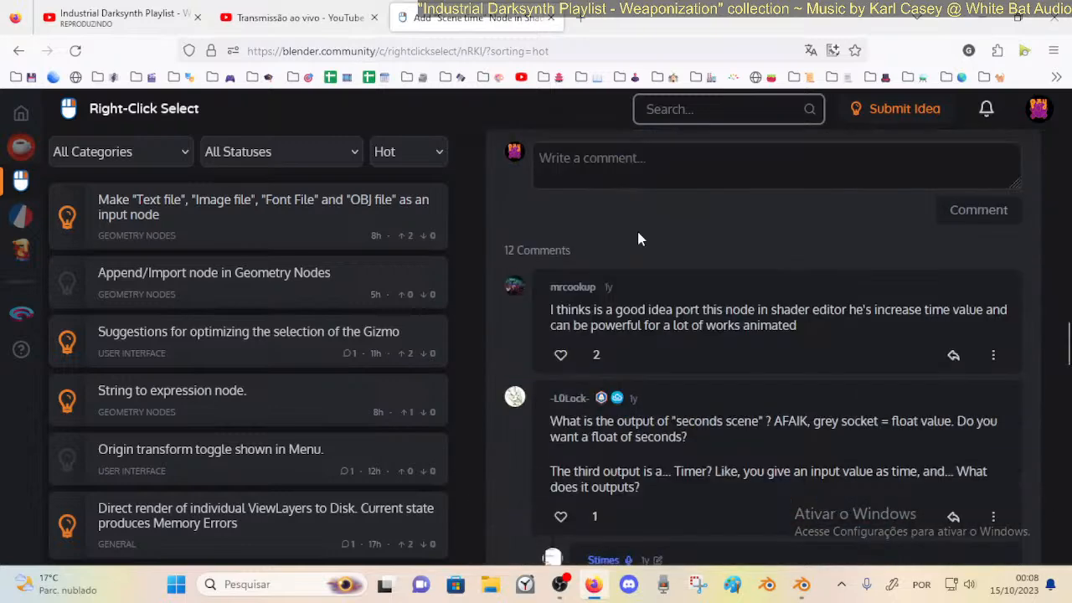
Reread the "Scene time" proposal, return to the Google results and expand the question "How do I add a timeline to shading in blender?".
scroll(637, 231, up, 2)
scroll(637, 231, down, 1)
scroll(607, 218, up, 2)
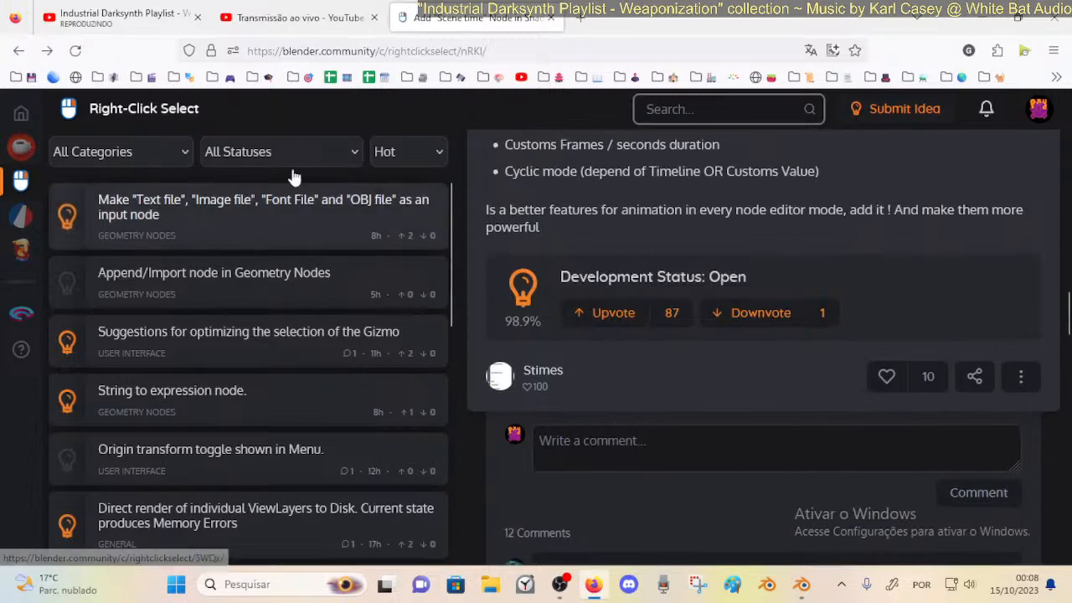
click(18, 50)
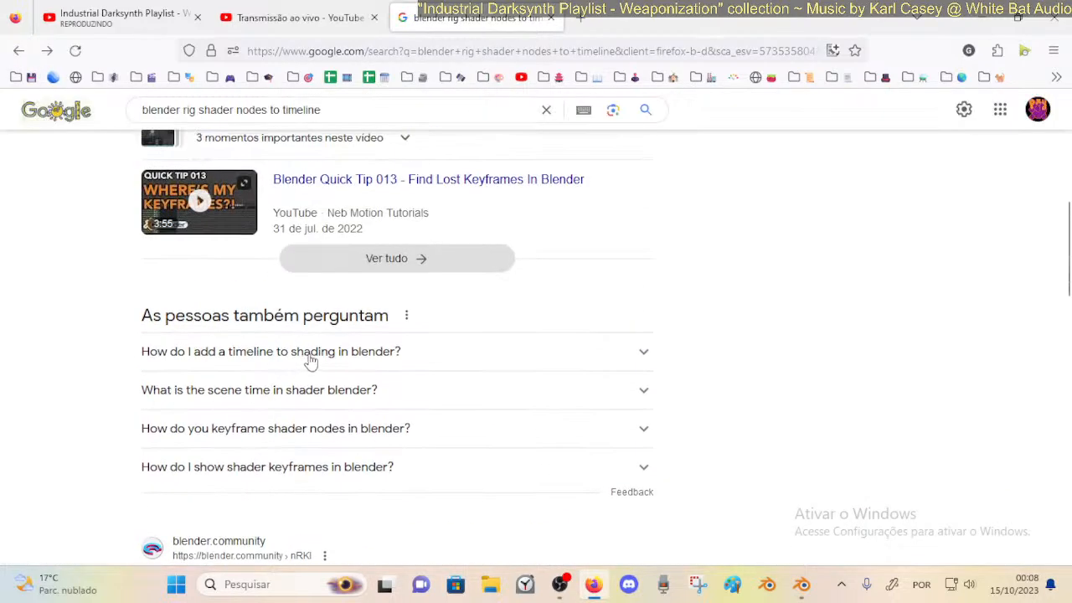
click(314, 351)
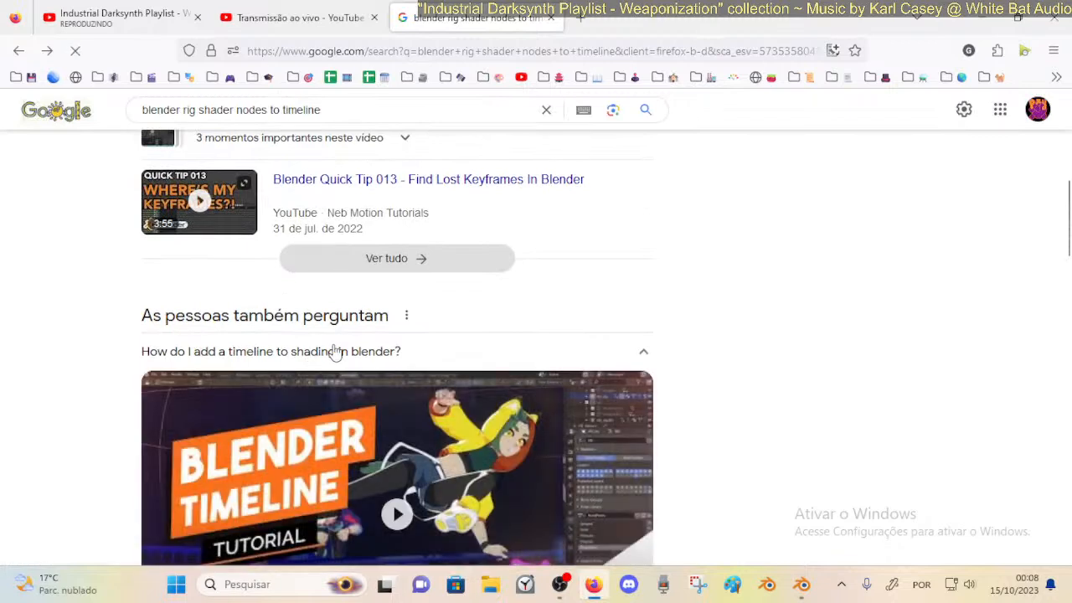
scroll(352, 343, down, 1)
scroll(350, 314, down, 1)
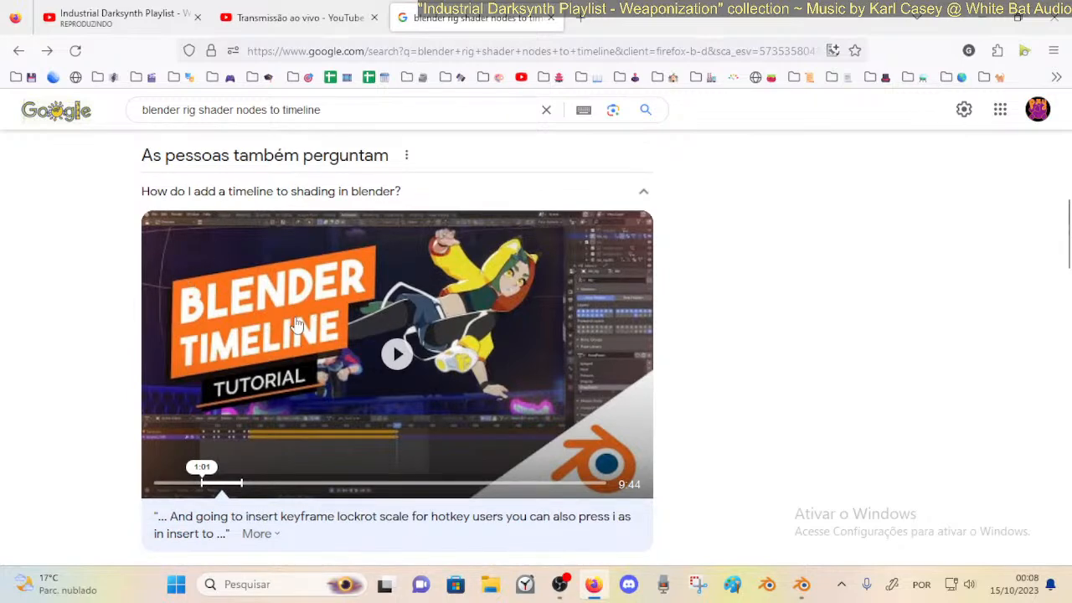
Open the suggested video "The Blender Timeline", watch part of it, skip to about 8:50 and close the search tab.
click(303, 260)
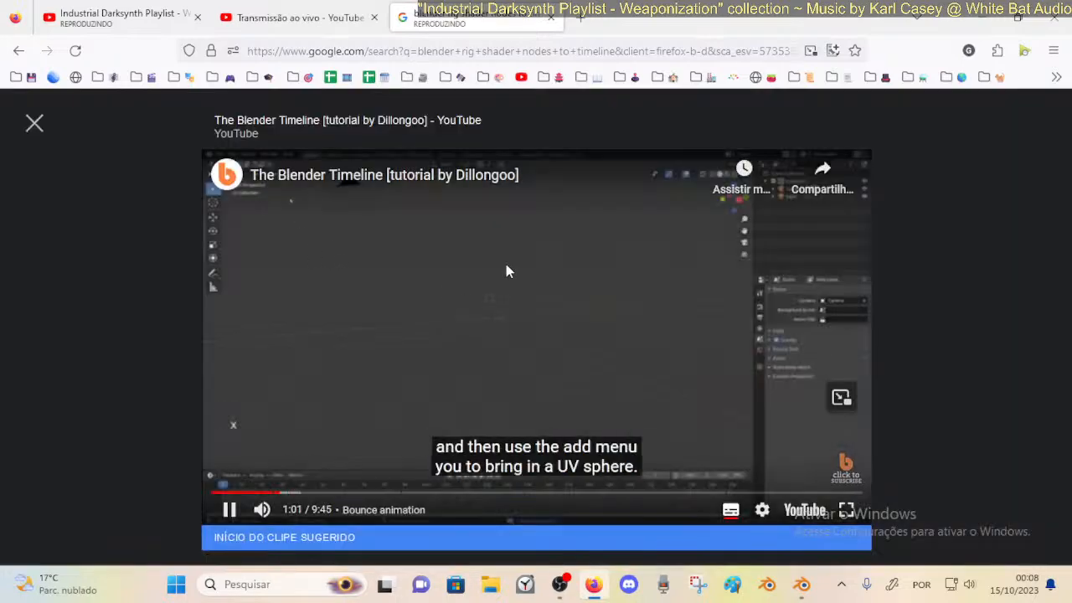
click(417, 210)
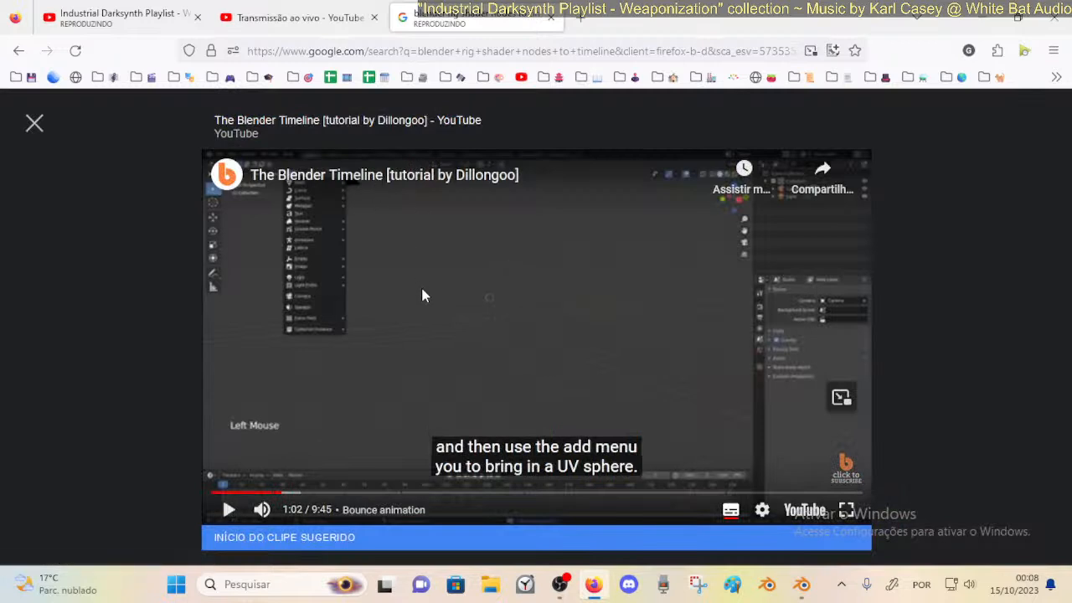
click(356, 405)
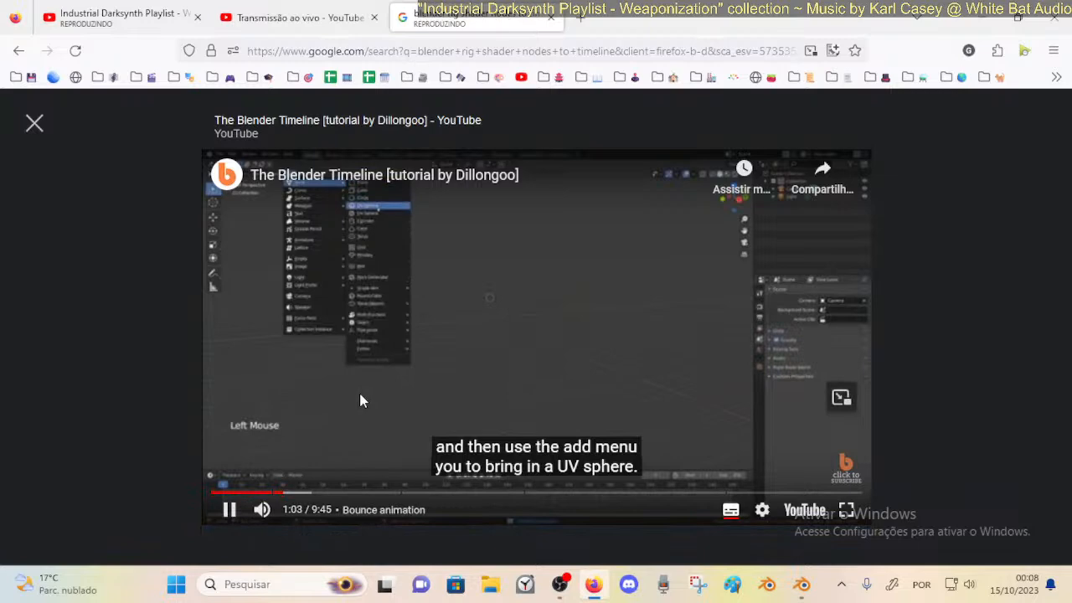
click(125, 15)
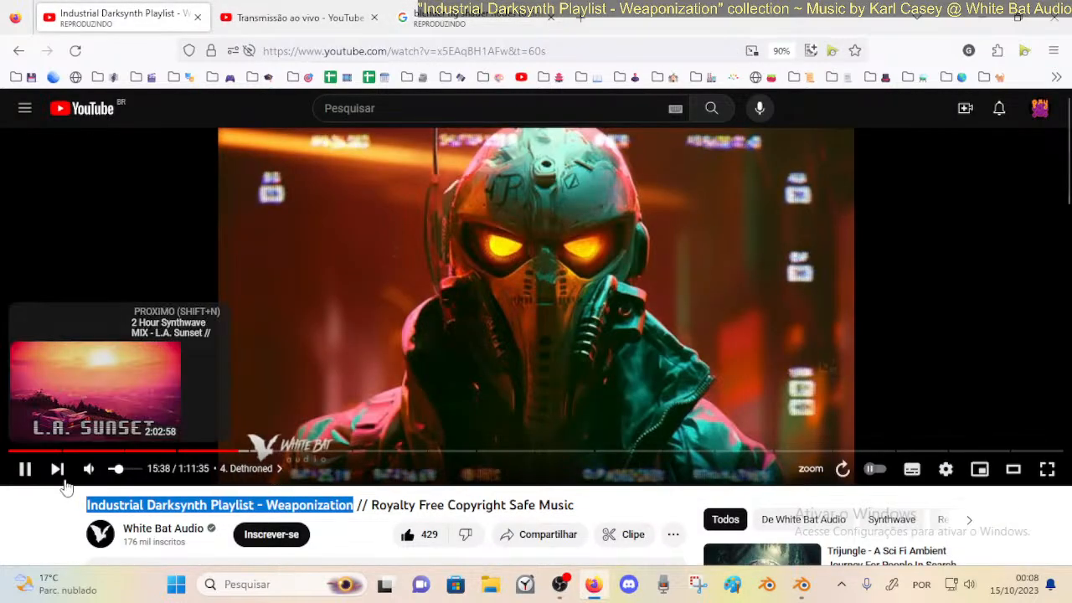
click(469, 17)
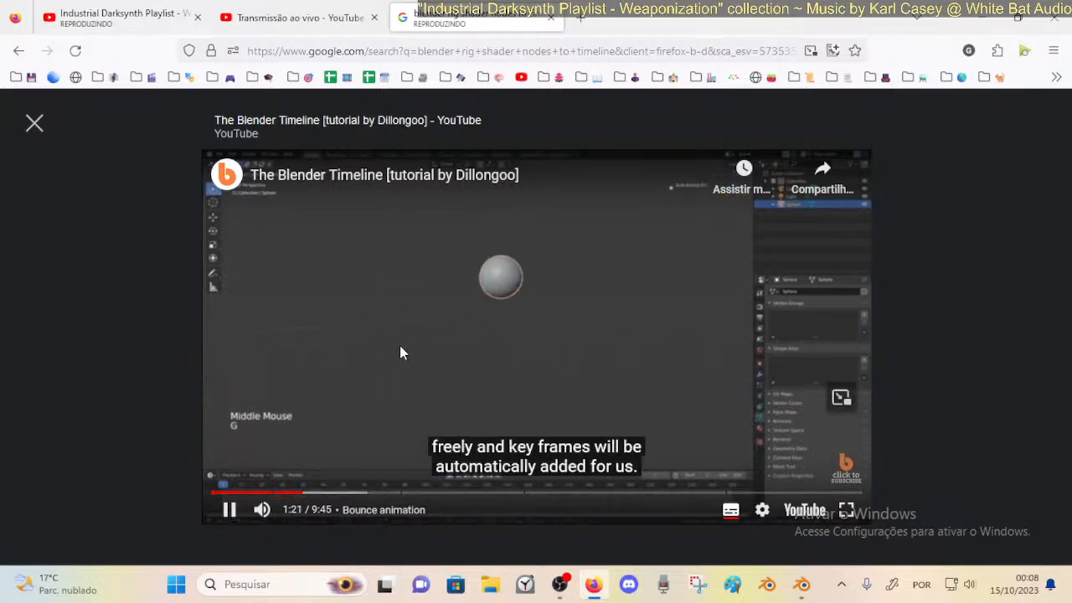
click(388, 439)
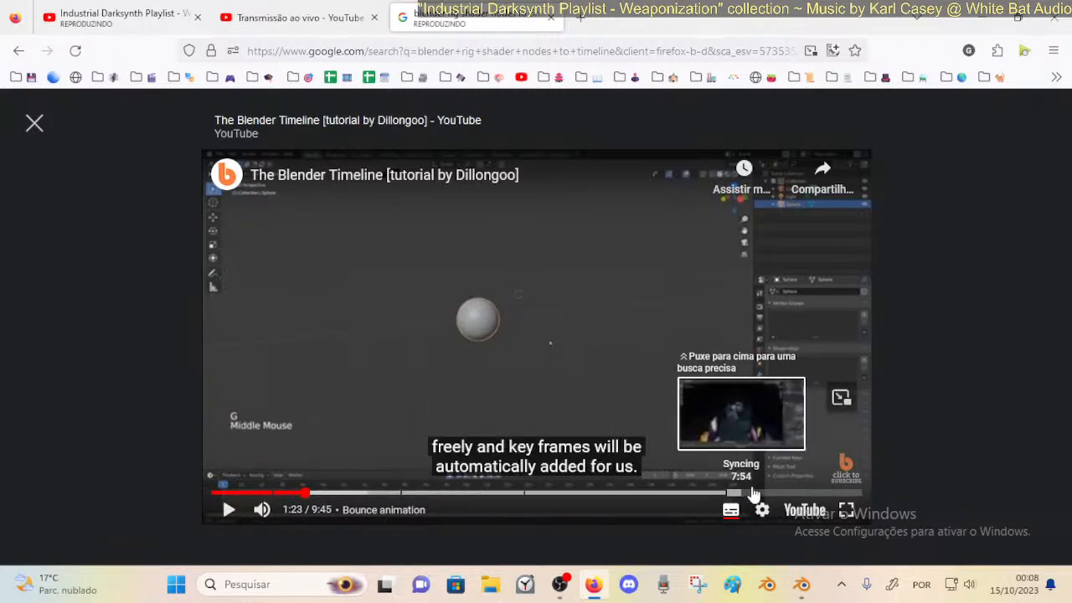
click(800, 493)
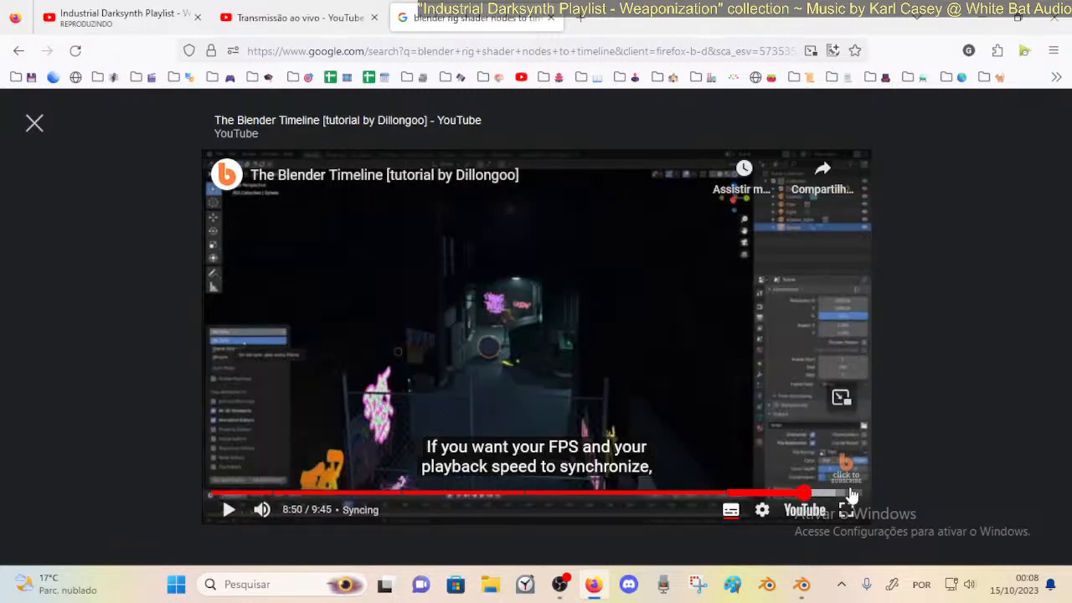
click(550, 17)
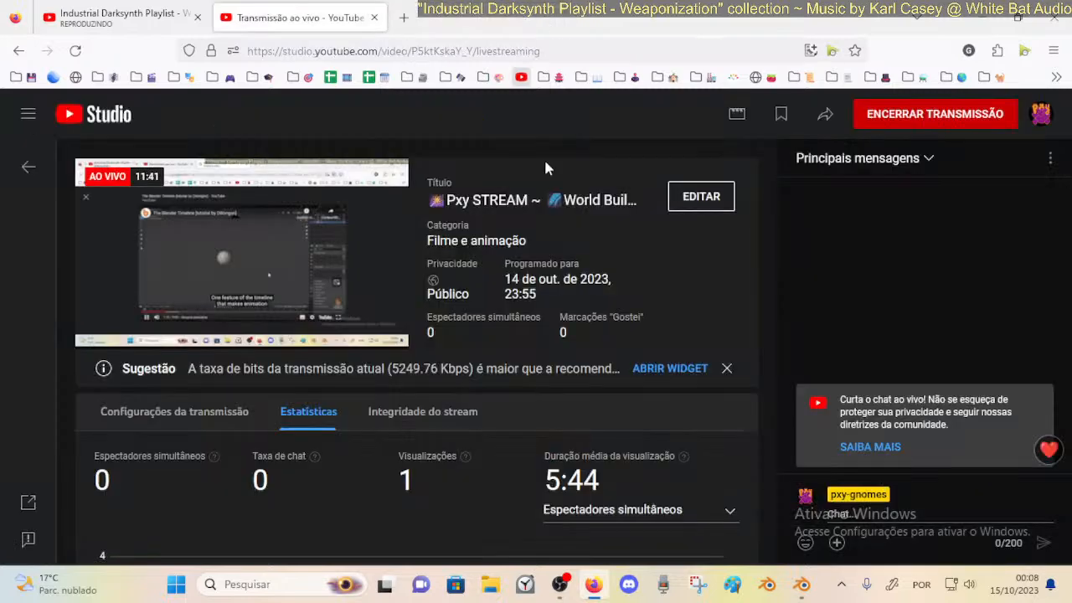
Switch to Blender, play the animation to check the corridor's Wireframe22 pattern, and return to frame 0.
click(802, 584)
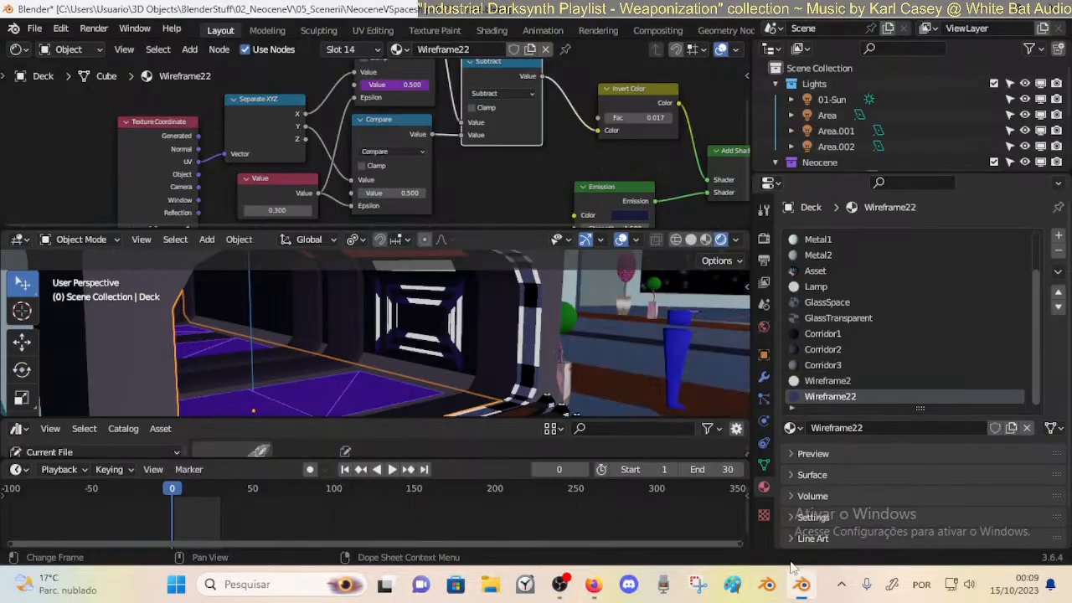
scroll(426, 328, down, 2)
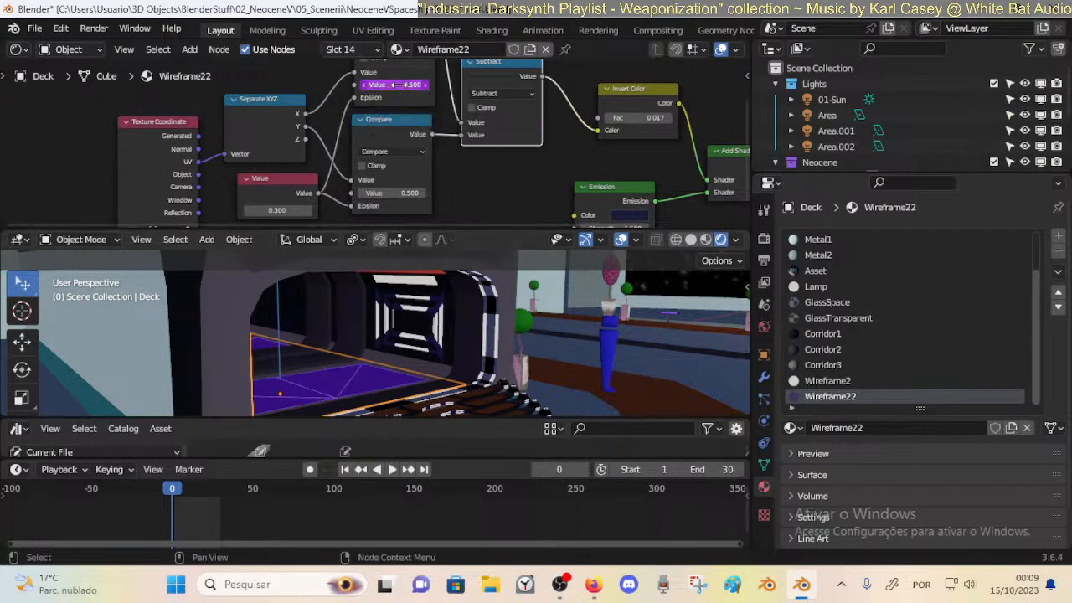
key(space)
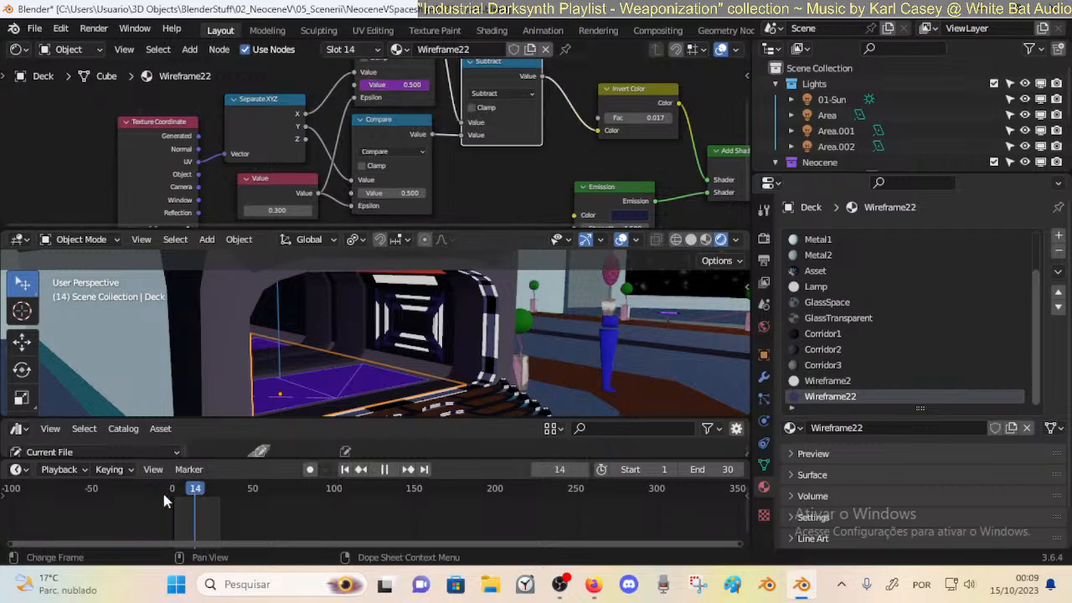
key(Escape)
Select the Dummy figure beside the corridor entrance, enable auto keying and keyframe its current position at frame 0.
middle_drag(351, 360, 434, 366)
scroll(419, 364, down, 3)
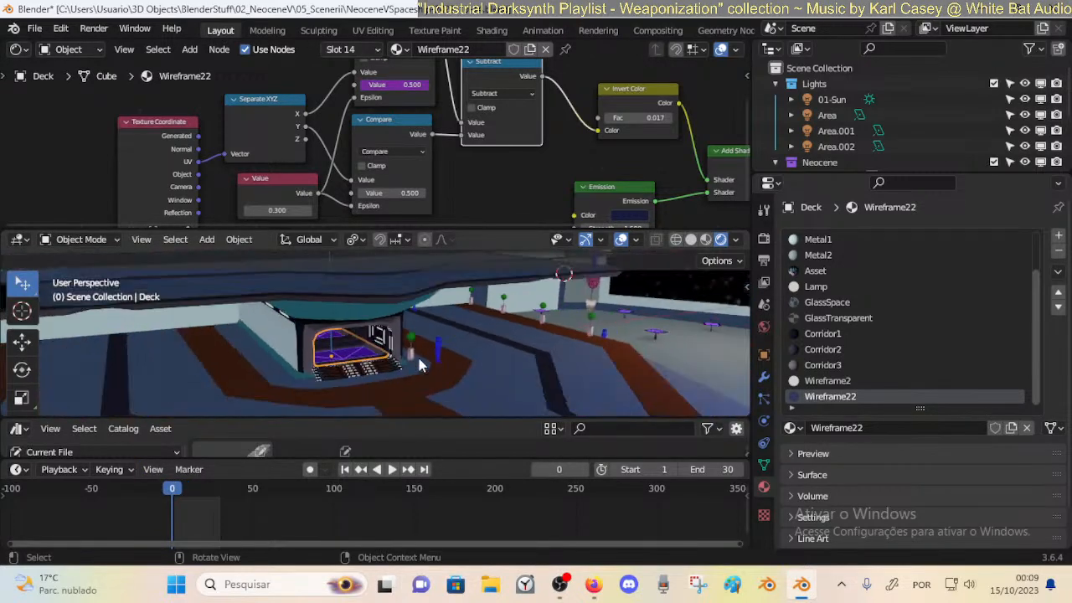
click(441, 350)
middle_drag(440, 350, 399, 387)
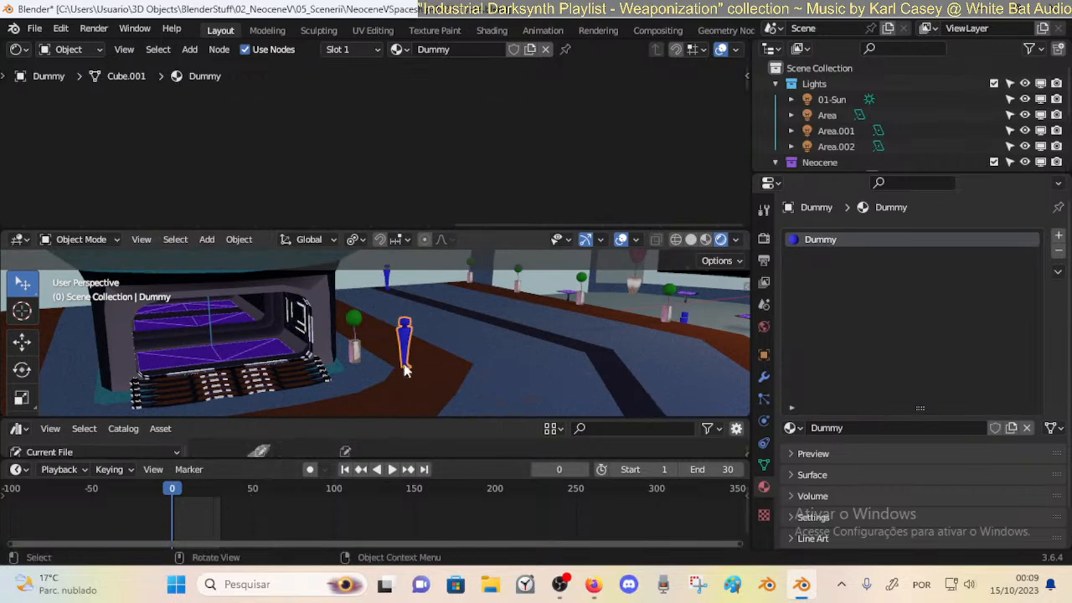
middle_drag(403, 345, 407, 345)
drag(407, 345, 411, 343)
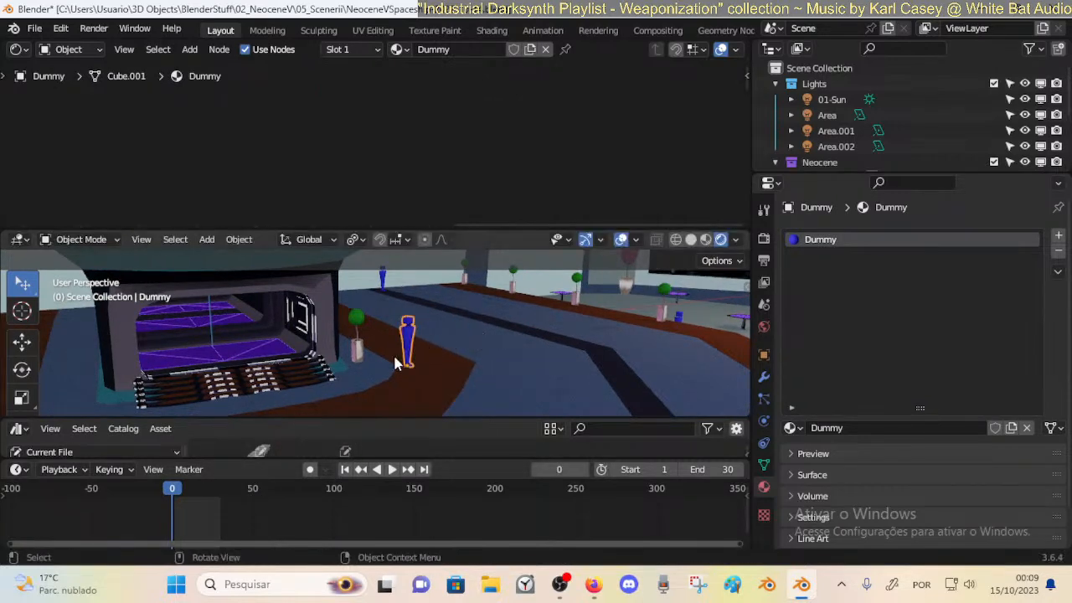
middle_drag(419, 351, 459, 353)
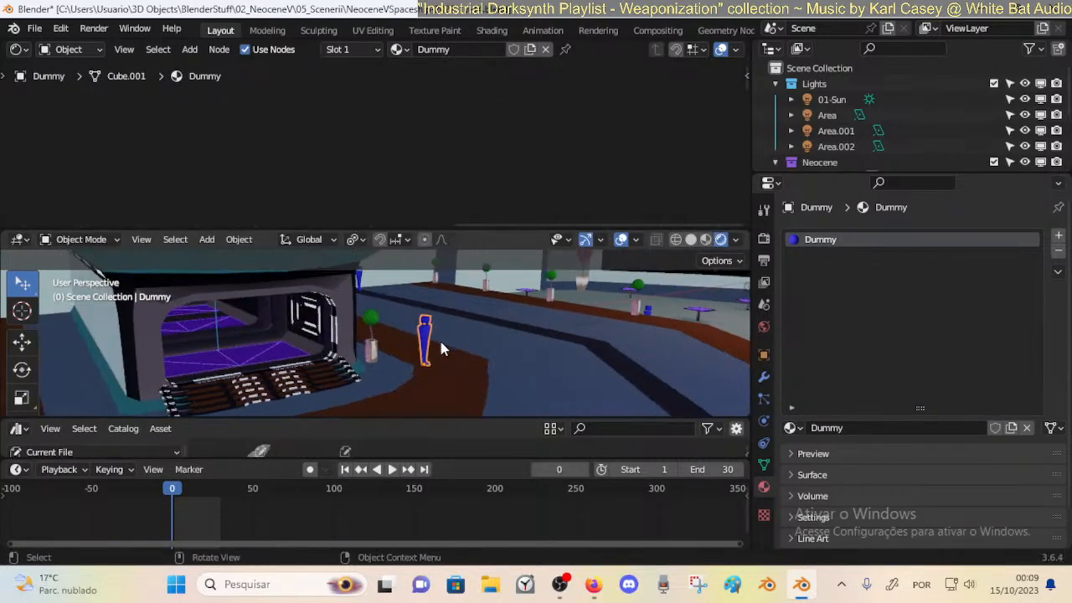
middle_drag(461, 322, 420, 359)
drag(419, 358, 421, 369)
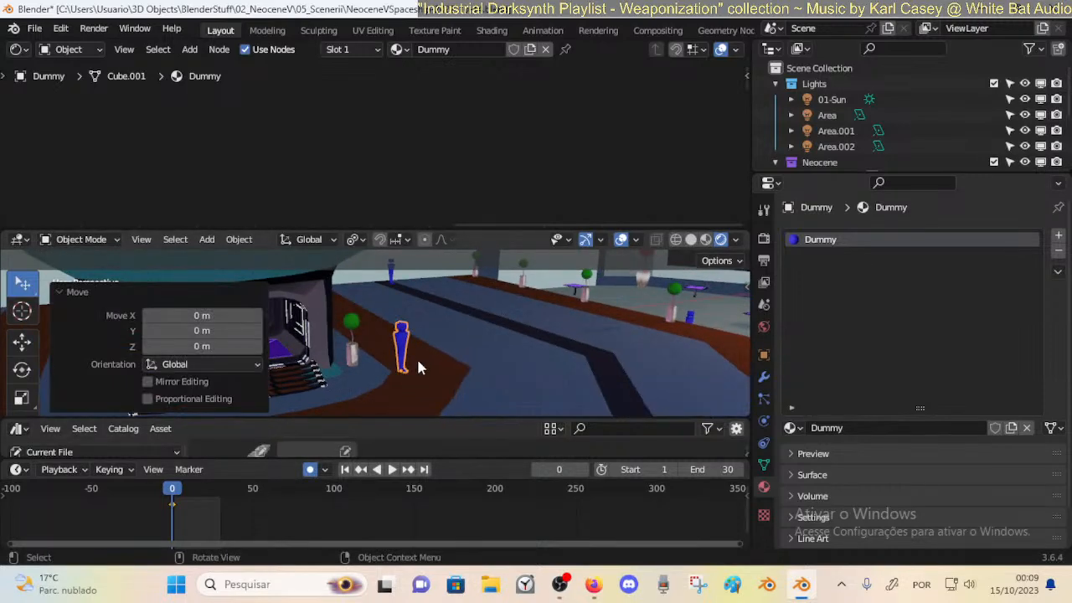
click(75, 293)
key(g)
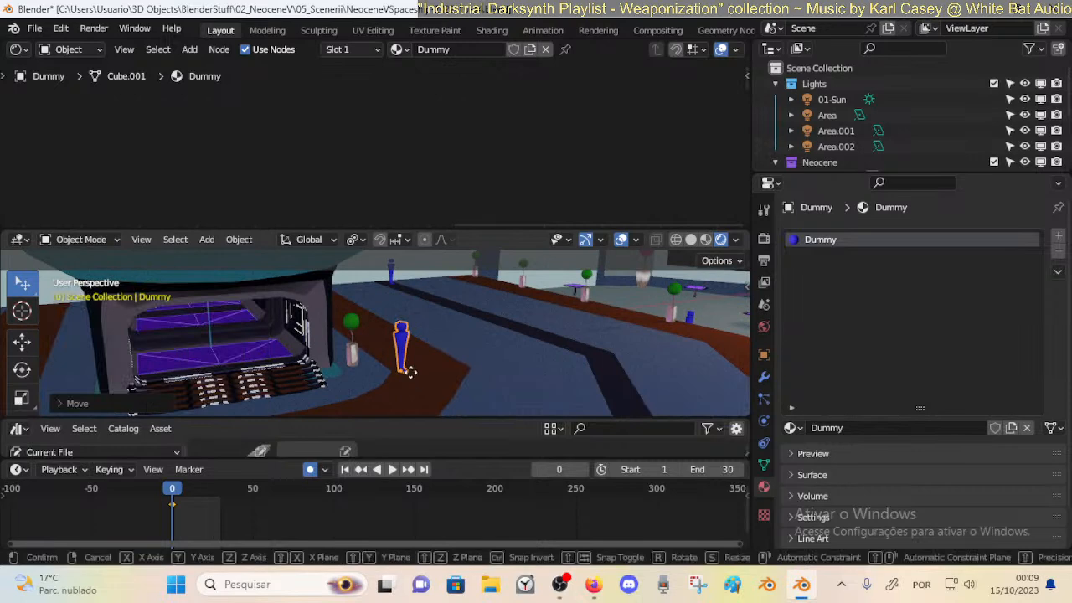
key(x)
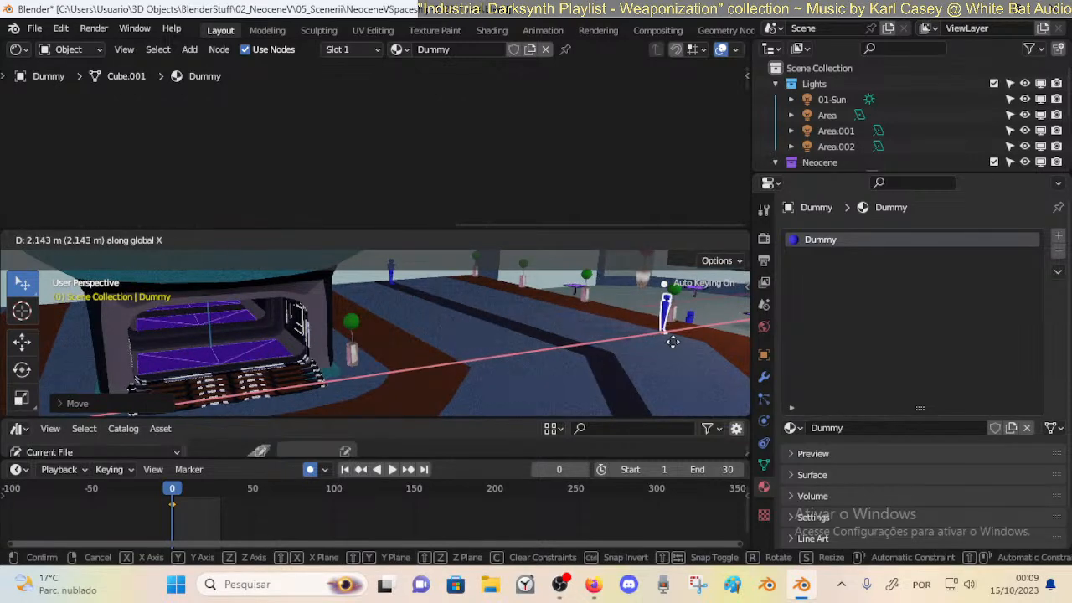
key(Escape)
Go to frame 34 and move the Dummy along the global X axis, away from the corridor, to keyframe its second position.
drag(208, 488, 227, 488)
key(g)
key(x)
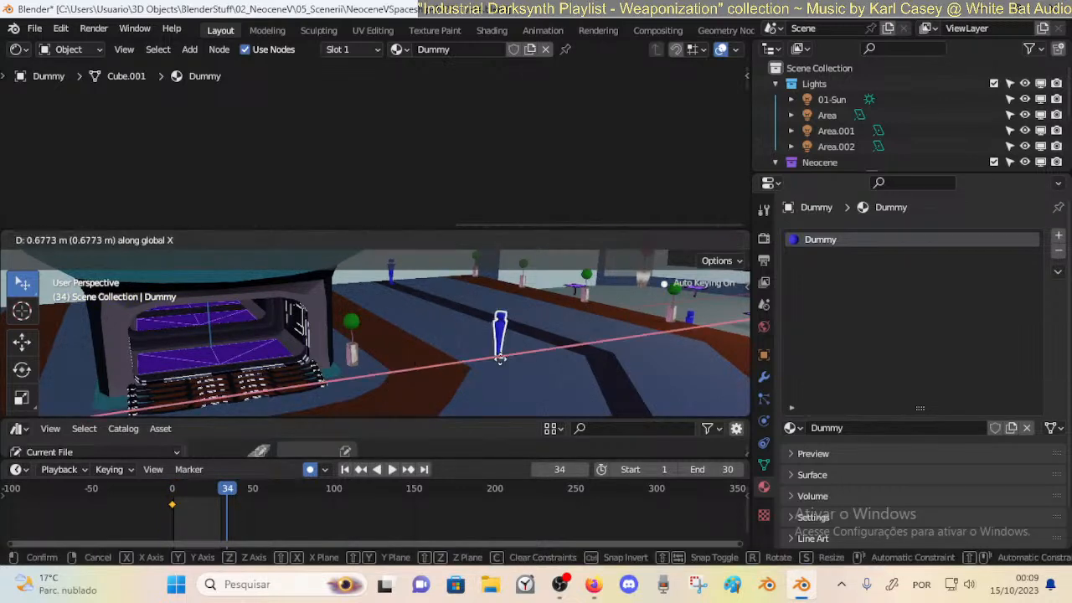
click(652, 330)
Play the Dummy's movement, rewind to frame 0 and play it again from a wider view of the corridor.
key(space)
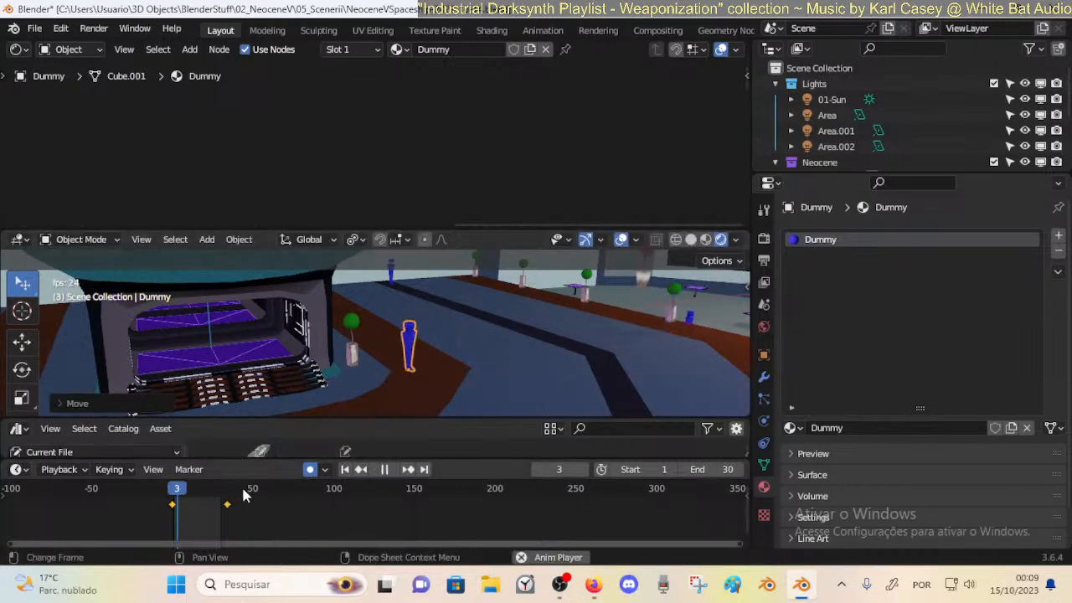
key(space)
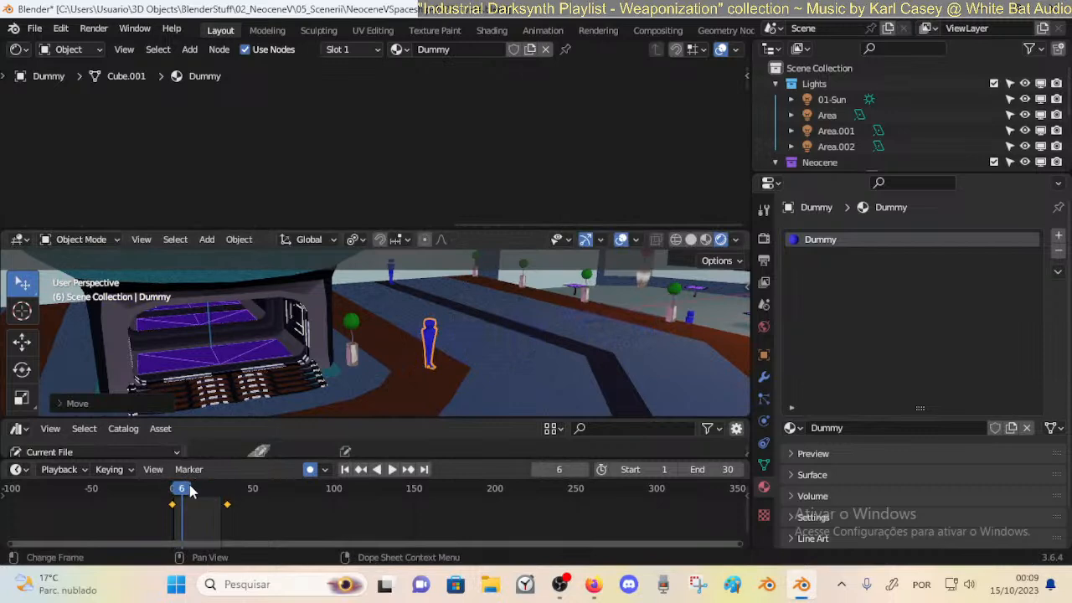
drag(194, 485, 173, 486)
middle_drag(210, 400, 276, 389)
key(space)
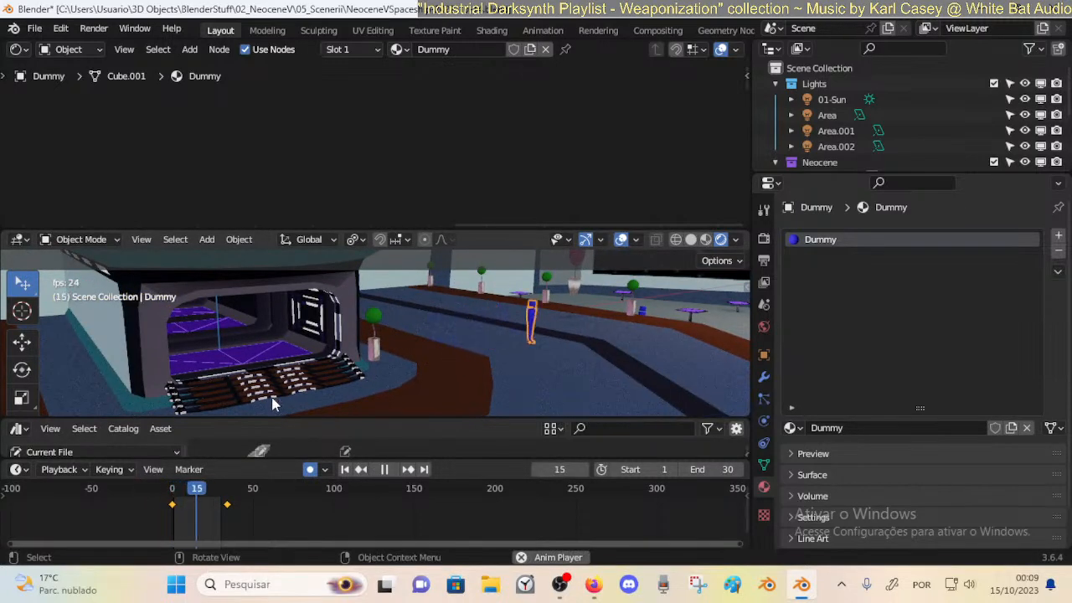
key(space)
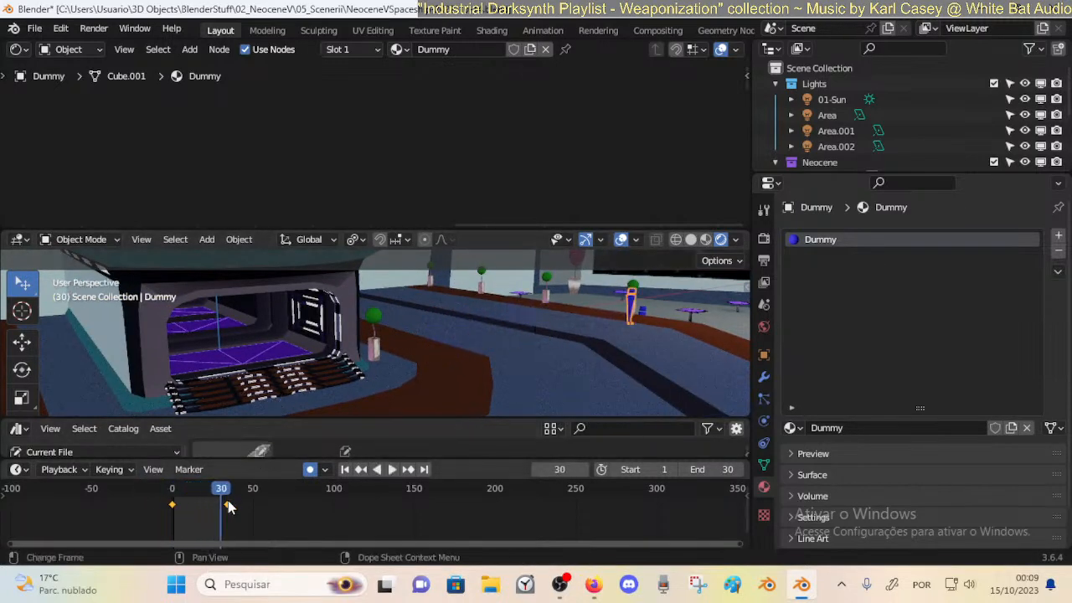
Jump to the Dummy's last keyframe, set the animation's end frame to 34, and replay the movement.
key(Up)
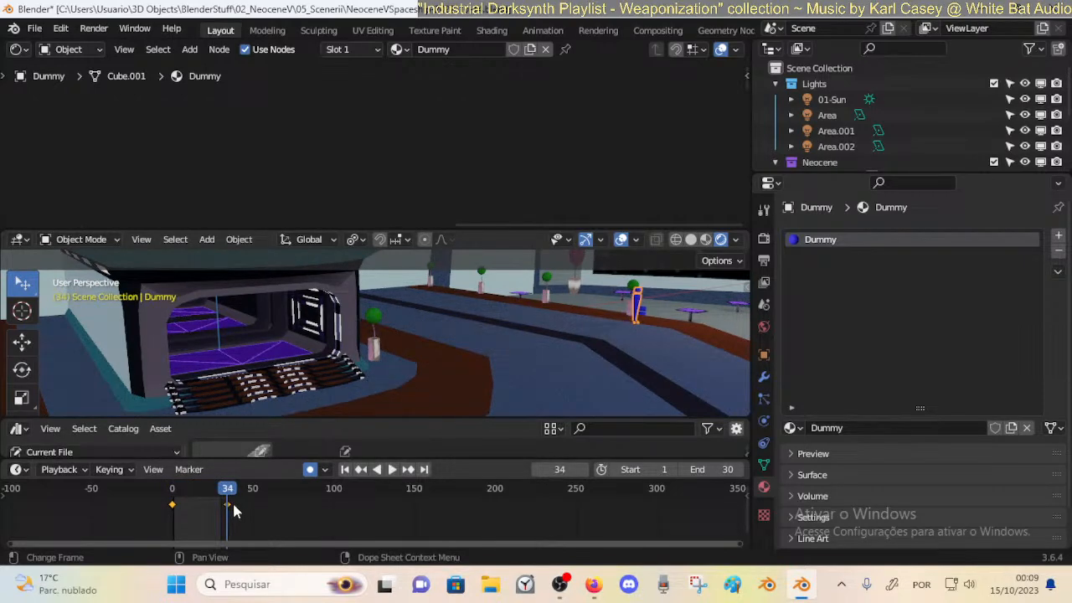
key(shift+s)
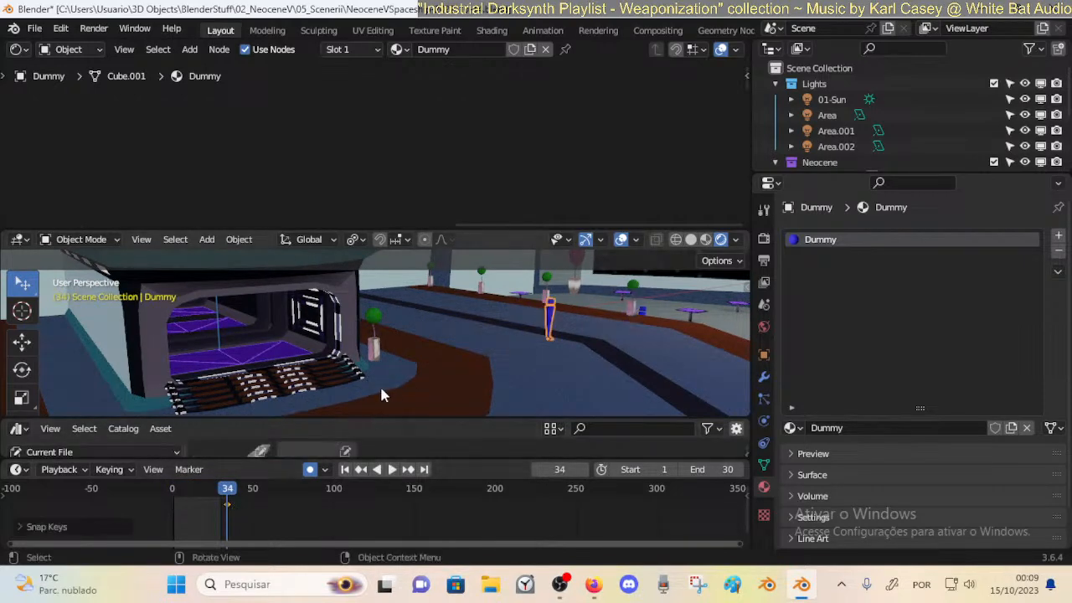
key(ctrl+z)
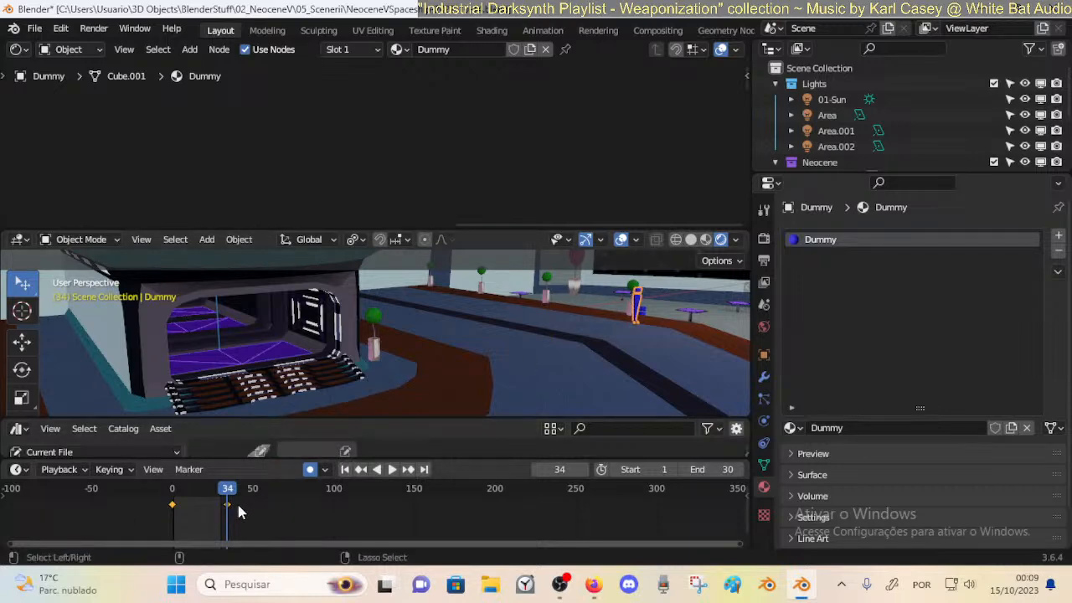
key(ctrl+End)
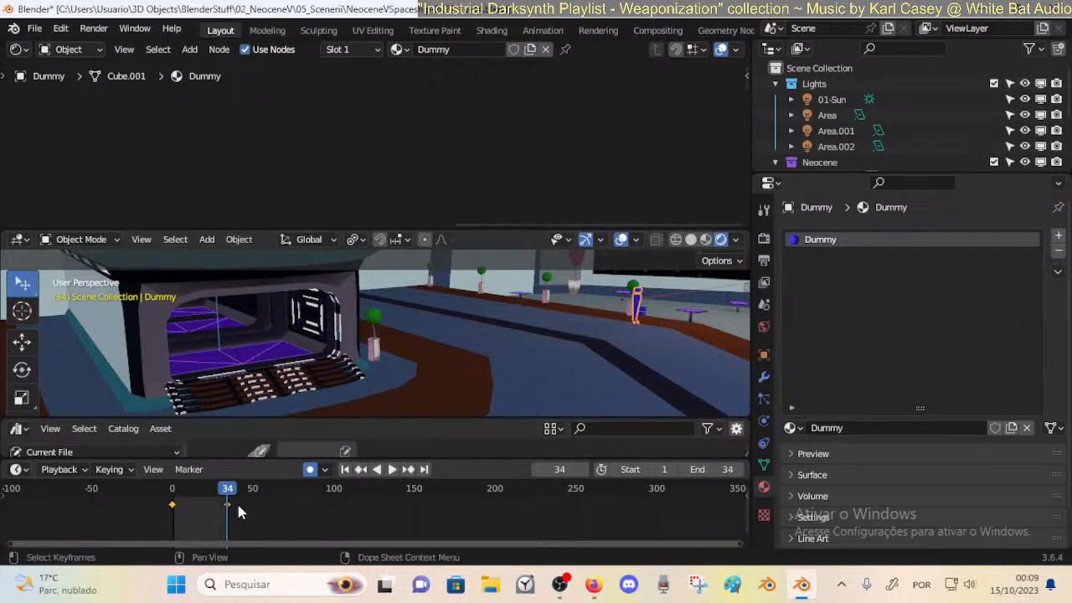
key(space)
key(space)
Select the Corridor object at the entrance beside the Dummy.
mouse_move(362, 402)
middle_down()
mouse_move(385, 400)
mouse_move(364, 403)
middle_up()
scroll(449, 362, up, 3)
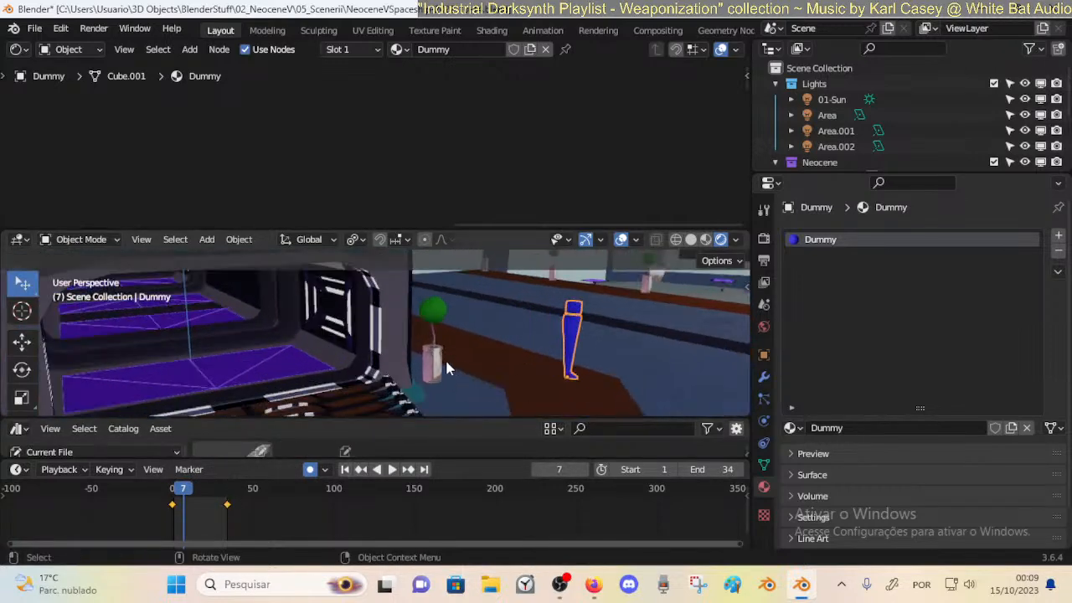
middle_drag(449, 362, 417, 369)
scroll(570, 332, down, 3)
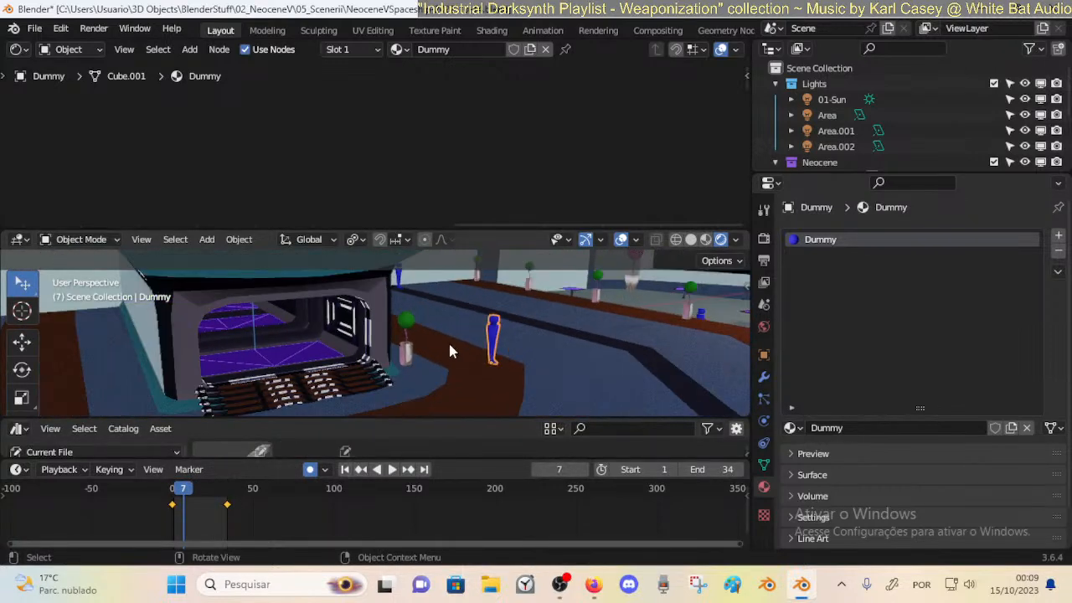
scroll(383, 359, up, 3)
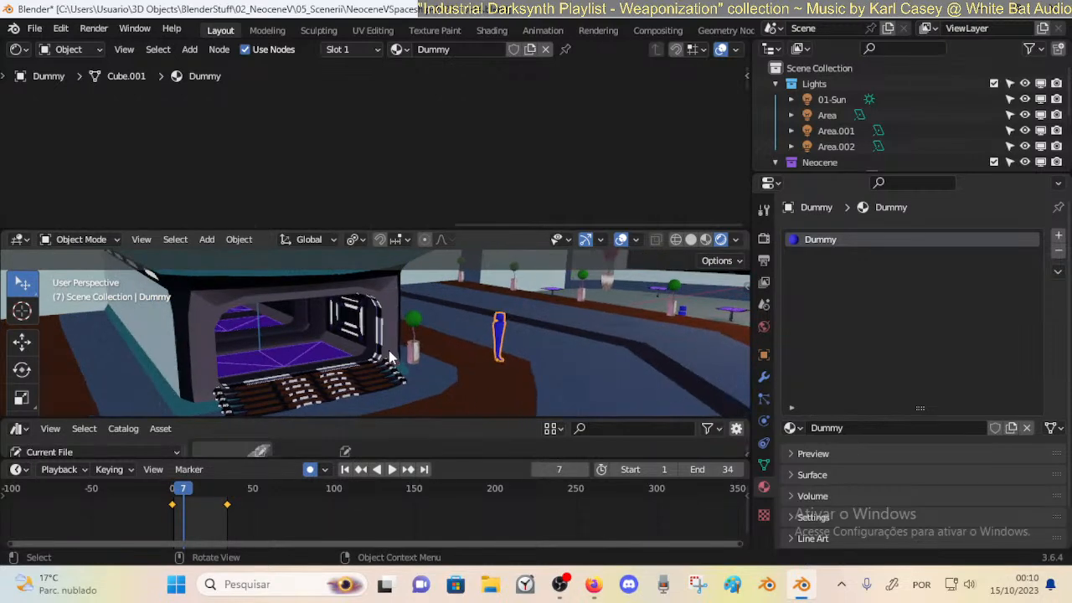
click(375, 324)
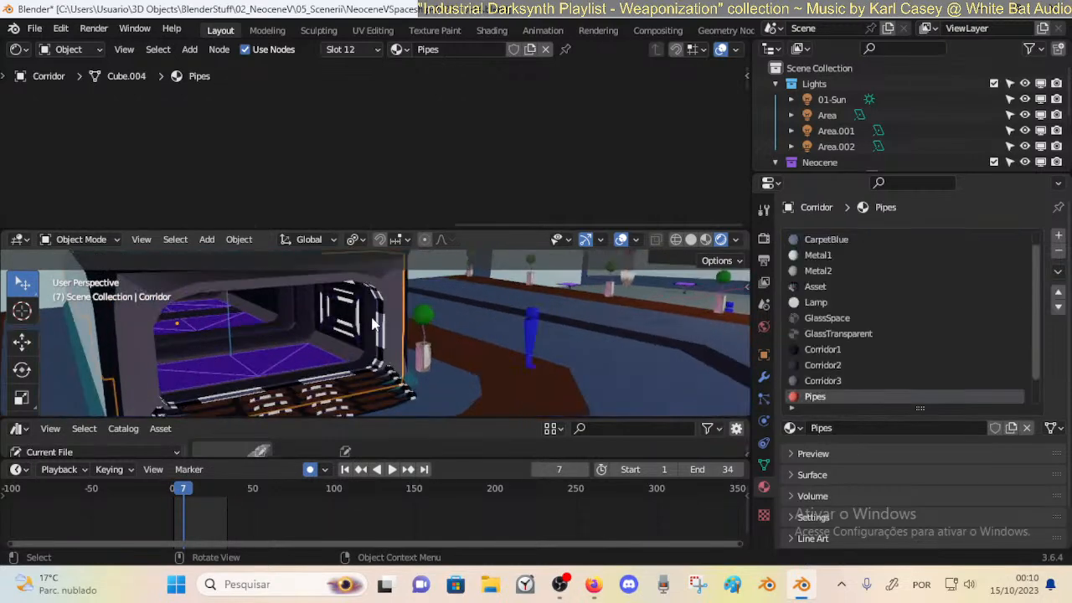
Enter Edit Mode on the Deck and select the panel face at the corridor entrance to show its Wireframe22 nodes.
click(366, 365)
key(Tab)
key(Tab)
key(Tab)
click(381, 348)
click(446, 149)
scroll(479, 146, up, 1)
middle_drag(494, 122, 459, 147)
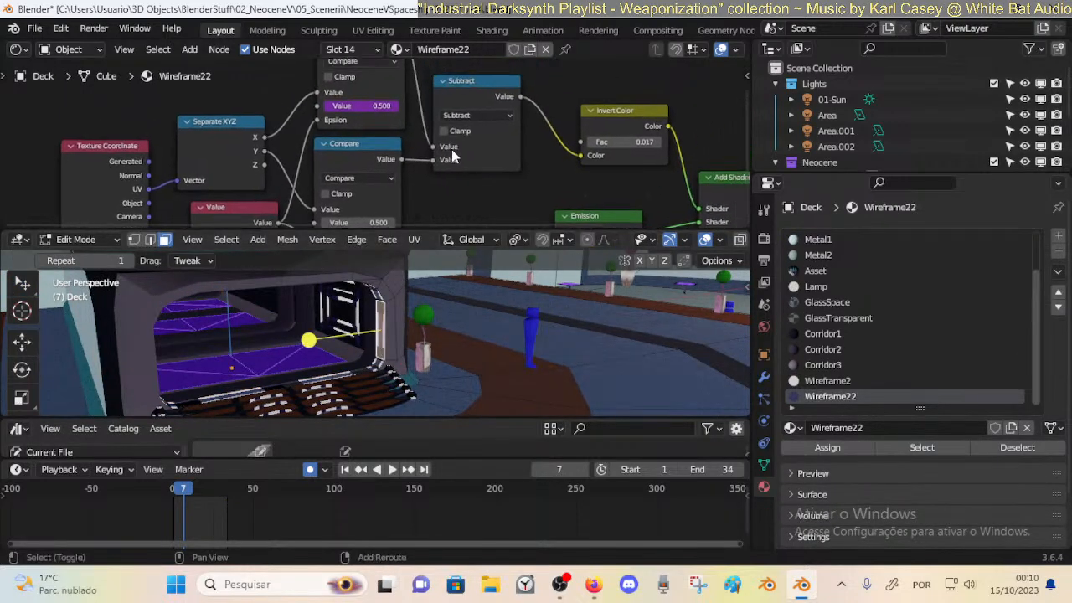
Open the driver on the upper Compare node's Value and set its variable type to Transform Channel.
right_click(356, 107)
click(342, 112)
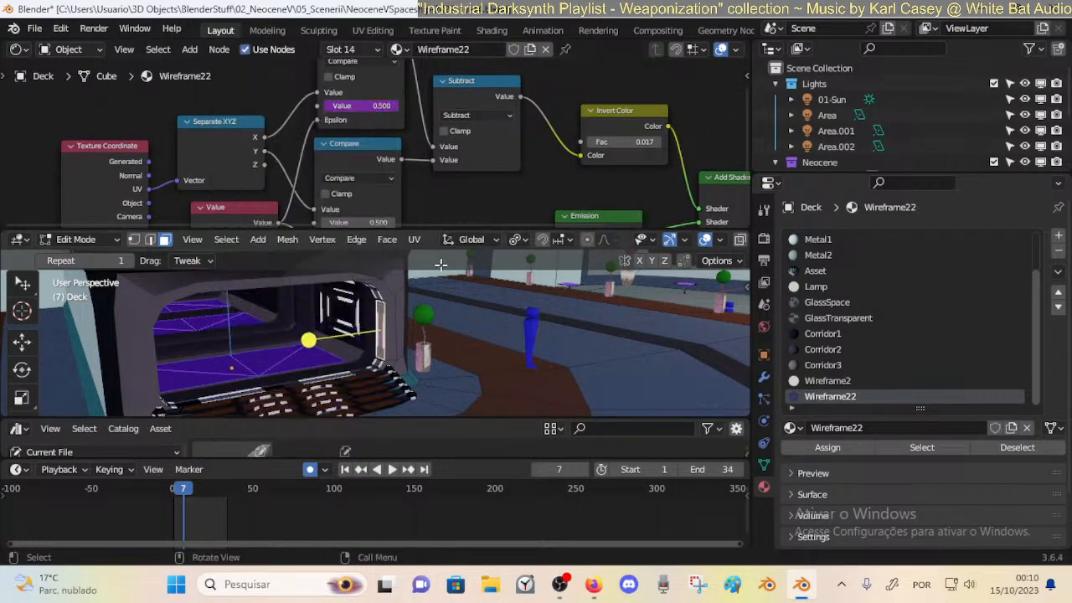
right_click(354, 107)
click(341, 108)
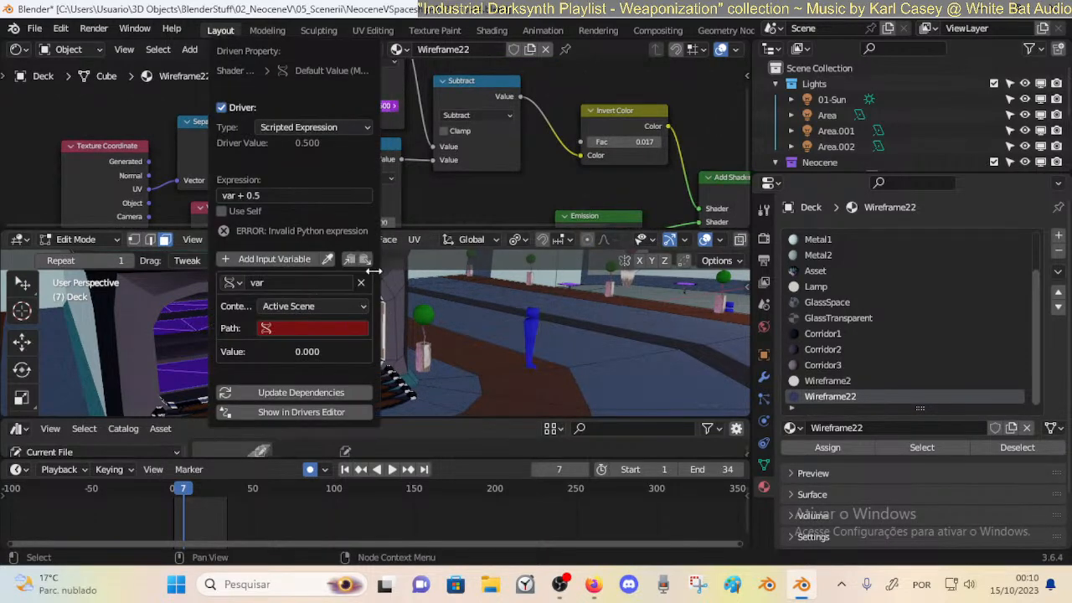
click(303, 306)
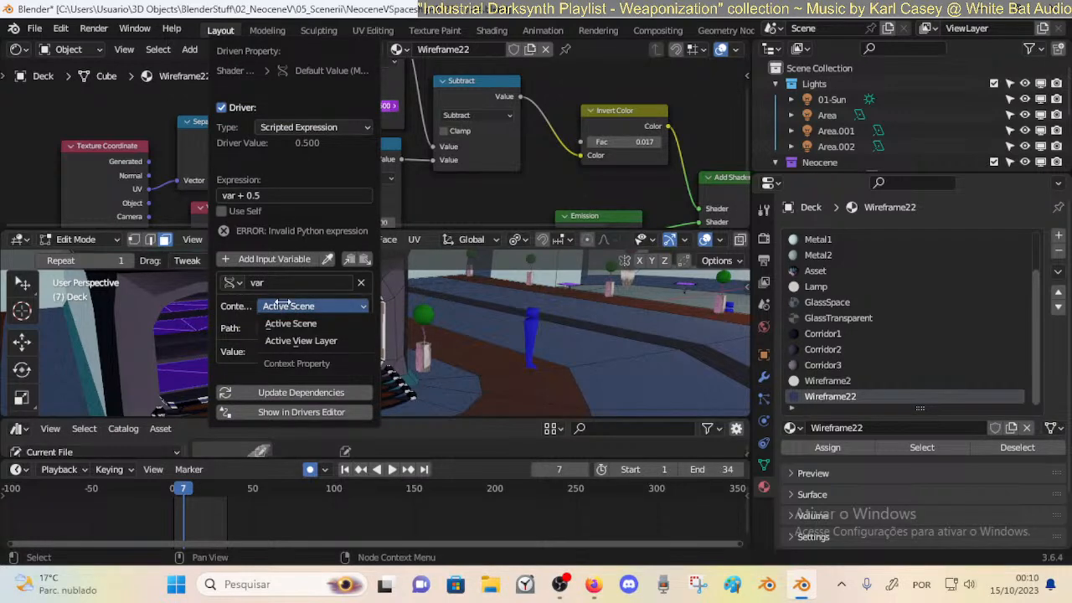
click(226, 282)
click(215, 305)
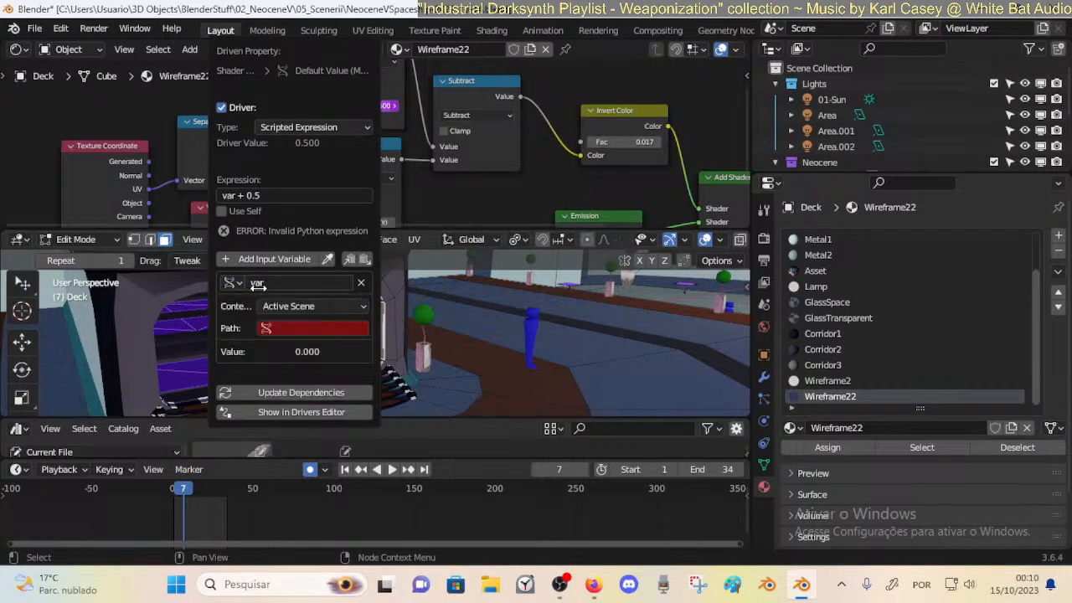
click(229, 282)
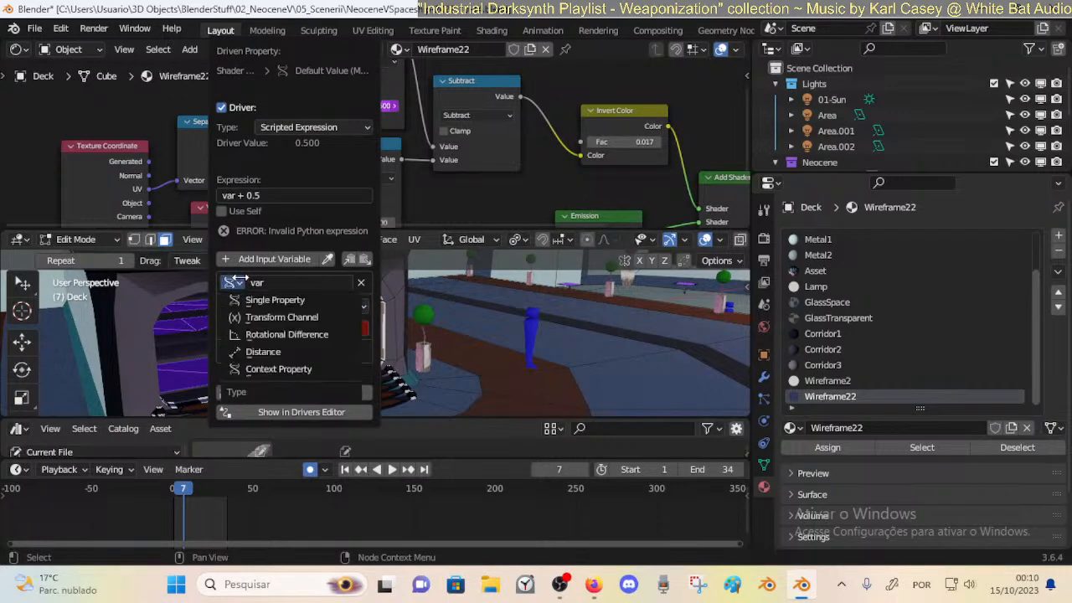
click(276, 299)
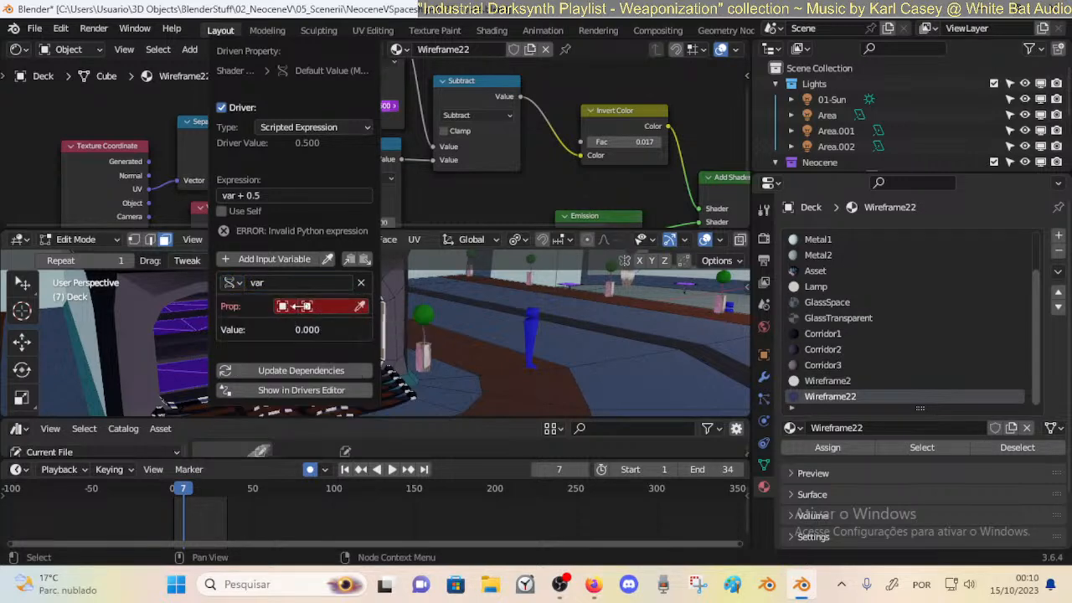
click(230, 283)
click(270, 321)
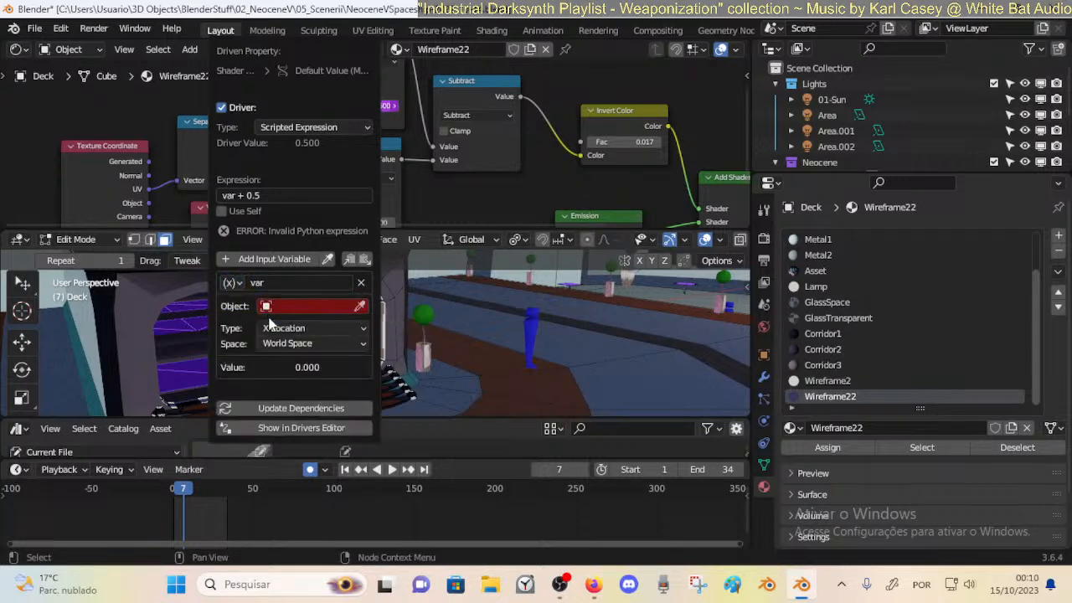
Make the driver variable read the Dummy's X Location in Local Space.
click(362, 306)
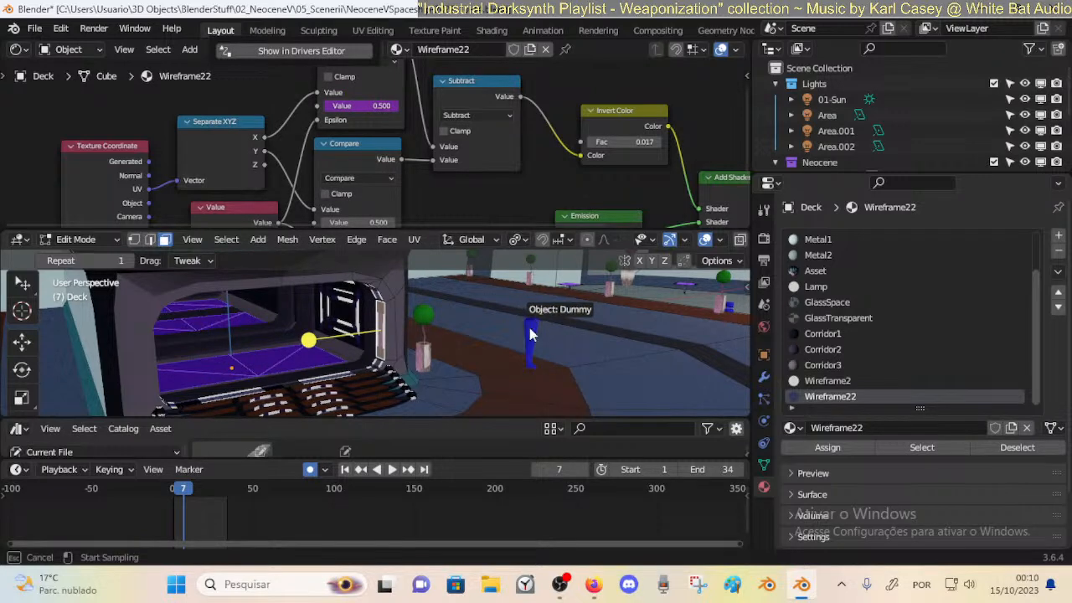
click(530, 322)
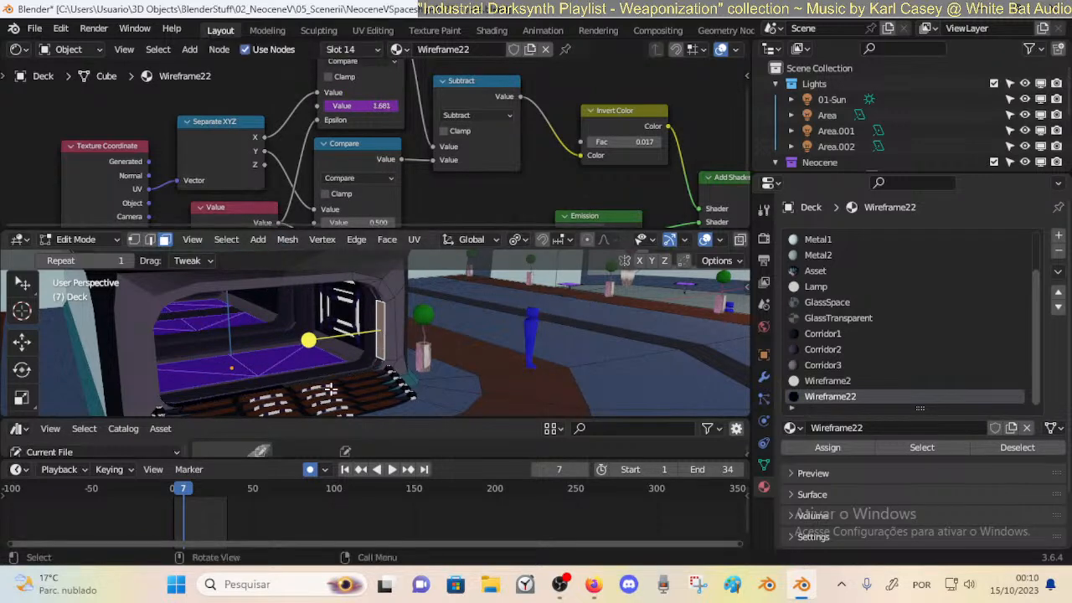
right_click(343, 107)
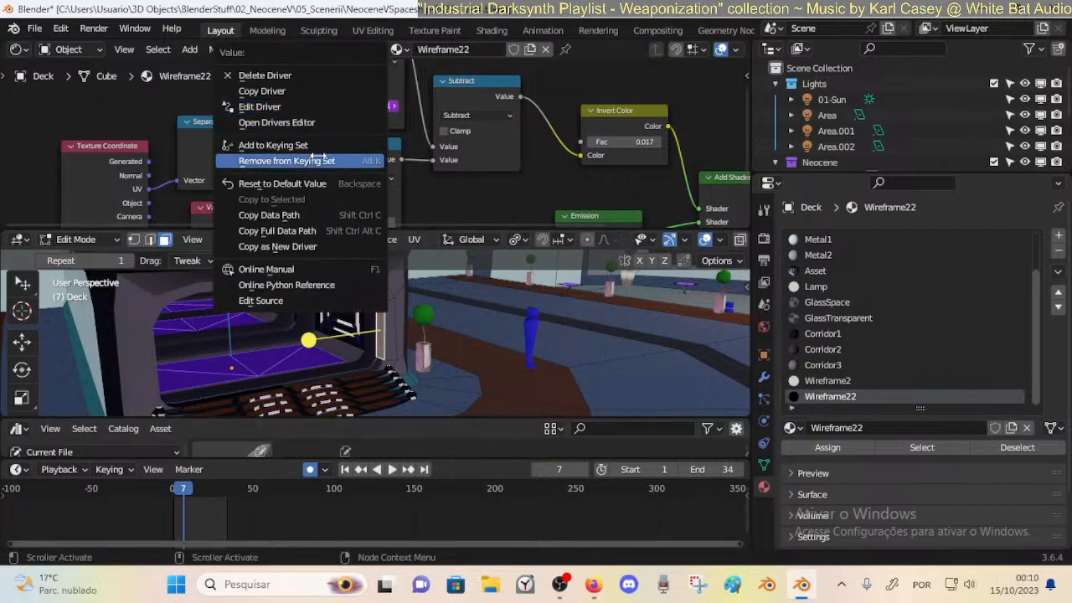
click(321, 108)
click(279, 315)
click(279, 317)
click(280, 330)
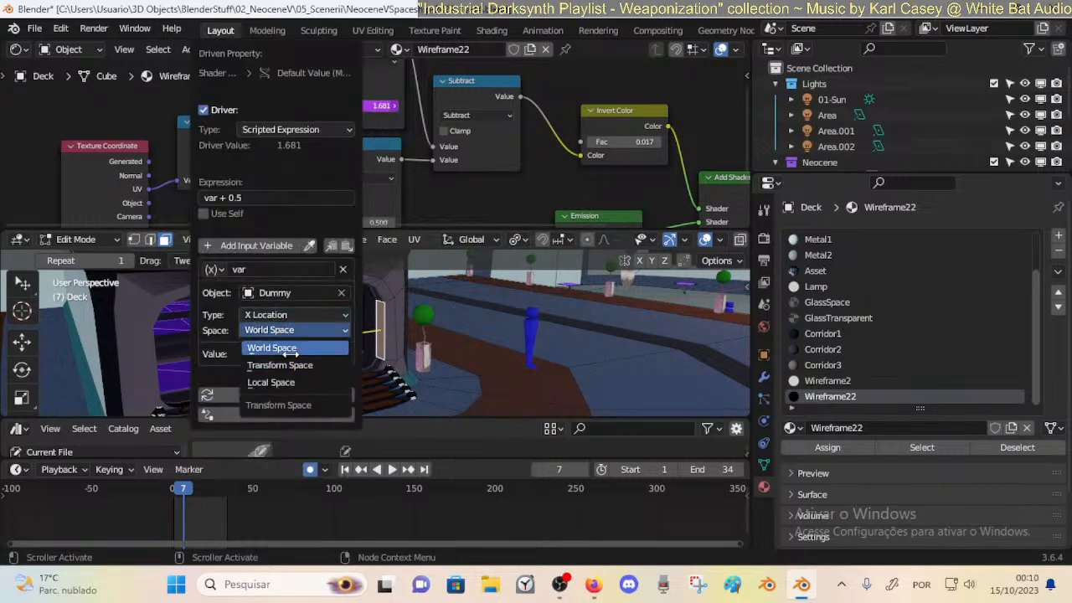
click(276, 382)
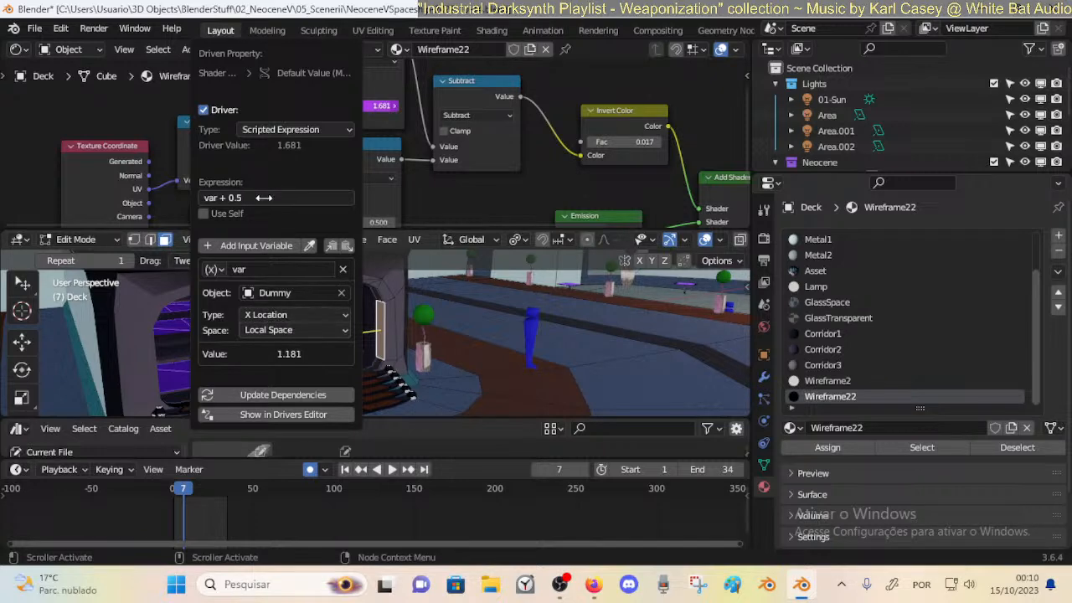
Switch to Firefox, skip the music playlist back to about 3:39, and return to Blender.
click(593, 583)
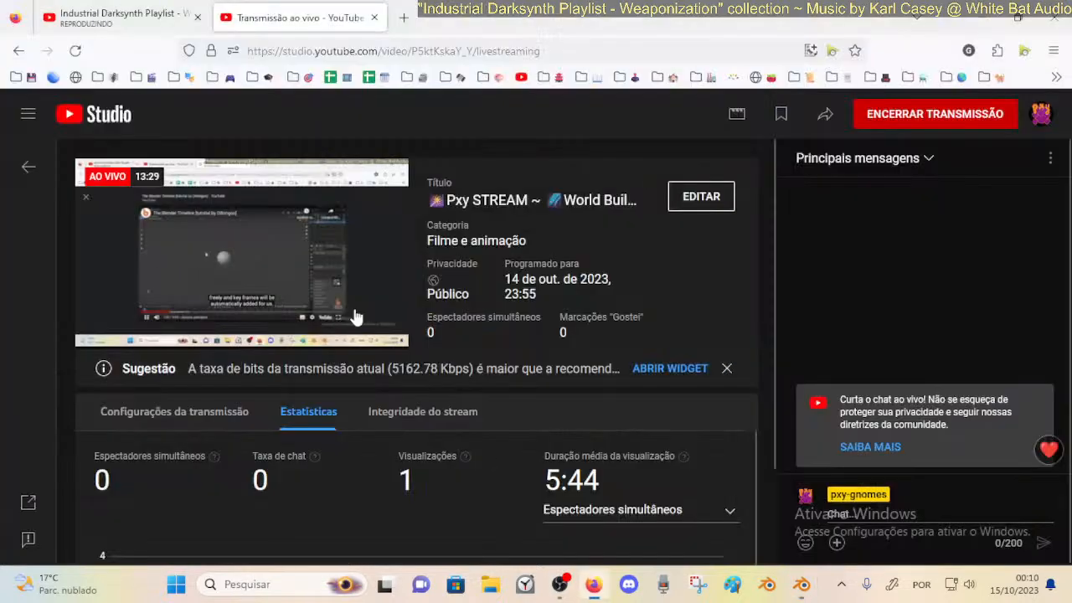
click(140, 10)
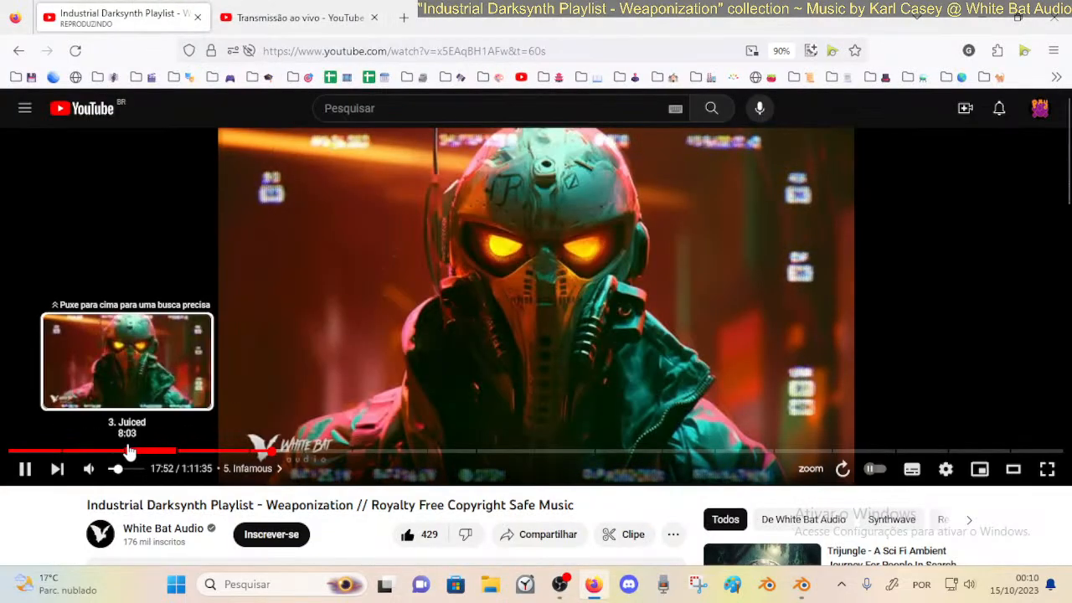
click(62, 452)
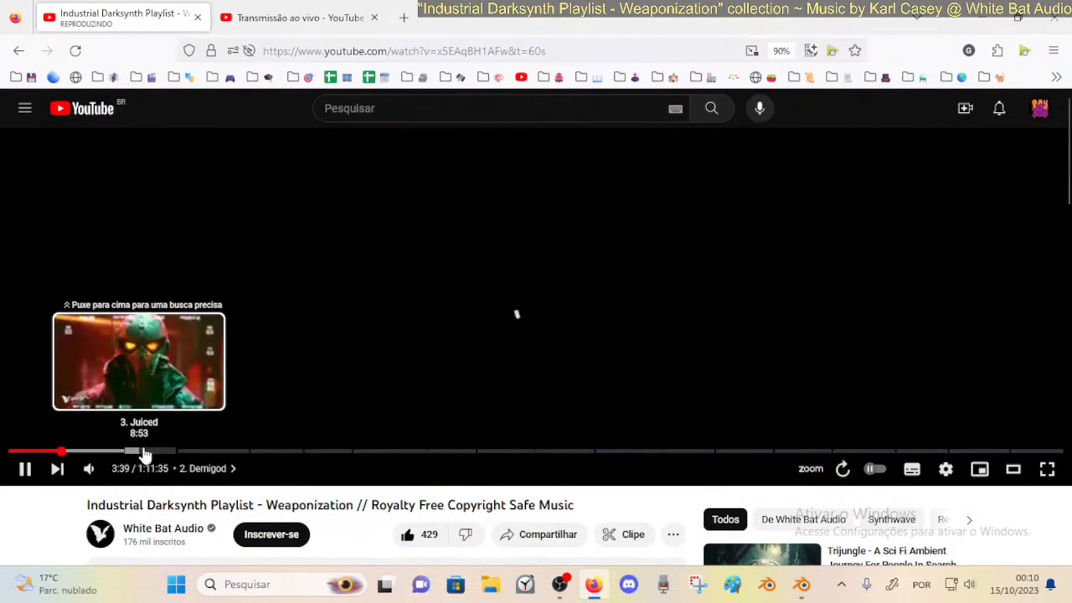
click(801, 584)
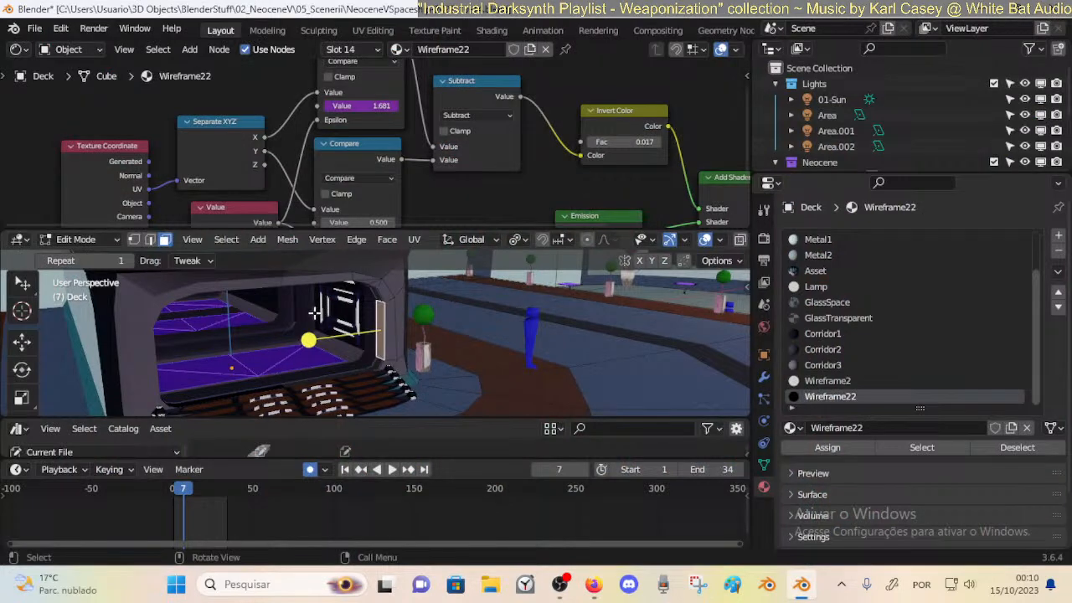
Save the file and move the timeline back to frame 0.
key(ctrl+s)
middle_drag(287, 350, 361, 347)
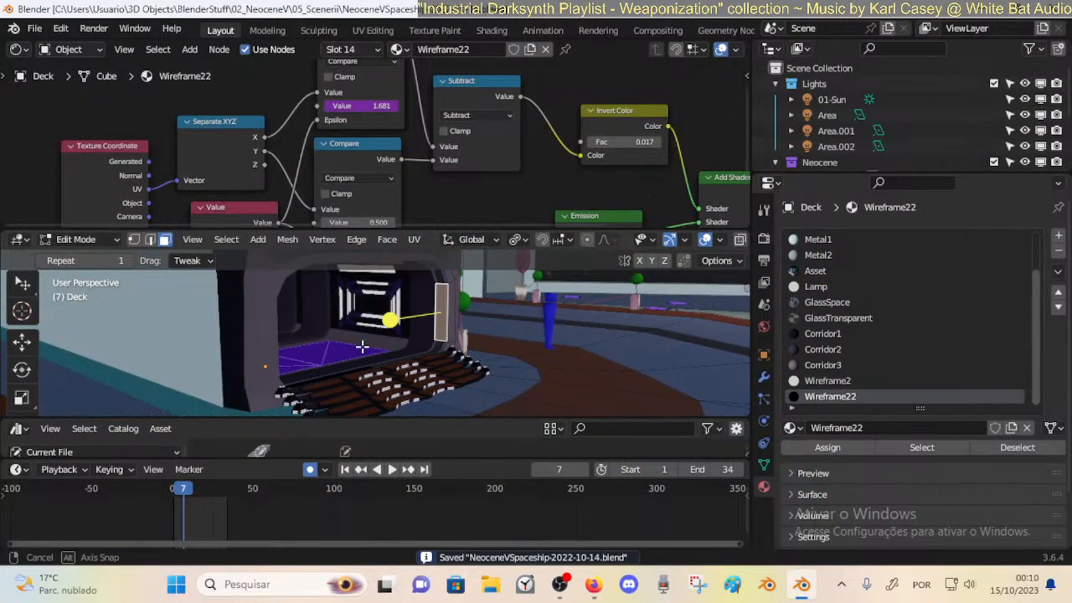
scroll(395, 345, up, 1)
drag(194, 494, 171, 492)
middle_drag(435, 311, 432, 348)
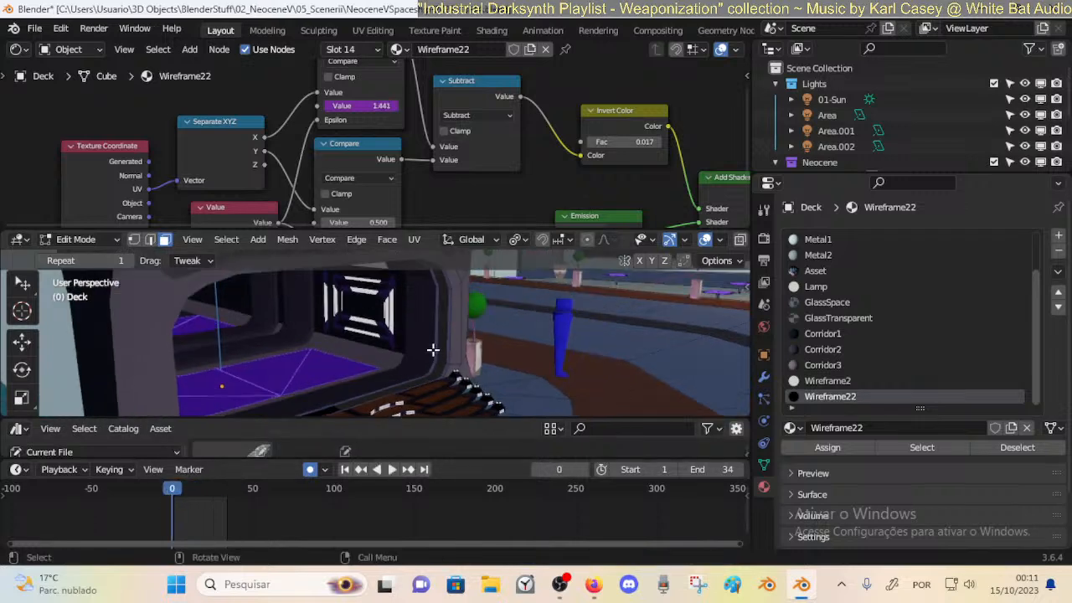
Switch the viewport shading to Material Preview.
scroll(724, 244, down, 3)
click(708, 240)
click(692, 240)
click(705, 240)
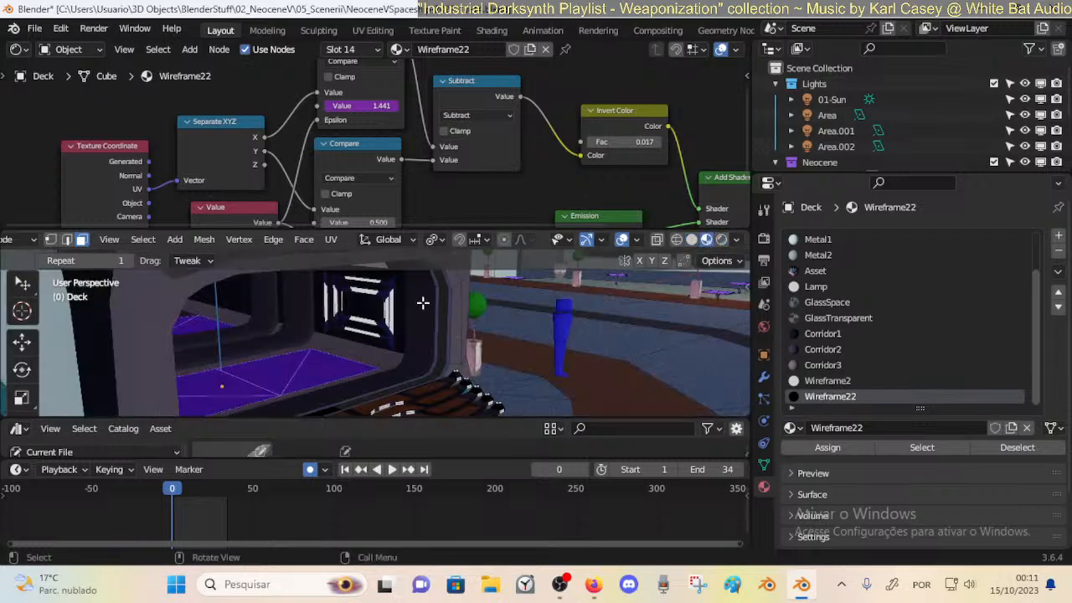
Set the expression of the upper Compare node's Value driver to var + 0.0.
click(369, 106)
right_click(373, 107)
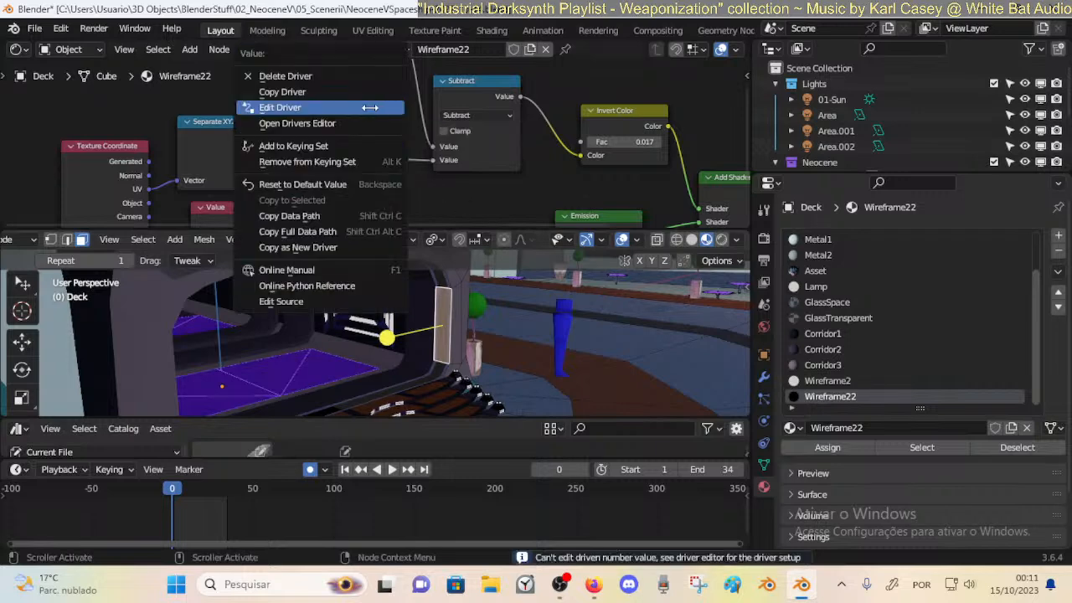
click(368, 108)
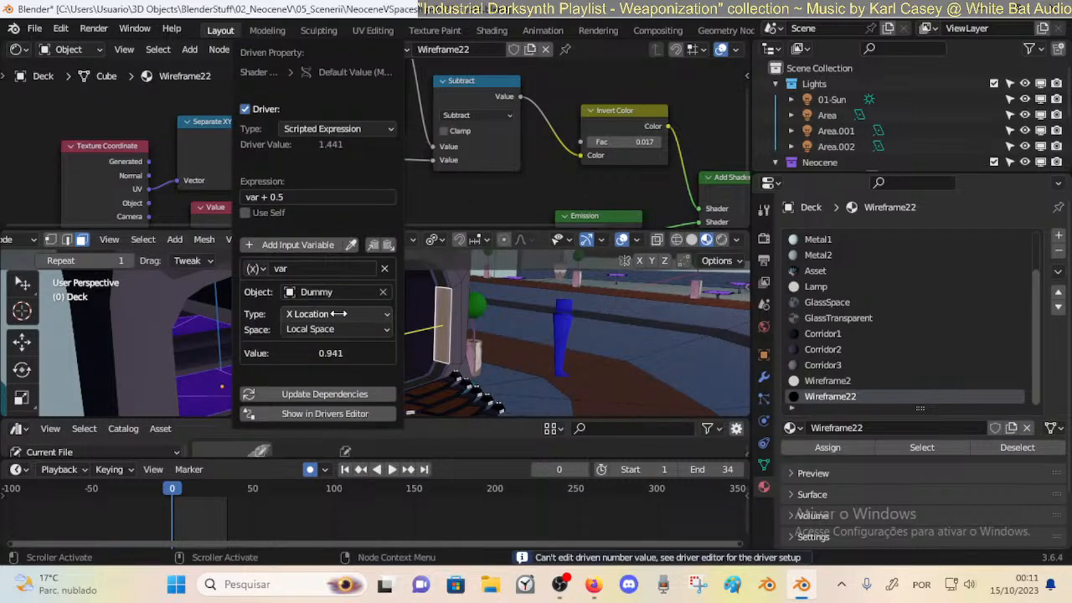
click(293, 195)
click(312, 196)
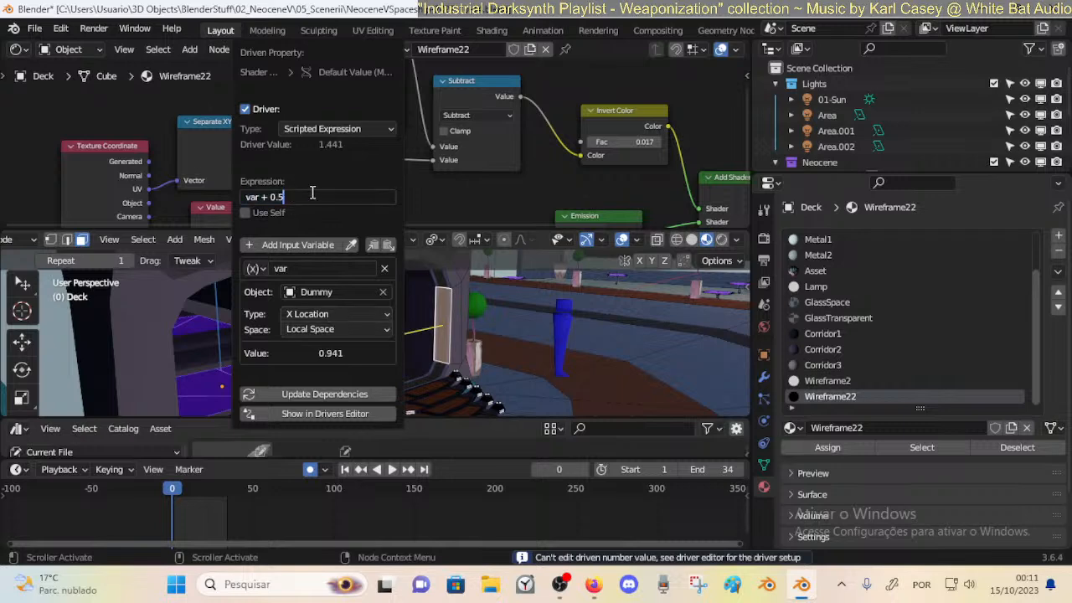
text(0)
key(Return)
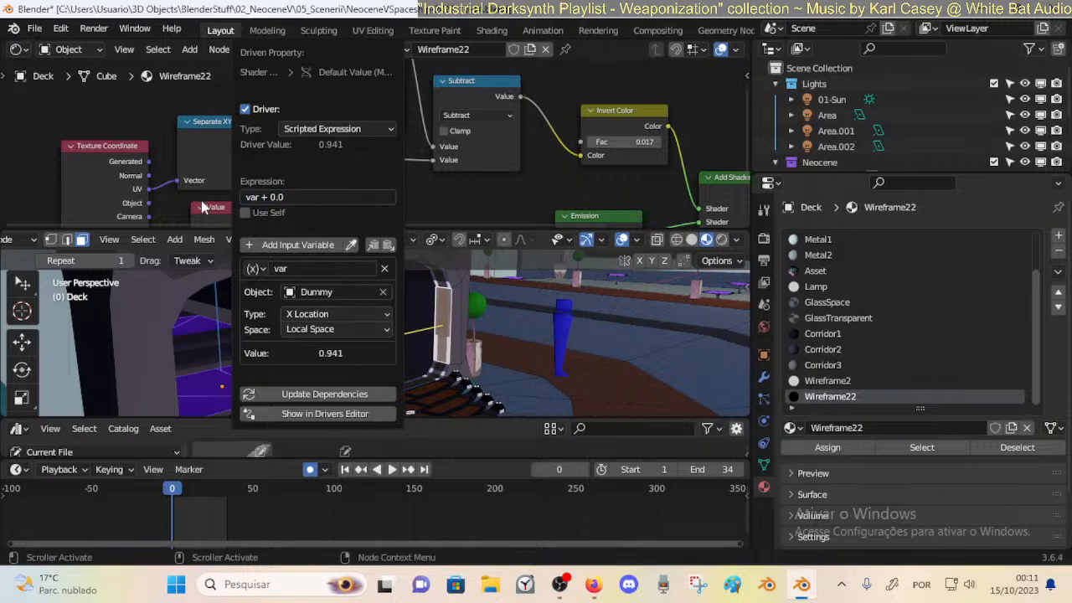
Play the animation and return the Deck to Object Mode while watching the pattern at the corridor entrance.
key(space)
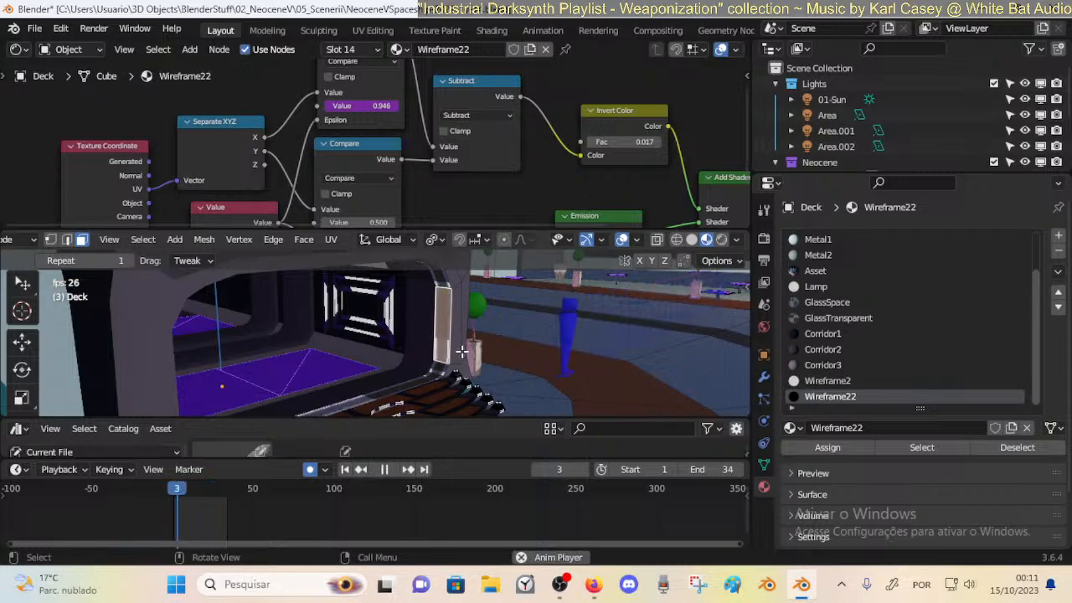
middle_drag(461, 352, 403, 322)
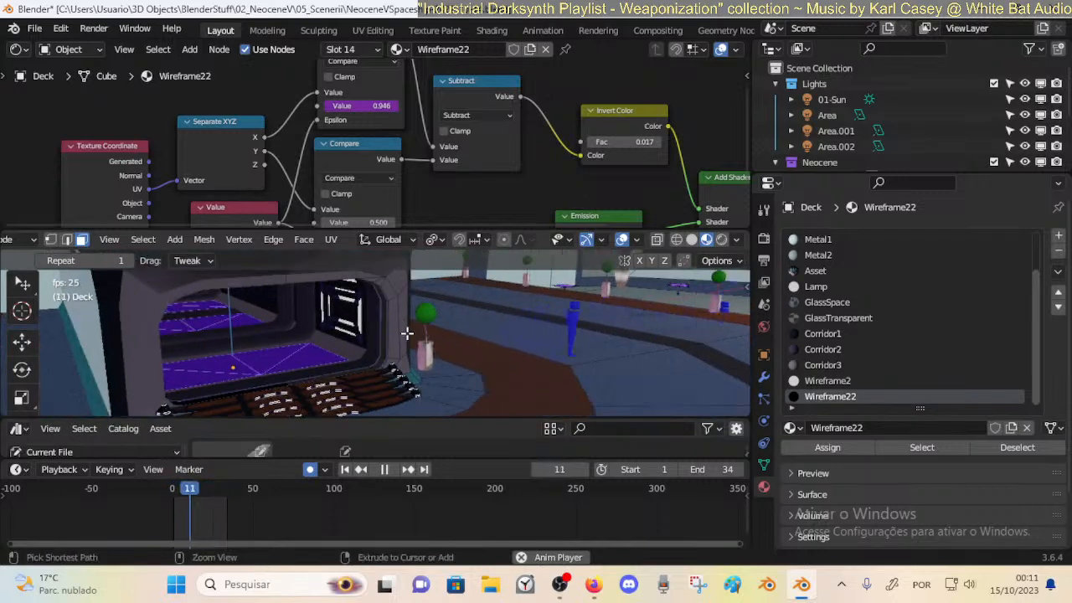
key(Tab)
mouse_move(408, 343)
middle_down()
mouse_move(438, 333)
mouse_move(423, 336)
middle_up()
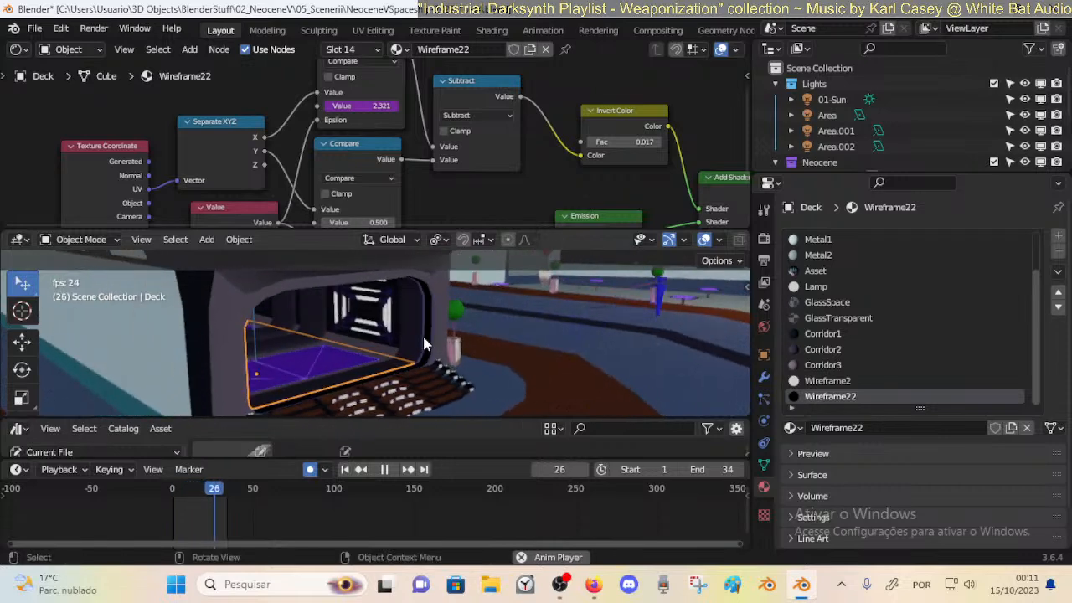
key(Escape)
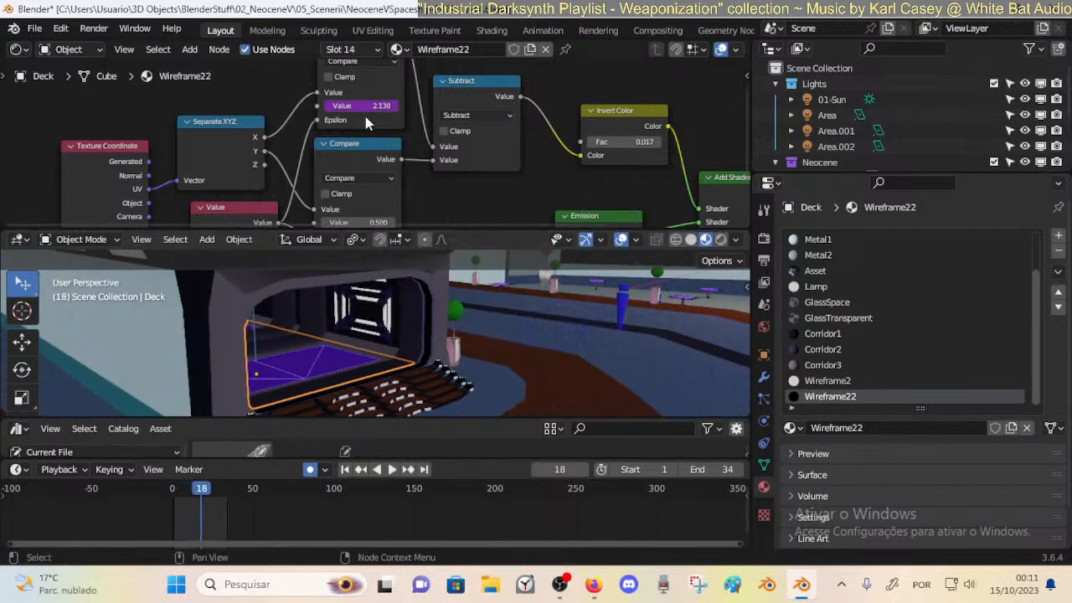
Change the expression of the upper Compare node's Value driver to cos(var) + 0.0.
right_click(363, 107)
click(301, 76)
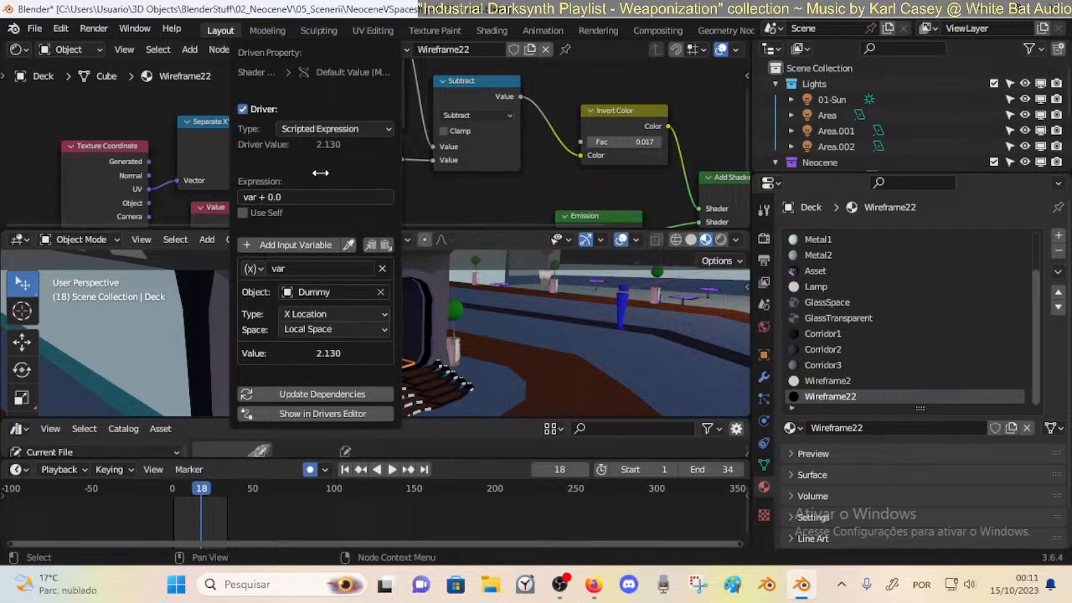
click(317, 198)
click(268, 197)
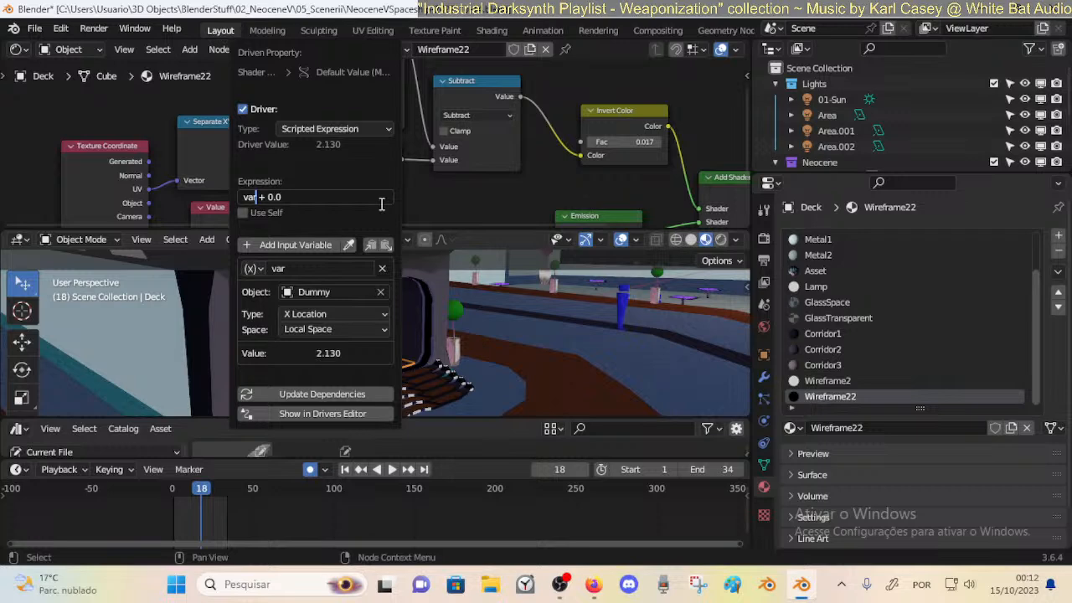
text(r)
text(s)
text(*)
key(Return)
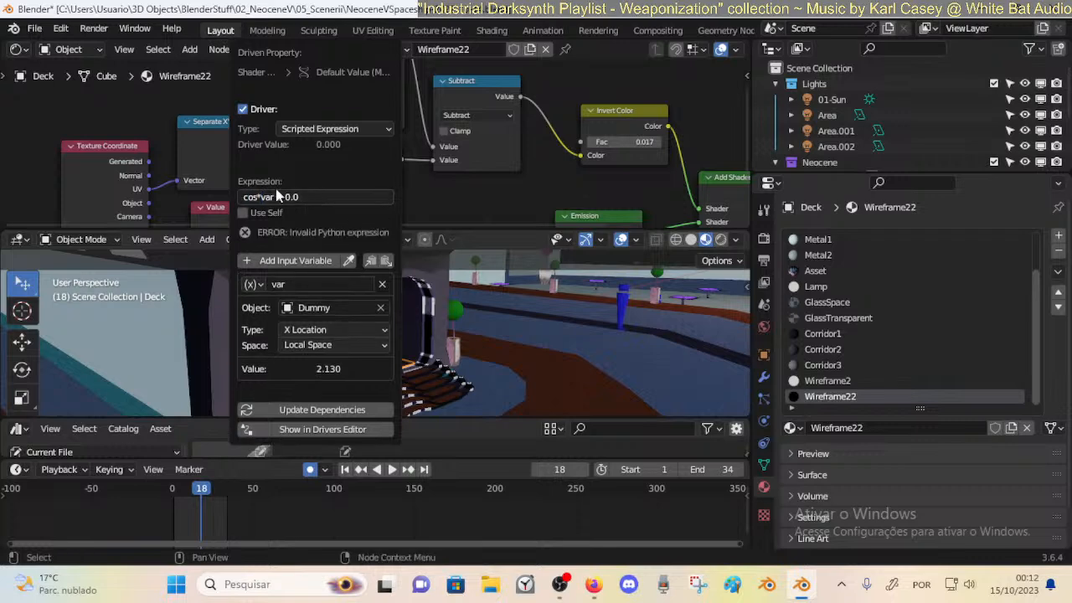
key(Right)
text((var))
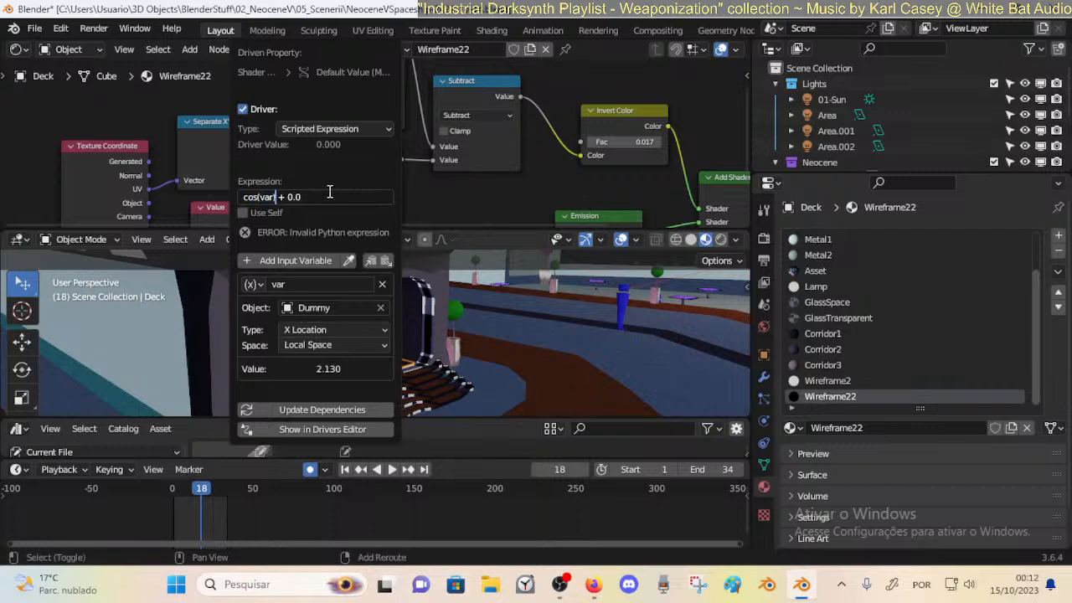
key(Return)
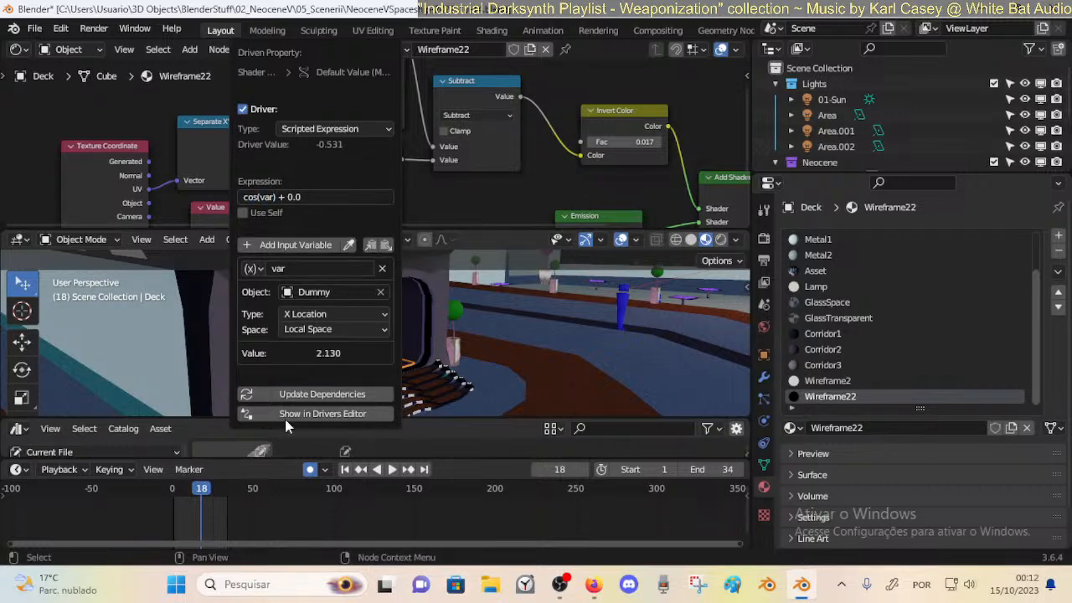
Preview the animation, and try tan(var) + 0.0 as the expression of the upper Compare node's Value driver.
key(space)
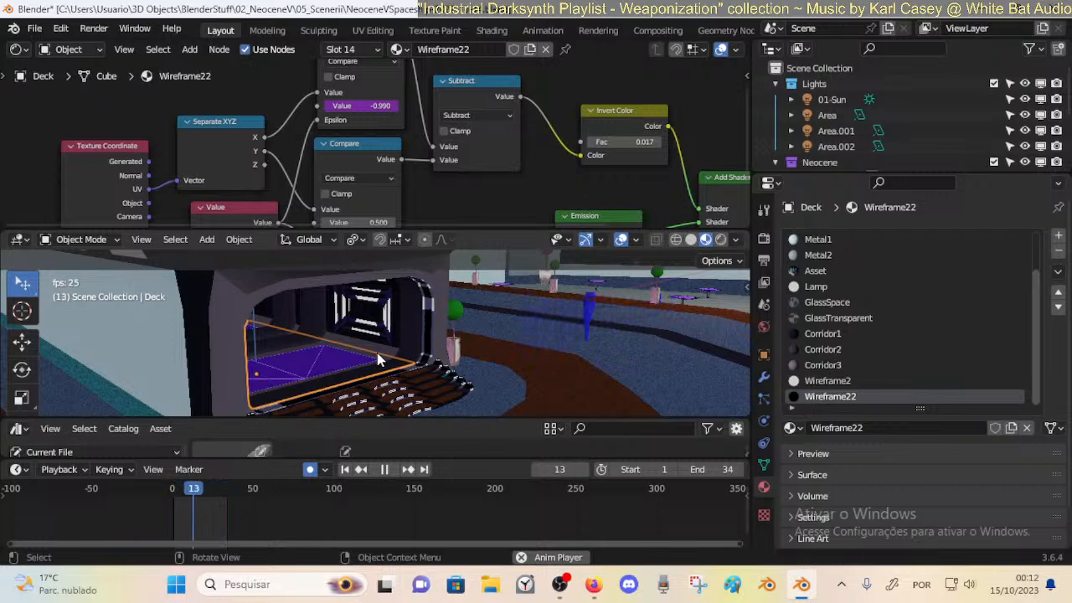
key(space)
right_click(366, 106)
click(366, 101)
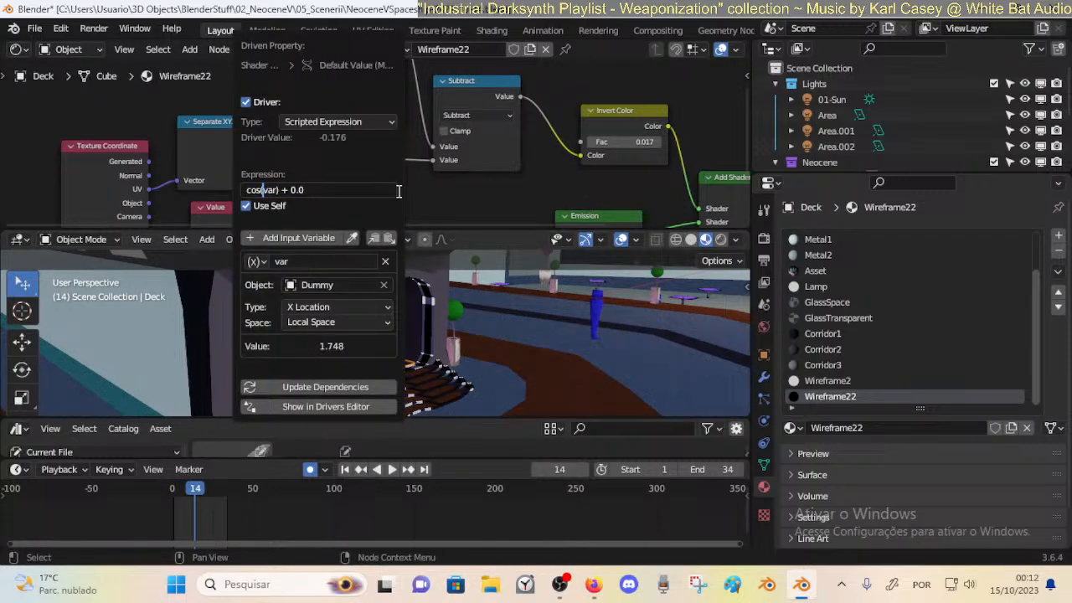
key(BackSpace)
key(BackSpace)
key(BackSpace)
text(tan)
key(Return)
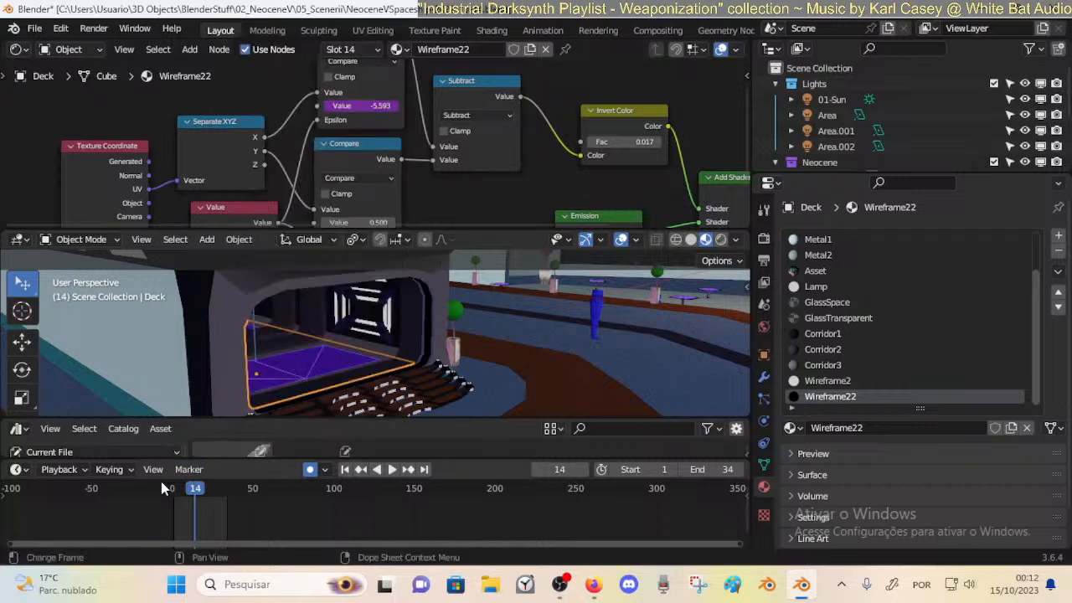
Play the animation to check the pattern at the corridor entrance, and move the playhead to frame 8.
key(space)
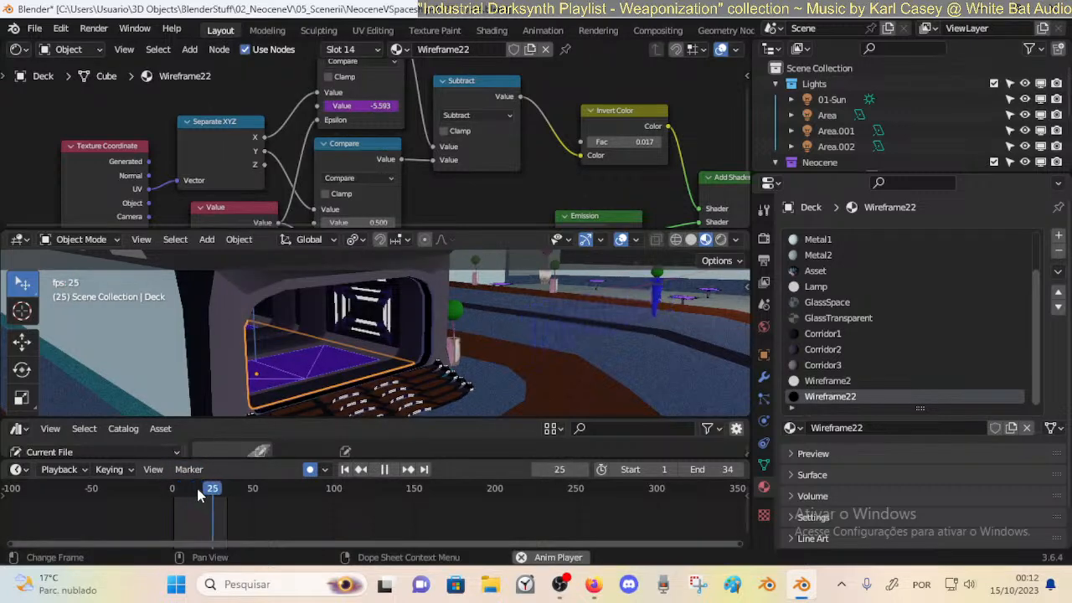
key(space)
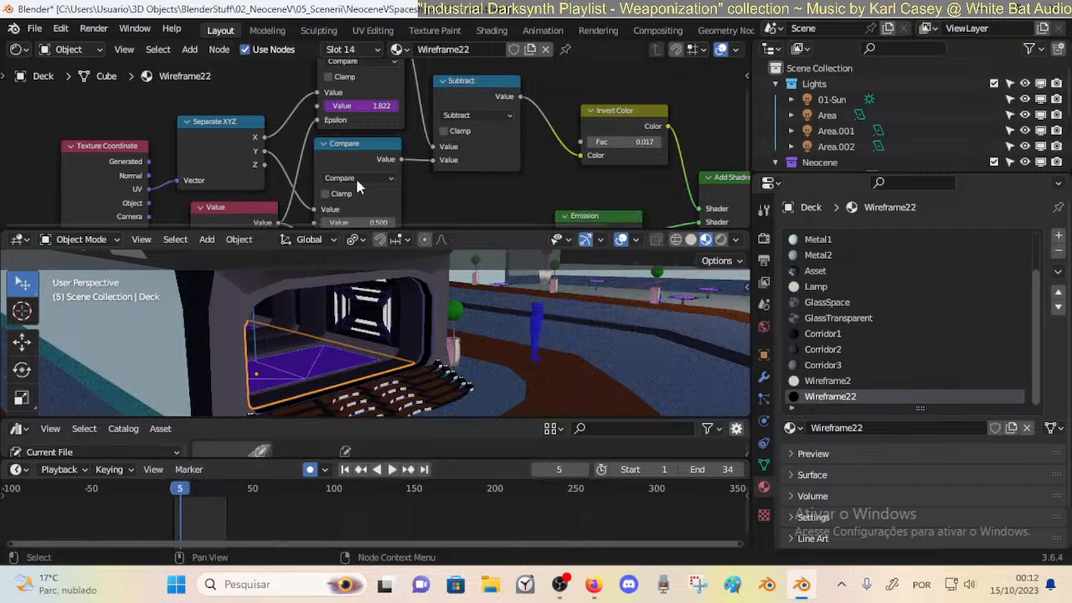
key(space)
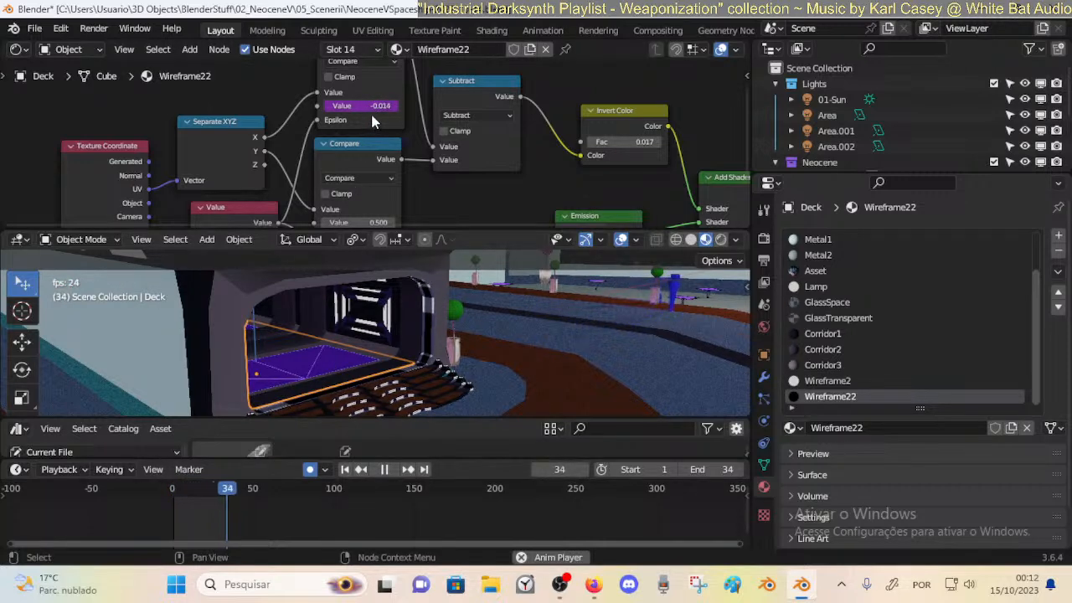
key(Escape)
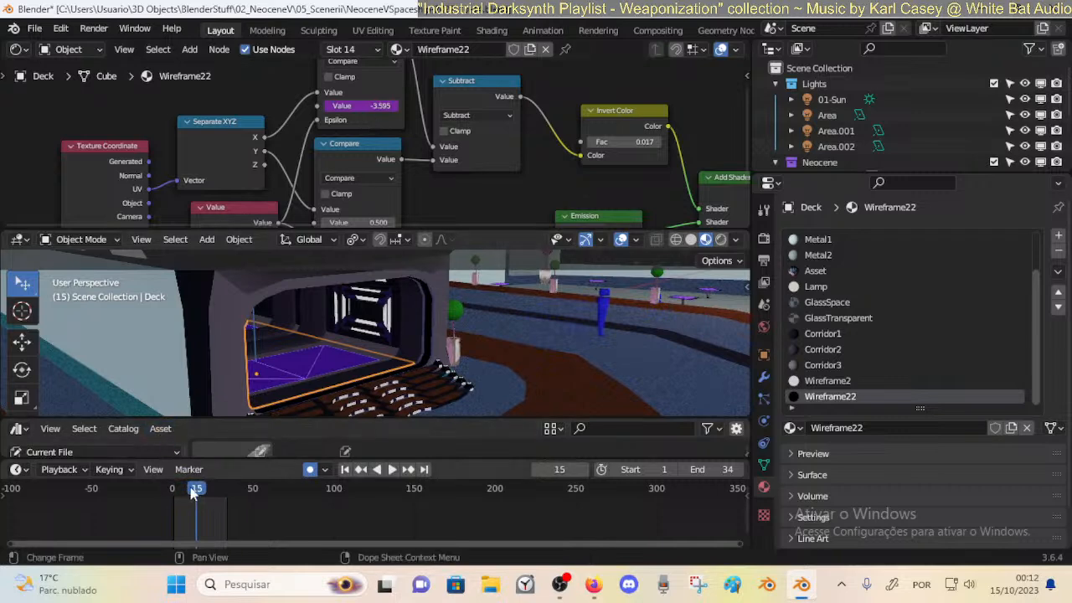
click(184, 494)
Change the expression of the upper Compare node's Value driver to sin(var) + 0.0.
right_click(360, 106)
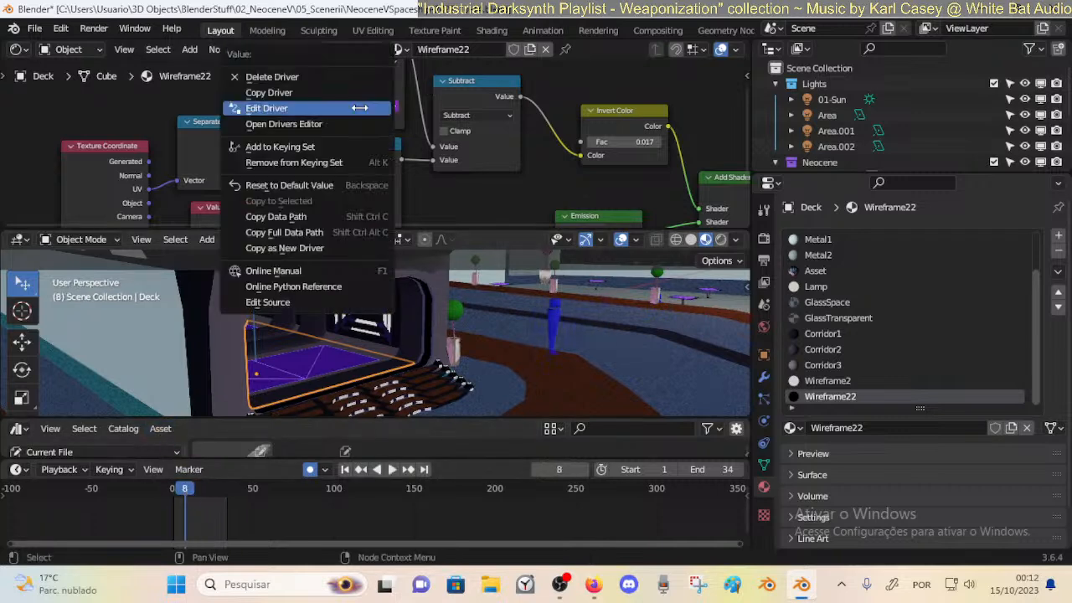
click(349, 108)
click(266, 201)
click(243, 198)
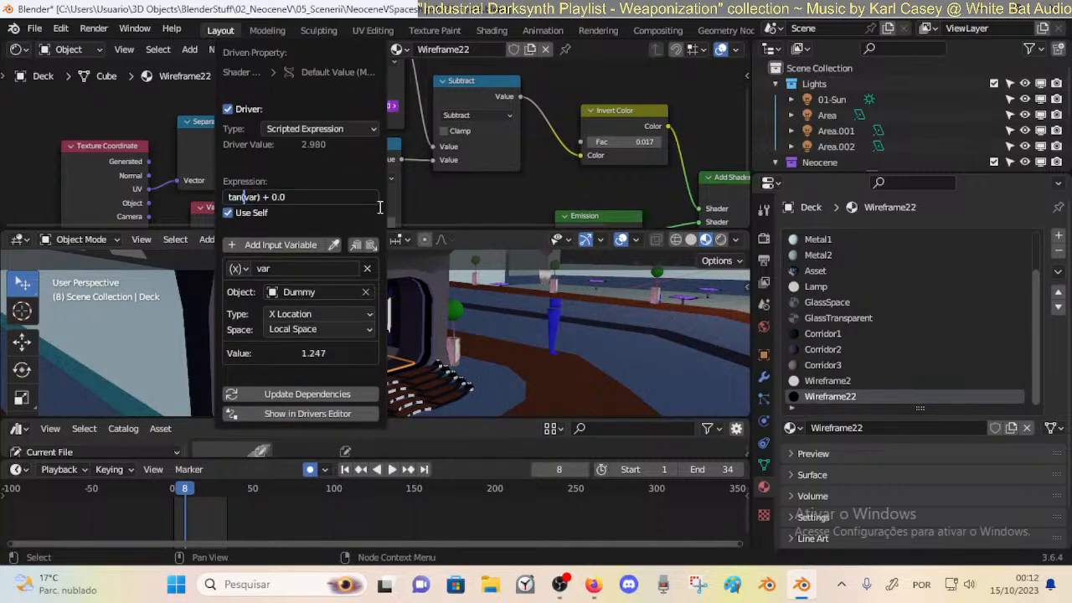
key(shift+Home)
text(sen)
key(Return)
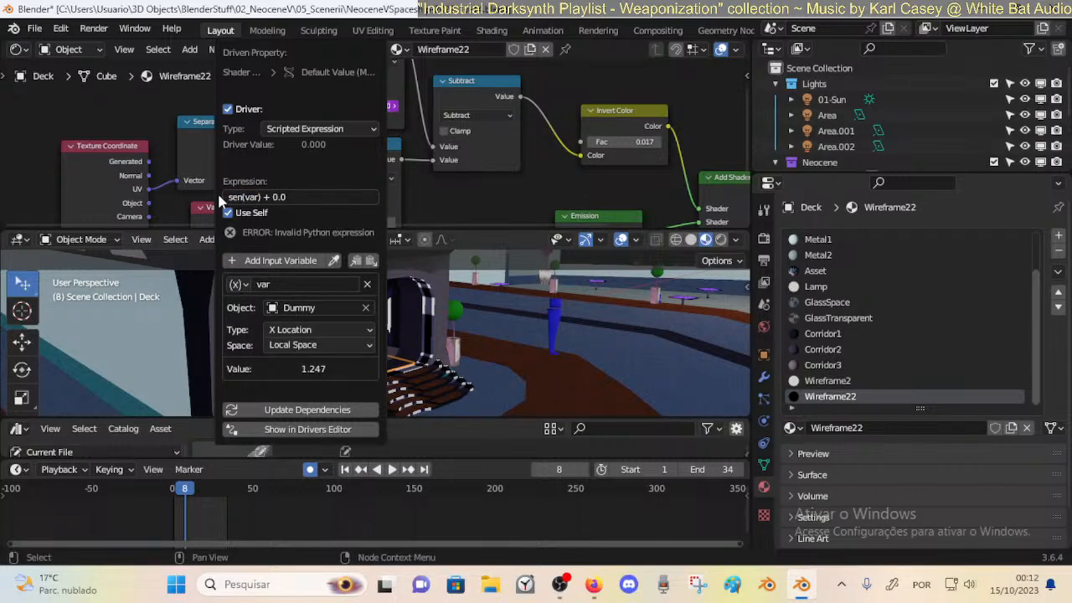
double_click(237, 197)
key(BackSpace)
text(i)
key(Return)
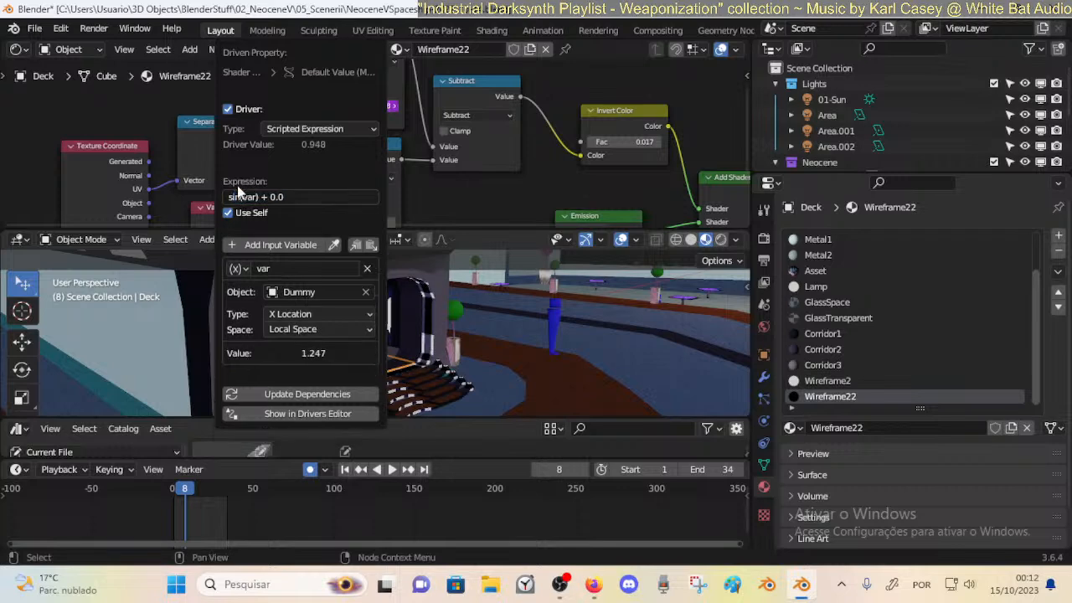
Play the animation from frame 0 while watching the pattern at the corridor entrance.
click(177, 489)
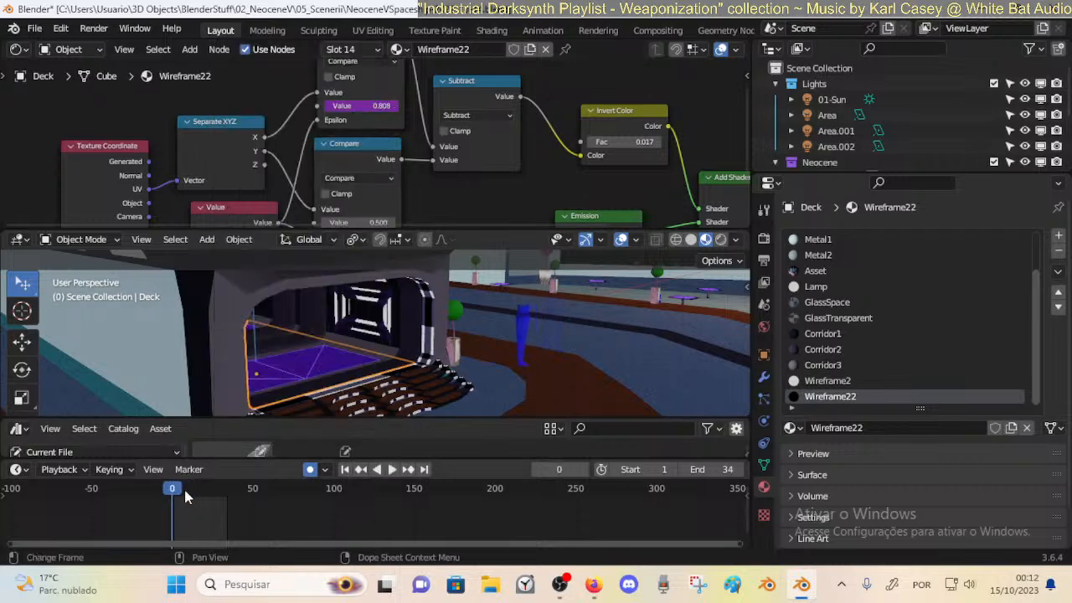
key(space)
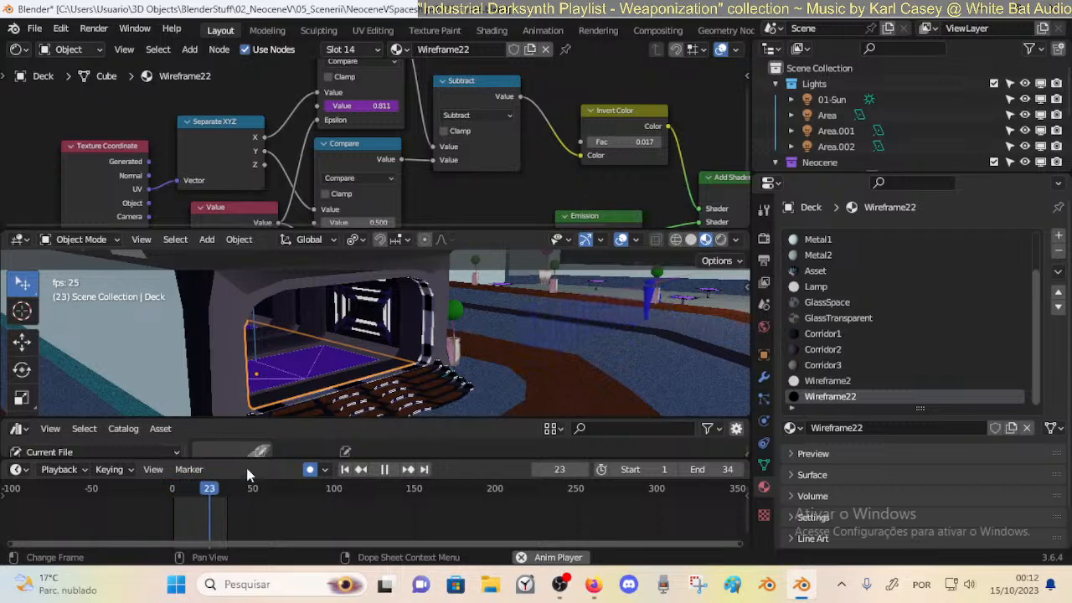
Stop the animation playback, select the blue Dummy figure beside the corridor entrance and save the file.
middle_drag(412, 305, 453, 341)
key(Escape)
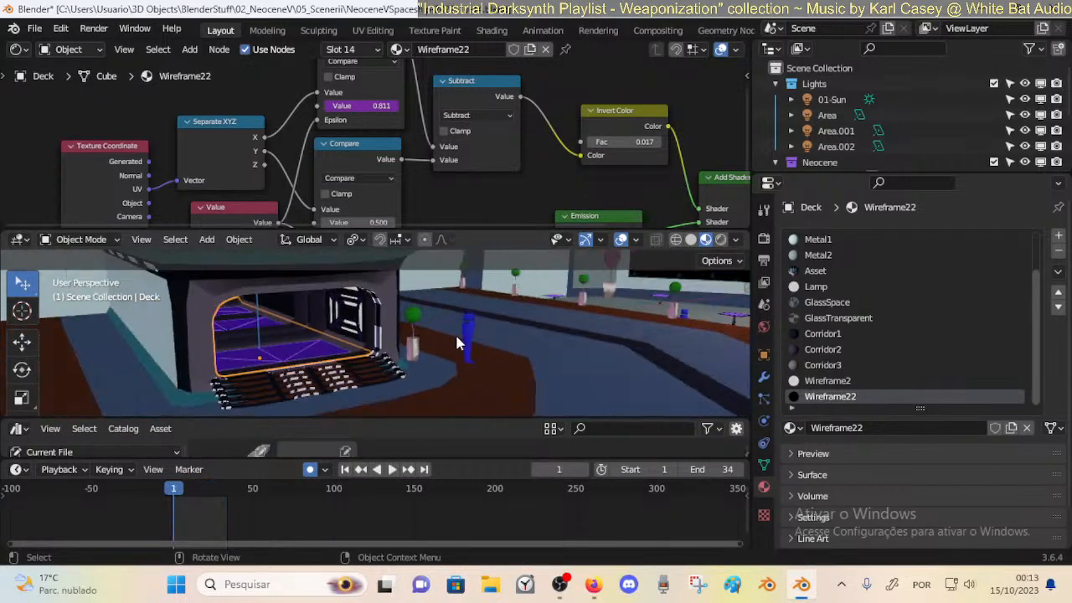
click(469, 339)
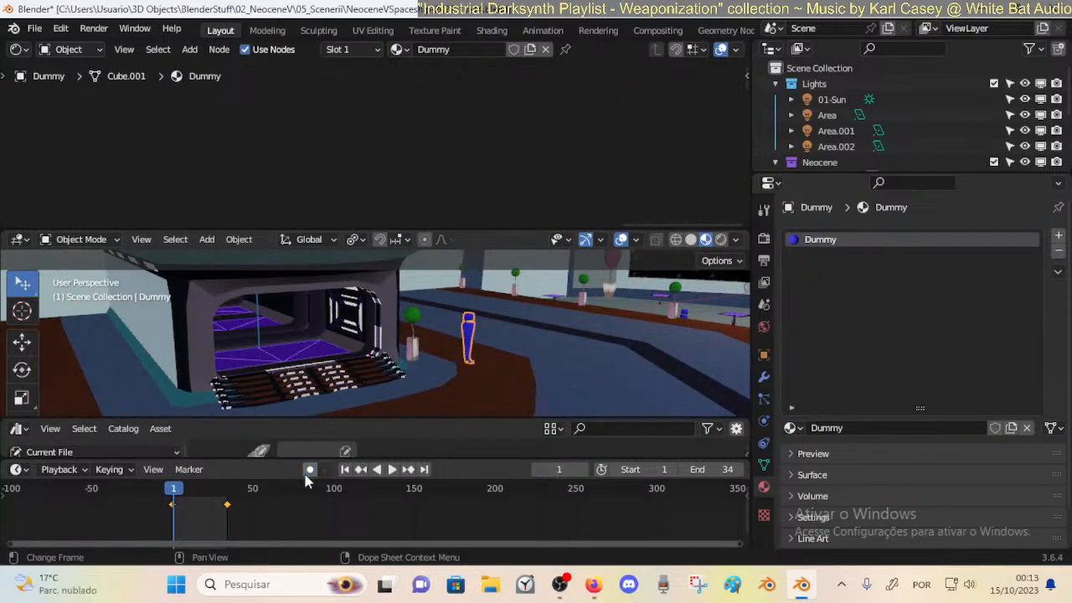
key(ctrl+s)
Try to shift the Dummy along Z without keyframing it, and play the animation to check the move.
key(g)
key(z)
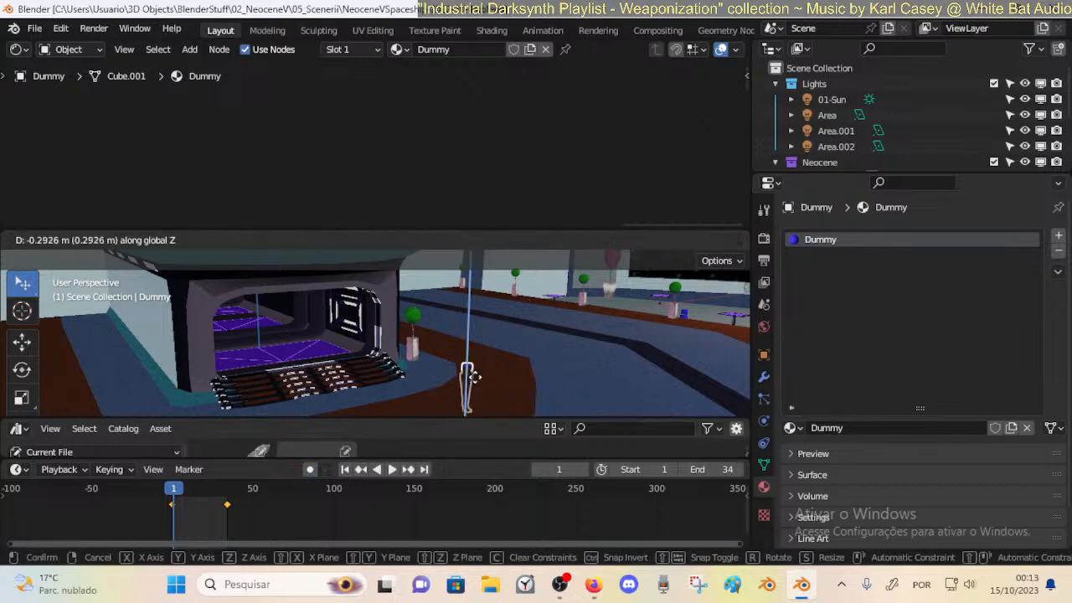
click(460, 308)
key(space)
middle_drag(344, 327, 406, 329)
key(space)
scroll(457, 319, down, 1)
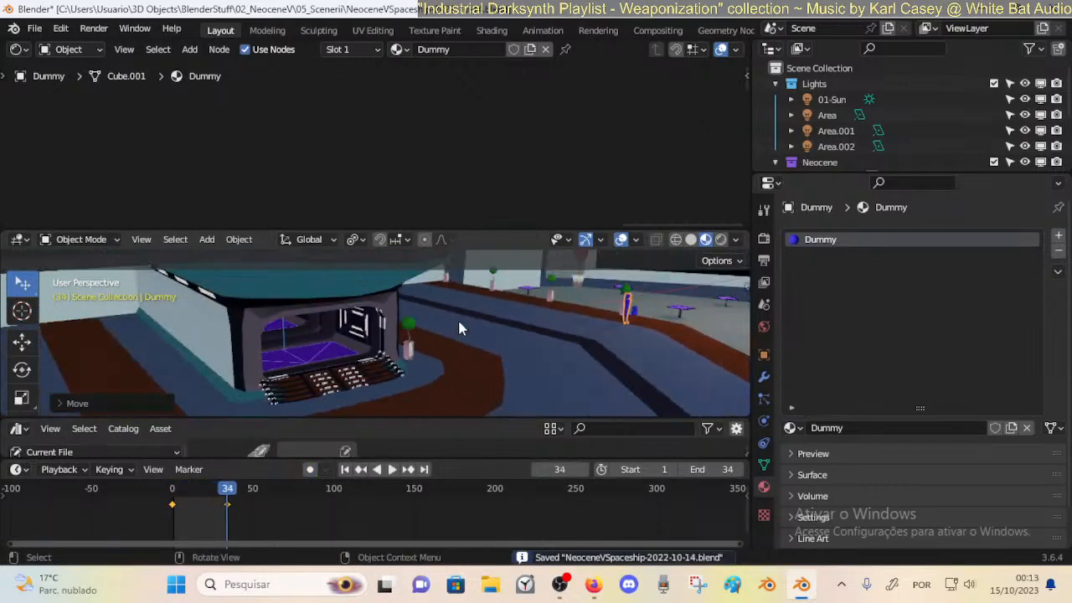
drag(234, 490, 129, 486)
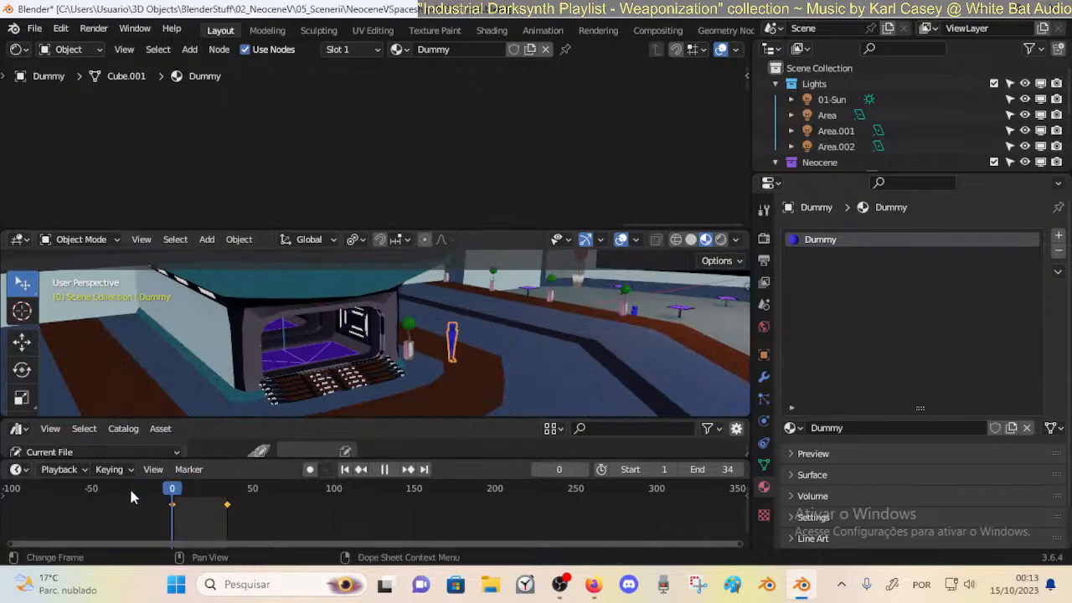
Save the file and try to lower the Dummy along Z below the deck floor at frame 0.
key(Tab)
key(Tab)
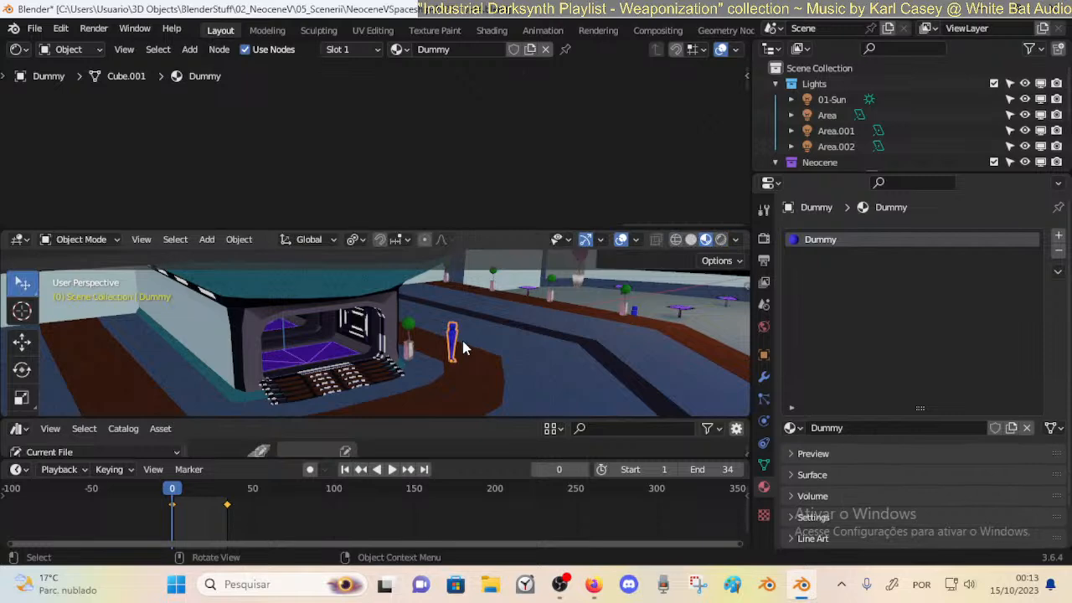
key(ctrl+s)
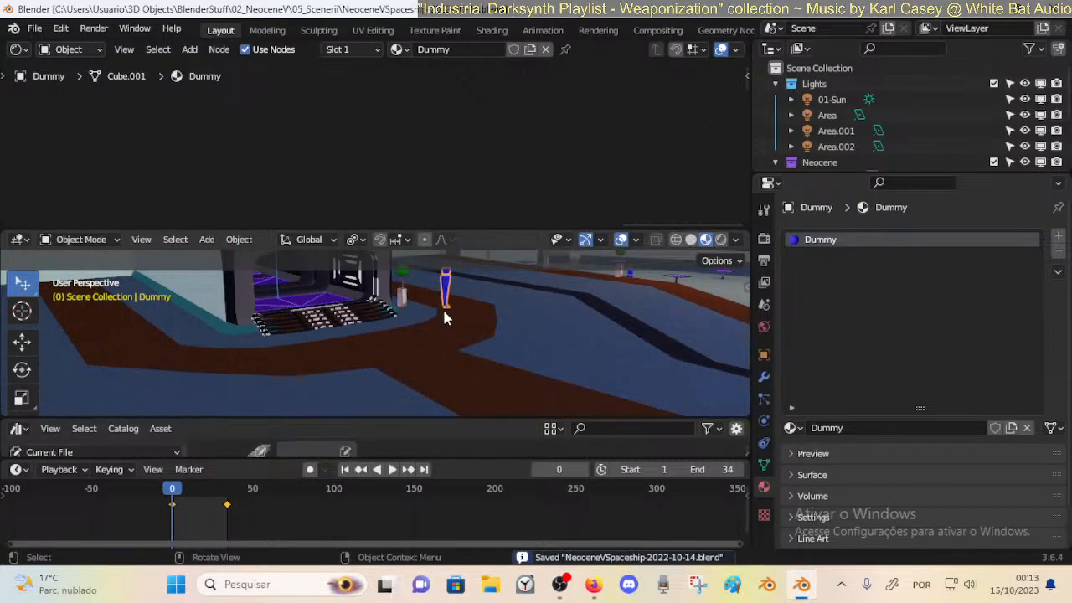
key(g)
key(z)
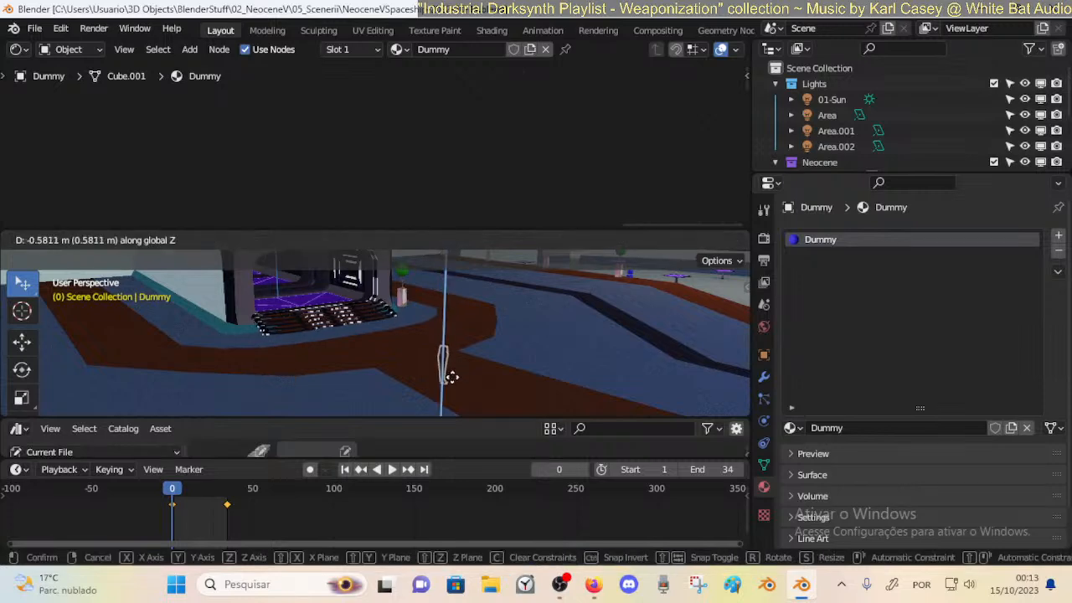
click(450, 365)
middle_drag(450, 362, 437, 298)
right_click(434, 313)
mouse_move(434, 312)
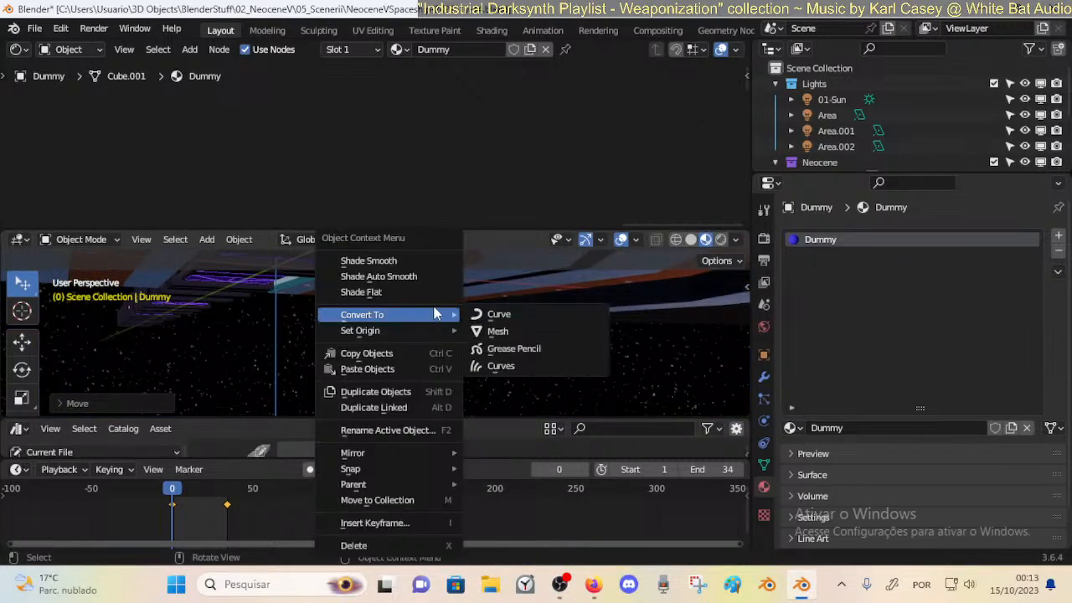
key(Escape)
key(ctrl+a)
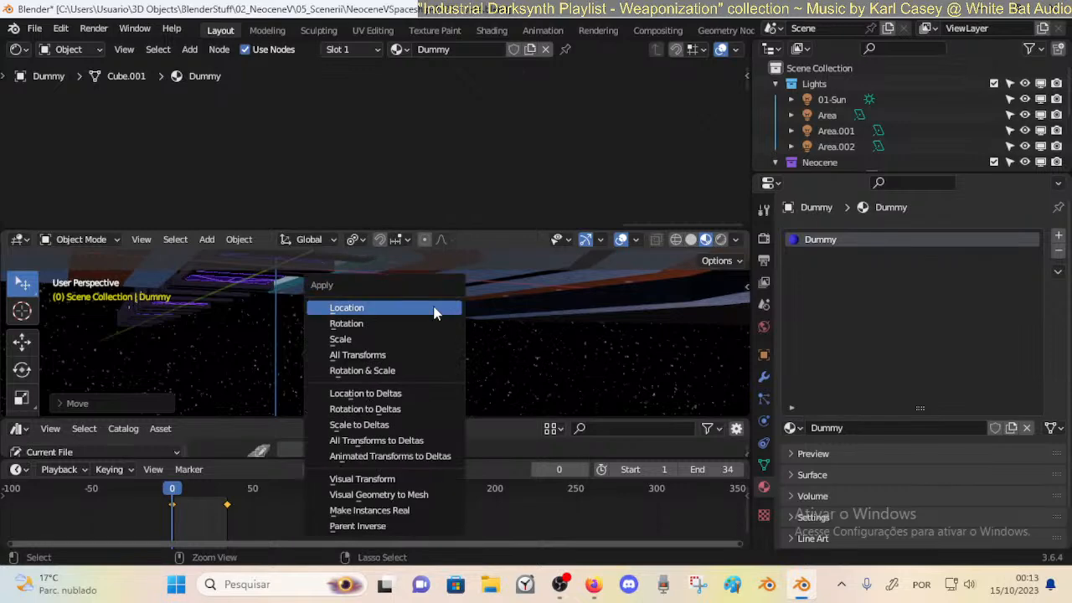
click(415, 347)
click(416, 349)
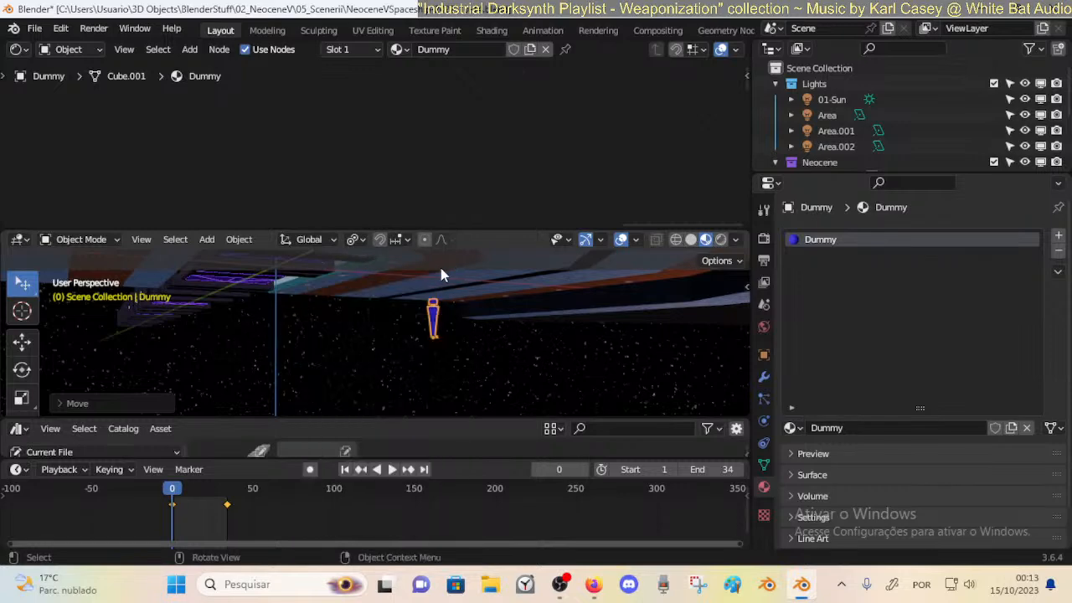
Play the animation to check the Dummy's height along its path across the deck.
middle_drag(439, 289, 438, 333)
key(space)
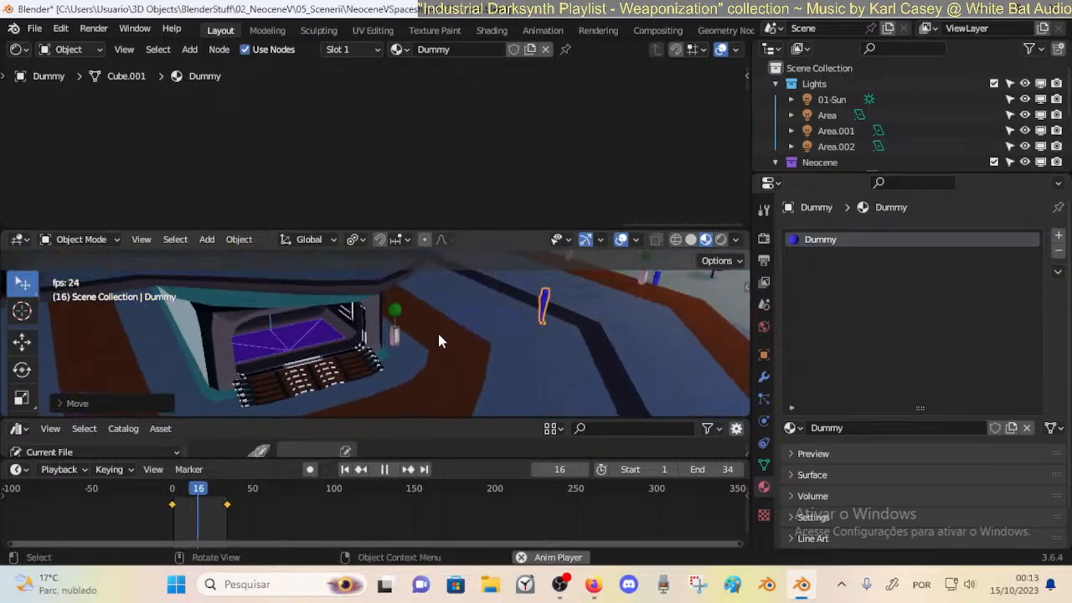
key(space)
key(Tab)
key(Tab)
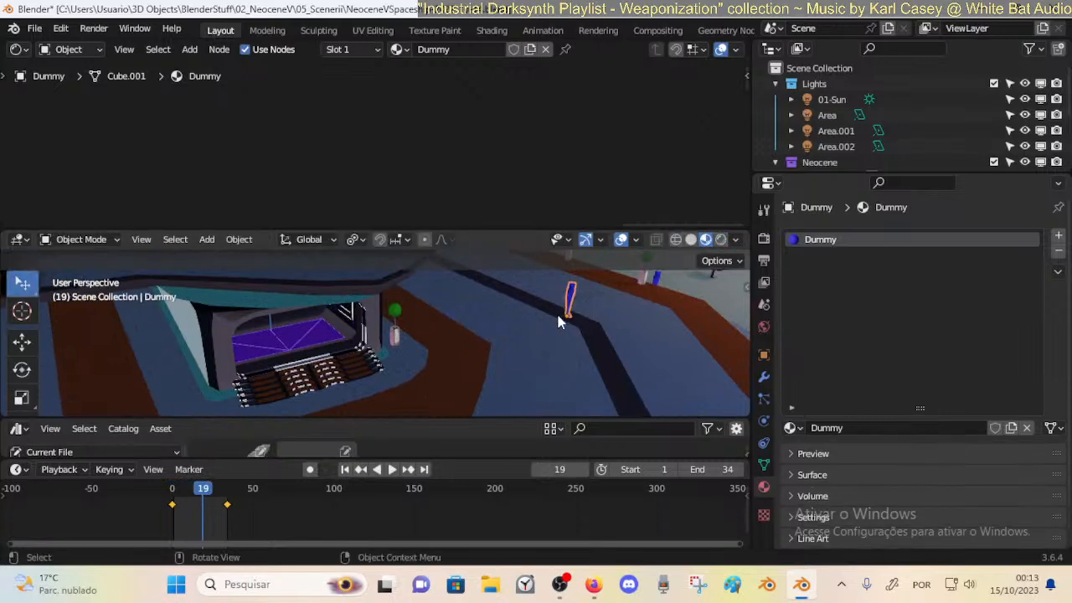
key(space)
key(space)
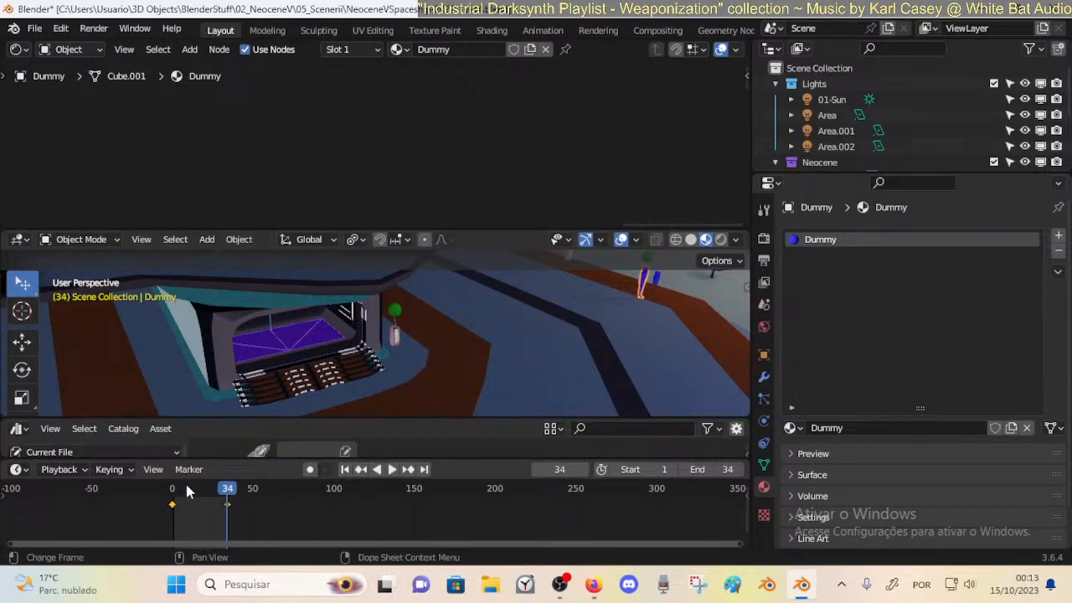
key(Down)
middle_drag(397, 387, 409, 359)
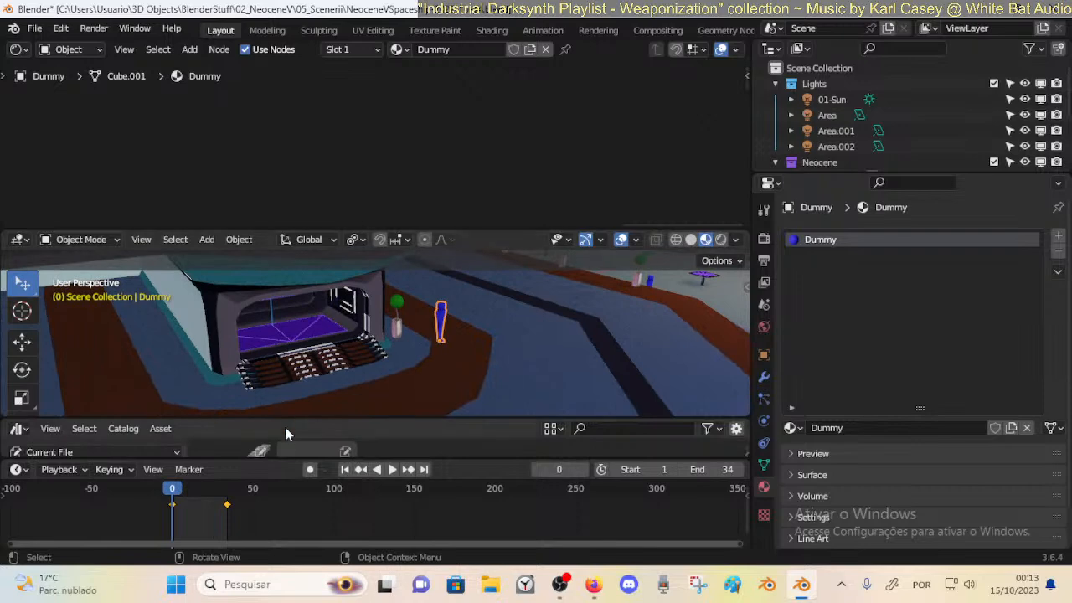
Enable auto keying and lower the Dummy along Z below the deck floor at frame 0.
drag(252, 488, 172, 488)
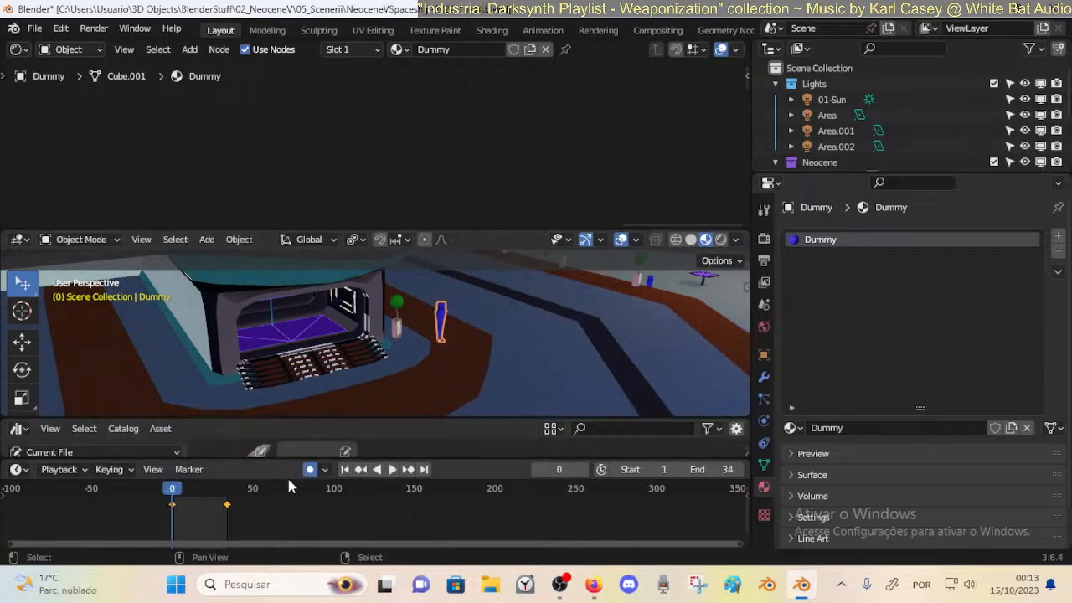
middle_drag(424, 384, 429, 284)
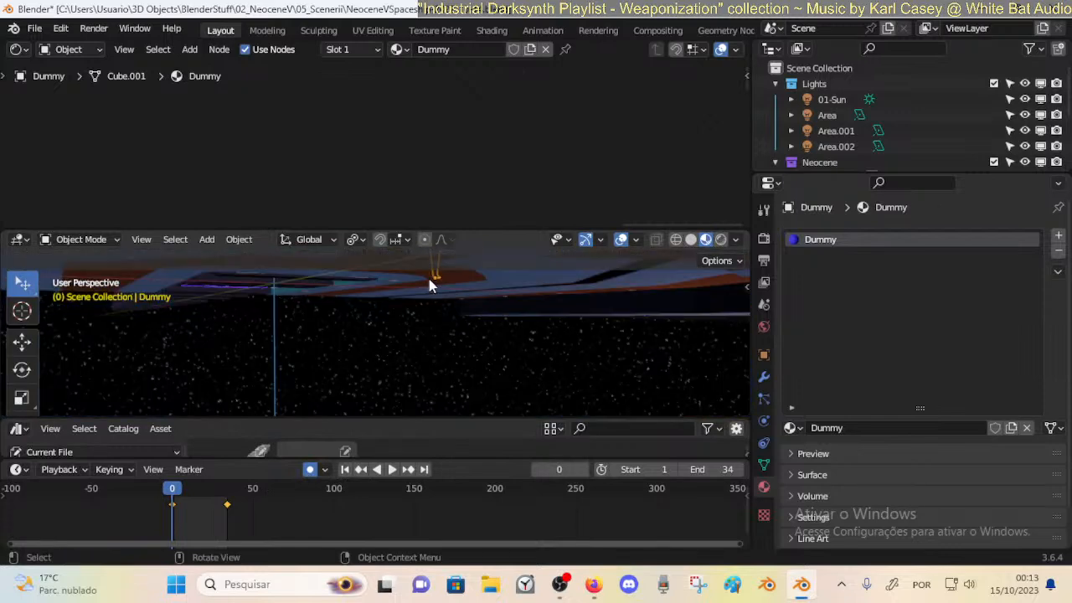
key(g)
key(z)
click(425, 342)
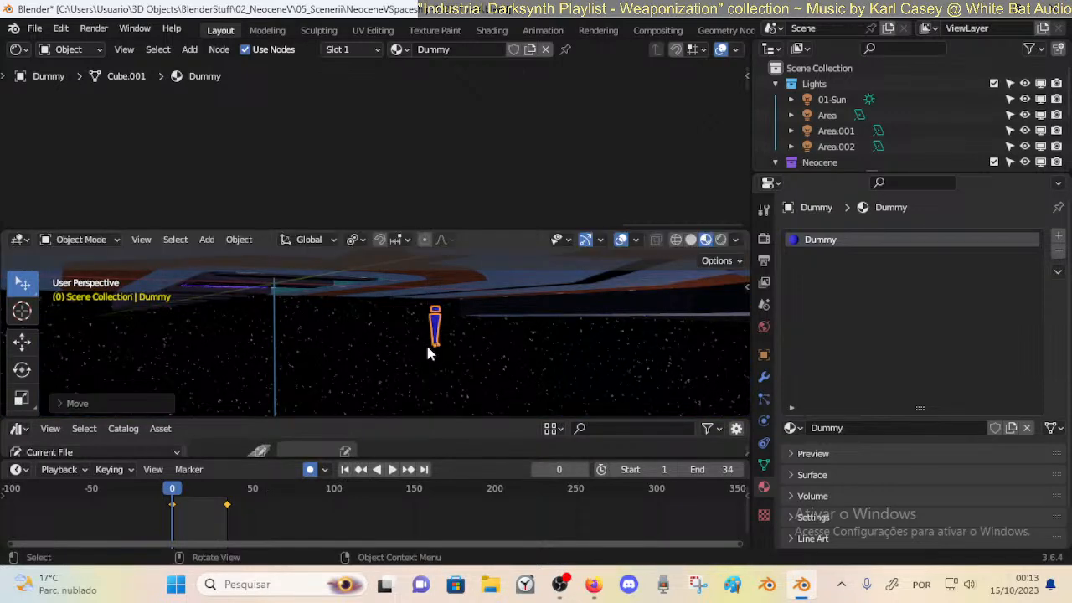
middle_drag(425, 342, 423, 406)
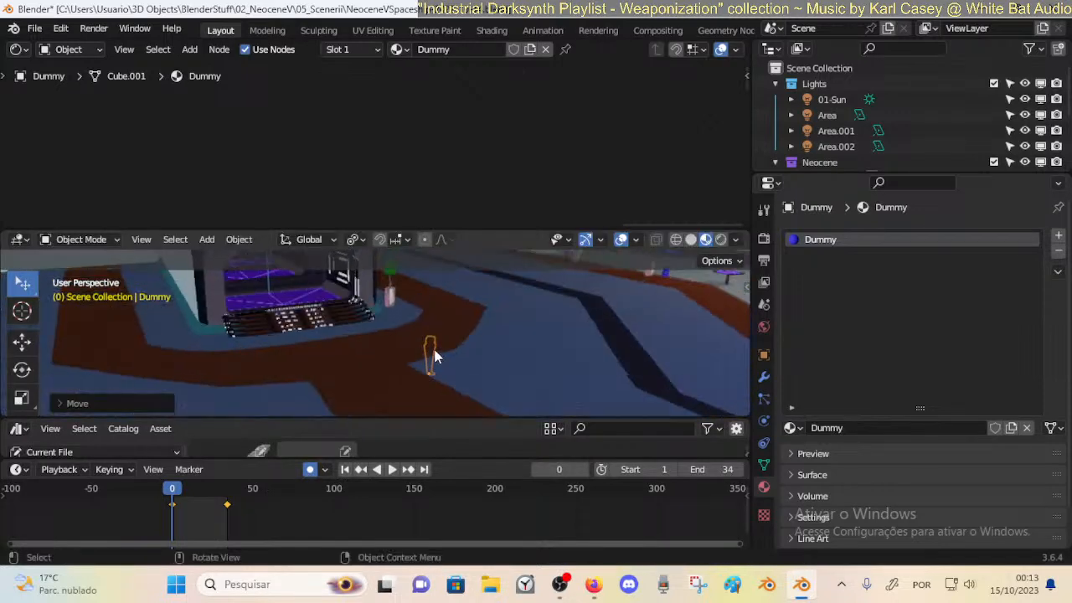
Go to the keyframe at frame 34 and lower the Dummy along Z below the deck floor.
click(227, 504)
key(Up)
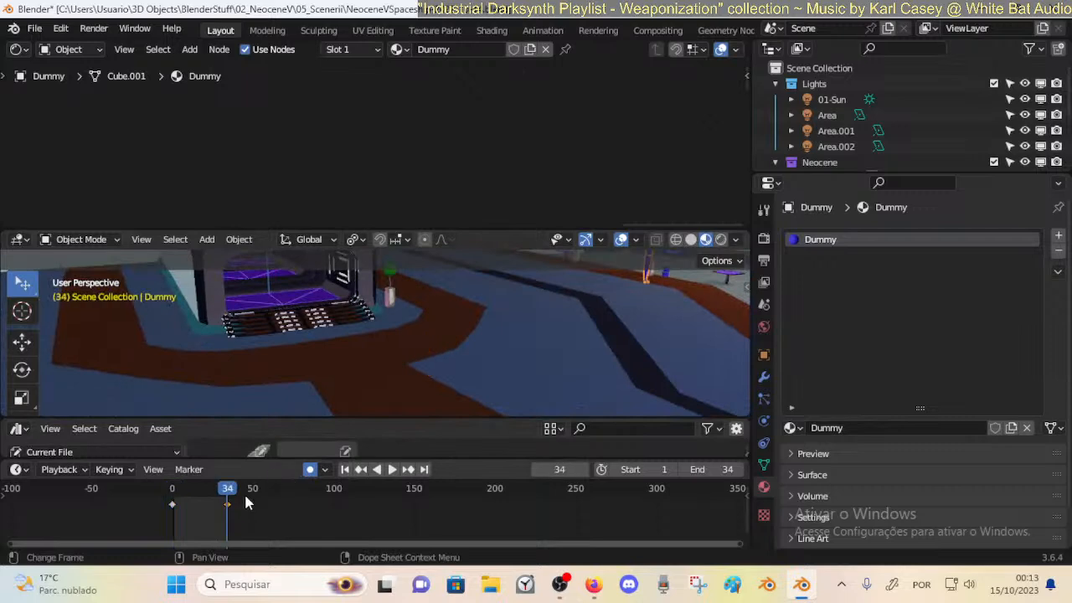
scroll(591, 348, down, 2)
middle_drag(584, 355, 544, 350)
key(g)
key(z)
click(573, 360)
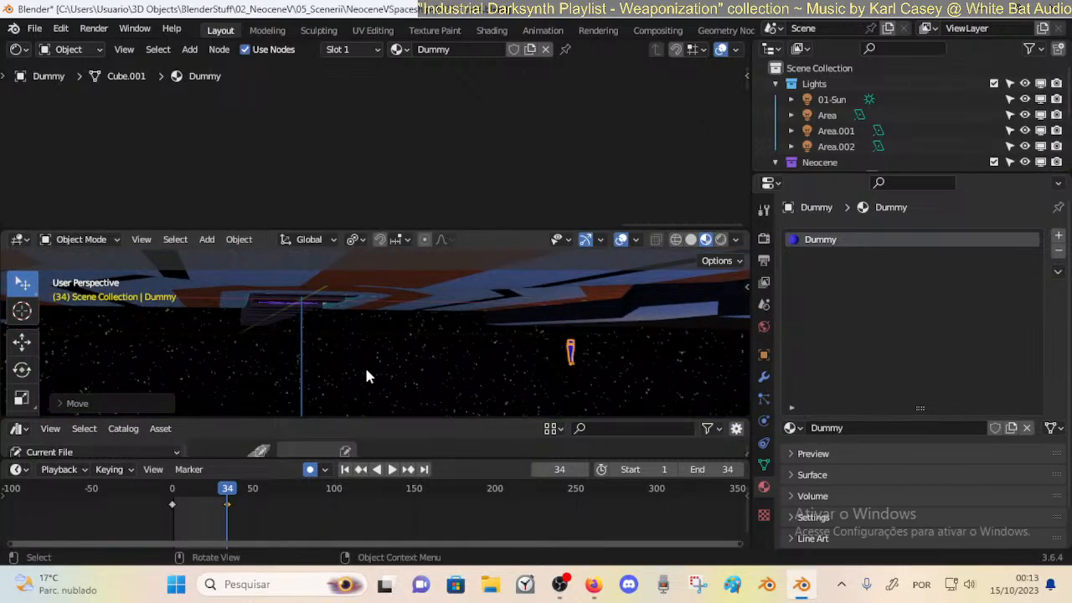
Play the animation to check the Dummy's path below the deck, and disable auto keying.
key(space)
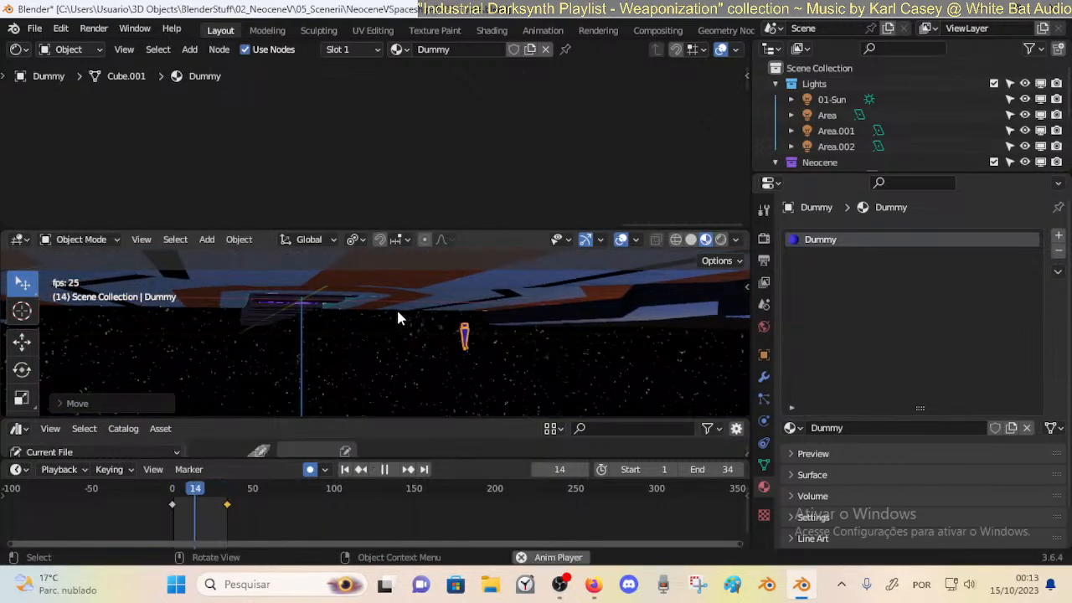
key(space)
mouse_move(396, 312)
middle_down()
mouse_move(410, 310)
mouse_move(405, 329)
middle_up()
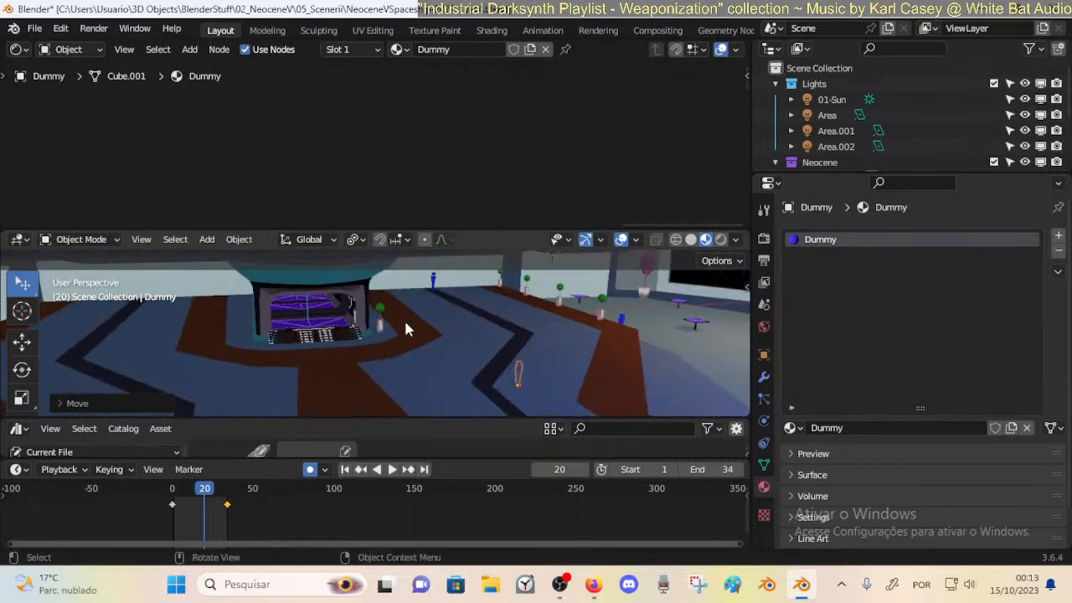
key(ctrl+Tab)
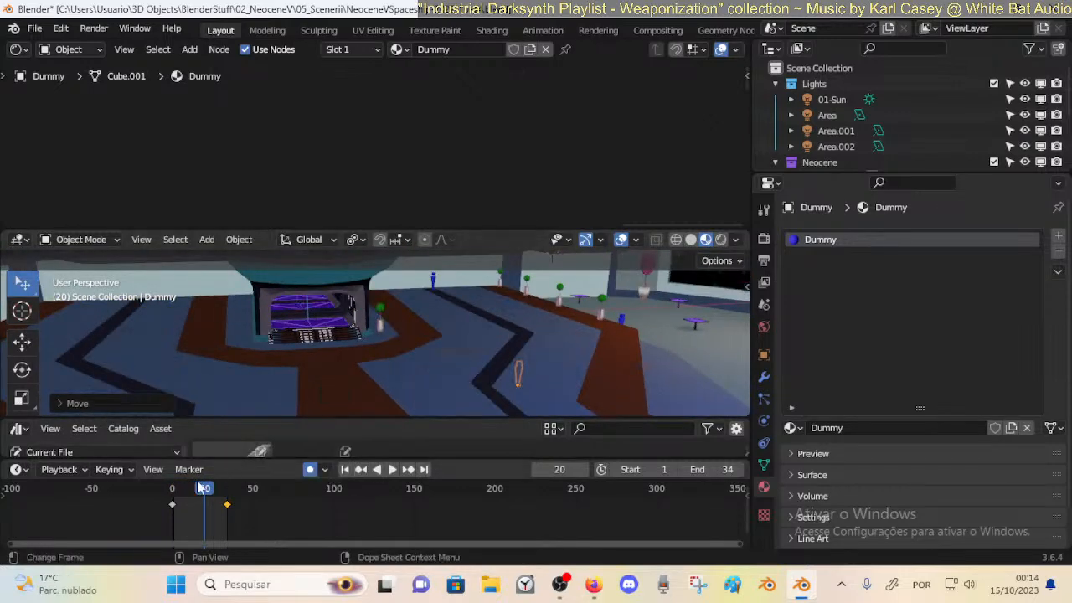
click(309, 469)
Enlarge the 3D viewport and play the animation while viewing the corridor entrance from the front.
scroll(367, 353, up, 4)
key(space)
middle_drag(367, 353, 447, 376)
scroll(428, 366, up, 3)
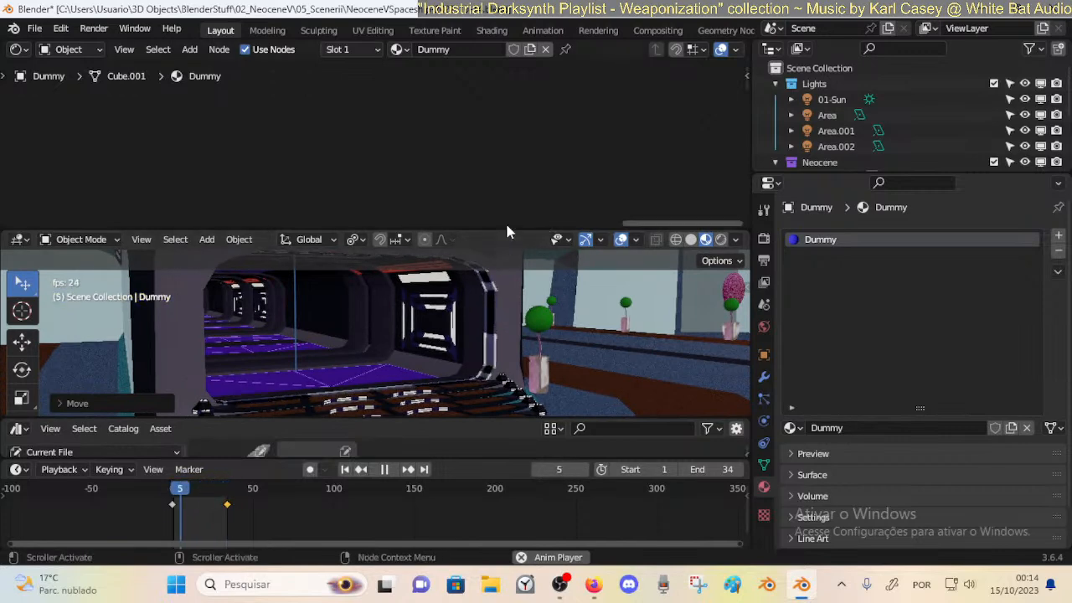
drag(505, 228, 506, 169)
middle_drag(461, 275, 461, 345)
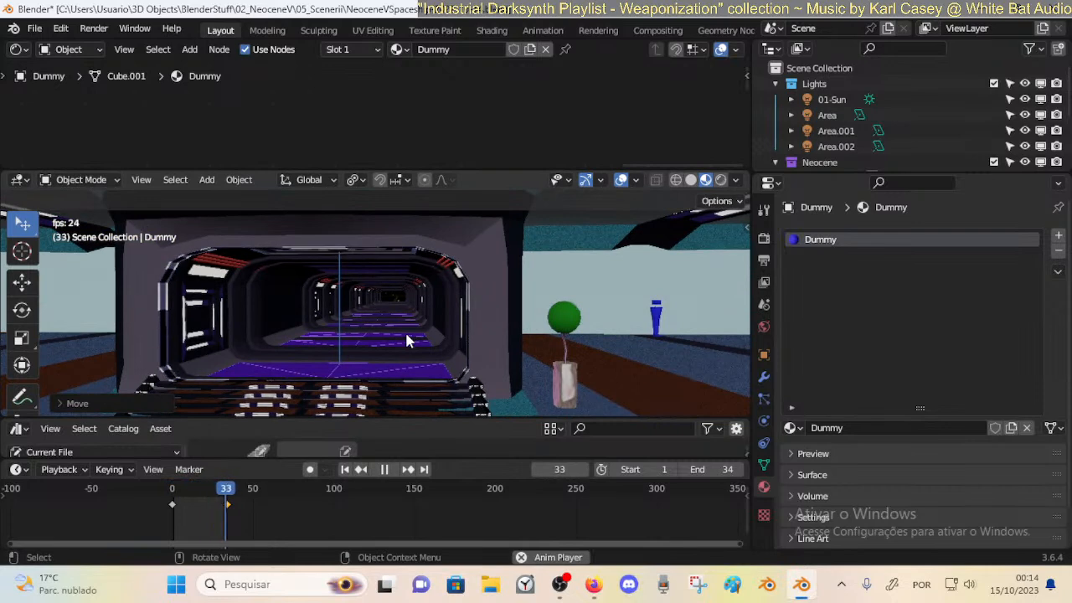
key(space)
scroll(404, 330, down, 5)
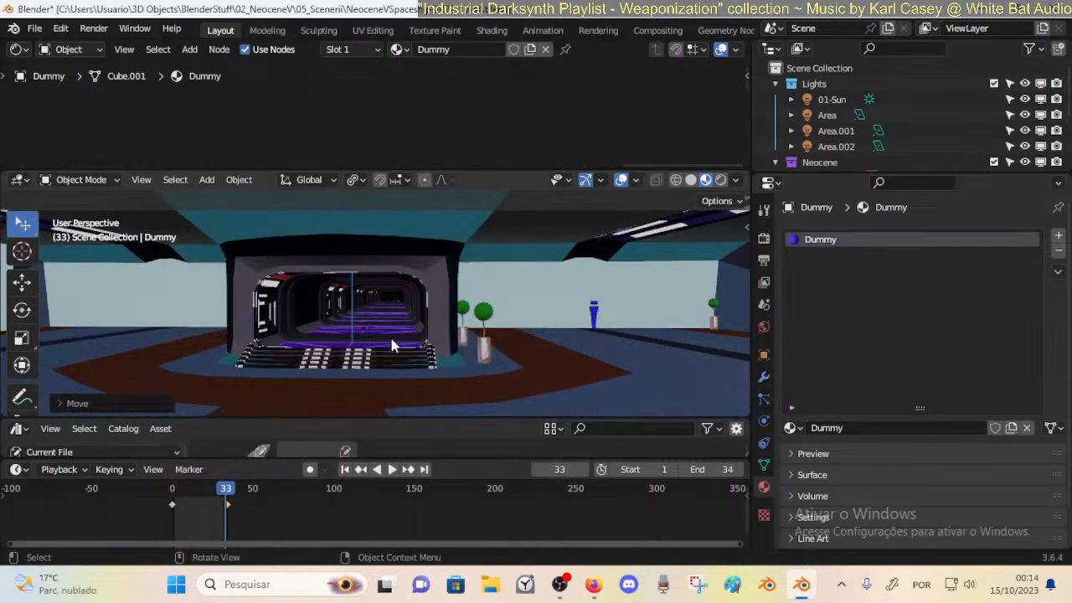
scroll(413, 374, down, 2)
middle_drag(416, 409, 402, 337)
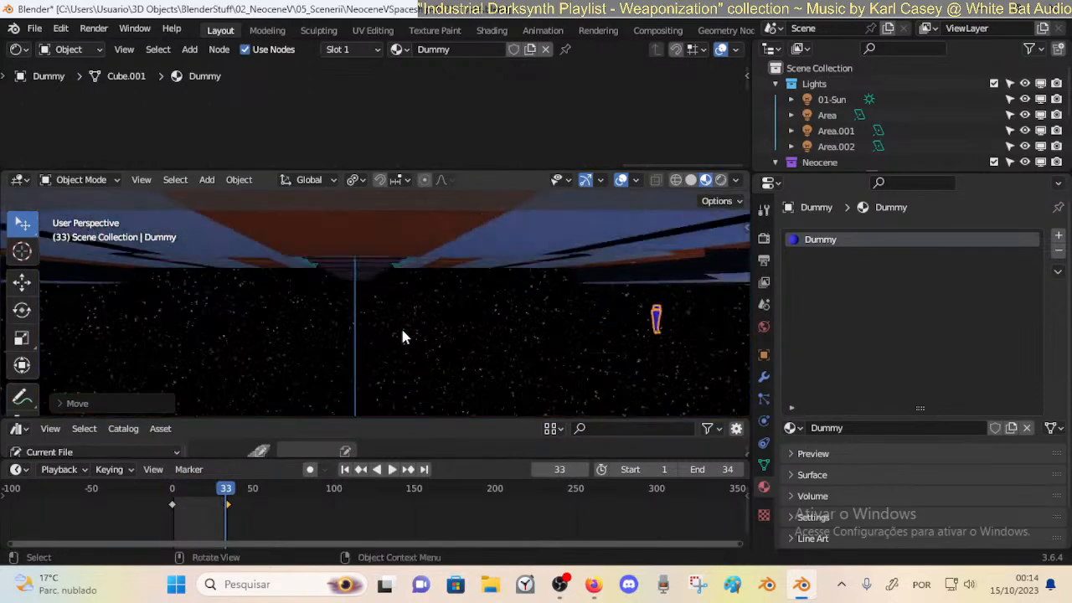
Duplicate the Dummy's keyframe from frame 34 to about frame 16.
click(656, 322)
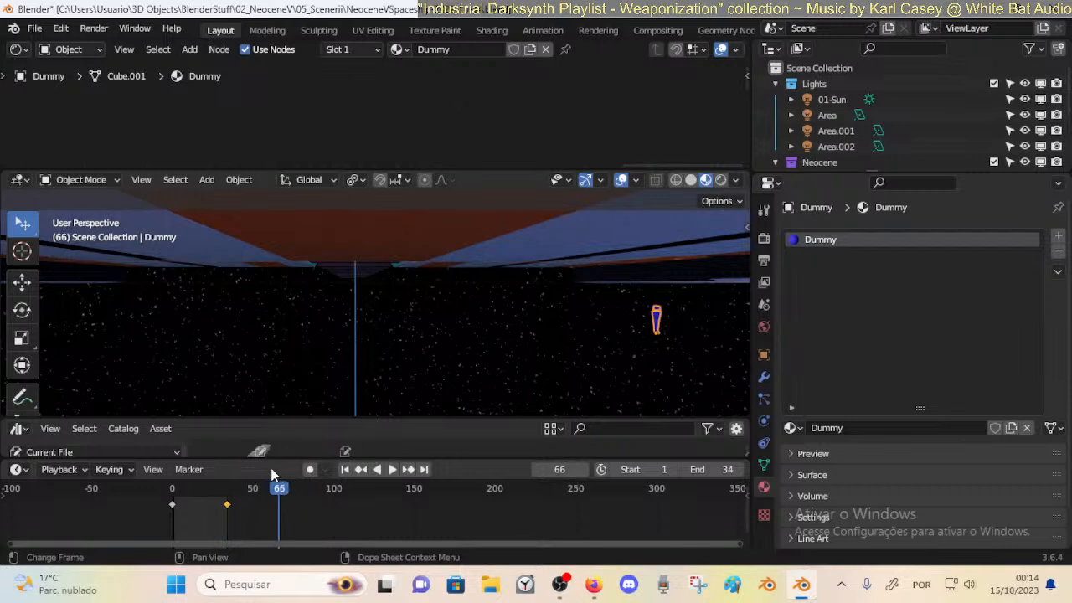
mouse_move(221, 490)
mouse_down()
mouse_move(195, 494)
mouse_move(214, 505)
mouse_up()
click(199, 506)
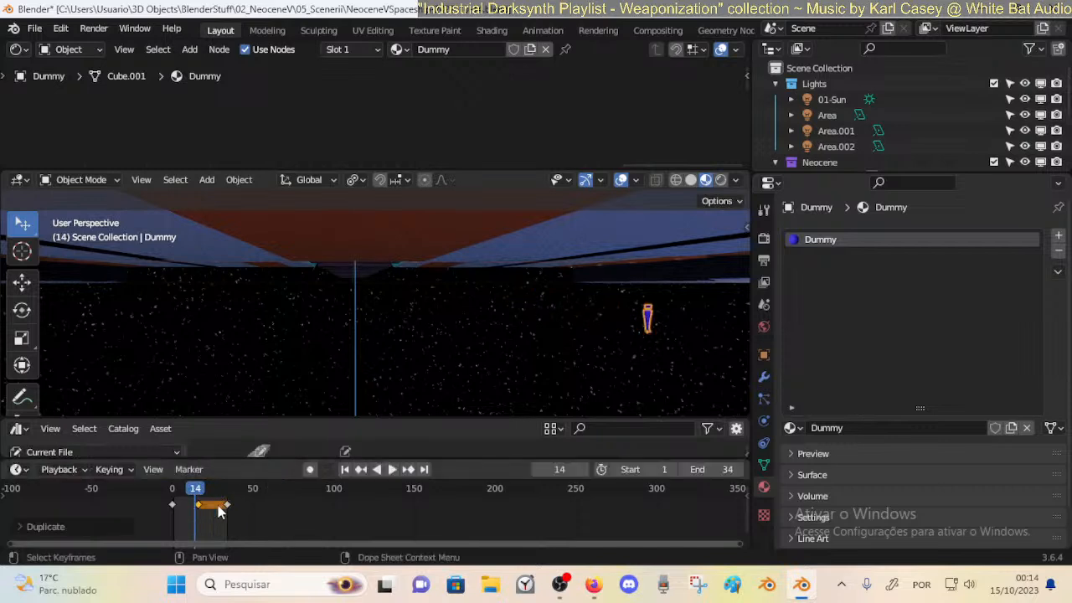
Remove the Dummy's keyframe at frame 34 and duplicate the frame 0 keyframe near the end of the range.
key(x)
click(226, 507)
click(172, 505)
key(shift+d)
click(251, 529)
Go to frame 34 and snap the duplicated end keyframe to the current frame.
key(ctrl+Right)
drag(213, 491, 234, 494)
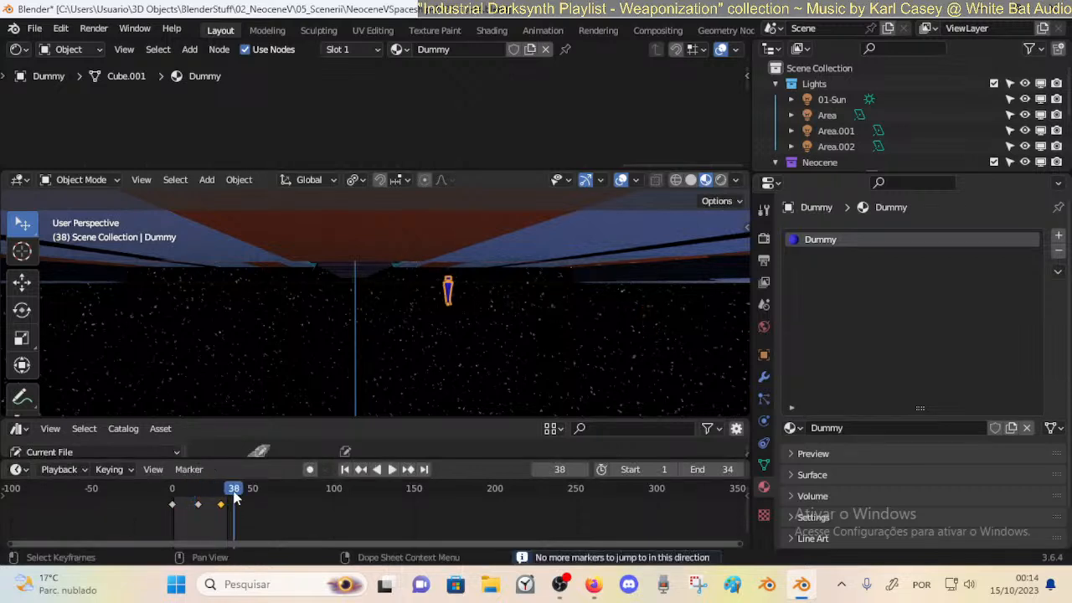
key(shift+Left)
key(shift+Right)
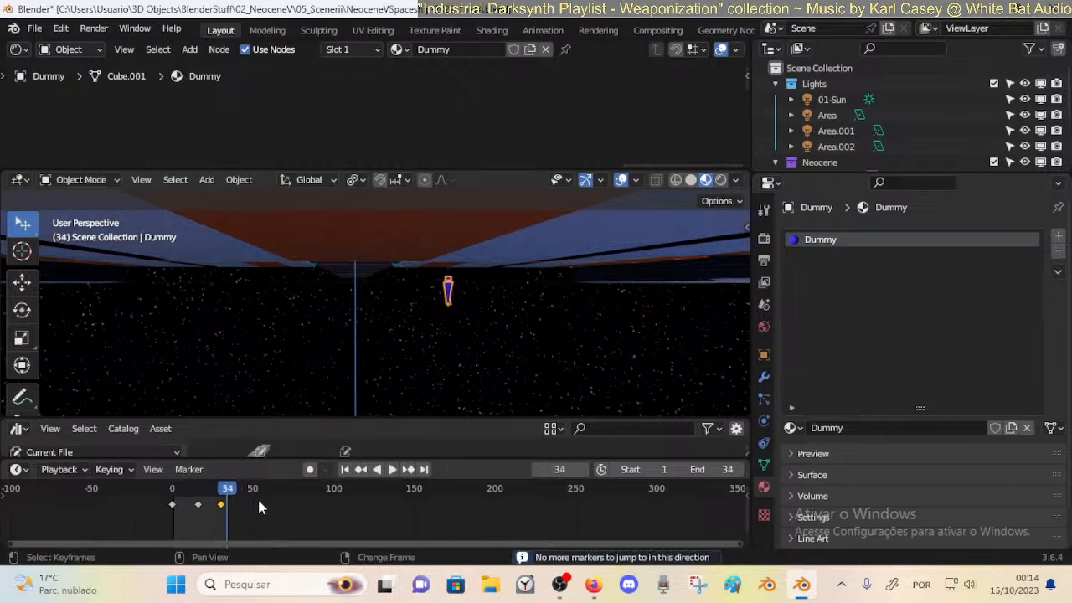
key(shift+s)
click(230, 507)
Play the looped movement and shift the Dummy's middle keyframe to about frame 22.
key(space)
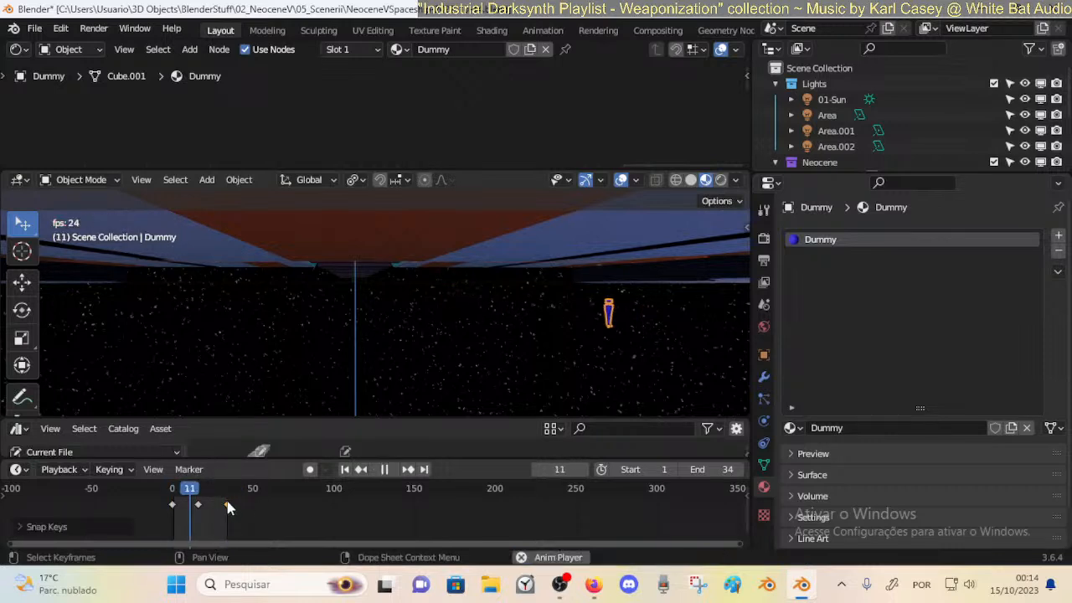
key(space)
mouse_move(198, 504)
mouse_down()
mouse_move(172, 489)
mouse_move(203, 488)
mouse_up()
drag(202, 504, 209, 502)
Play the animation facing the corridor entrance to check the loop with the retimed middle keyframe.
middle_drag(323, 325, 425, 287)
key(space)
scroll(448, 285, up, 2)
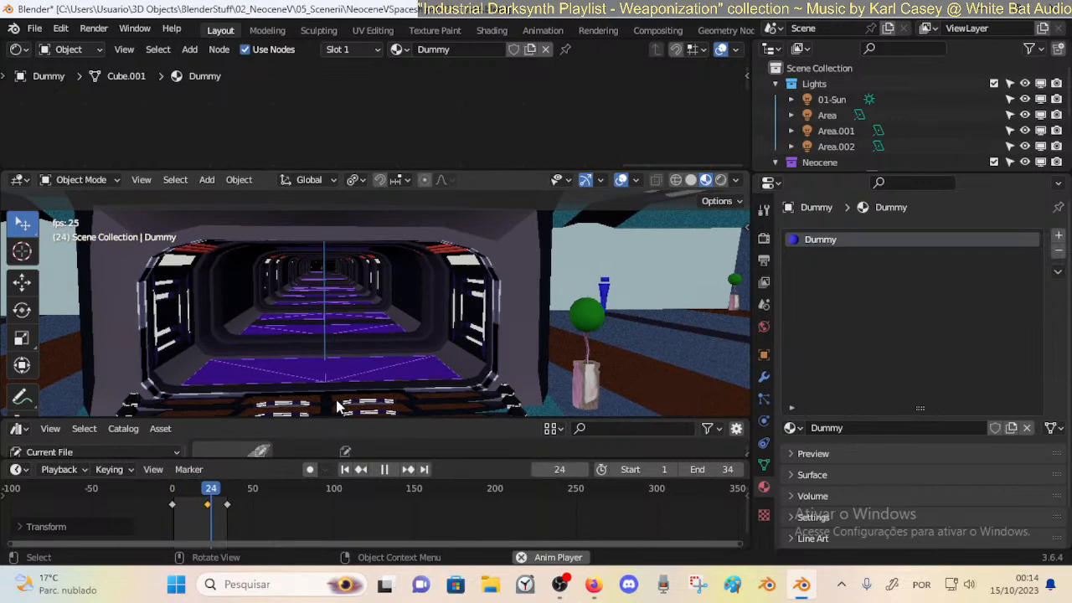
key(space)
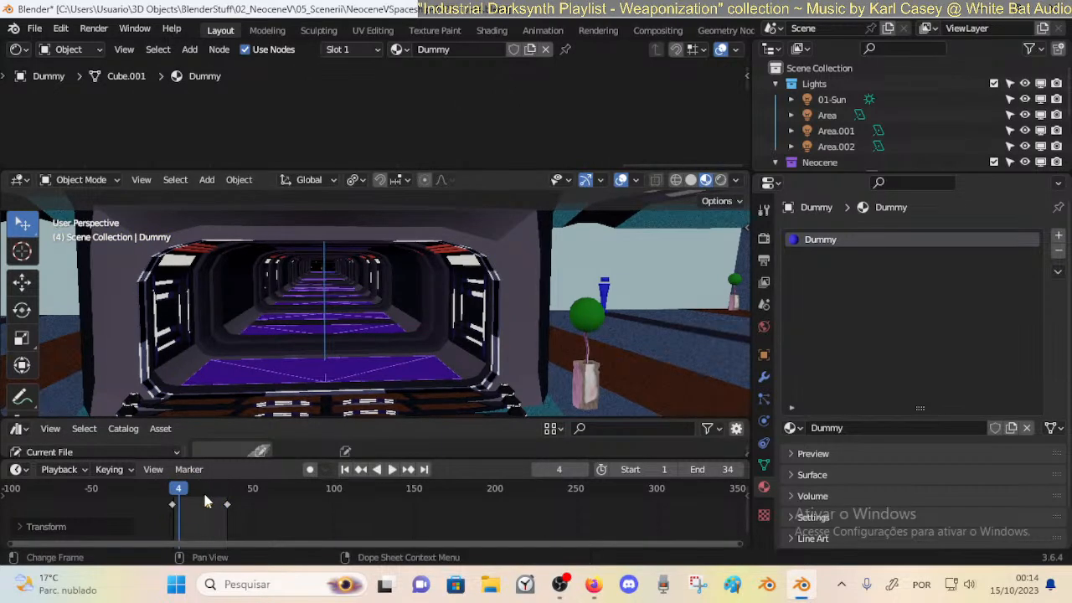
Shift the Dummy's middle keyframe in small moves to about frame 13, playing the loop between moves to check the motion.
drag(207, 504, 202, 504)
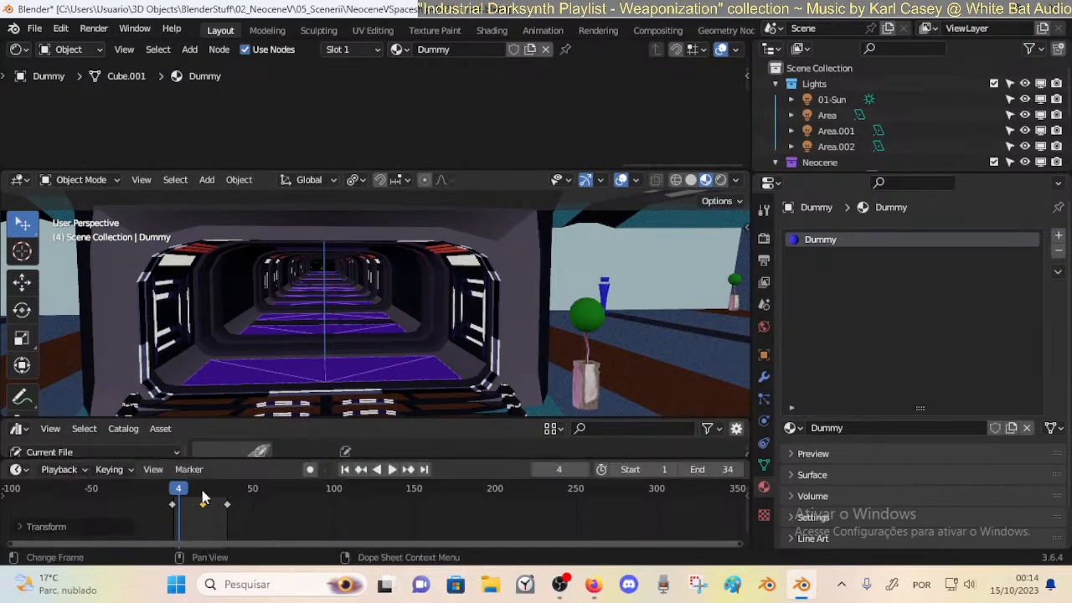
key(space)
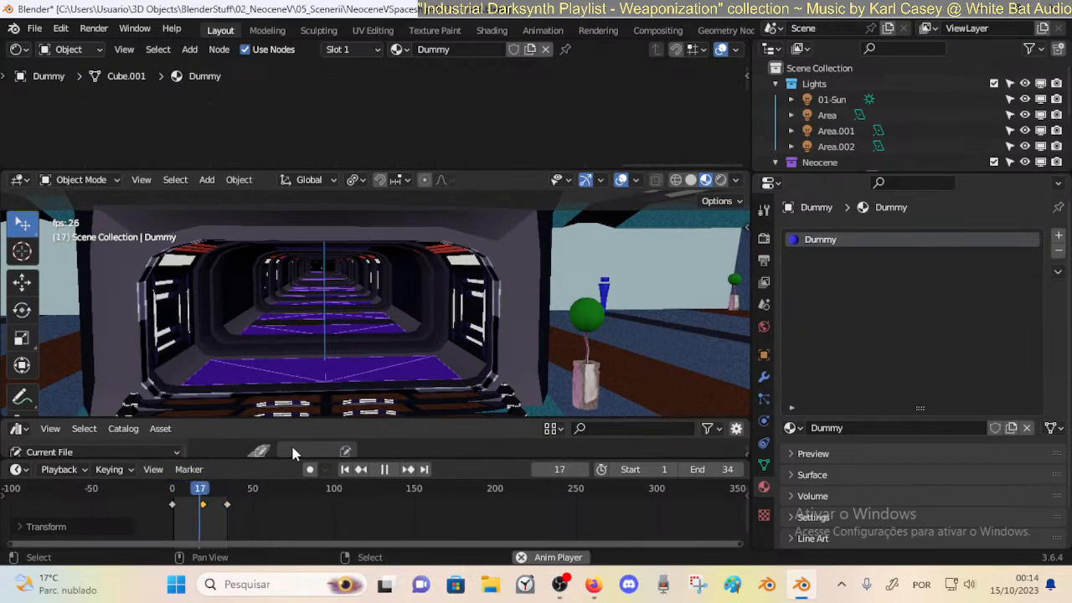
key(space)
key(space)
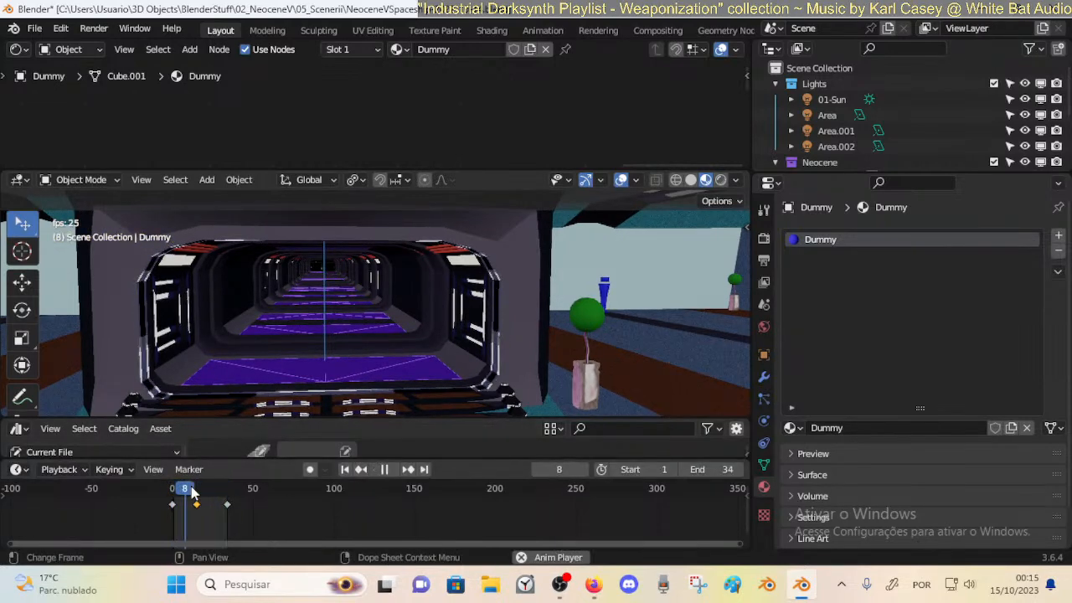
key(space)
drag(198, 503, 195, 503)
key(space)
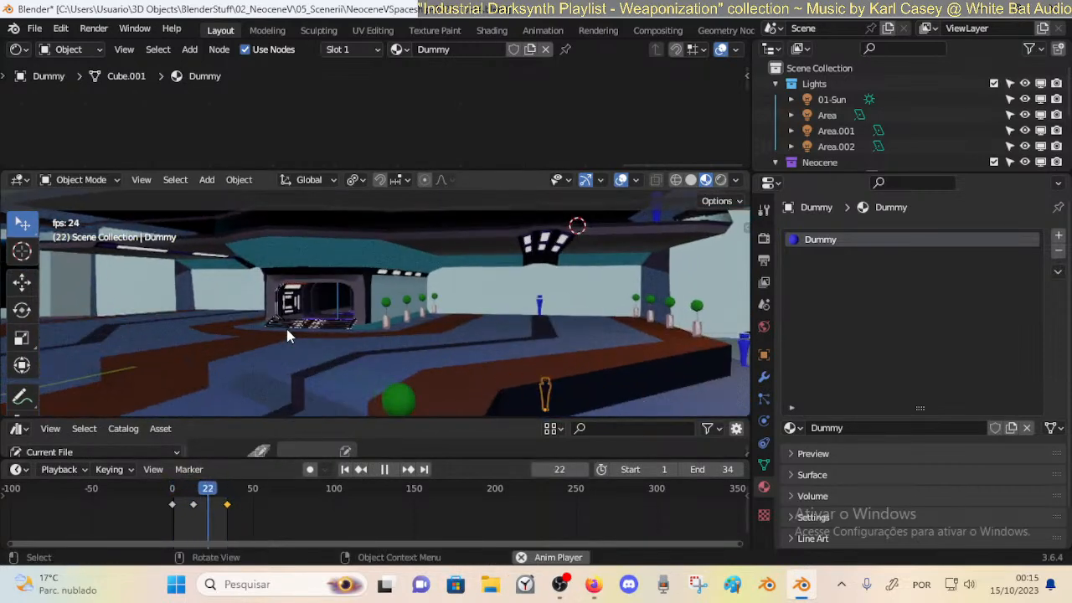
key(space)
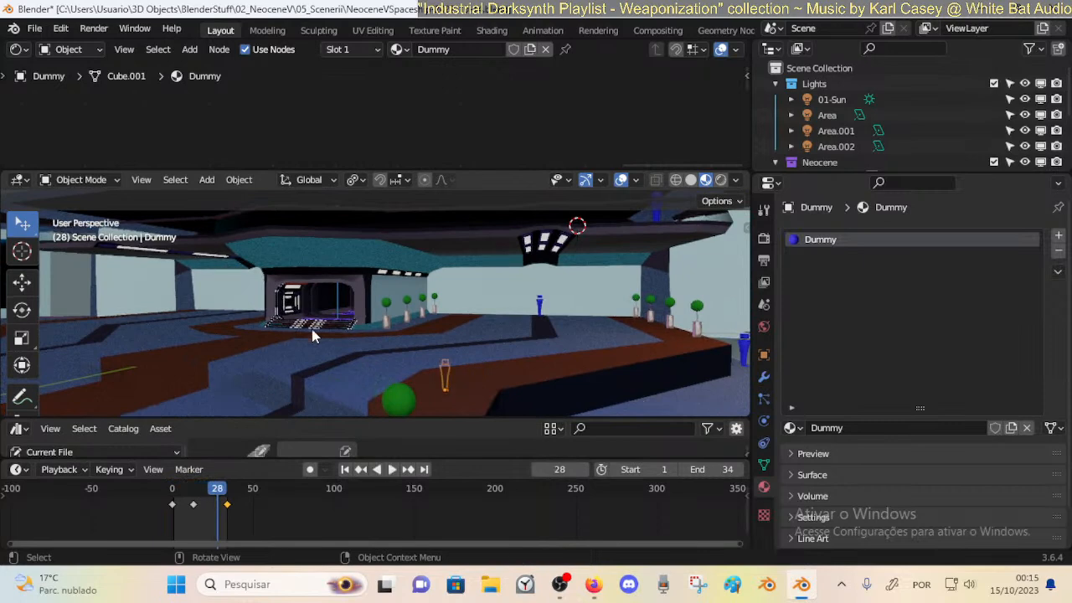
Rename the animated Dummy below the deck as DummyAnimShader and save the file.
click(447, 369)
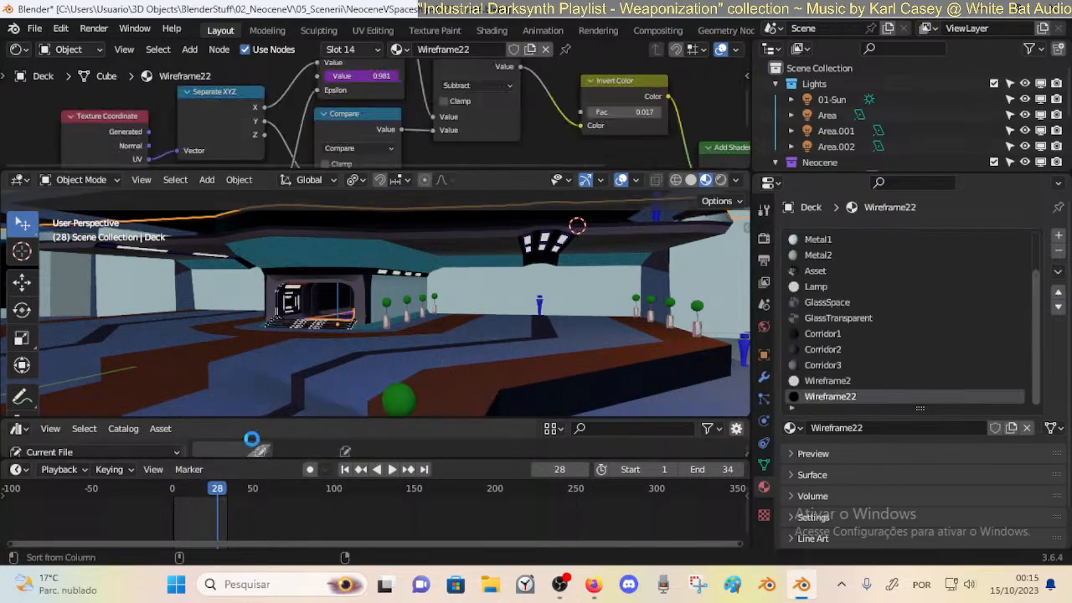
key(ctrl+s)
middle_drag(356, 273, 412, 316)
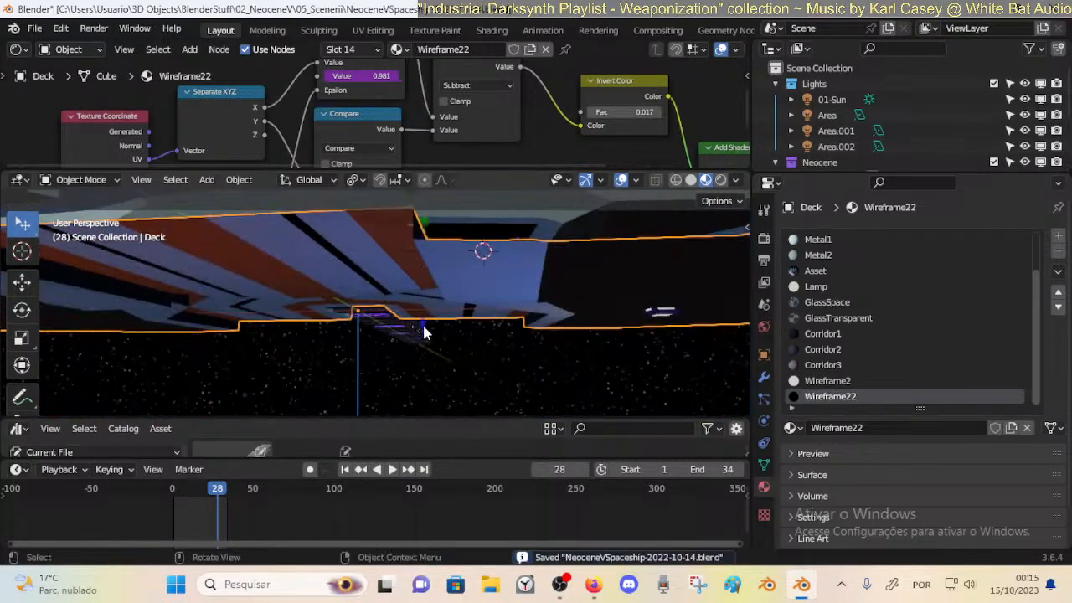
click(423, 330)
key(F2)
key(Home)
text(A)
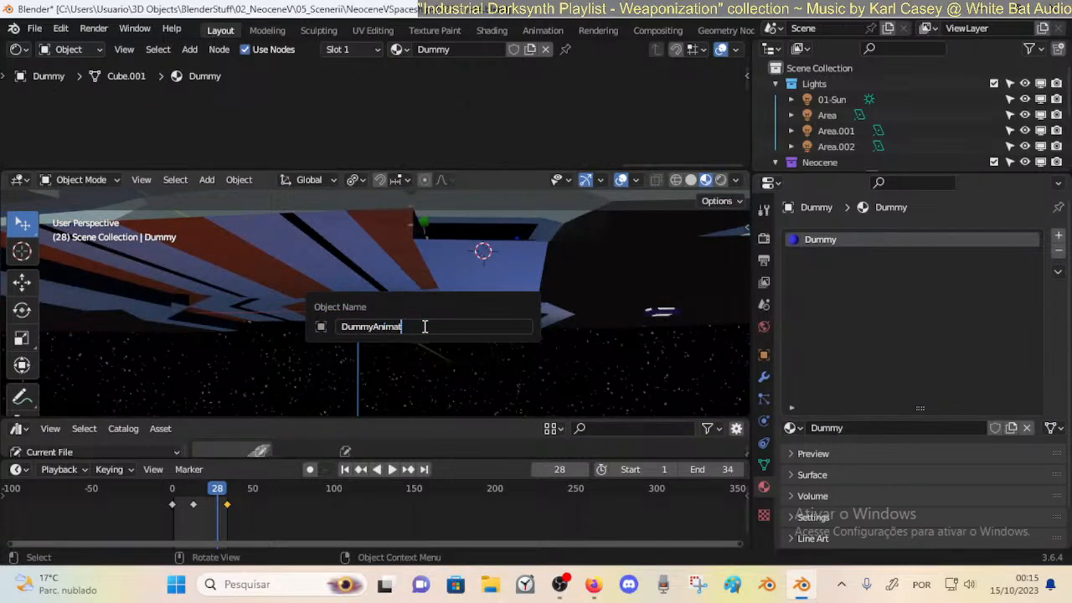
text(nimShader)
key(Return)
key(ctrl+s)
Give the scene hierarchy more room and select the DummyAnimShader figure in the deck scene.
drag(868, 172, 870, 267)
middle_drag(416, 322, 519, 340)
click(561, 336)
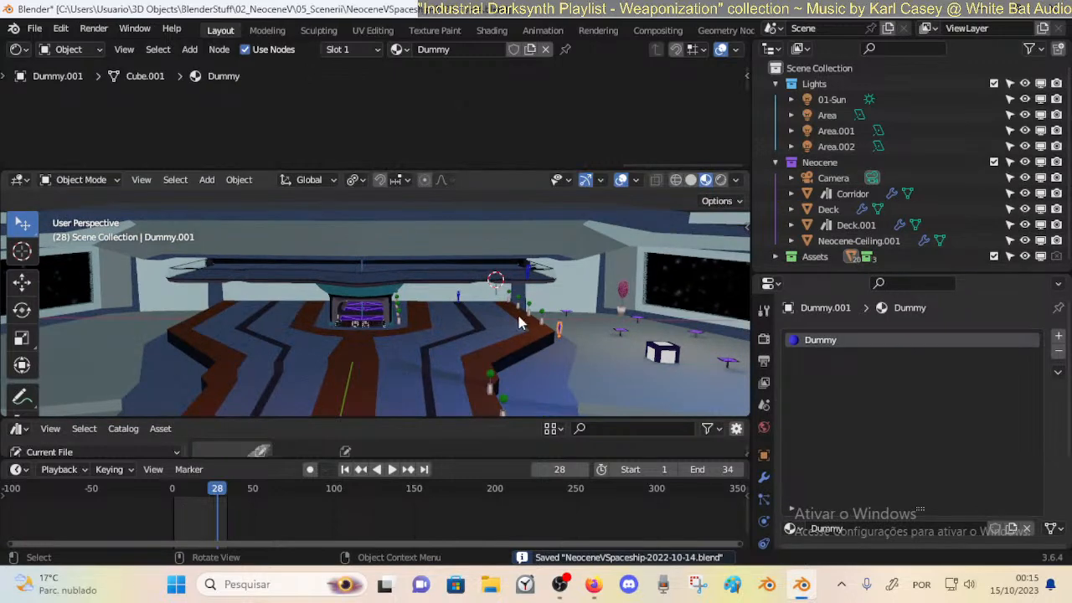
key(Tab)
key(Tab)
middle_drag(486, 354, 482, 283)
click(433, 310)
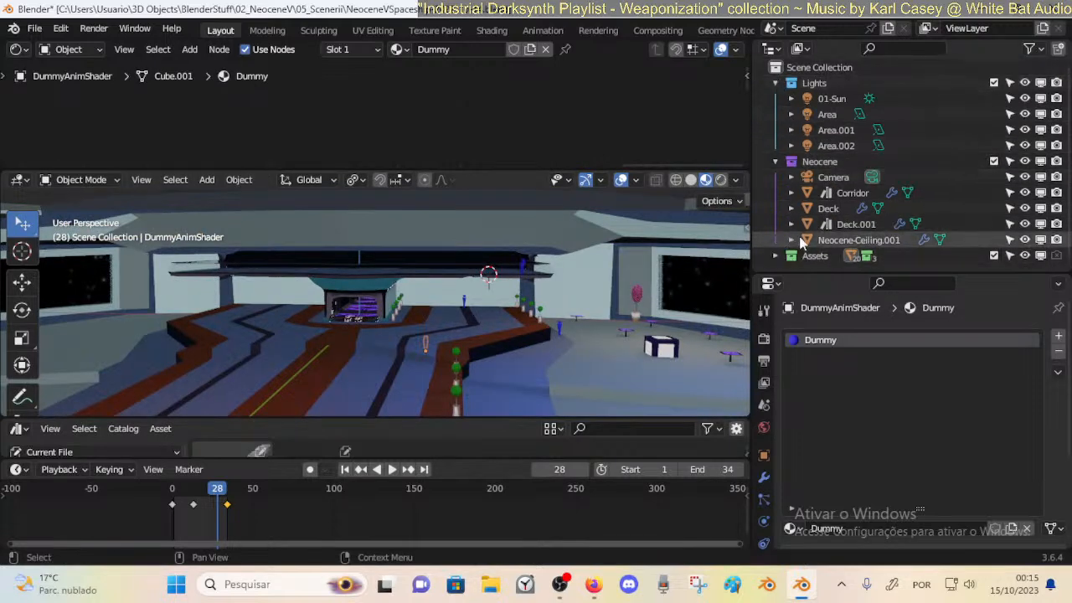
Locate DummyAnimShader in the scene hierarchy, inside the Dummy collection of Assets.
click(775, 255)
scroll(812, 242, down, 2)
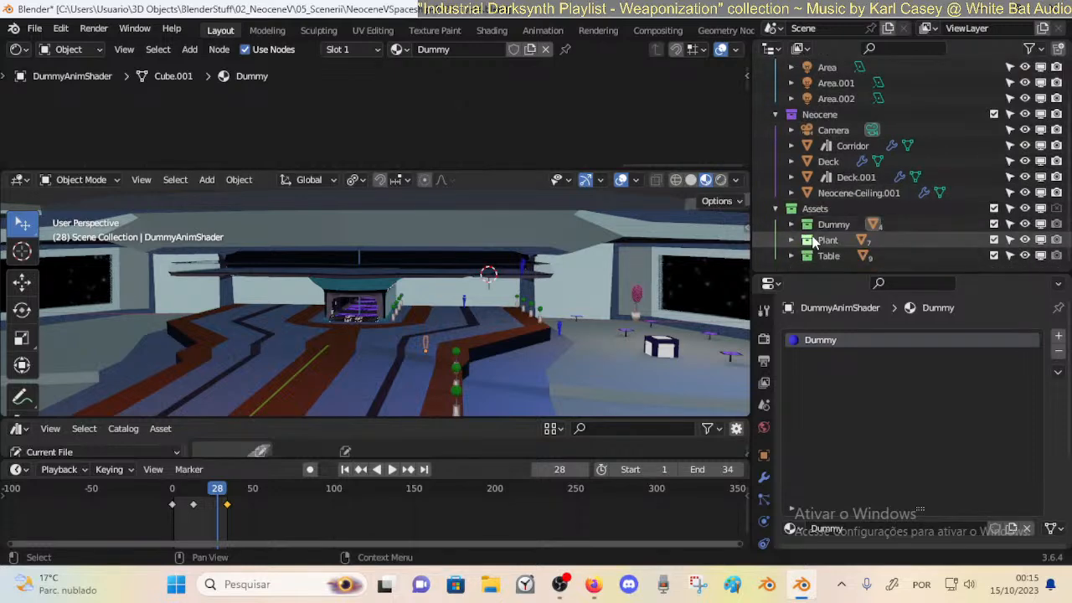
click(791, 224)
scroll(873, 239, down, 2)
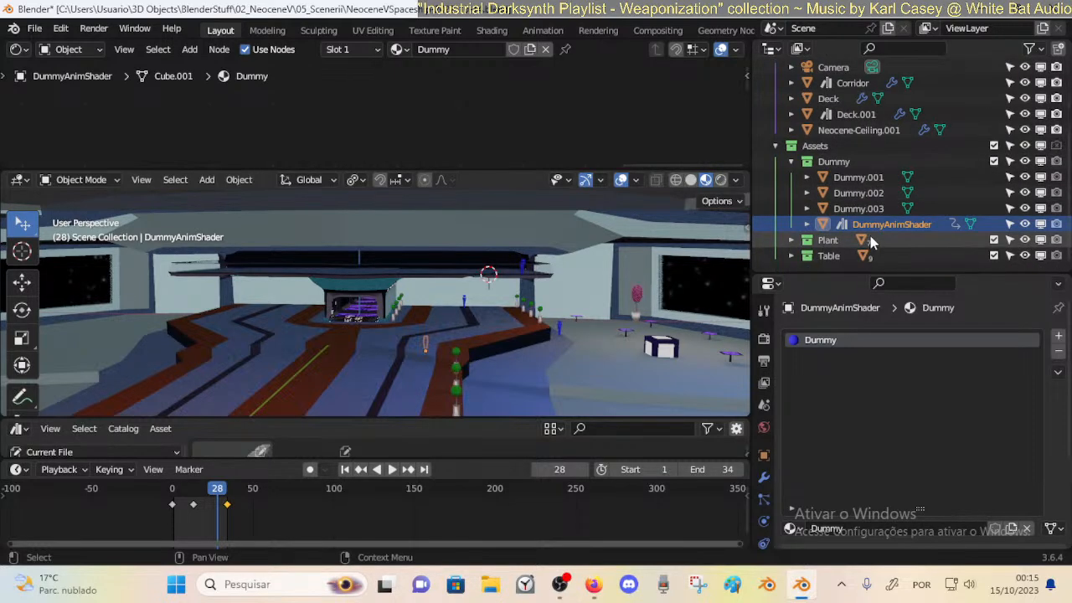
click(878, 226)
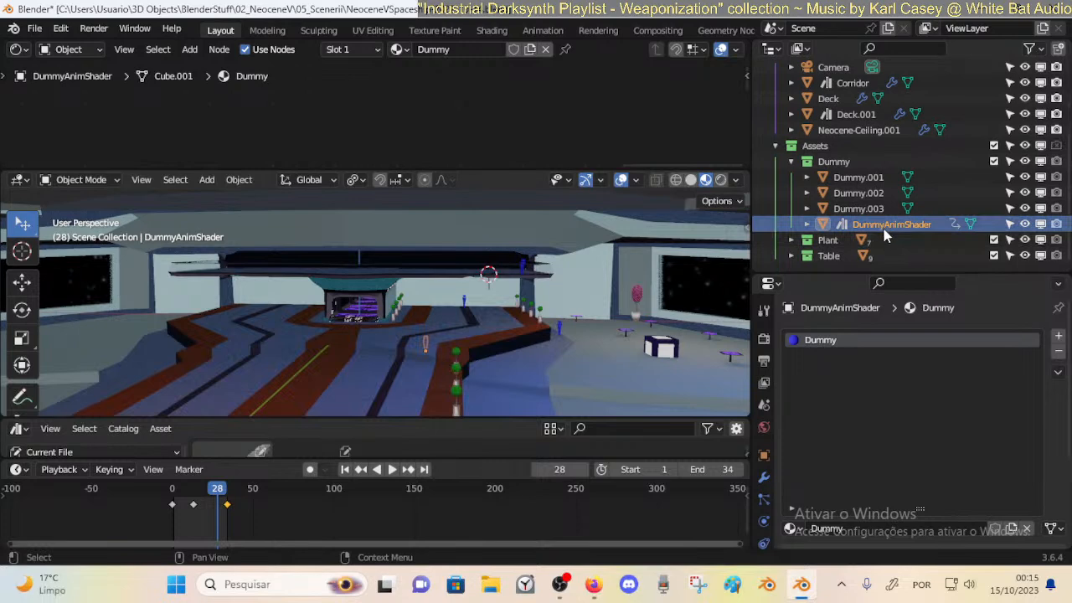
drag(888, 235, 877, 175)
Collapse the Dummy and Assets collections, exclude Assets from the view layer and save the file.
click(791, 161)
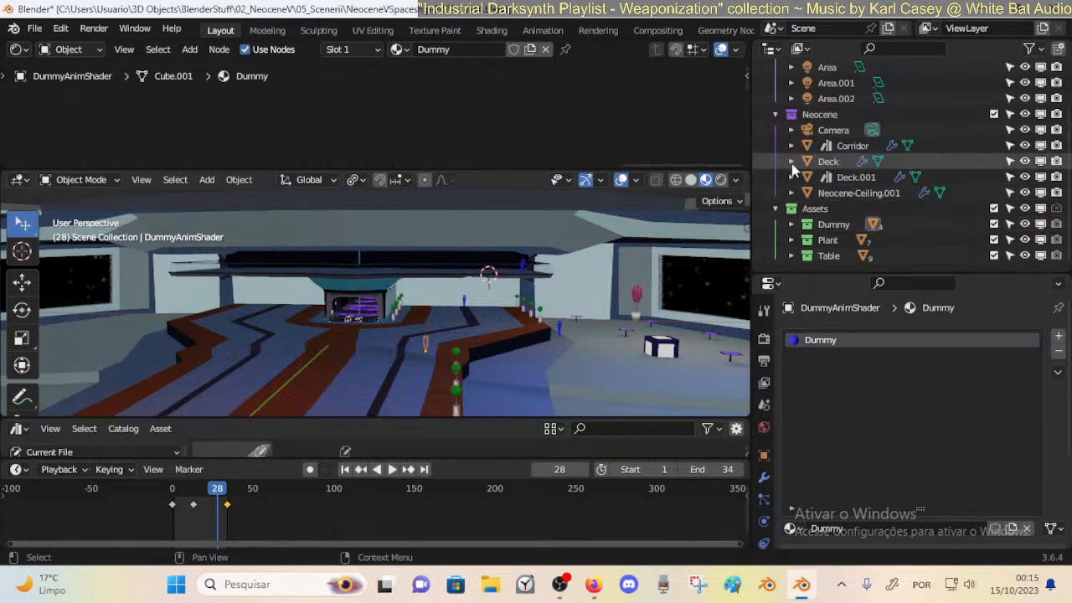
click(776, 209)
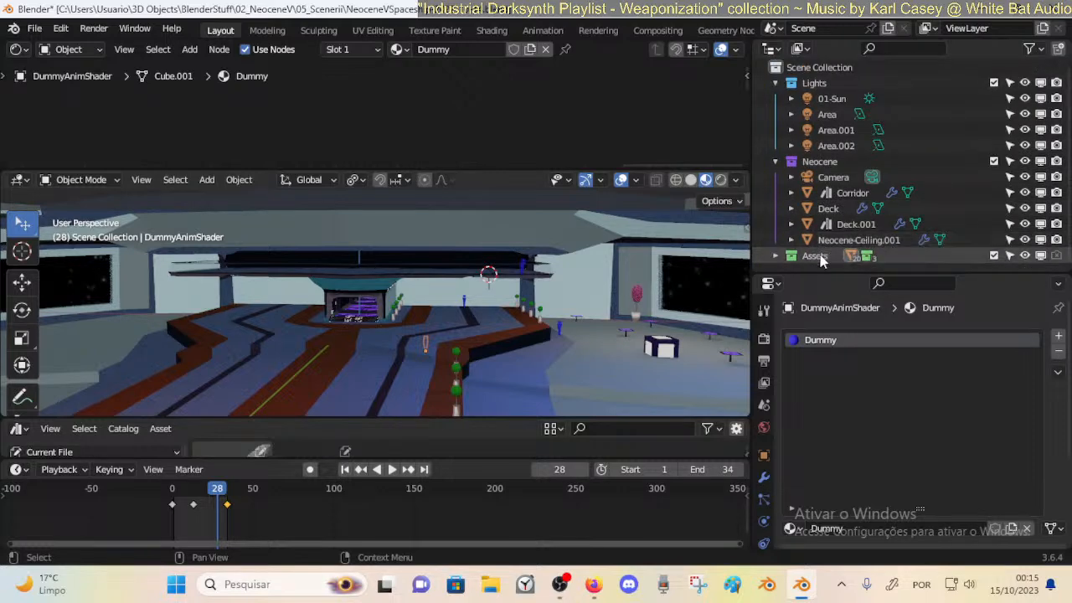
click(993, 255)
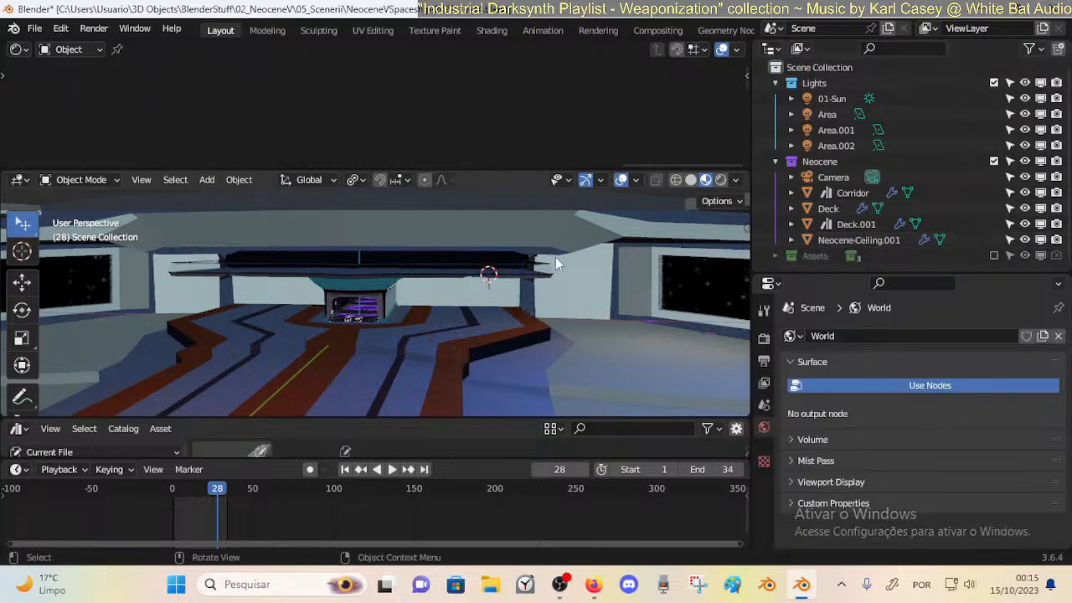
key(ctrl+s)
Play the animation in rendered shading and examine the corridor entrance and the deck floor around it.
key(space)
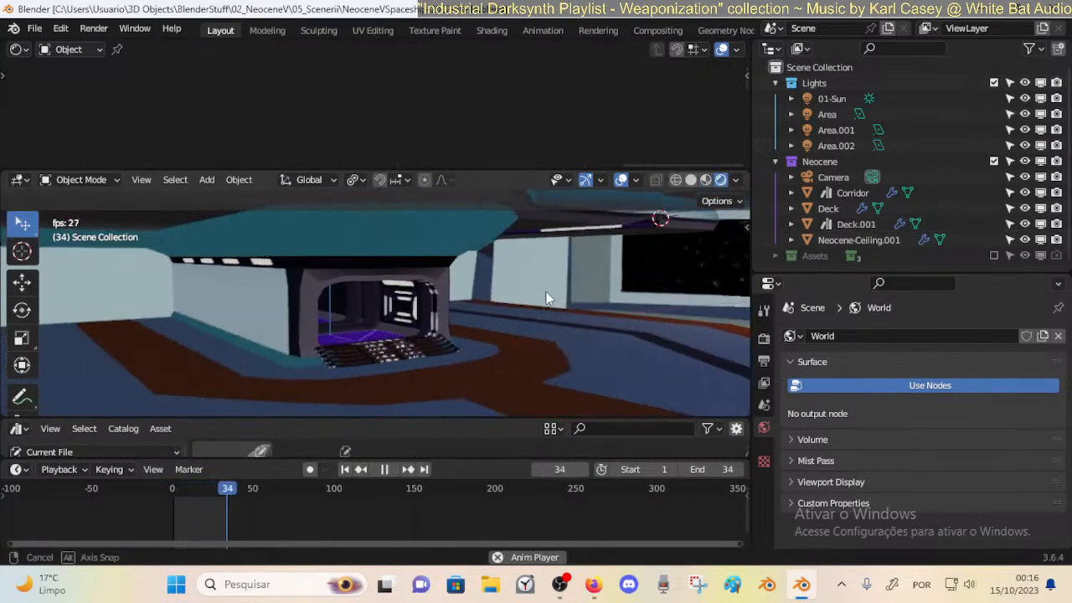
key(shift+grave)
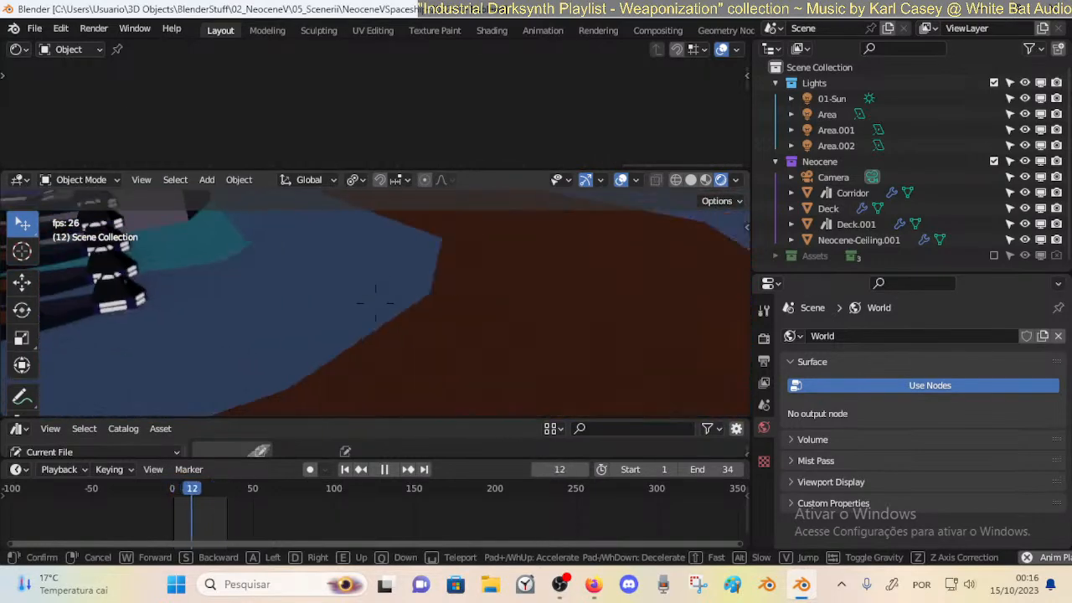
key(s)
click(443, 321)
middle_drag(442, 321, 426, 301)
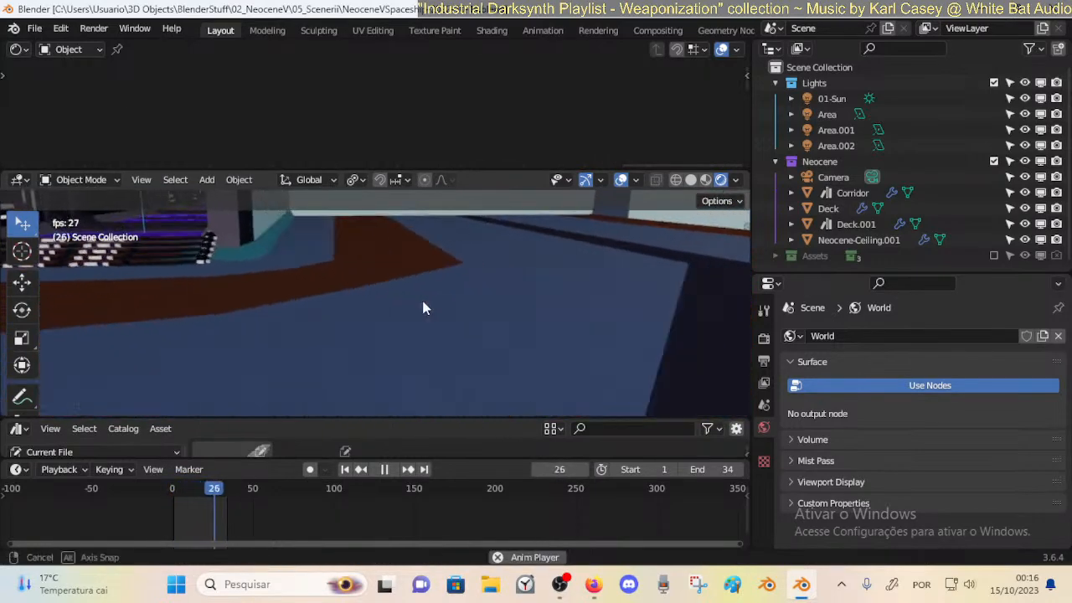
click(391, 345)
middle_drag(409, 350, 483, 330)
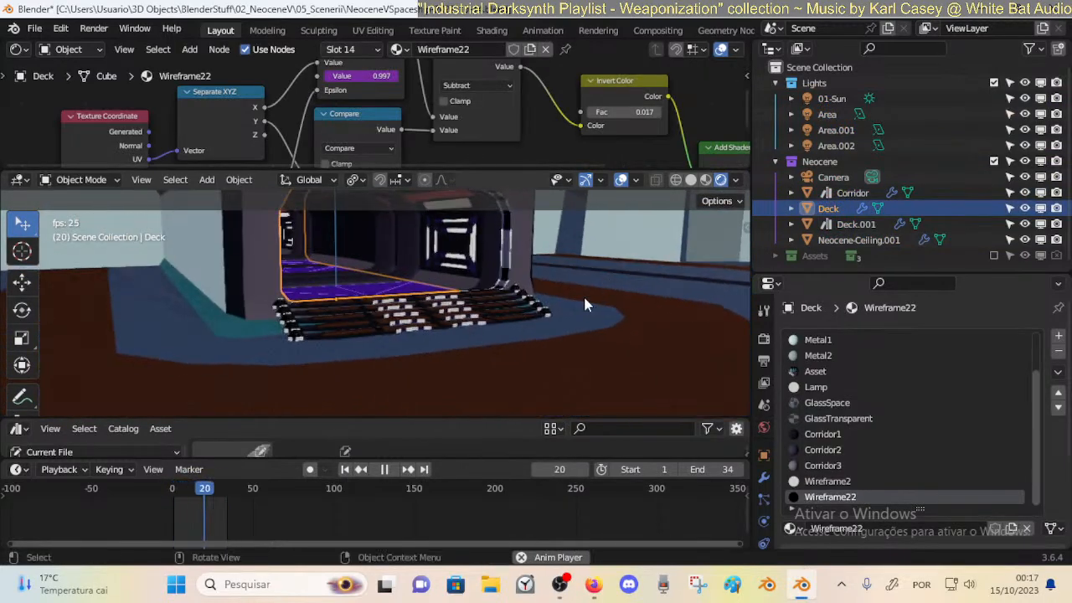
Examine the animated light strips on the corridor's frame and inner walls from several angles, and stop playback.
middle_drag(588, 304, 518, 332)
middle_drag(534, 293, 484, 321)
click(437, 303)
scroll(479, 312, up, 3)
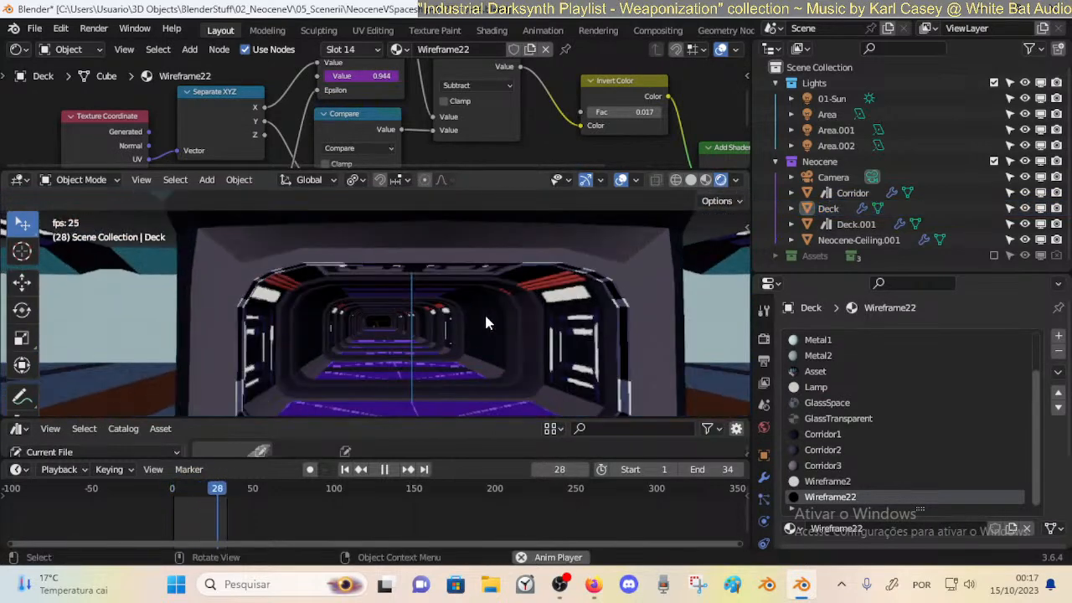
middle_drag(556, 255, 545, 276)
middle_drag(545, 313, 572, 312)
scroll(564, 313, up, 2)
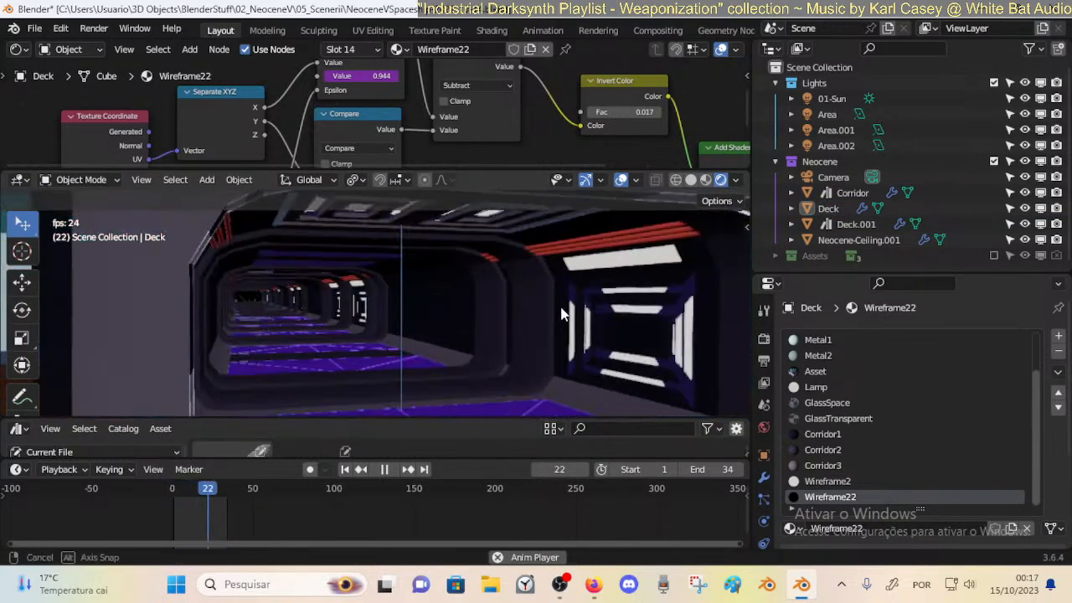
click(611, 313)
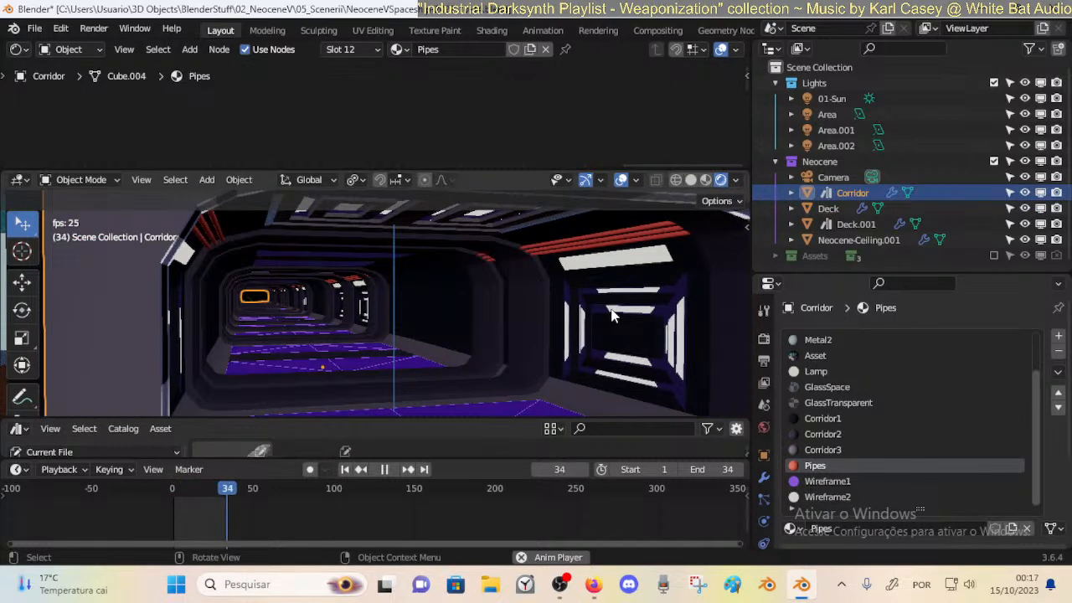
middle_drag(612, 313, 545, 299)
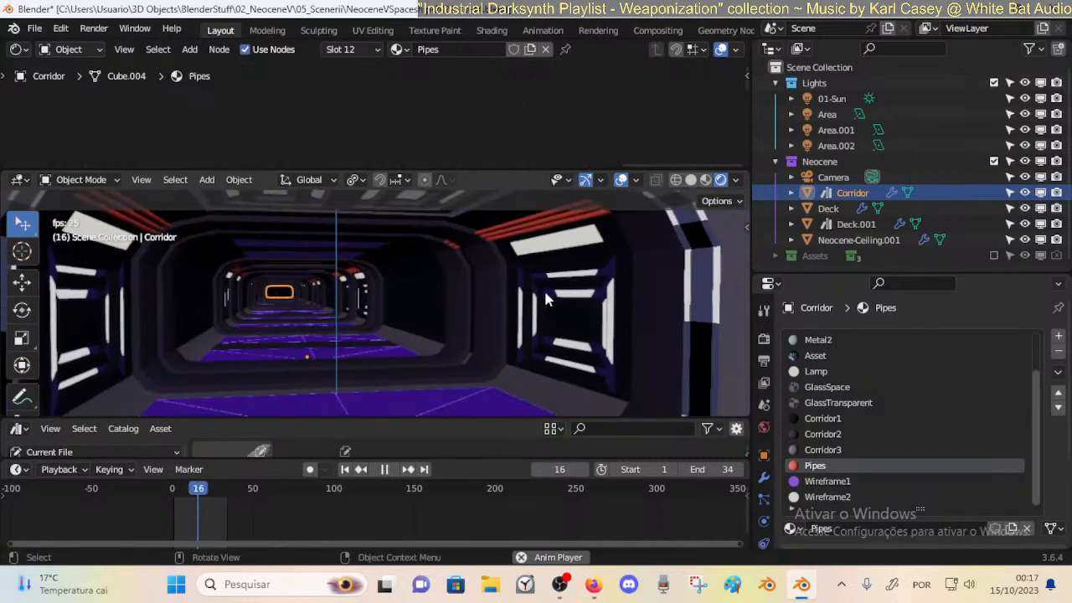
scroll(545, 299, down, 3)
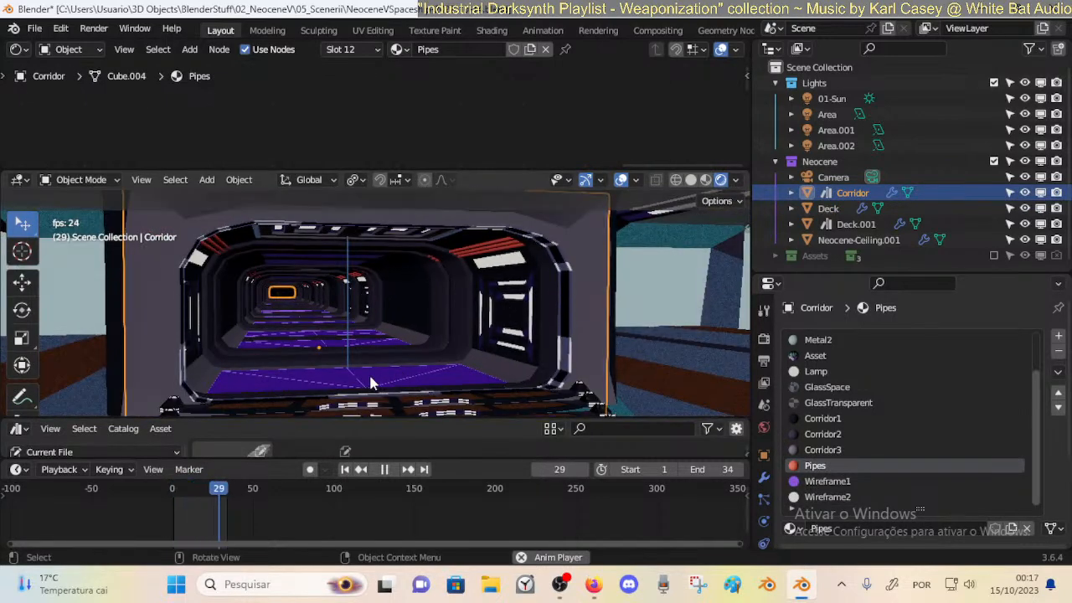
key(space)
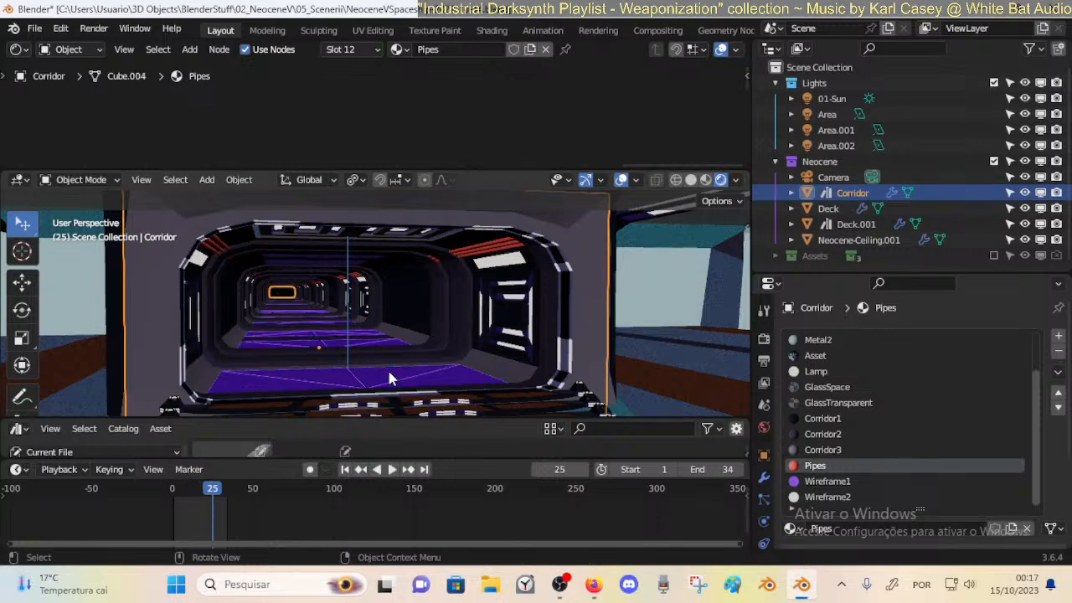
Select a purple floor face of the Corridor in Edit Mode to check its assigned material.
key(ctrl+Tab)
key(Escape)
key(Tab)
middle_drag(403, 360, 377, 339)
click(391, 383)
key(Tab)
scroll(377, 339, up, 8)
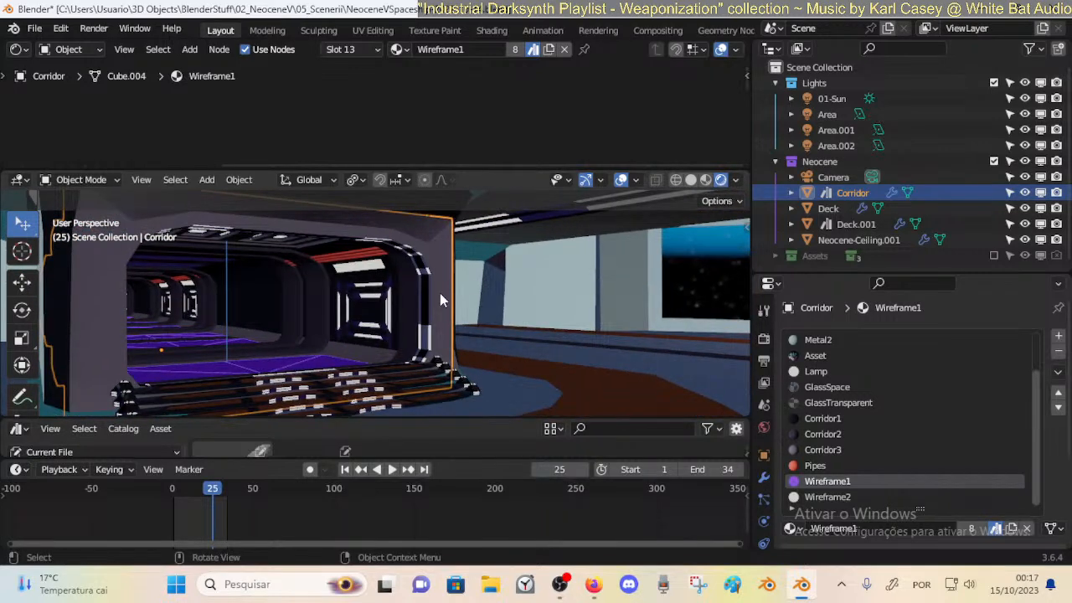
Put the Deck in Edit Mode, inspect the Compare nodes of its Wireframe22 material and save the file.
scroll(440, 294, down, 3)
scroll(389, 272, up, 4)
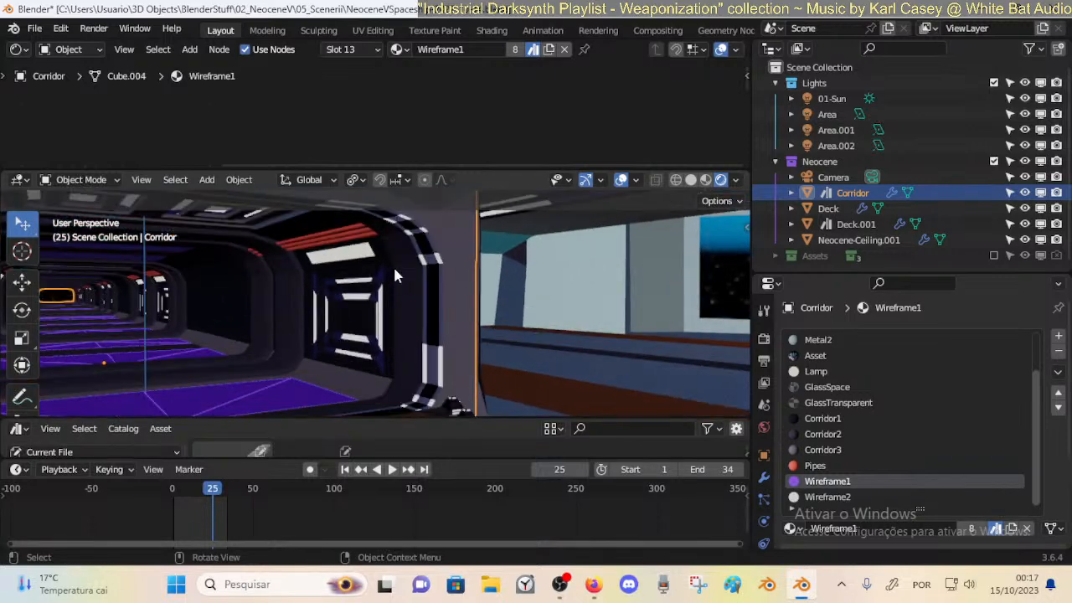
click(457, 257)
key(Tab)
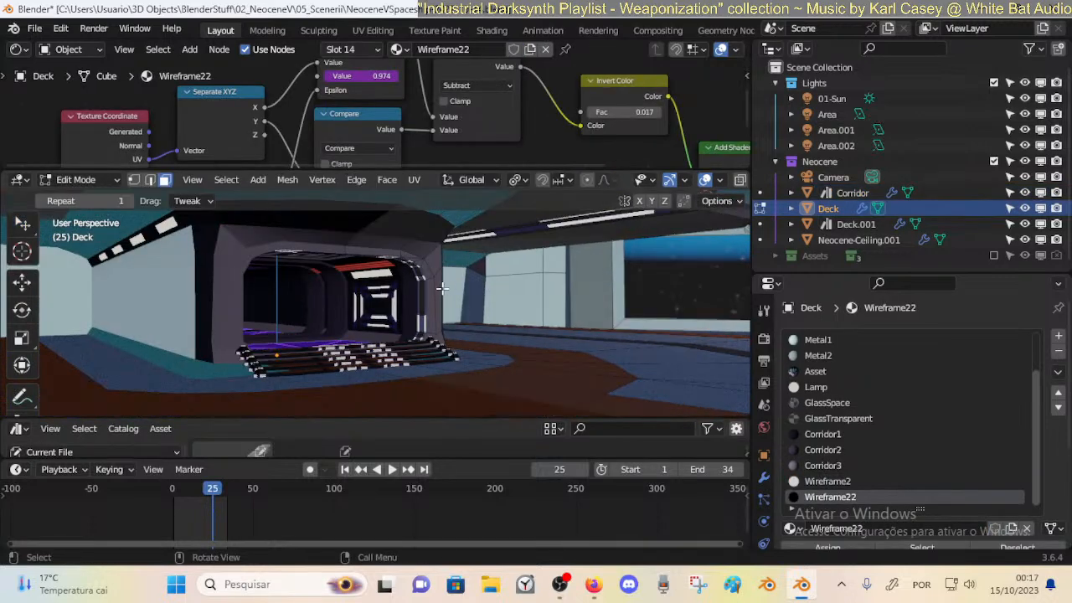
scroll(361, 108, down, 2)
scroll(357, 89, up, 1)
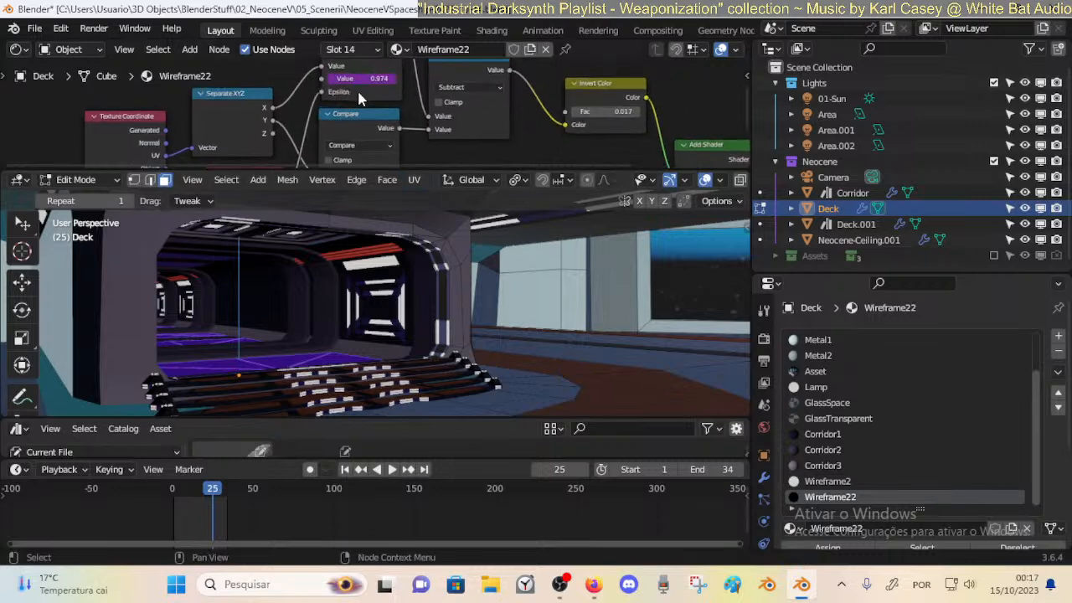
middle_drag(356, 87, 354, 148)
middle_drag(365, 108, 389, 86)
key(ctrl+s)
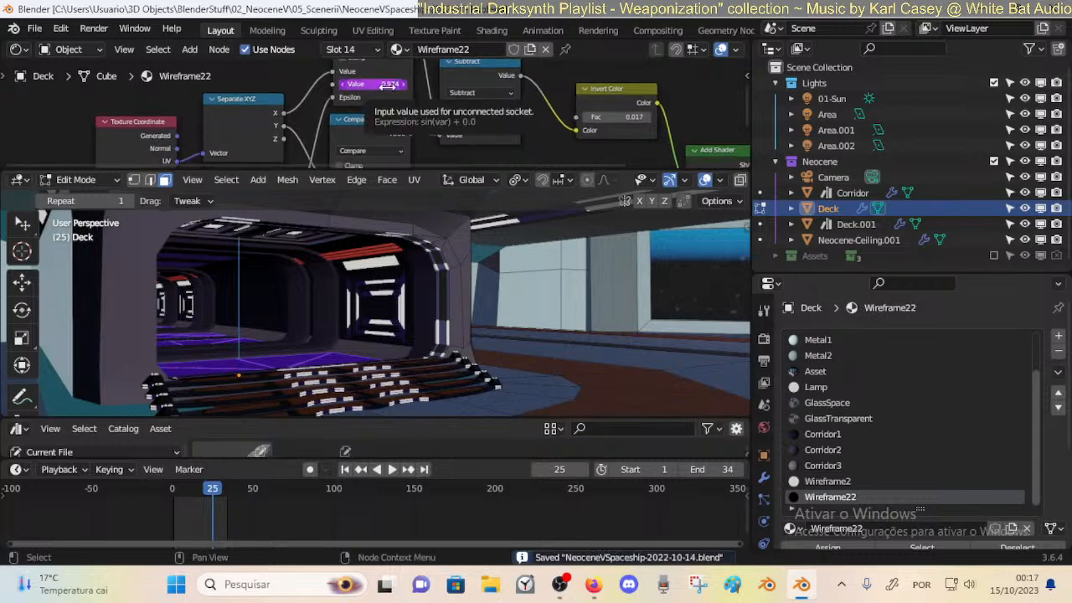
Copy the sin(var) + 0.0 driver from the upper node's Value input and paste it onto the lower Compare node's Value.
right_click(388, 86)
click(374, 78)
middle_drag(376, 110, 379, 60)
right_click(377, 138)
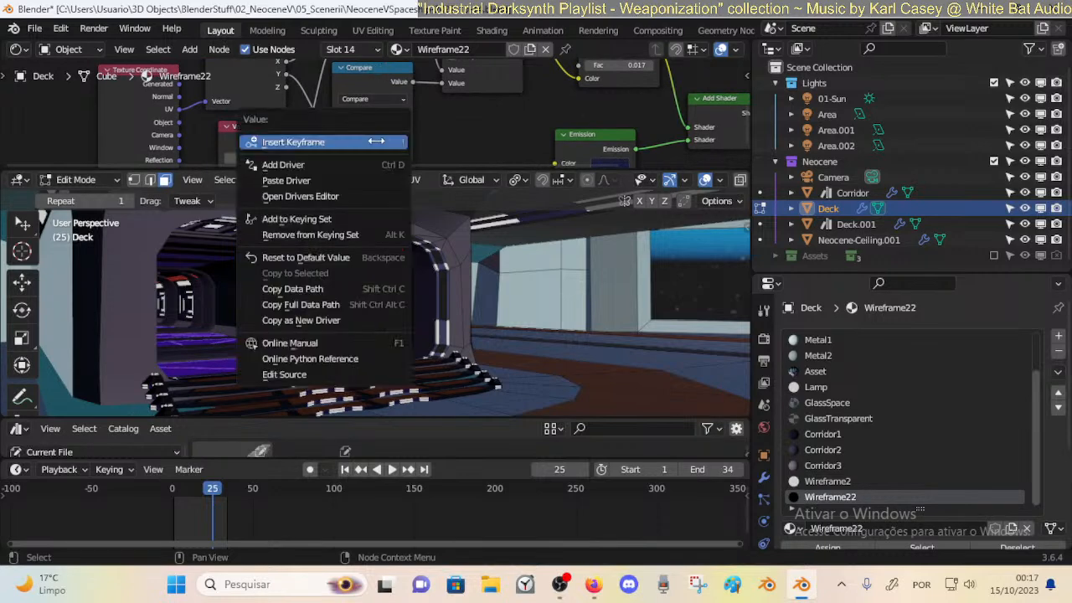
click(360, 177)
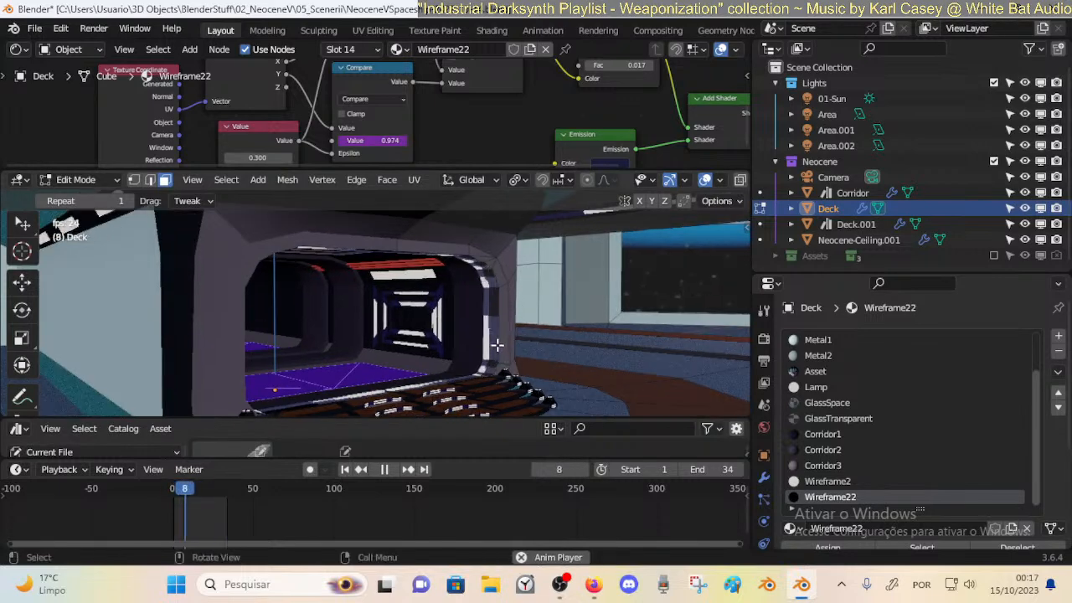
Stop playback and delete the driver from the lower Compare node's Value input.
key(space)
right_click(386, 146)
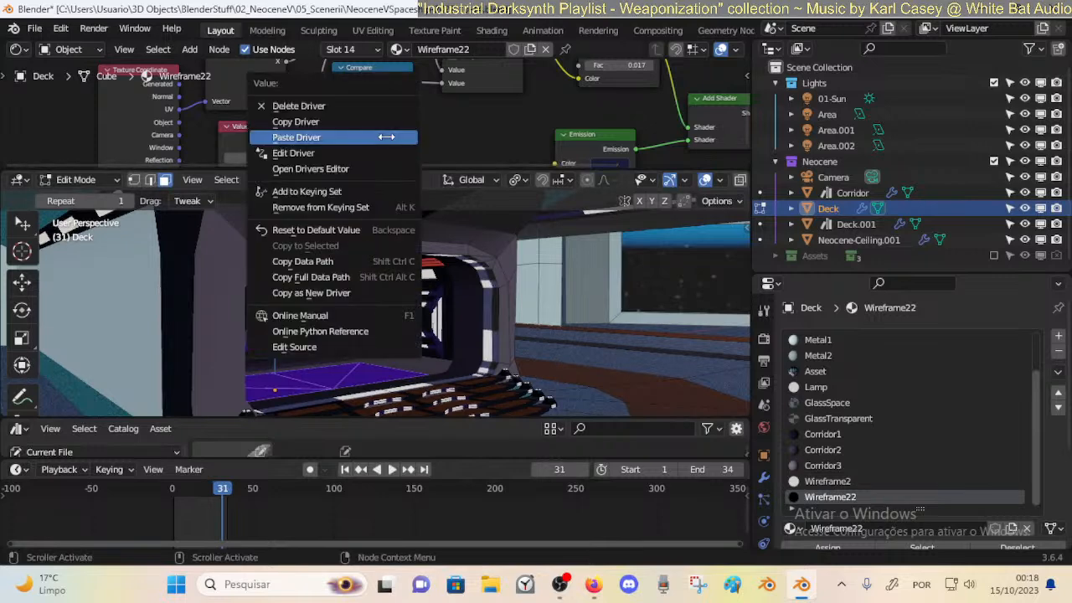
click(302, 106)
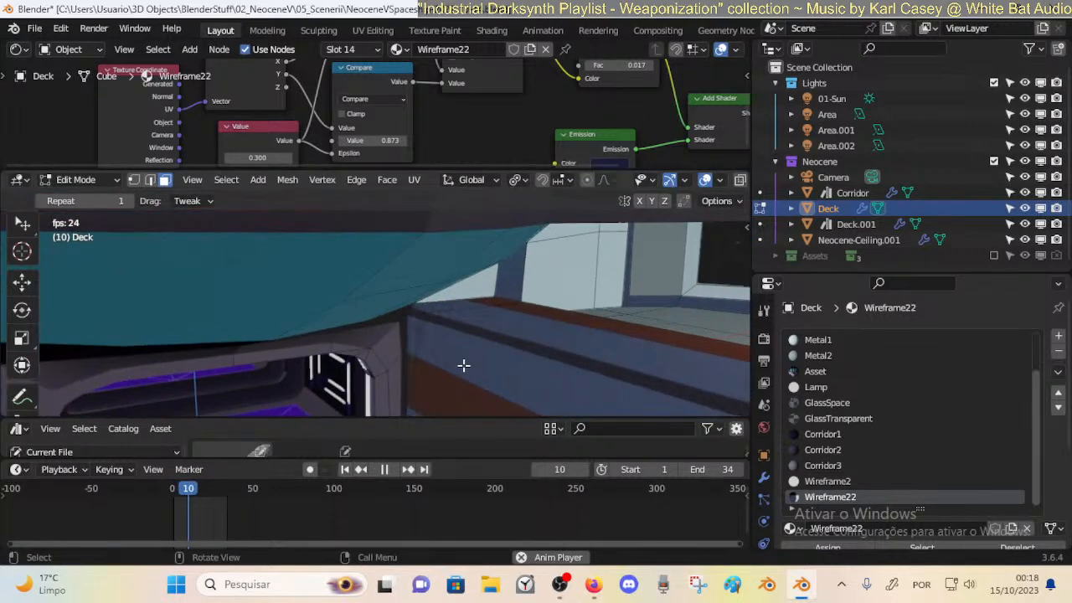
Set the lower Compare node's Value to 0.500, replay the animation and save the file.
key(space)
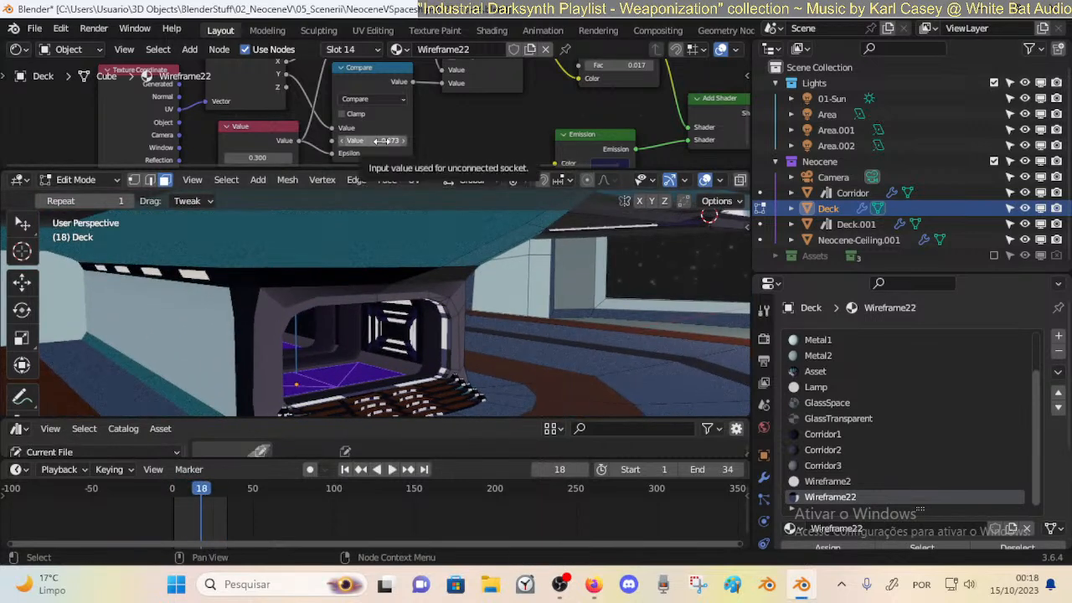
drag(381, 140, 387, 140)
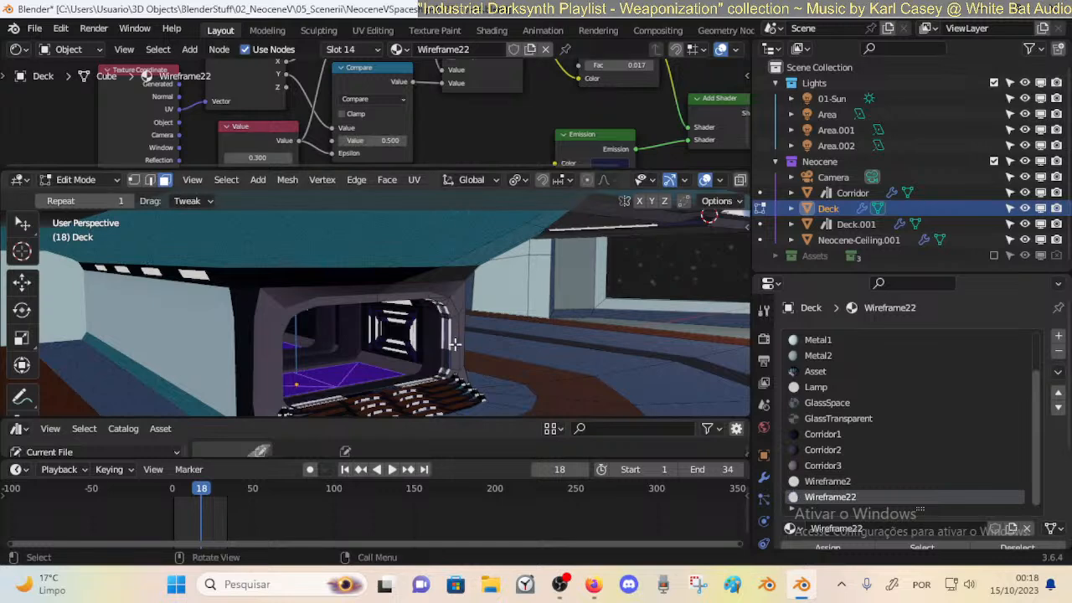
key(space)
key(space)
key(space)
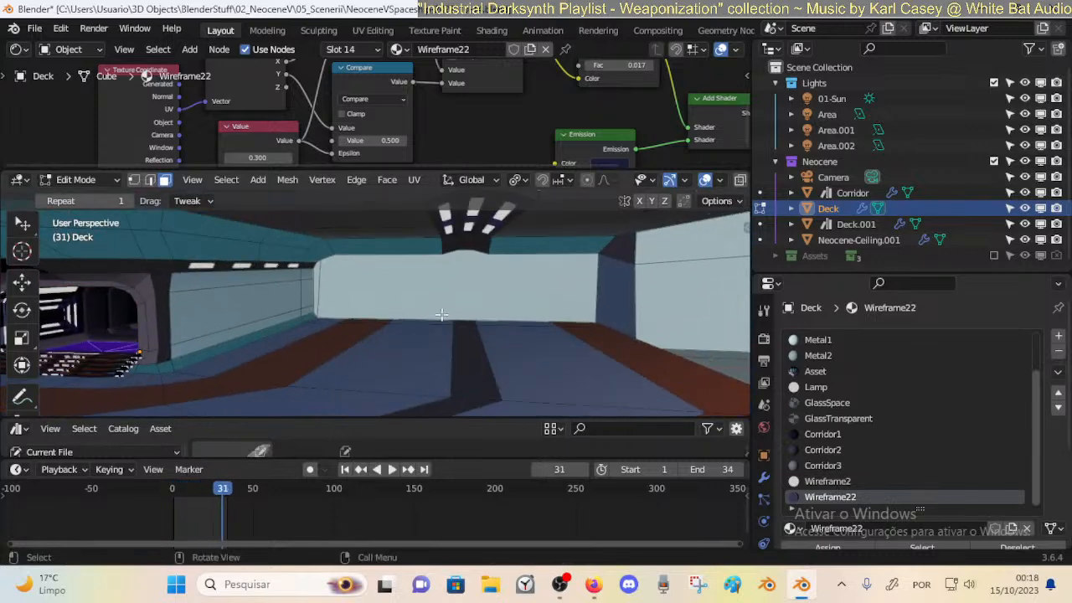
key(ctrl+s)
Assign the Wireframe22 material to the Deck's fan-shaped ceiling light faces.
click(459, 223)
middle_drag(459, 224, 352, 349)
scroll(440, 265, up, 2)
shift+click(333, 356)
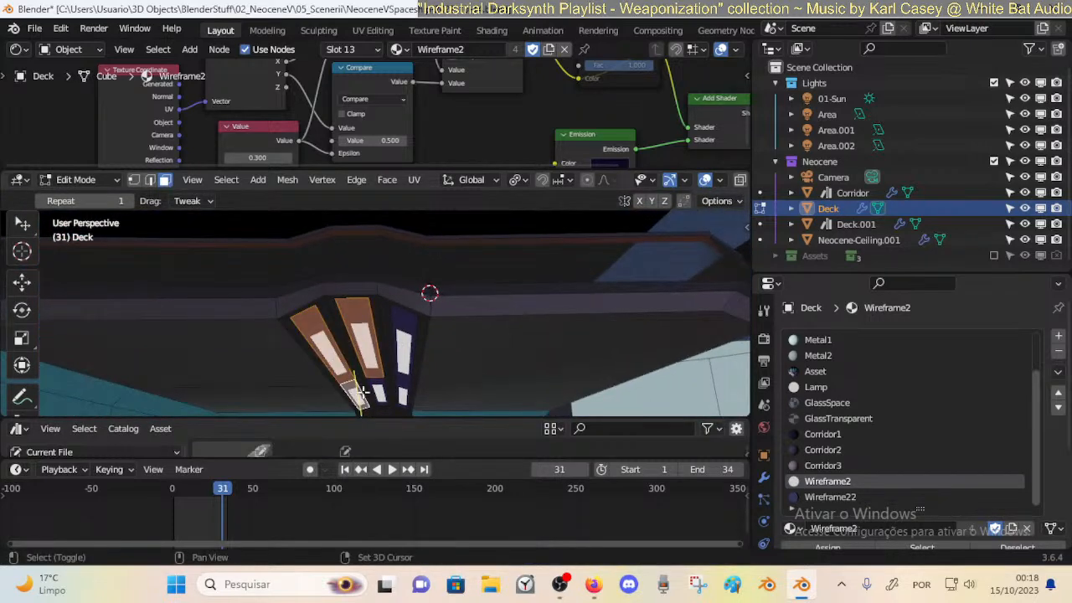
click(832, 496)
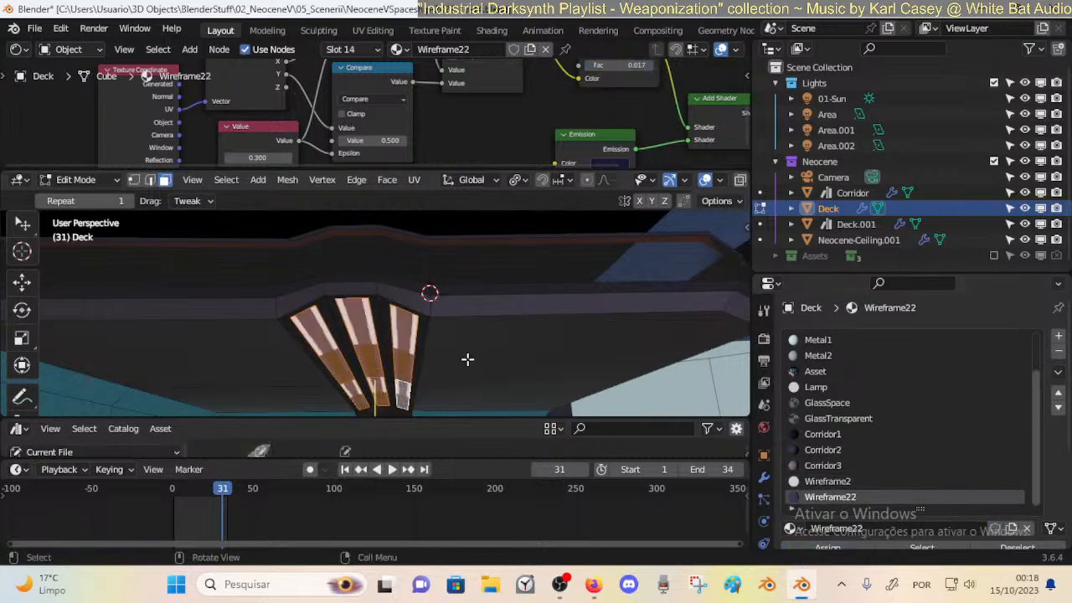
Examine the animated ceiling lights around the deck during playback and return the Deck to Object Mode.
middle_drag(450, 345, 443, 284)
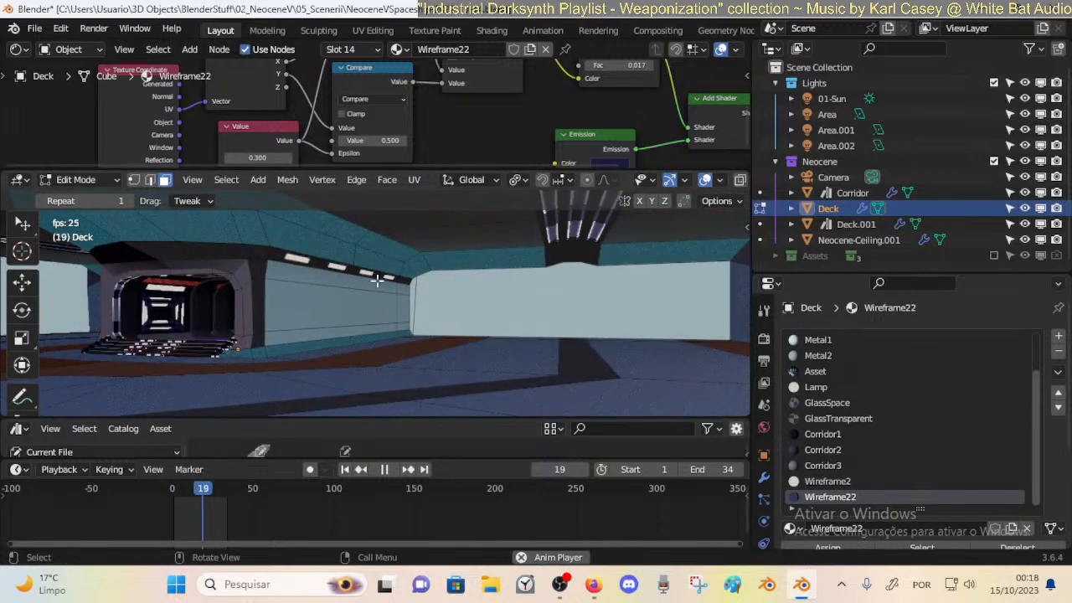
middle_drag(376, 280, 387, 279)
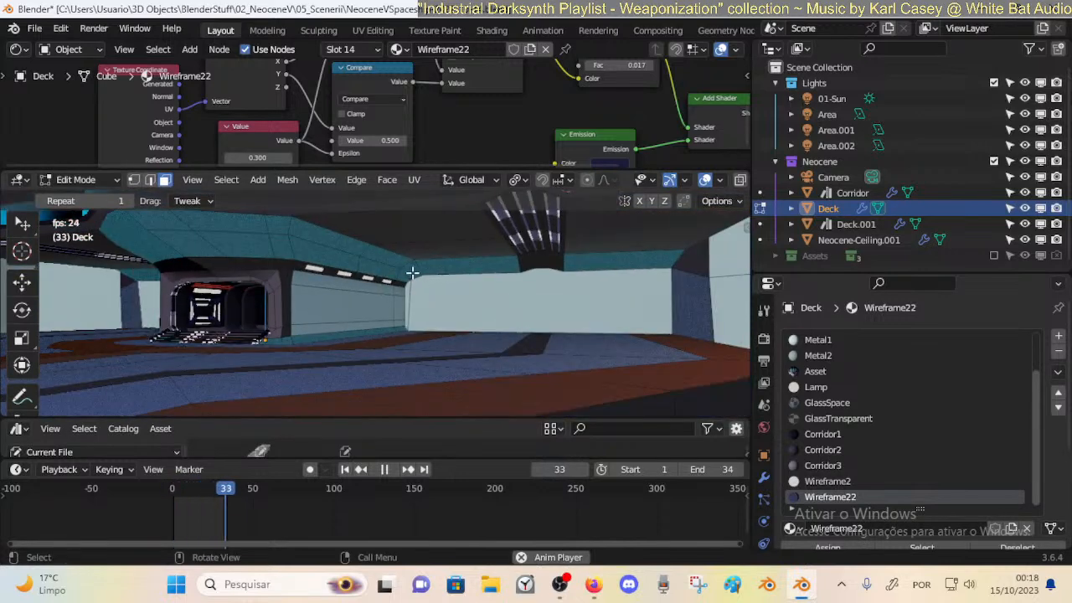
middle_drag(393, 272, 332, 295)
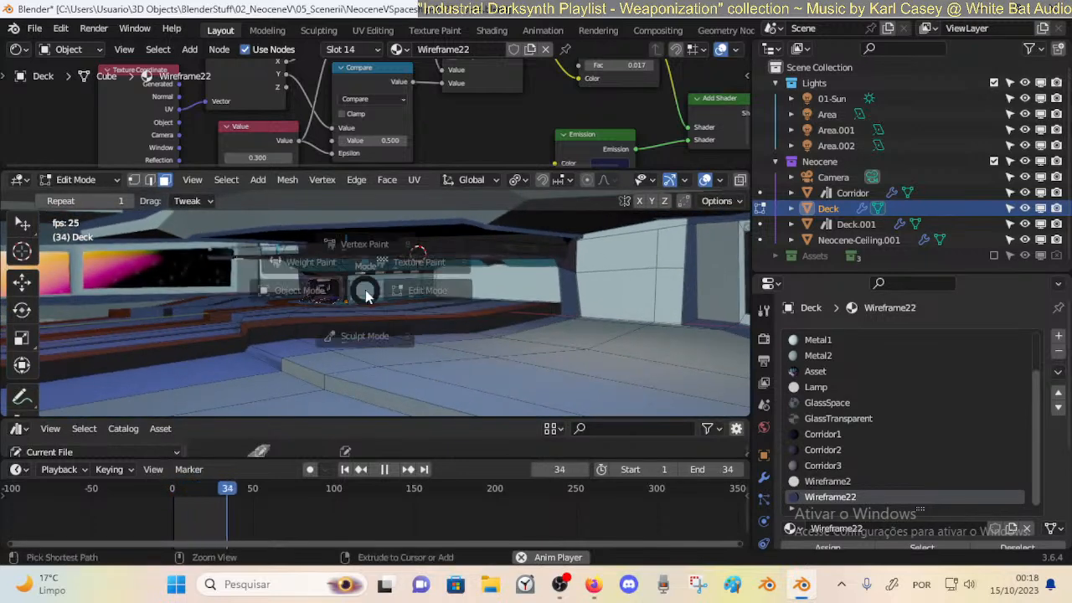
key(Tab)
middle_drag(365, 290, 467, 297)
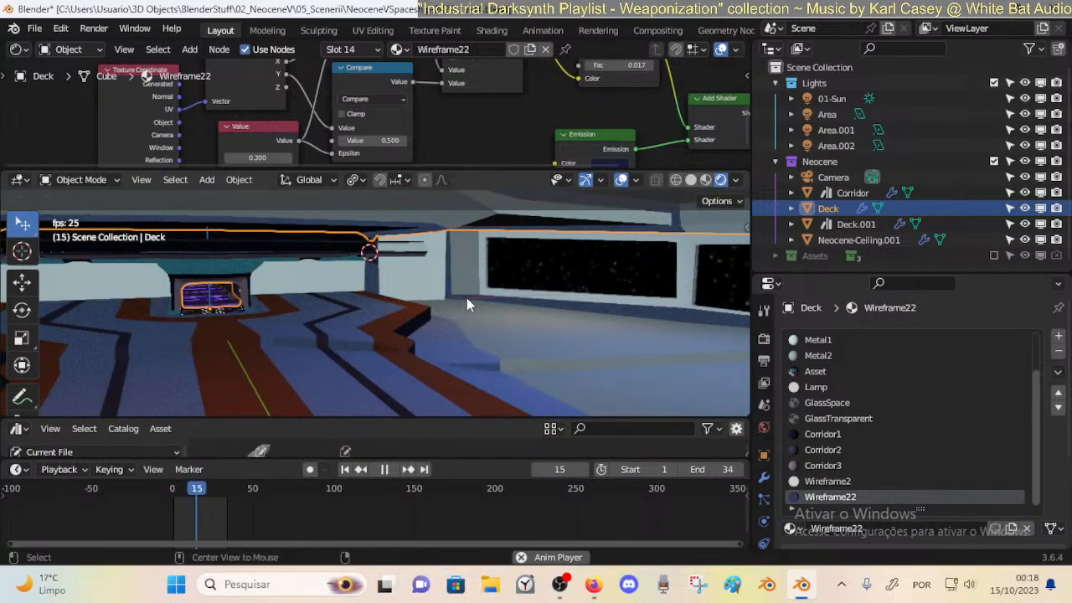
Deselect the Deck, stop playback with the viewport in Material Preview shading and save the file.
key(alt+z)
scroll(467, 297, down, 6)
key(alt+a)
scroll(454, 295, down, 3)
mouse_move(444, 294)
middle_down()
mouse_move(395, 299)
mouse_move(680, 142)
middle_up()
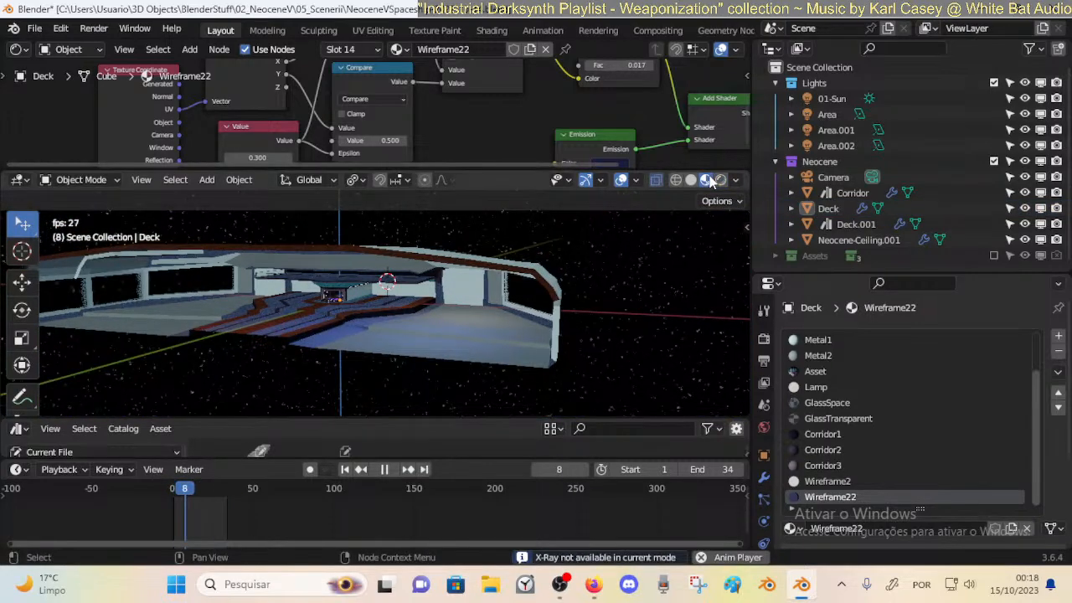
scroll(464, 313, up, 4)
key(space)
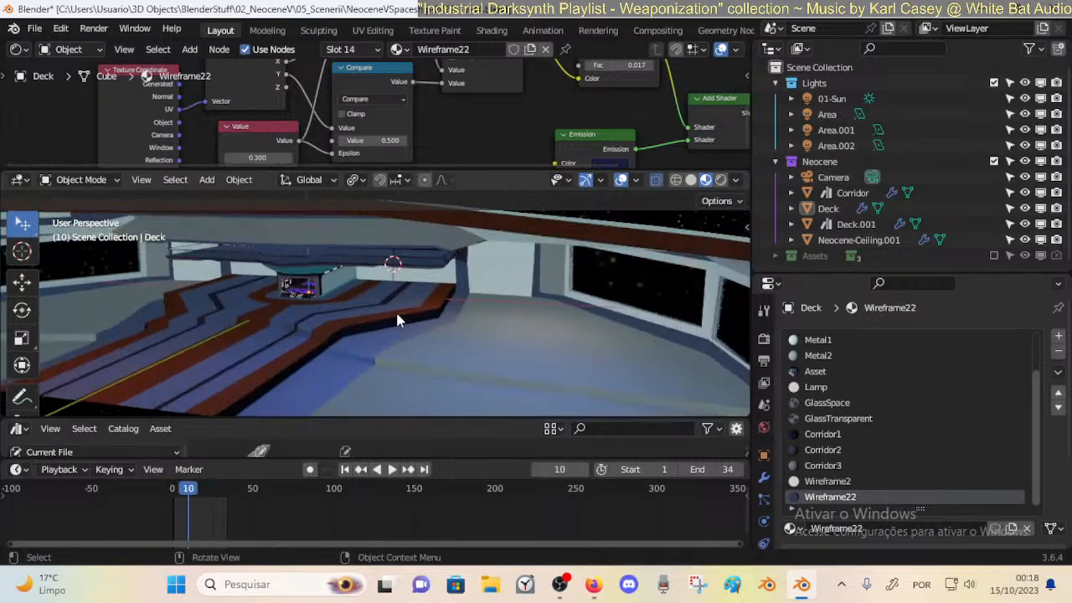
middle_drag(395, 316, 383, 304)
key(ctrl+s)
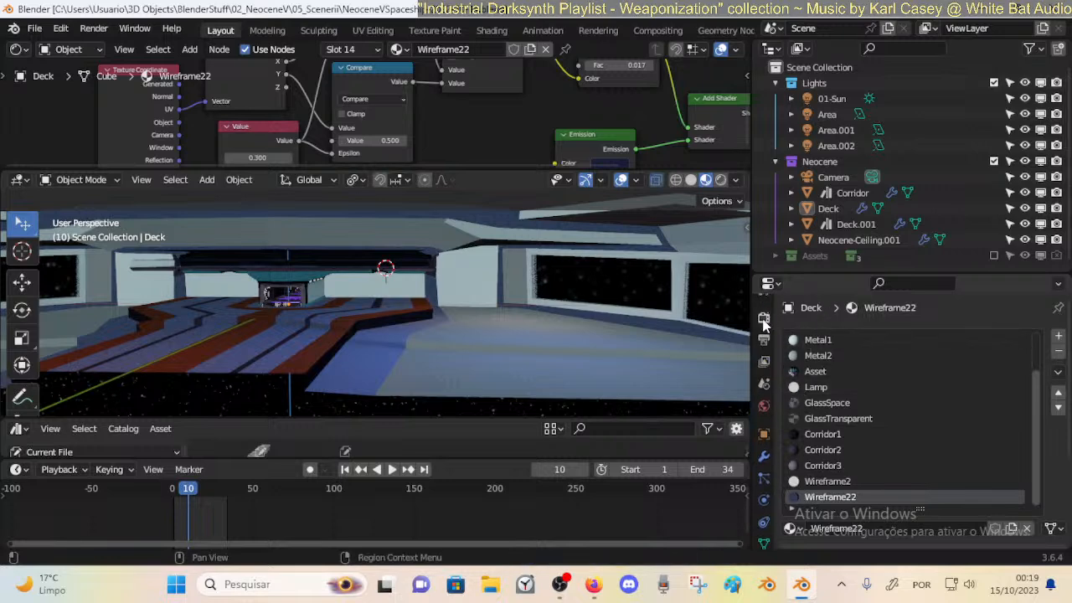
Preview the deck interior in Cycles with Rendered viewport shading and switch the render engine back to Eevee.
click(764, 317)
click(915, 338)
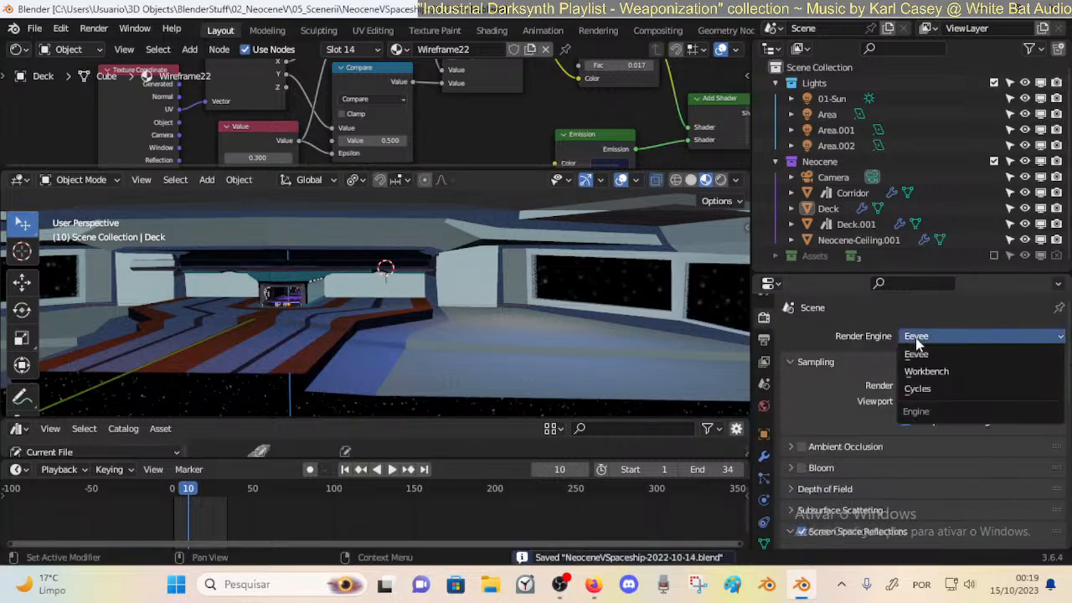
click(930, 389)
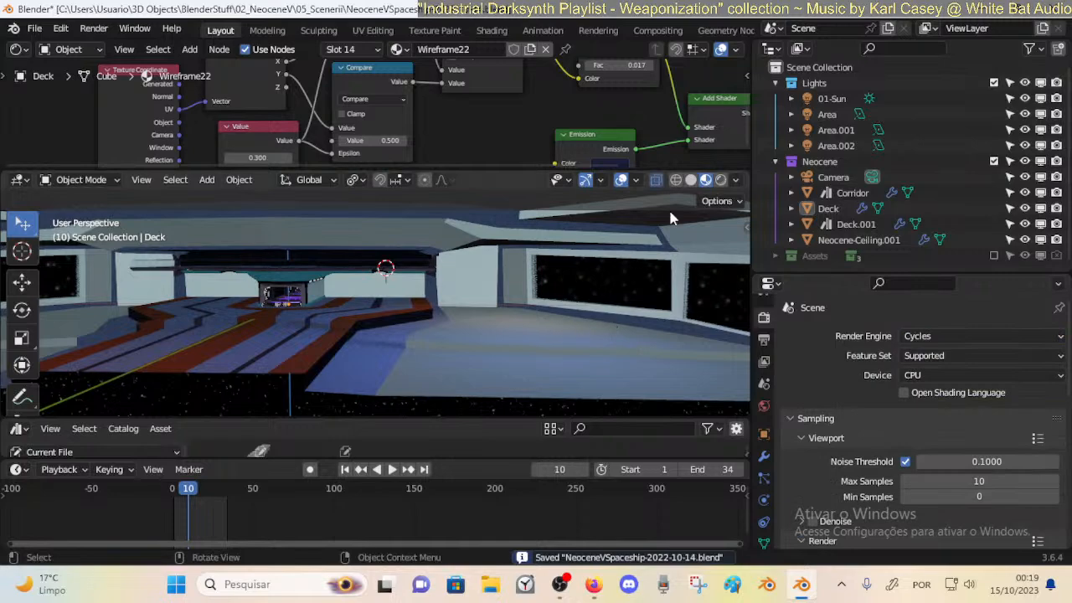
click(718, 180)
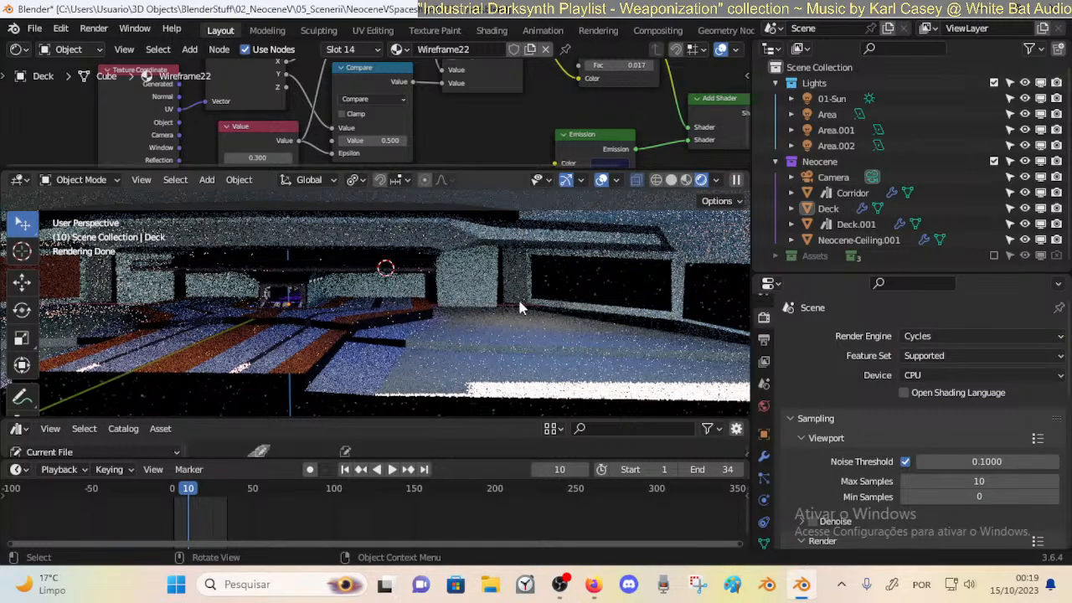
middle_drag(481, 303, 444, 321)
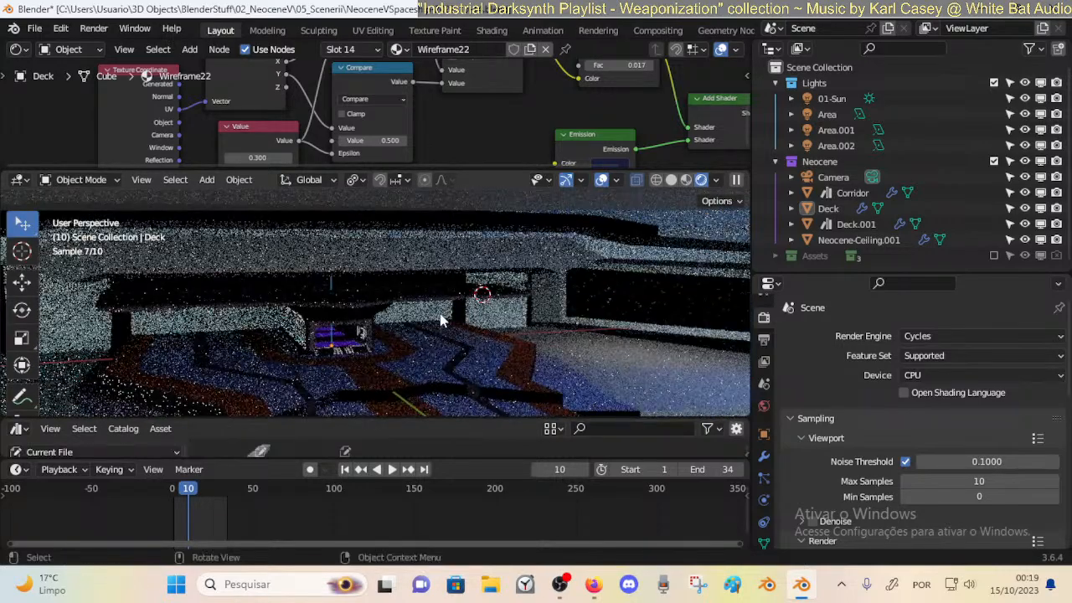
click(938, 336)
click(936, 355)
Fly through the deck to examine the corridor entrance lights and the window area in Eevee.
mouse_move(641, 323)
middle_down()
mouse_move(522, 323)
mouse_move(524, 371)
mouse_move(470, 275)
middle_up()
key(shift+grave)
key(w)
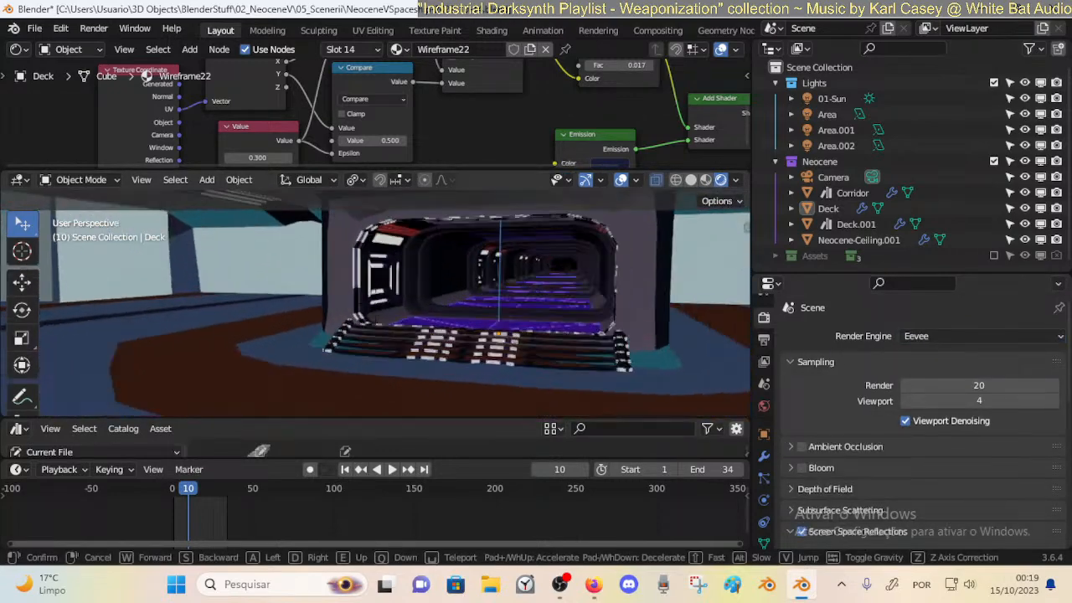
key(s)
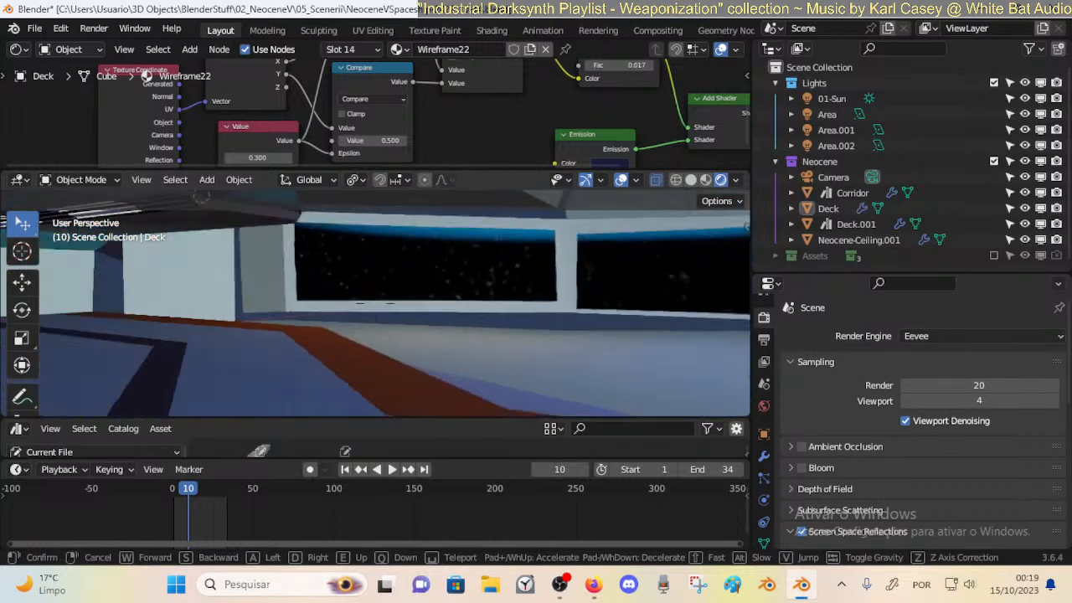
click(467, 274)
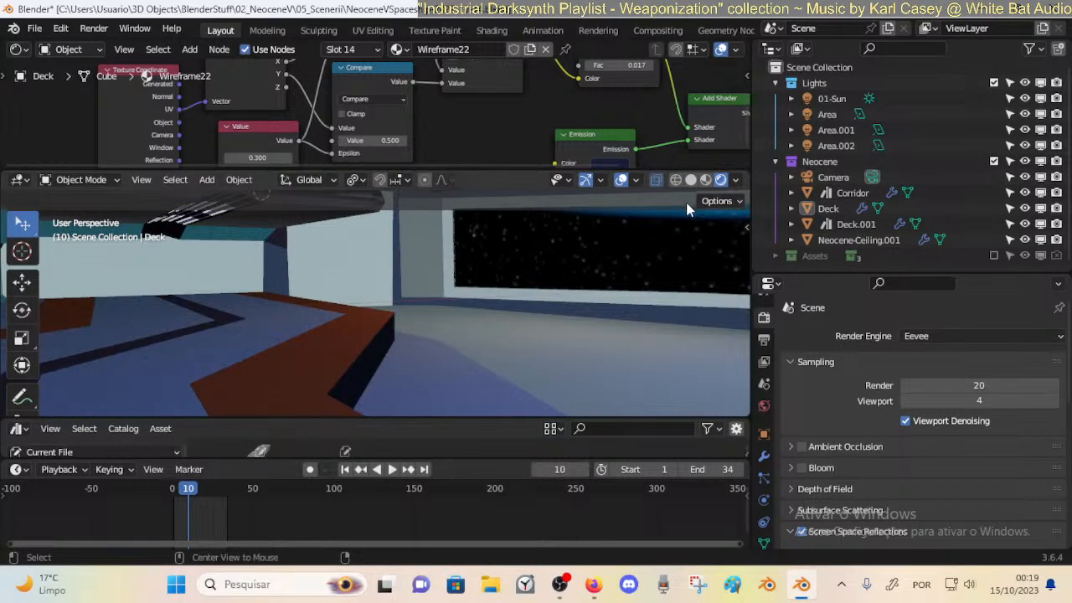
scroll(536, 288, down, 2)
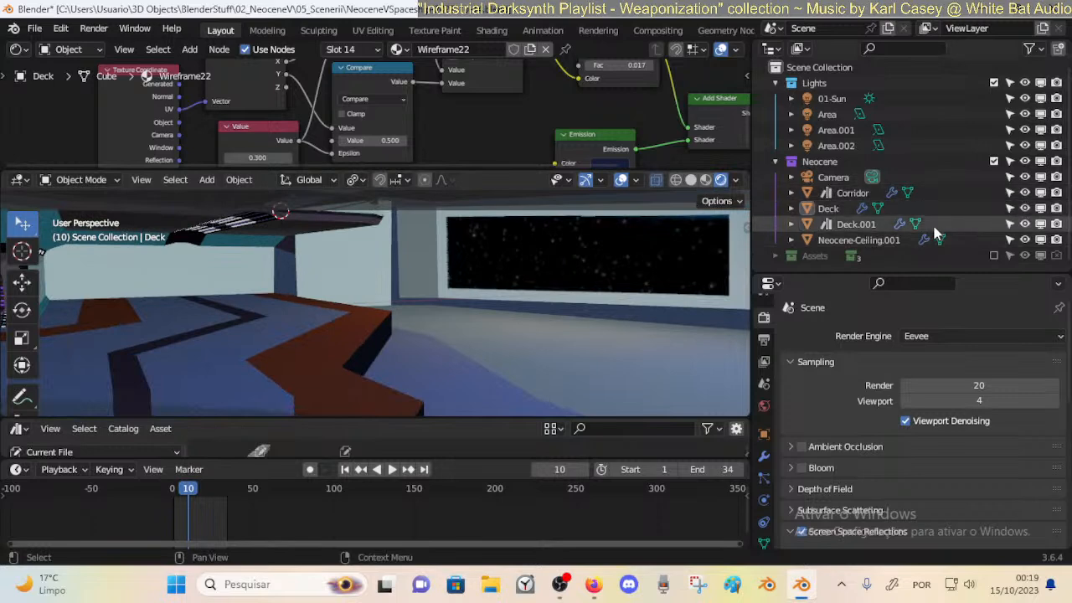
Enable the Assets collection, select the Table1.008 box on the deck floor and save the file.
click(994, 255)
middle_drag(641, 310, 512, 348)
click(516, 348)
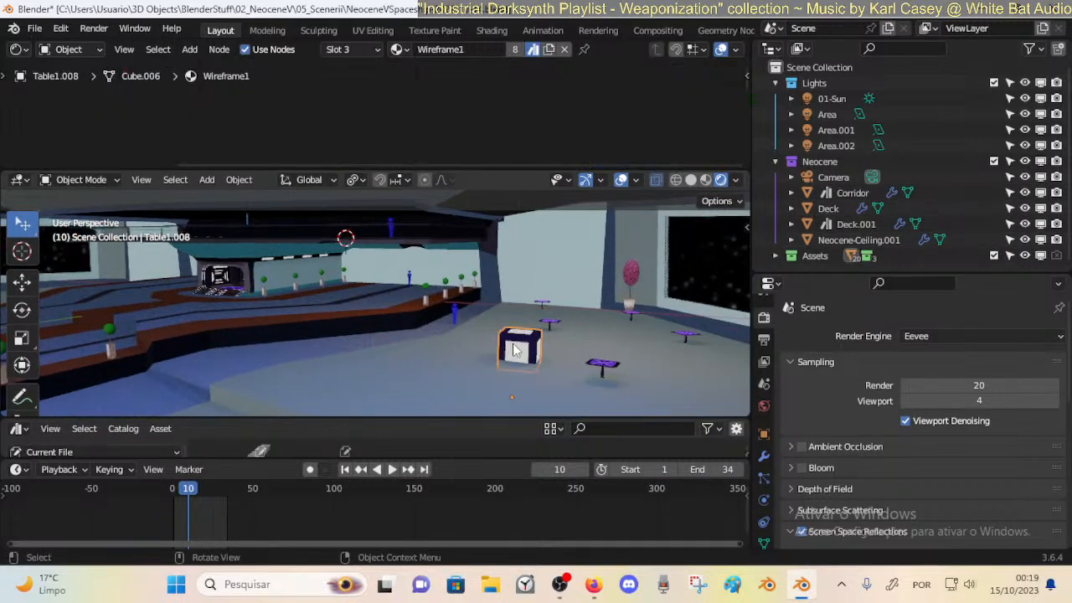
key(ctrl+s)
Raise the Table1.008 box mesh about 0.15 m along Z, shift it along X in Edit Mode and save.
key(Tab)
scroll(536, 360, up, 2)
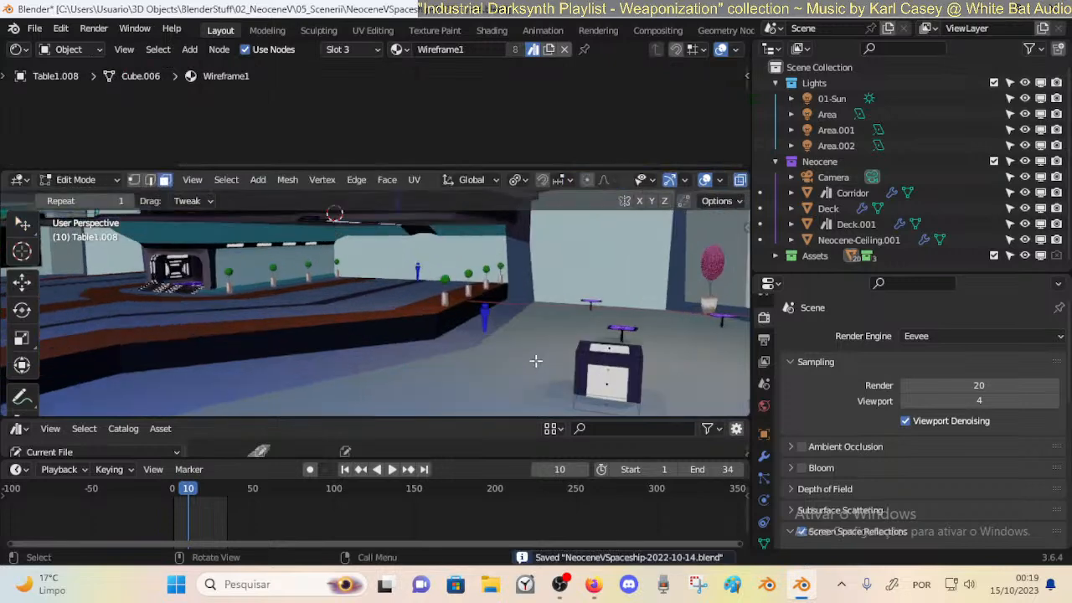
key(a)
key(g)
key(z)
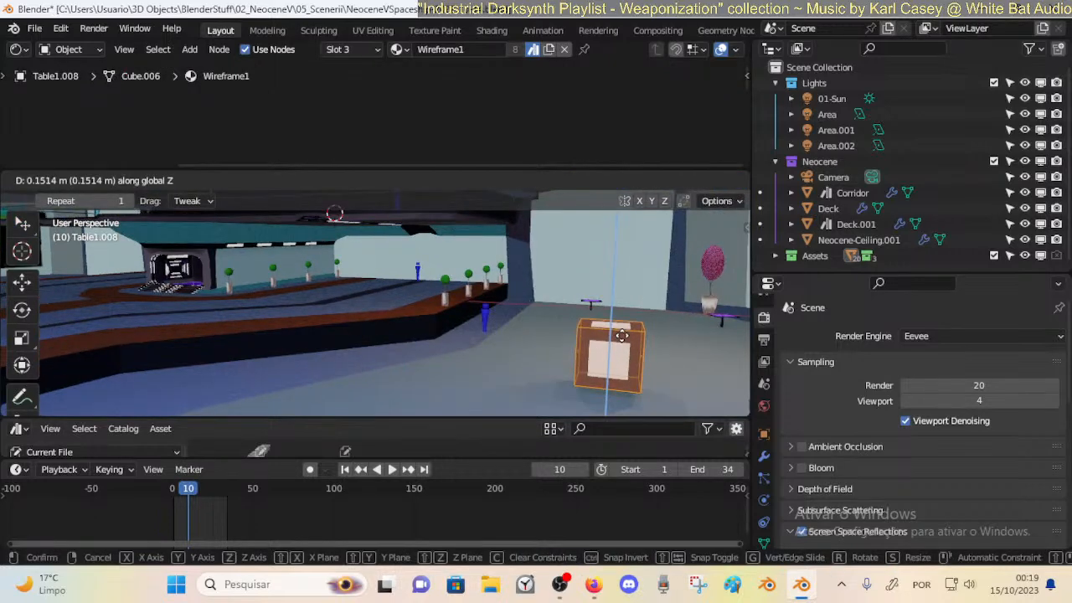
click(621, 336)
key(g)
key(y)
key(x)
click(513, 324)
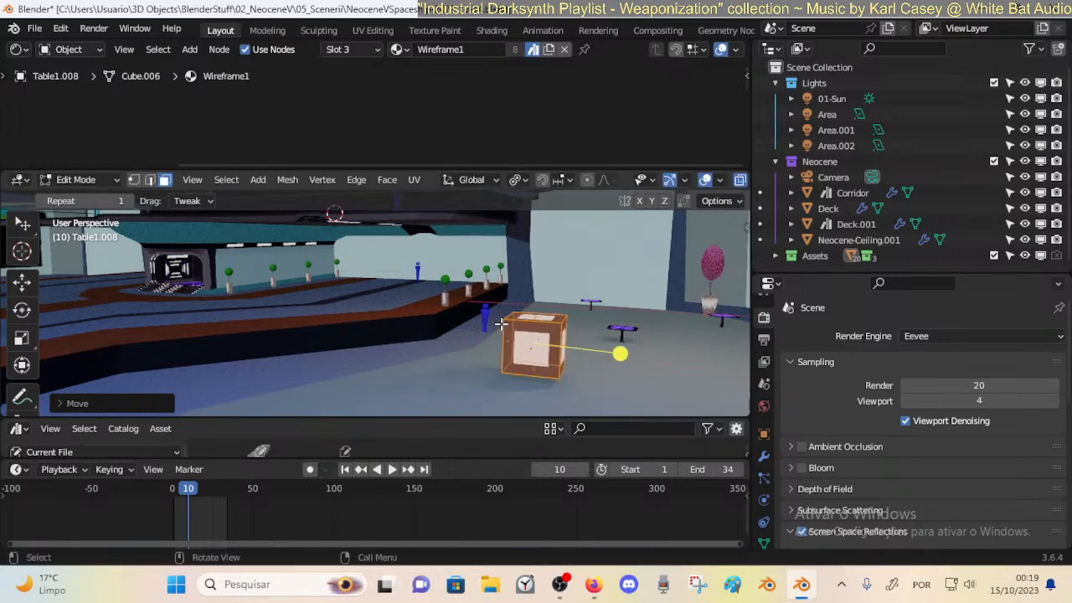
key(ctrl+s)
Try the GlassSpace material on all faces of the Table1.008 box and view it in Object Mode.
key(Tab)
key(Tab)
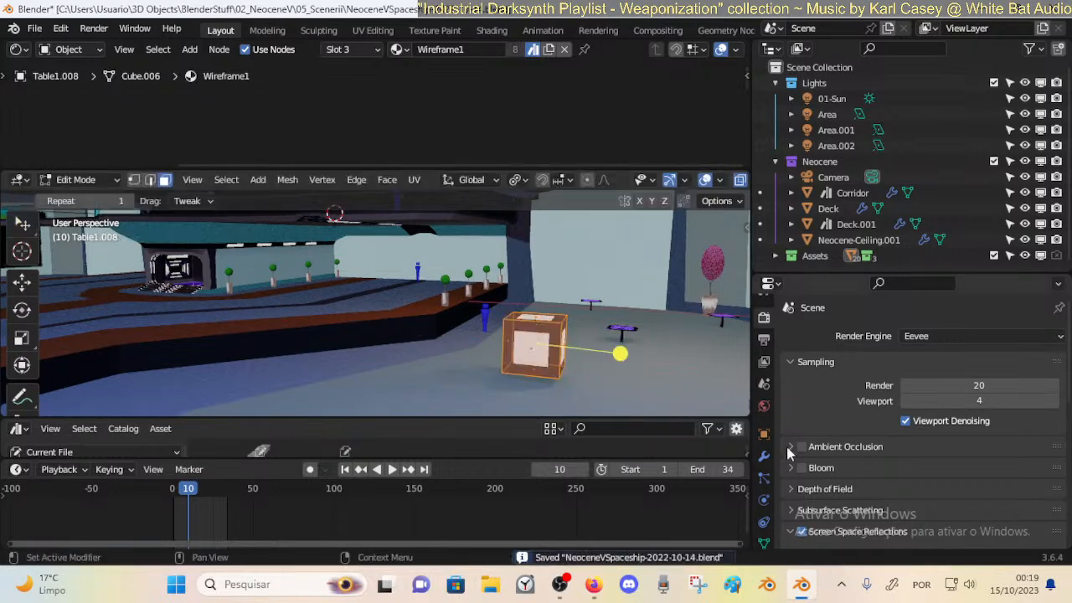
click(763, 532)
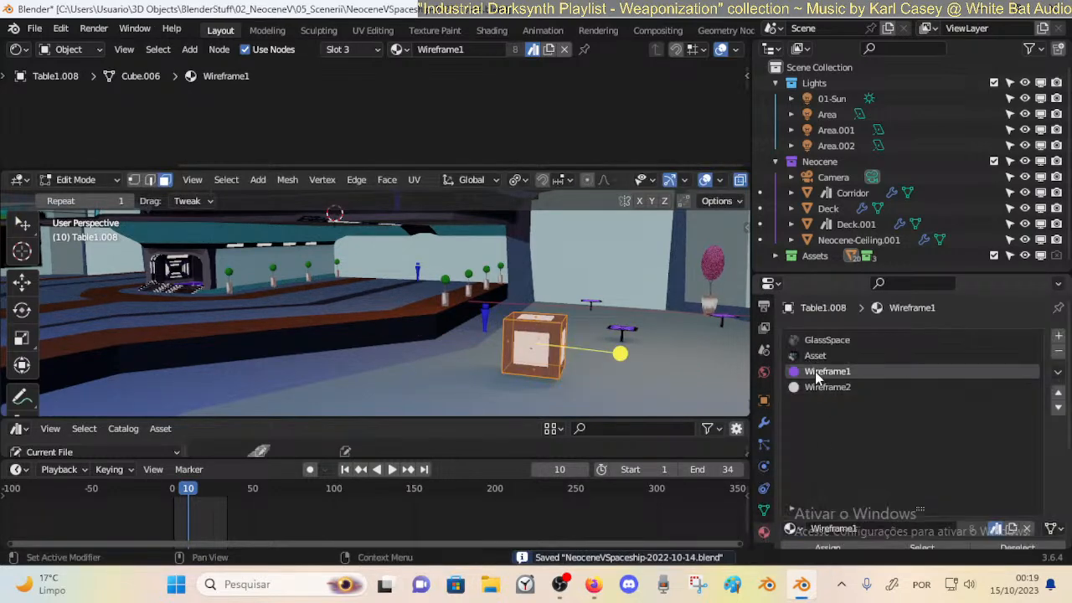
click(825, 340)
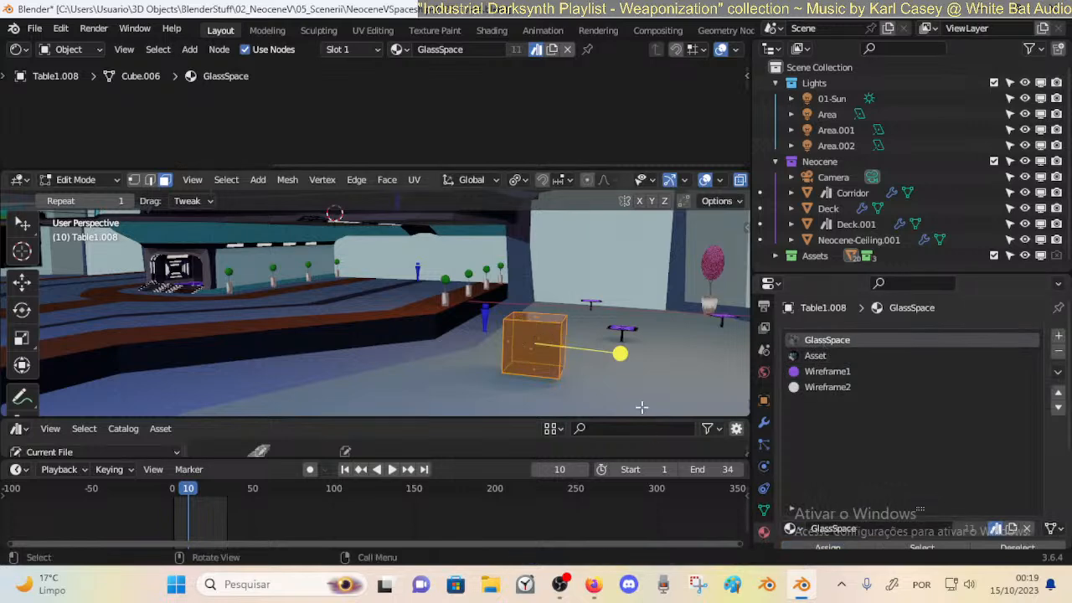
key(Tab)
middle_drag(614, 377, 538, 371)
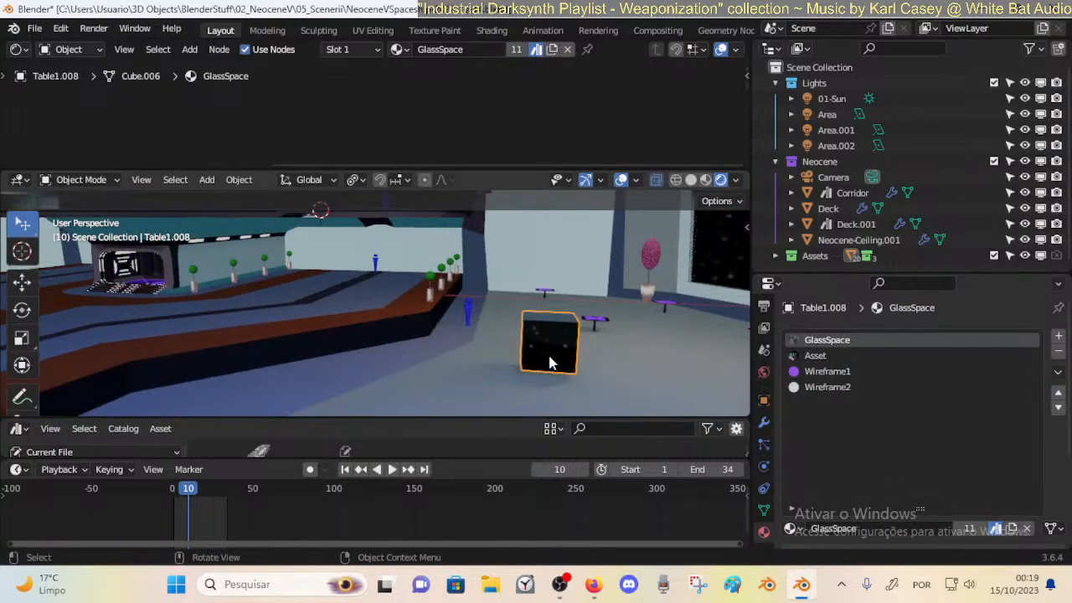
Assign the Asset material to all faces of the Table1.008 box, check it in Object Mode and save.
key(Tab)
key(a)
click(830, 354)
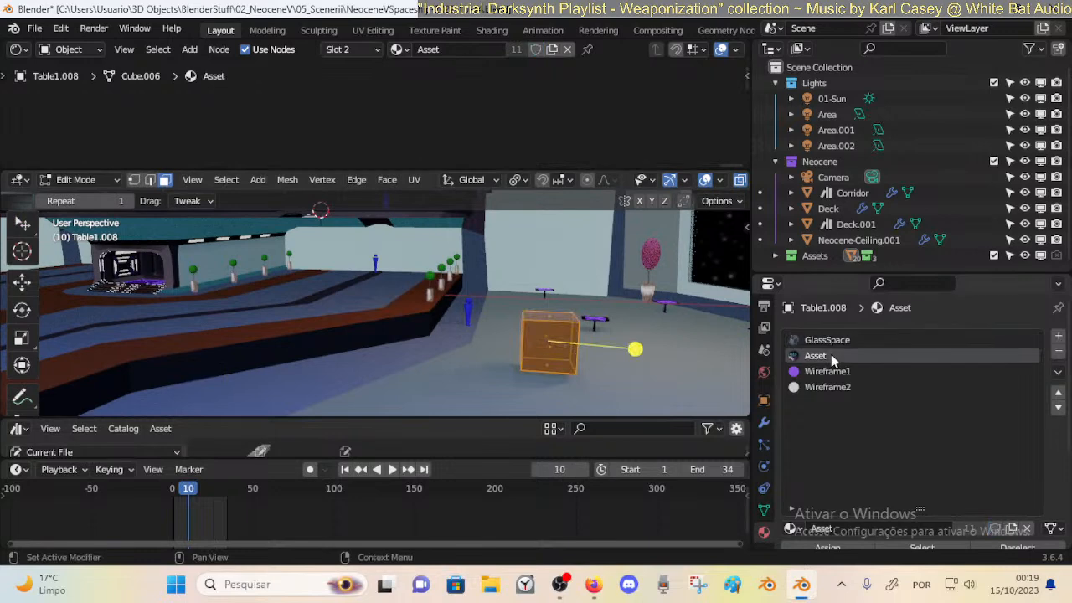
key(Tab)
middle_drag(626, 377, 449, 312)
scroll(511, 357, up, 2)
key(ctrl+s)
key(Tab)
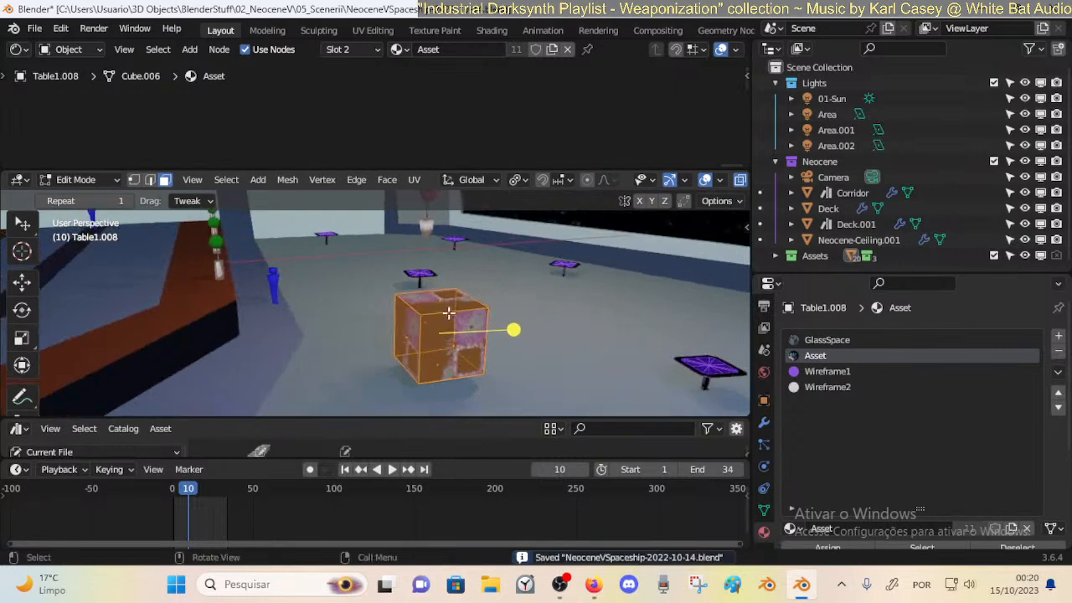
click(1057, 337)
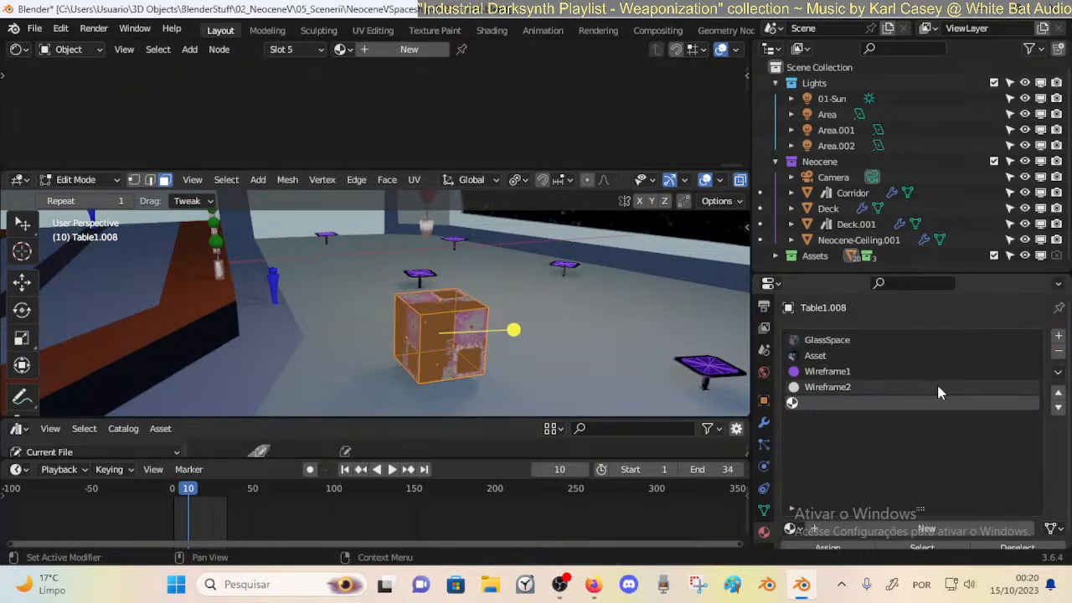
click(1058, 353)
key(ctrl+Tab)
click(320, 335)
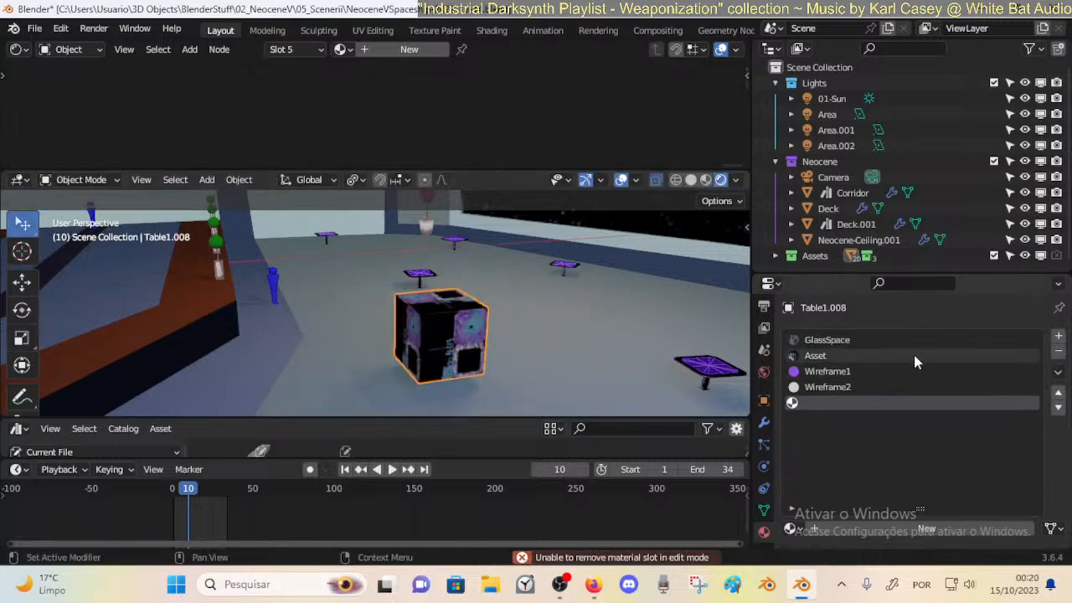
click(1057, 352)
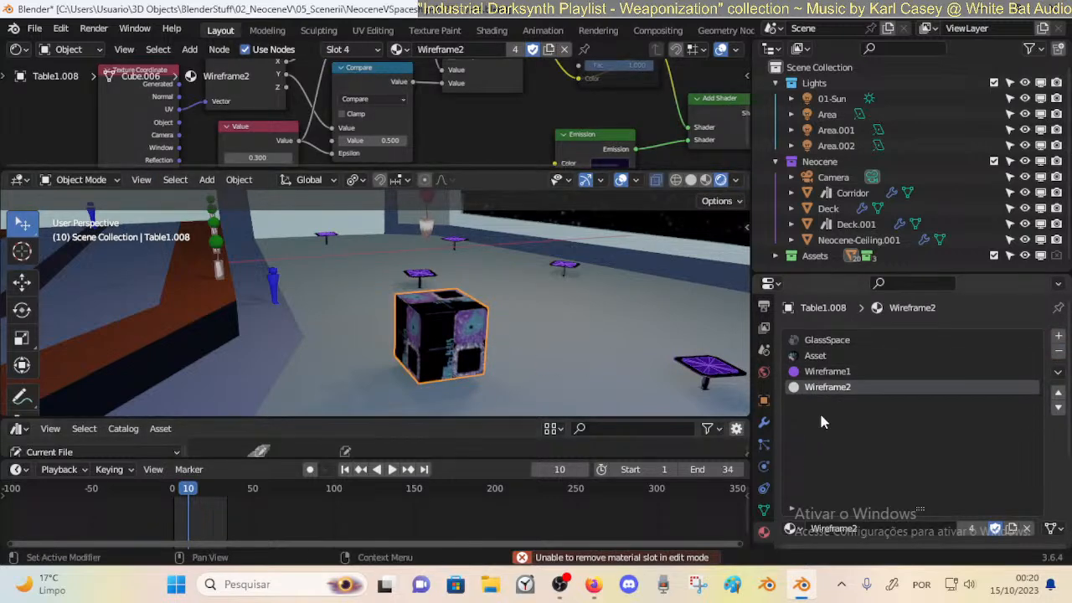
Add the Corridor3 material in a new slot on Table1.008, assign it to all faces and save the file.
click(1058, 335)
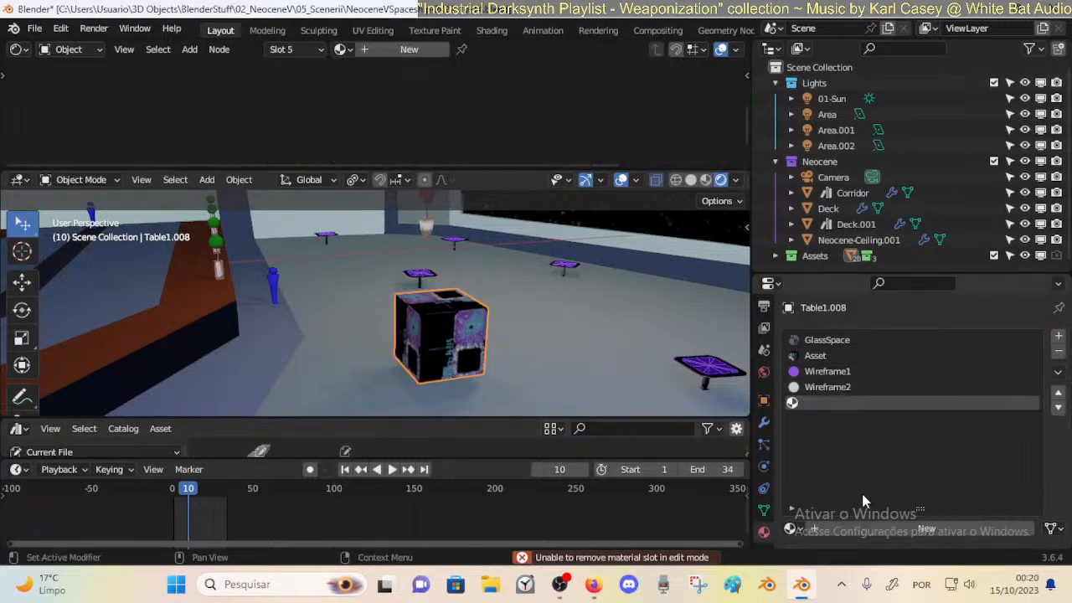
click(795, 529)
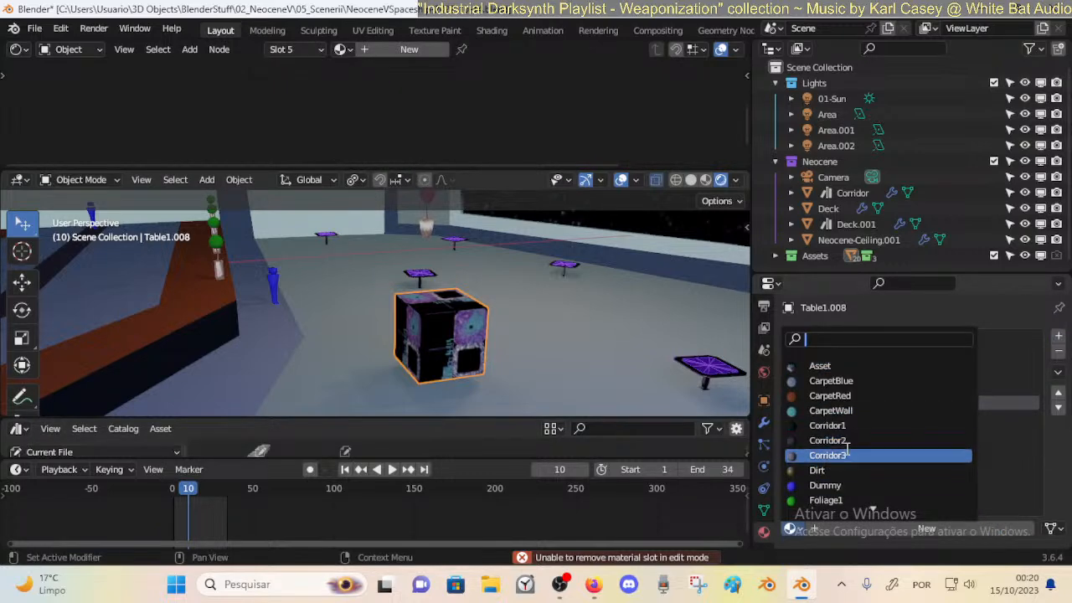
click(846, 455)
key(Tab)
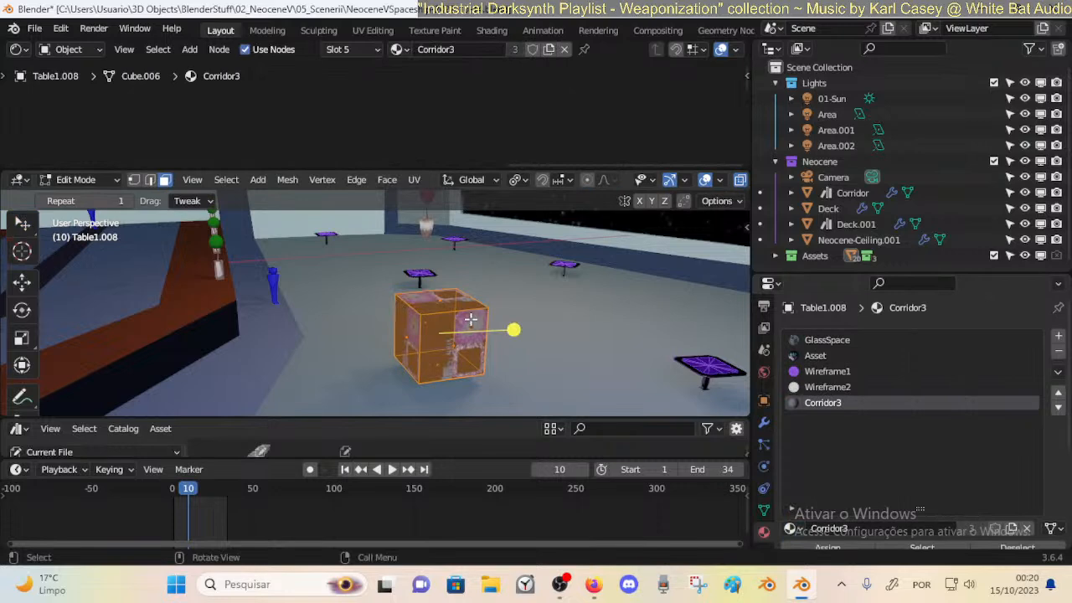
scroll(833, 530, down, 1)
click(829, 518)
key(alt+a)
key(ctrl+Tab)
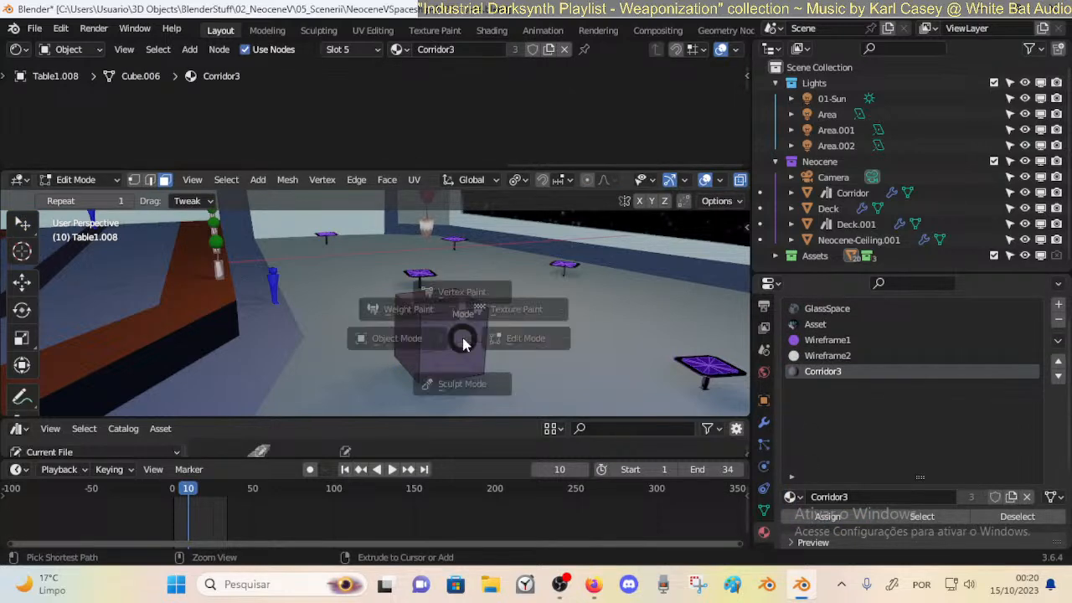
key(Tab)
key(ctrl+s)
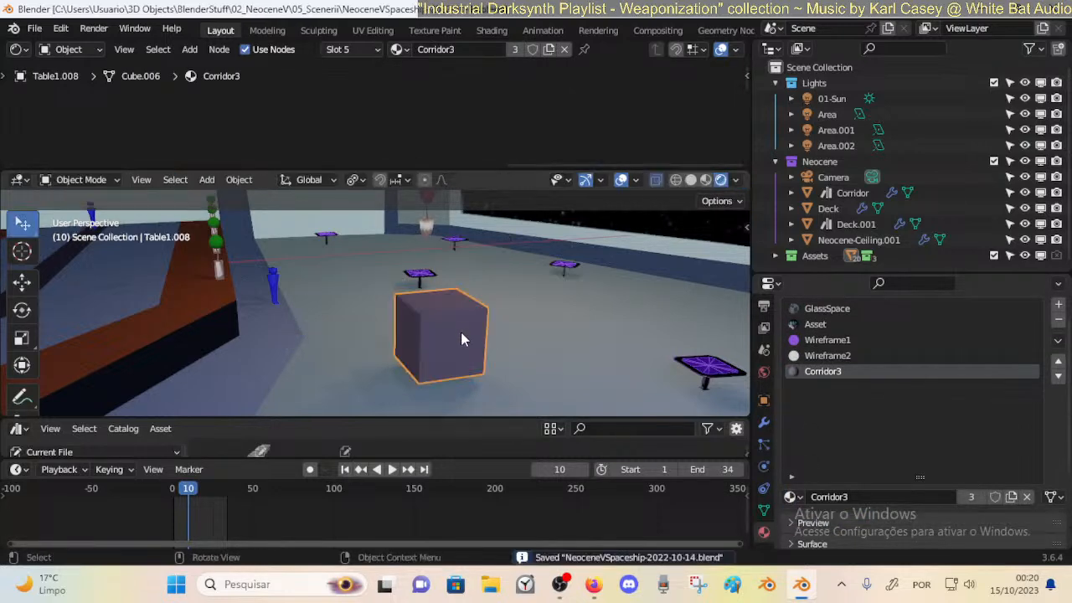
Add a Wireframe modifier to the Table1.008 box and look at it from the side.
click(763, 422)
click(840, 335)
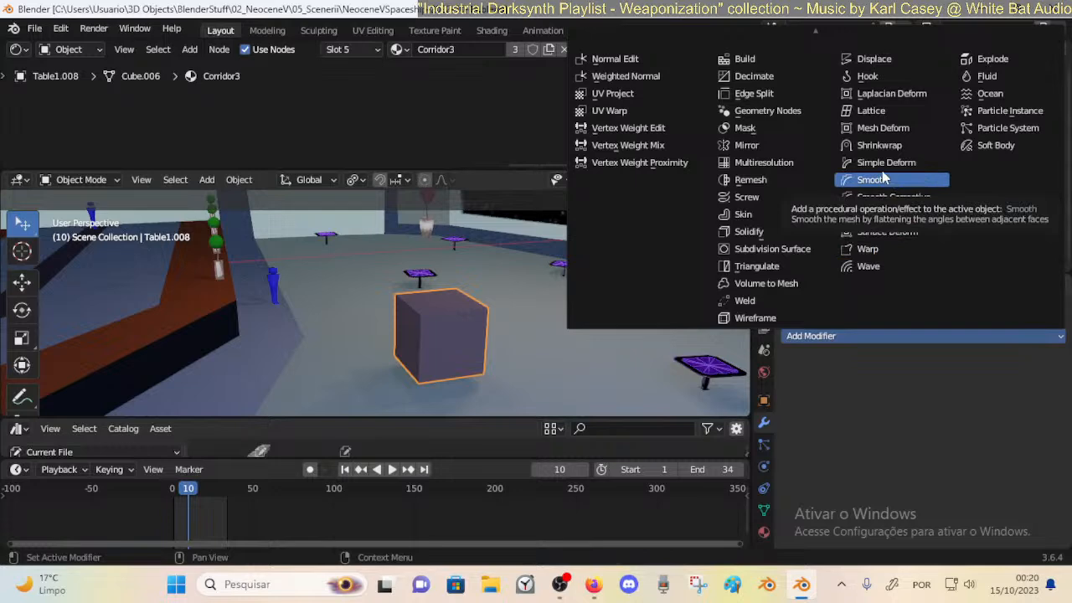
click(754, 317)
middle_drag(392, 298, 422, 303)
scroll(507, 301, up, 3)
middle_drag(507, 300, 409, 313)
key(alt+a)
click(485, 312)
click(418, 318)
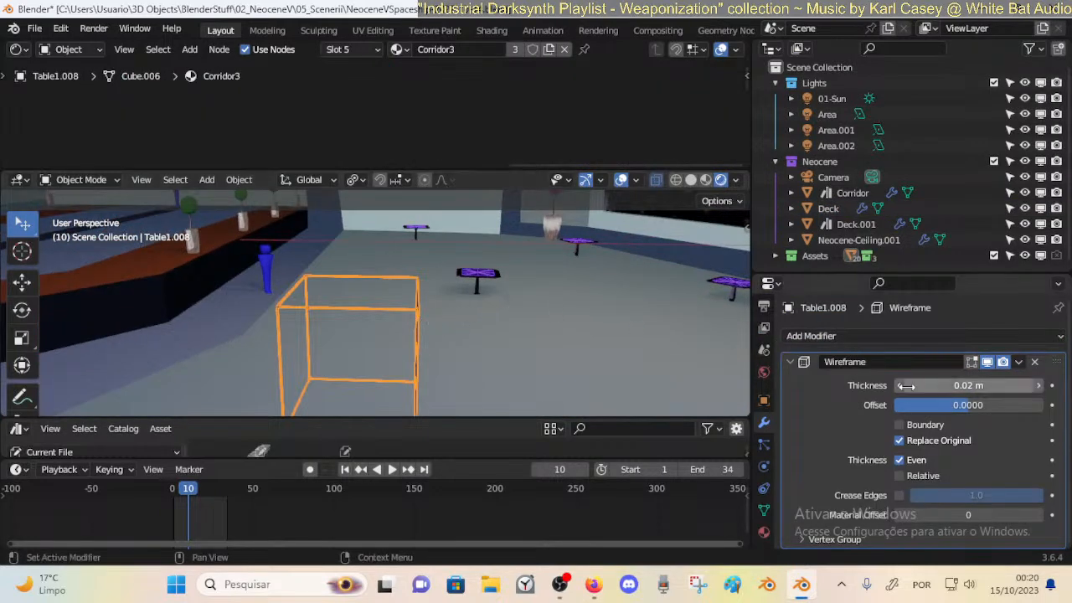
Examine the wireframed box up close, comparing its Edit Mode mesh with the Object Mode result.
scroll(535, 311, up, 2)
key(alt+a)
middle_drag(423, 292, 398, 323)
click(307, 268)
key(Tab)
scroll(364, 311, up, 2)
key(Tab)
key(alt+a)
Try a Wireframe modifier offset of about 0.73 on the box, then reset the offset to 0.
drag(996, 405, 1022, 404)
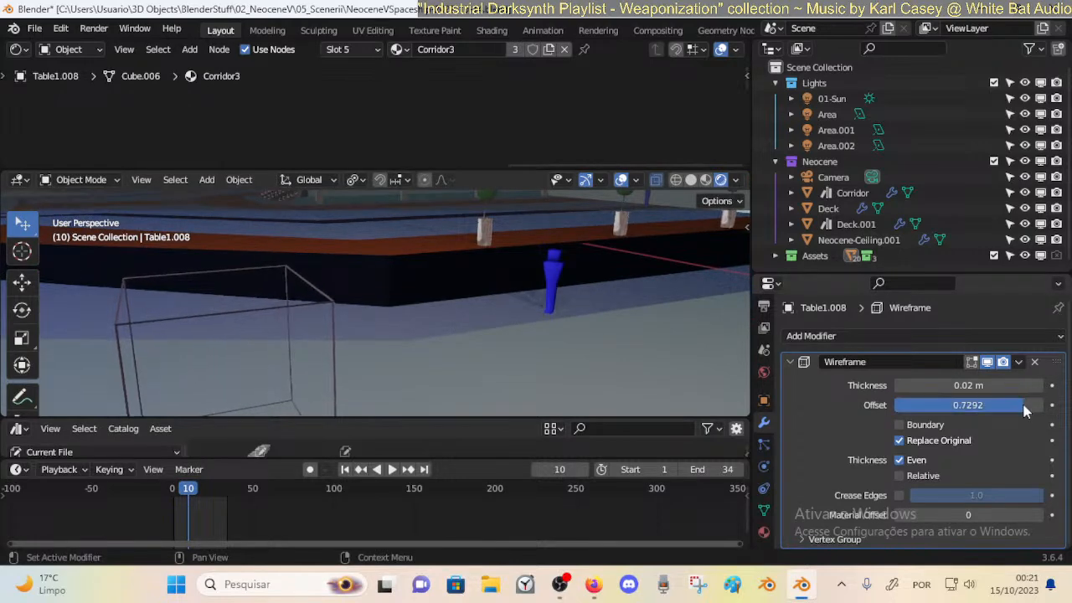
click(1003, 407)
text(0)
key(Return)
Try Wireframe modifier thicknesses of 0.1 m and 0.01 m on the Table1.008 box.
click(1038, 385)
mouse_move(994, 386)
mouse_down()
mouse_move(1063, 386)
mouse_move(993, 386)
mouse_up()
click(992, 386)
text(0.4)
key(BackSpace)
text(1)
key(Return)
middle_drag(328, 319, 383, 318)
click(942, 387)
text(0.)
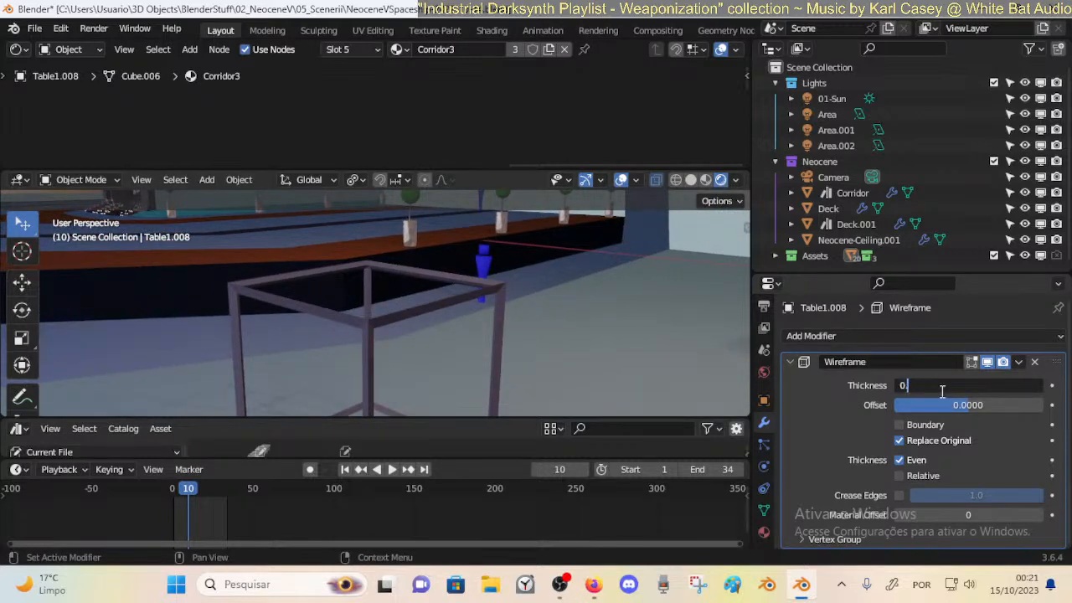
text(1)
key(Return)
click(942, 386)
text(0.01)
key(Return)
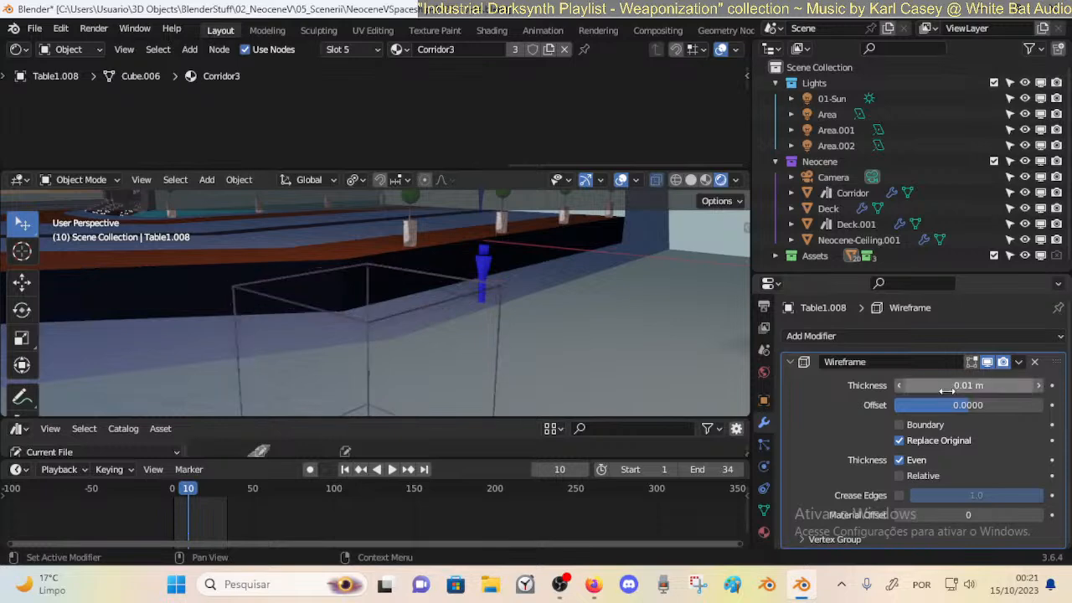
Try a Wireframe thickness of 0.03 m on the box, then set it to 0.02 m.
click(958, 385)
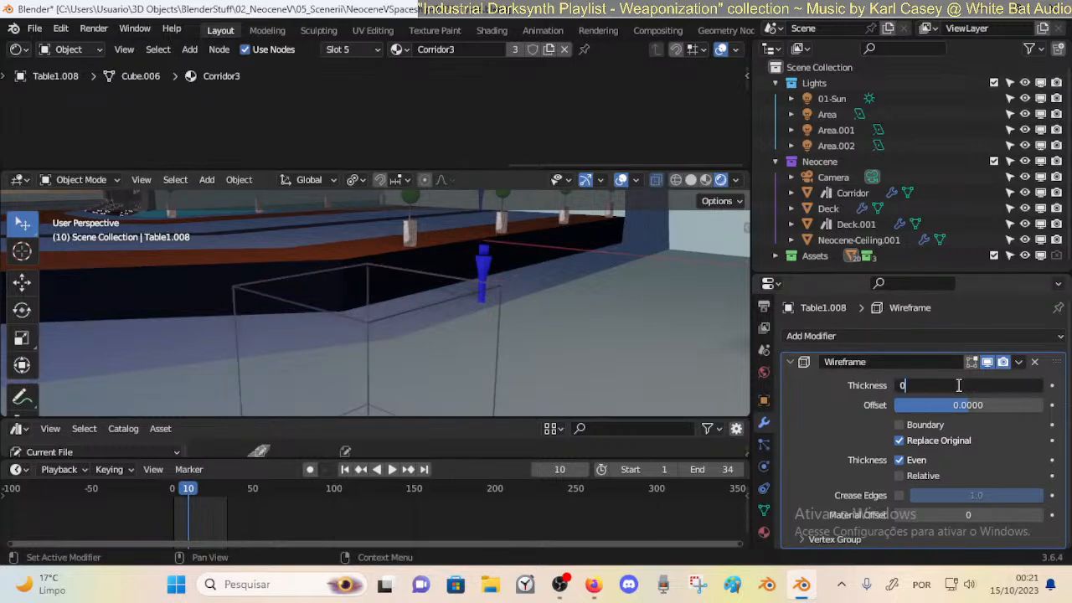
key(Return)
middle_drag(536, 287, 512, 323)
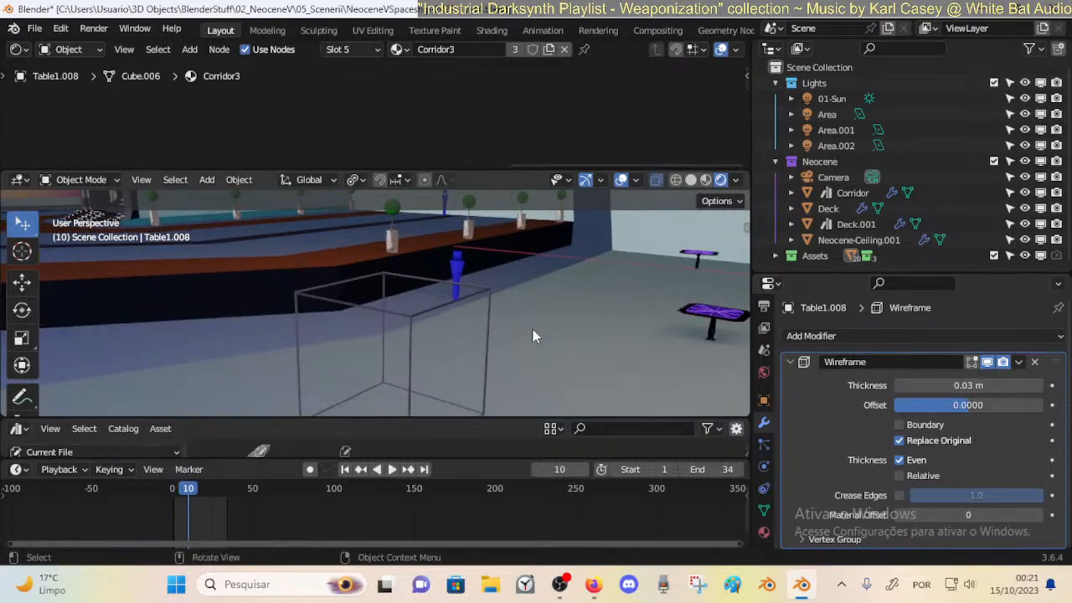
click(975, 387)
text(0.02)
key(Return)
Toggle Replace Original off and on, then try changing the modifier's Material Offset and undo the change.
click(901, 442)
click(901, 442)
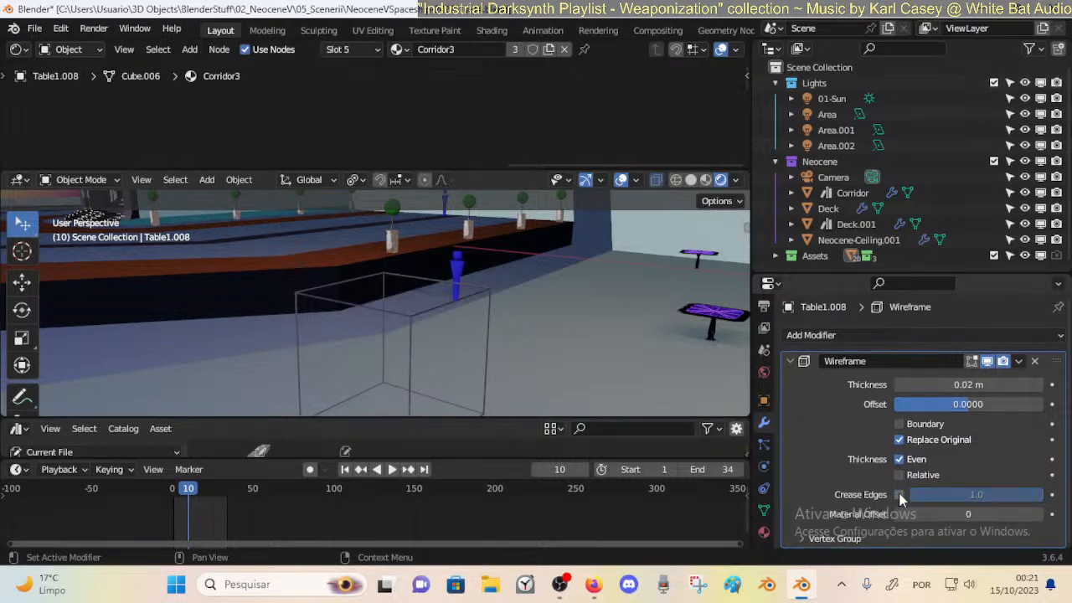
drag(920, 515, 952, 533)
key(ctrl+z)
Inspect the box's wireframe edges from several distances, switching between Edit Mode and Object Mode.
scroll(829, 520, down, 2)
scroll(822, 494, up, 2)
middle_drag(687, 402, 468, 304)
click(536, 289)
key(Tab)
key(Tab)
click(467, 304)
scroll(440, 306, up, 4)
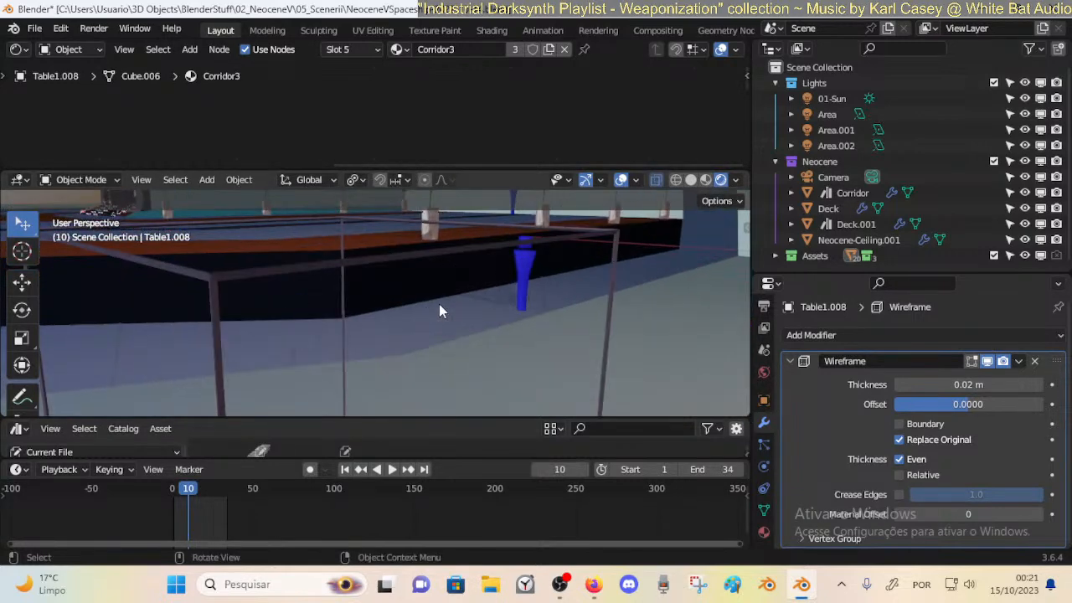
click(252, 271)
key(Tab)
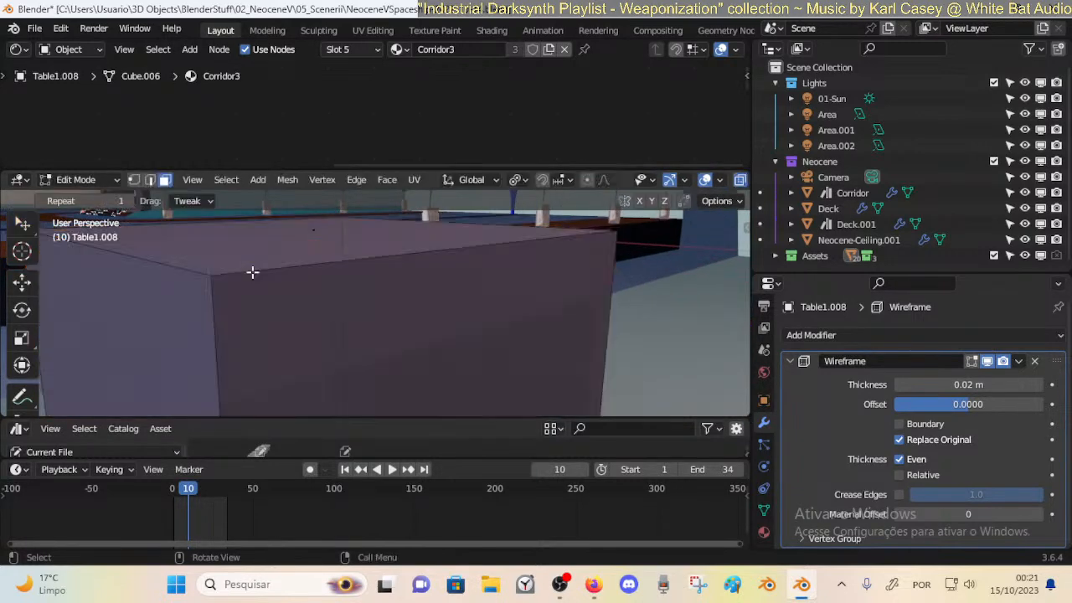
scroll(252, 272, down, 4)
key(Tab)
click(338, 299)
click(338, 299)
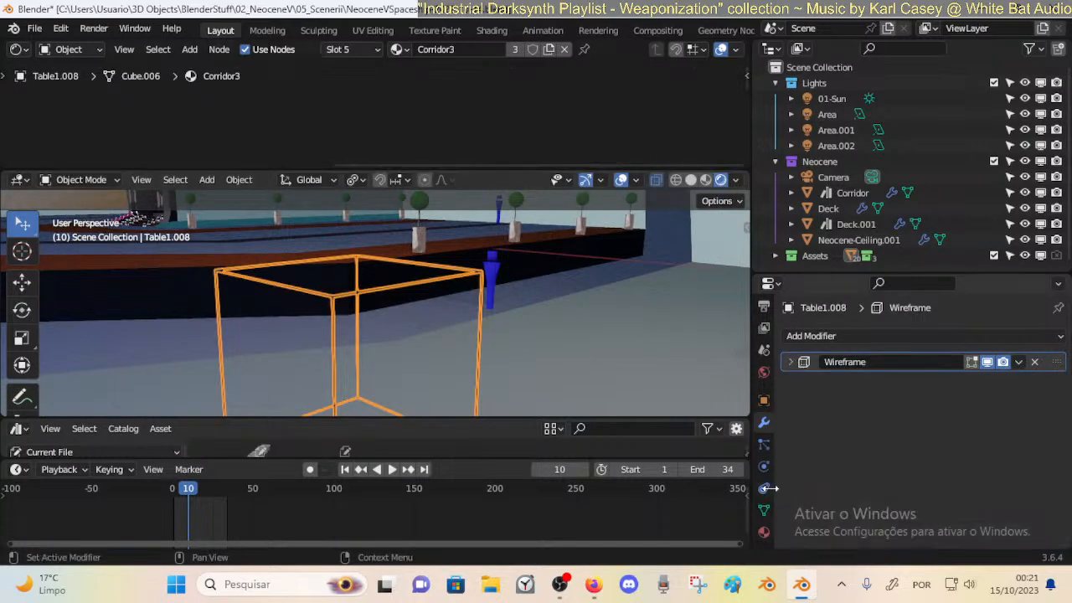
Try the Wireframe1 material on all faces of the wireframed Table1.008 box and view it in Object Mode.
click(764, 532)
scroll(446, 326, down, 2)
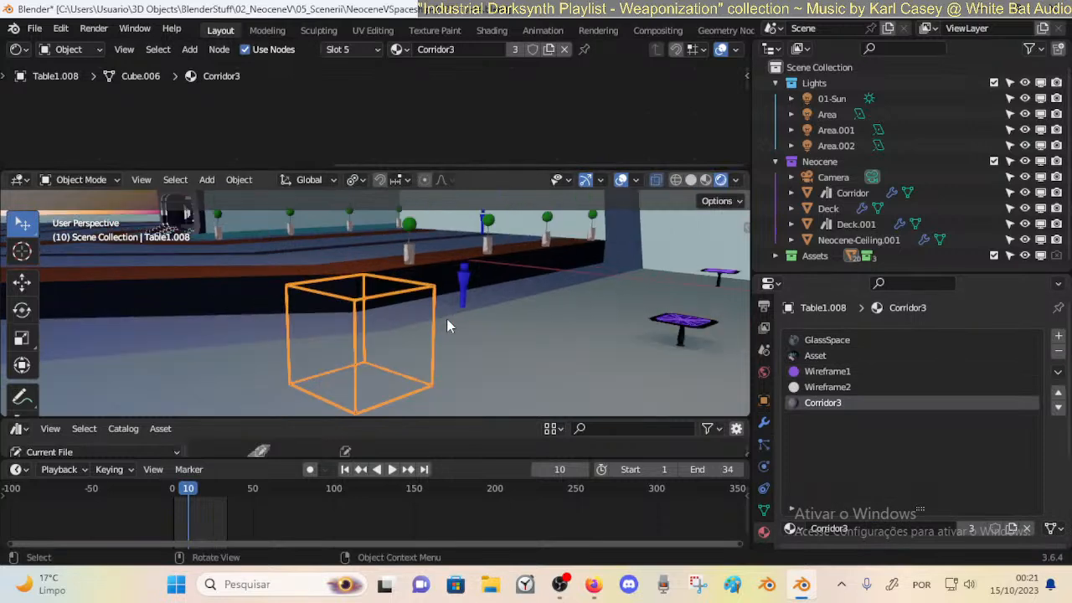
click(837, 372)
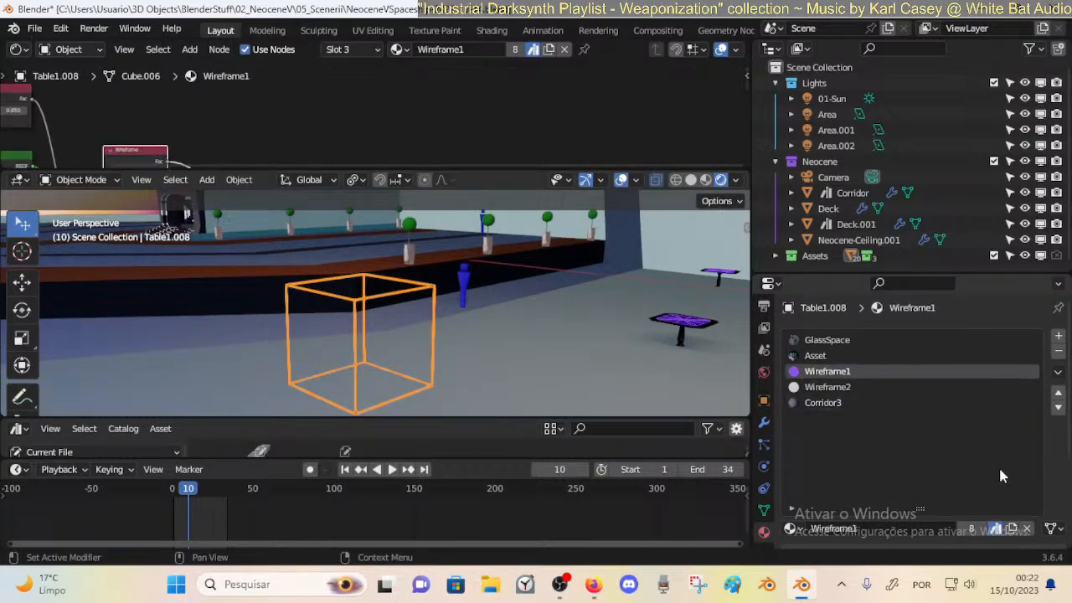
scroll(847, 492, down, 3)
scroll(889, 395, up, 3)
key(Tab)
key(a)
scroll(894, 503, down, 3)
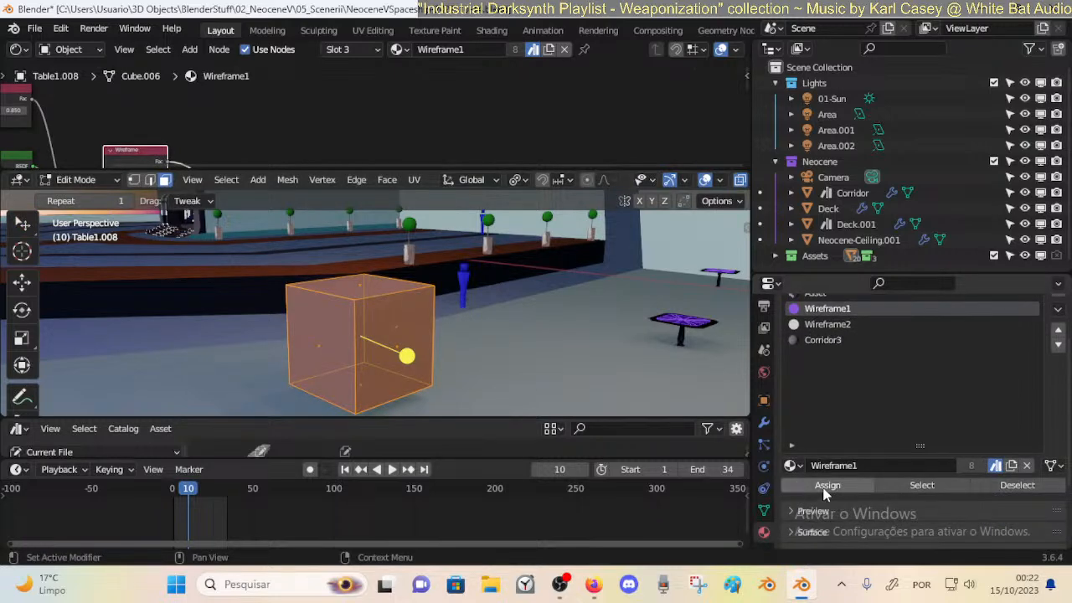
click(827, 487)
key(Tab)
middle_drag(441, 303, 513, 333)
scroll(432, 324, up, 5)
scroll(437, 329, down, 2)
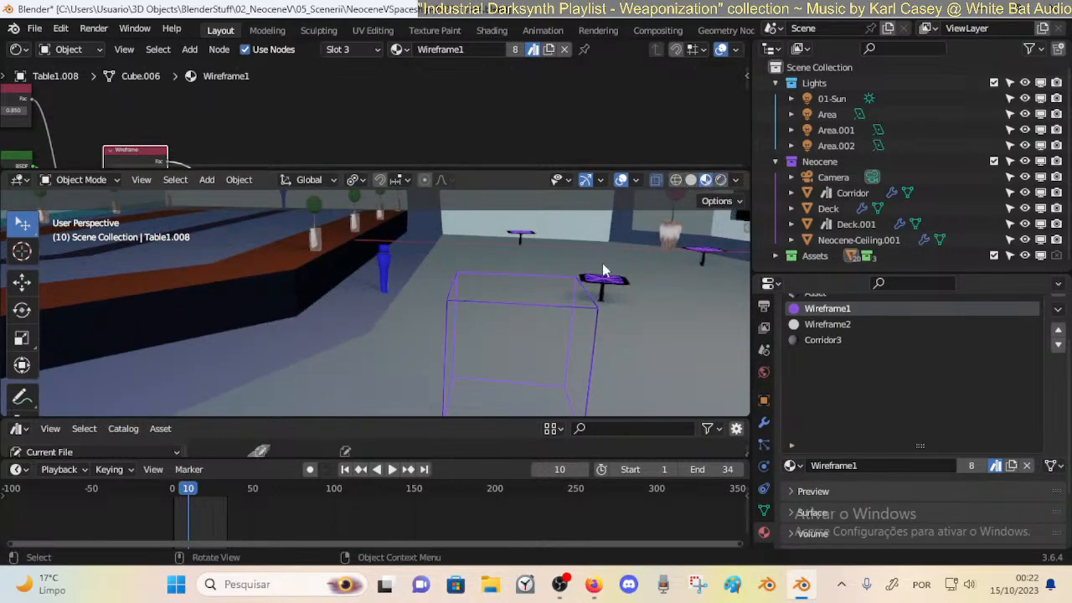
middle_drag(649, 232, 557, 292)
Move the Table1.008 box from the deck floor to beside the corridor entrance and raise it above the ground.
click(551, 316)
scroll(551, 316, down, 3)
key(g)
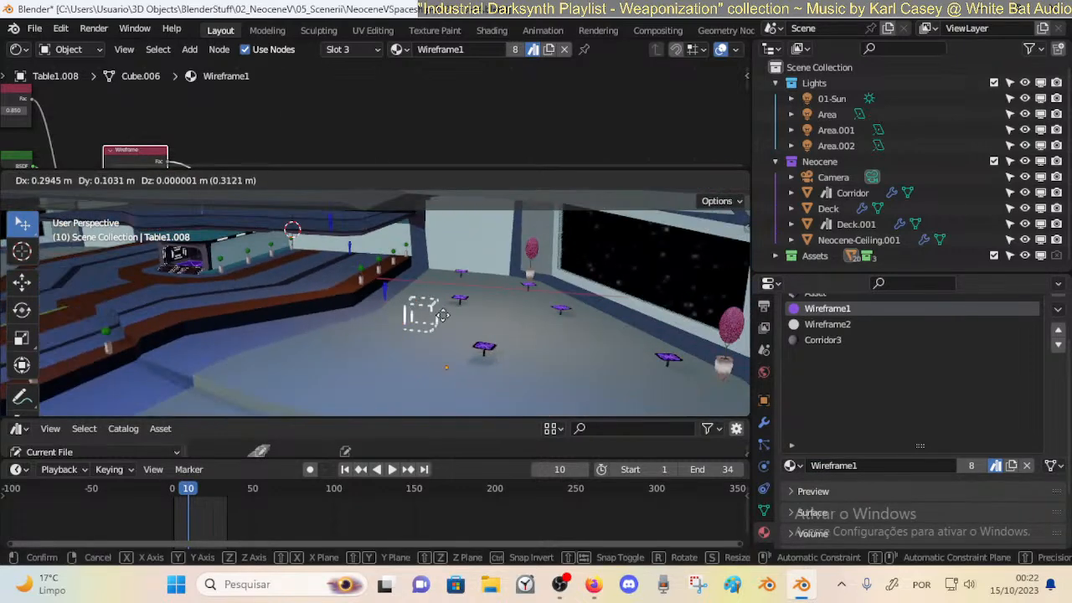
click(308, 303)
mouse_move(308, 303)
middle_down()
mouse_move(442, 306)
mouse_move(315, 311)
middle_up()
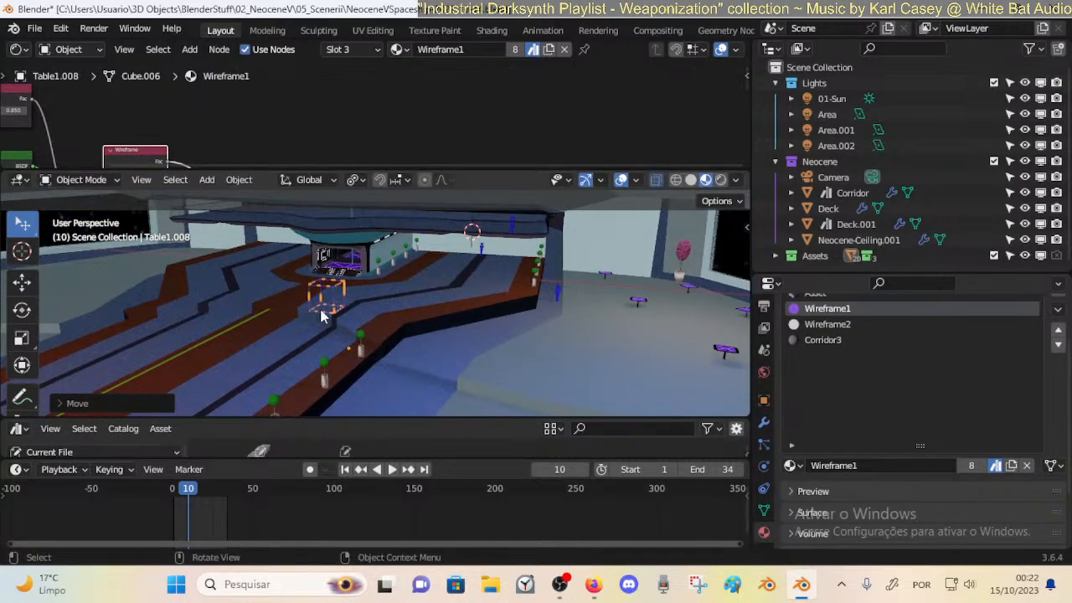
scroll(316, 310, up, 5)
key(g)
click(194, 357)
middle_drag(194, 356, 368, 310)
key(g)
click(306, 358)
middle_drag(307, 358, 486, 279)
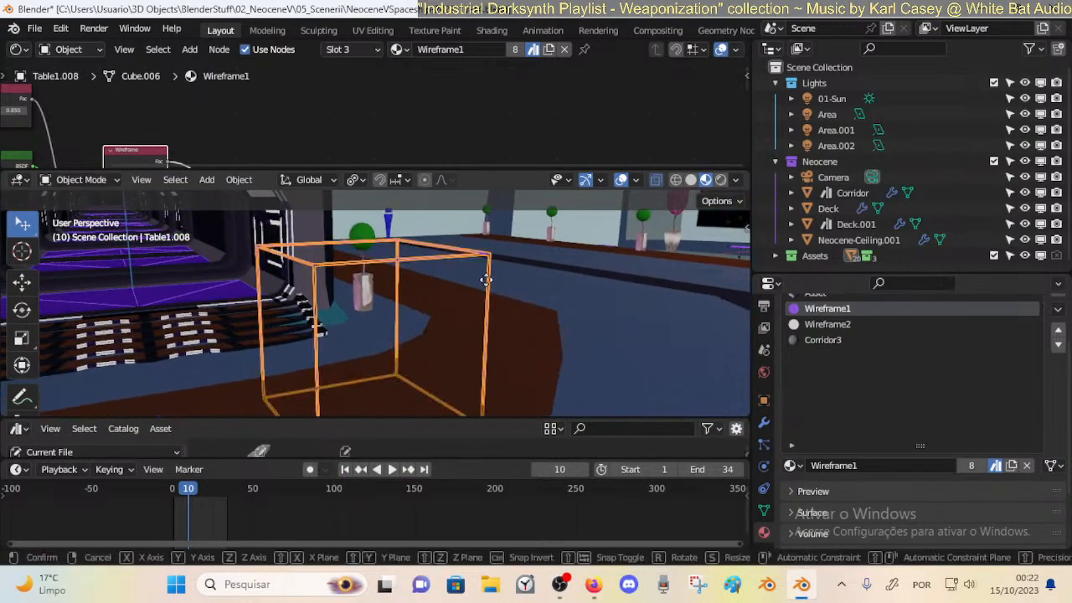
drag(485, 279, 487, 259)
Try the Wireframe2 material on all faces of the box and view it in Object Mode.
scroll(832, 316, up, 3)
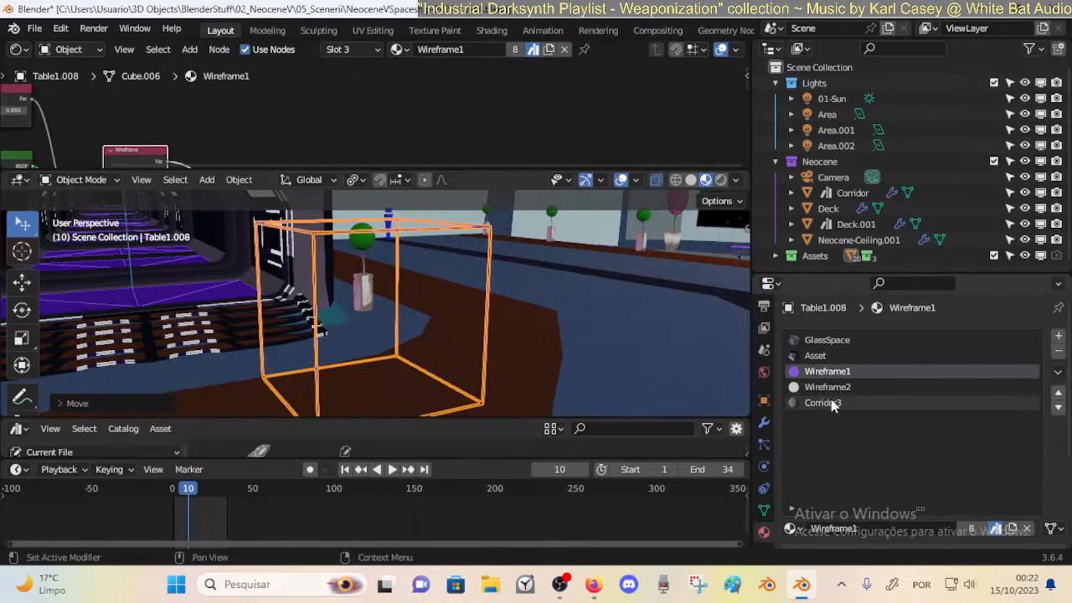
click(827, 387)
scroll(947, 425, down, 2)
key(Tab)
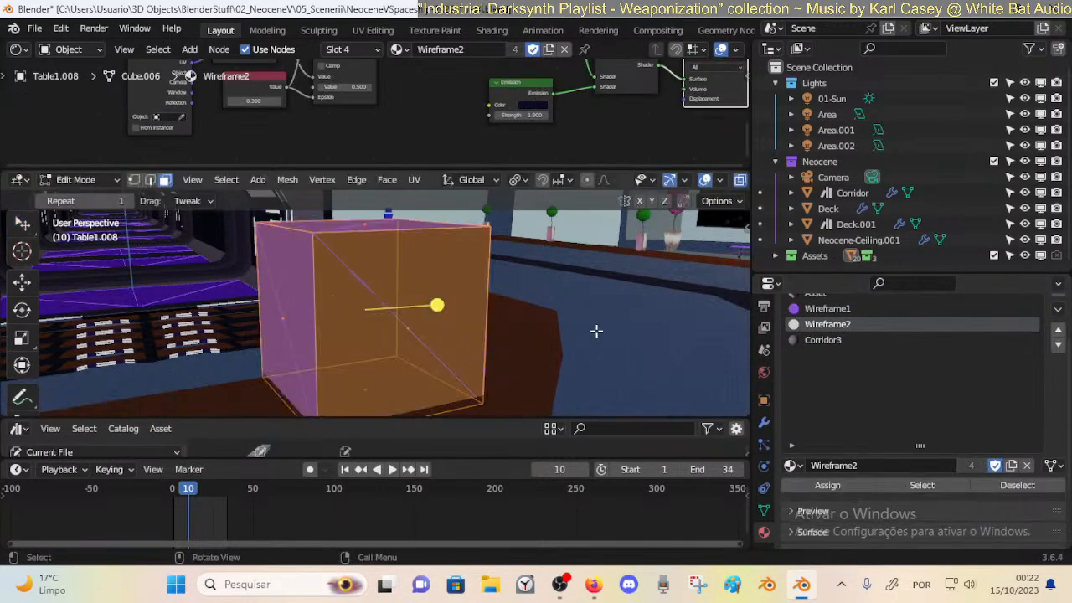
click(839, 490)
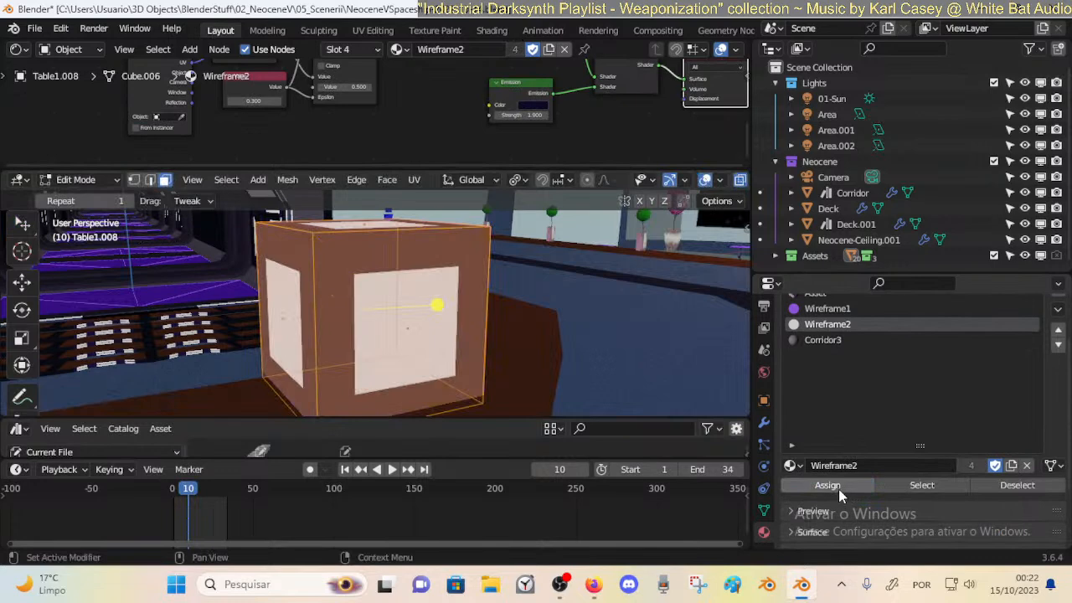
key(Tab)
middle_drag(490, 319, 522, 322)
Try the GlassSpace material on the wireframed box beside the corridor entrance and check it in both modes.
key(Tab)
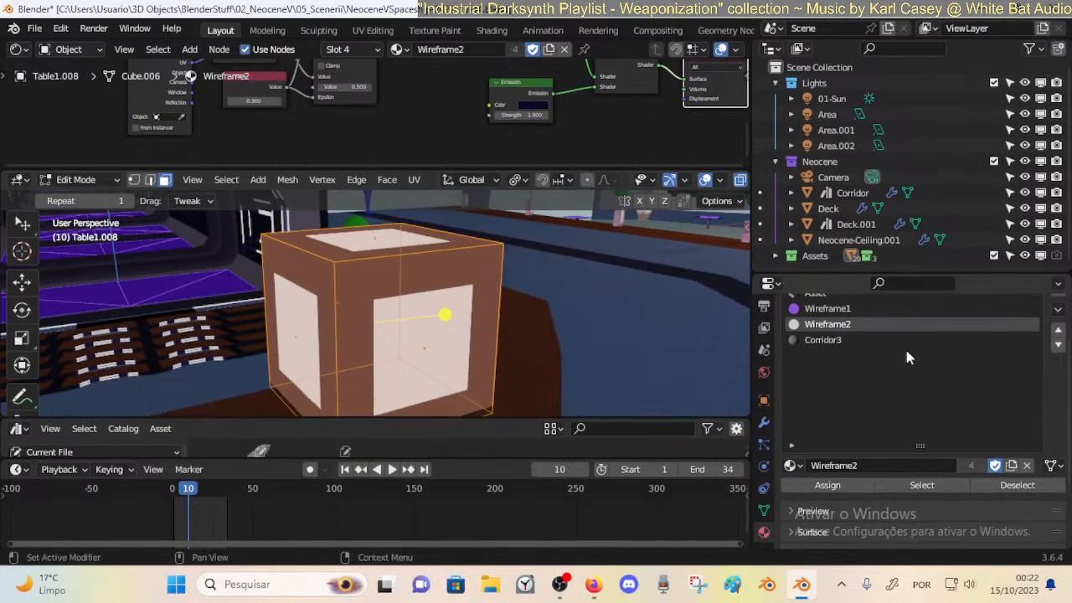
scroll(902, 357, up, 3)
click(827, 340)
scroll(869, 435, down, 4)
key(Tab)
middle_drag(468, 293, 491, 290)
scroll(519, 329, up, 2)
click(489, 280)
key(Tab)
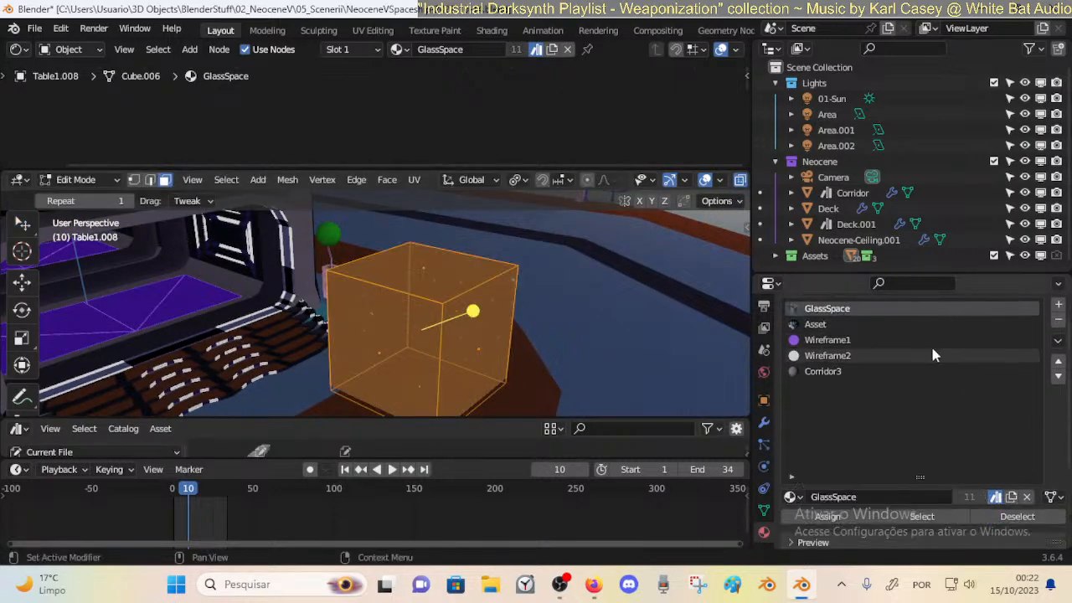
Add the Lamp material in a new slot on the box, assign it to all faces and view the result.
click(1057, 306)
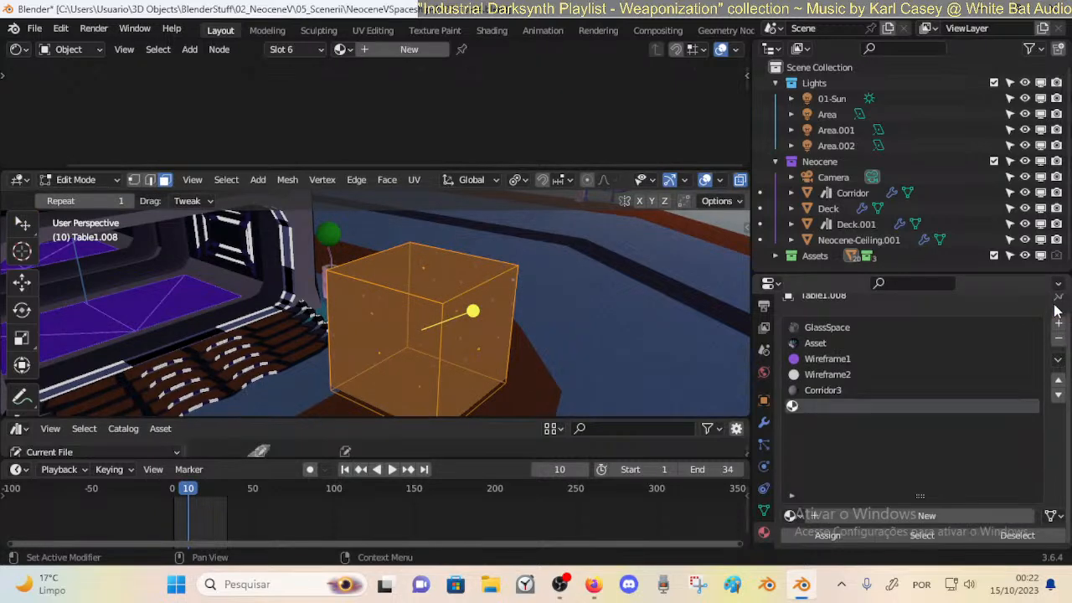
click(799, 509)
click(792, 515)
scroll(849, 448, down, 6)
scroll(849, 460, down, 9)
scroll(852, 450, up, 10)
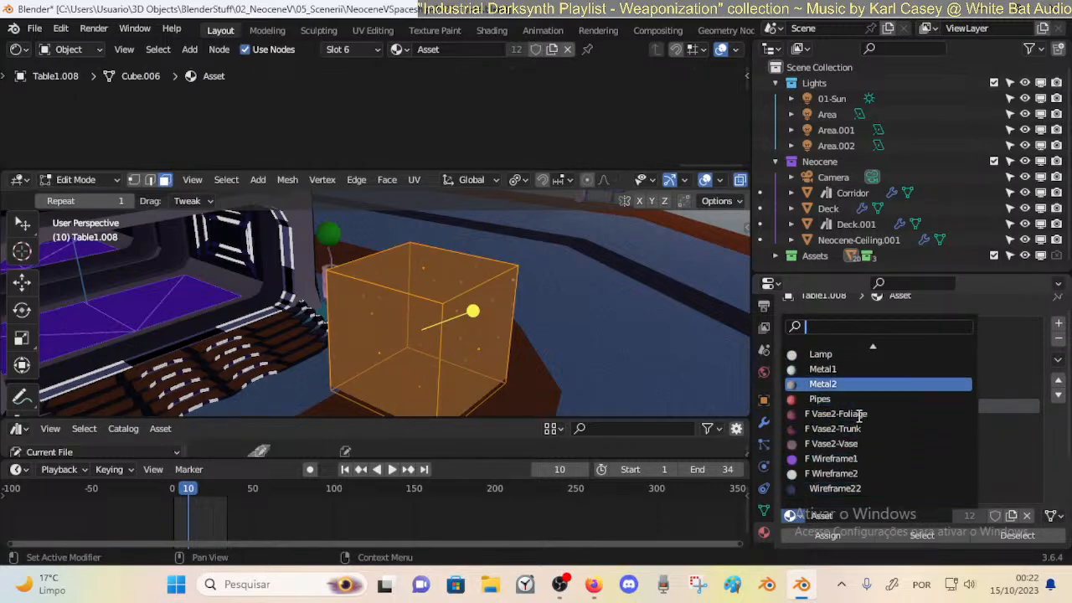
click(860, 374)
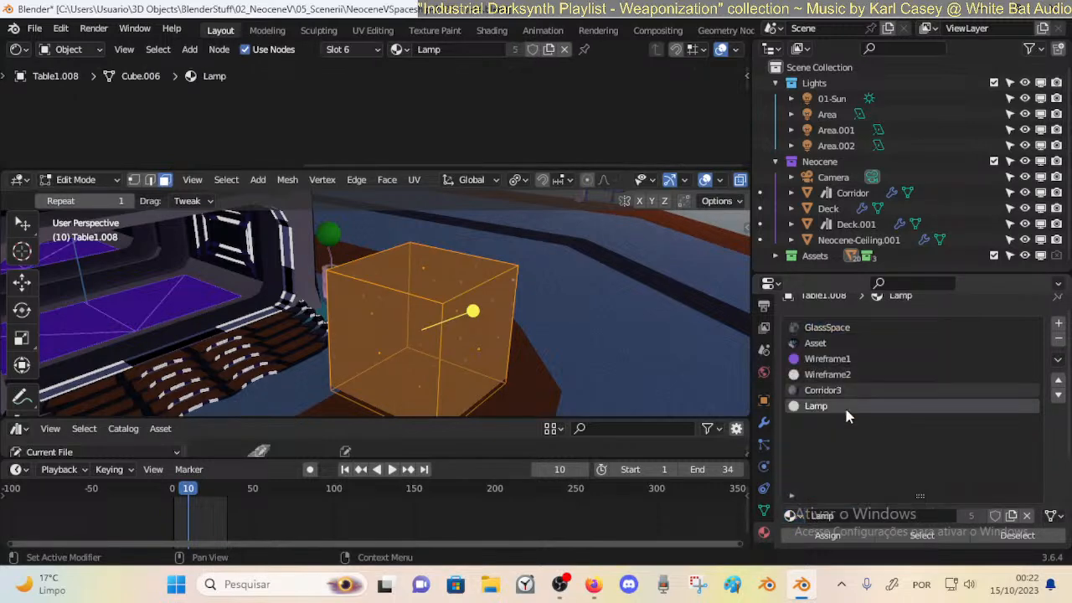
click(828, 534)
key(Tab)
middle_drag(503, 335, 446, 293)
click(461, 295)
Return the Table1.008 box to Object Mode and raise it along Z beside the corridor entrance.
key(Tab)
mouse_move(501, 341)
middle_down()
mouse_move(387, 286)
mouse_move(493, 334)
middle_up()
scroll(384, 284, down, 2)
key(alt+a)
key(Tab)
key(alt+a)
click(464, 283)
key(g)
key(z)
click(504, 227)
middle_drag(504, 227, 461, 336)
Extrude a chain of three loose edges outward from the box's upper corner vertex in Edit Mode.
key(Tab)
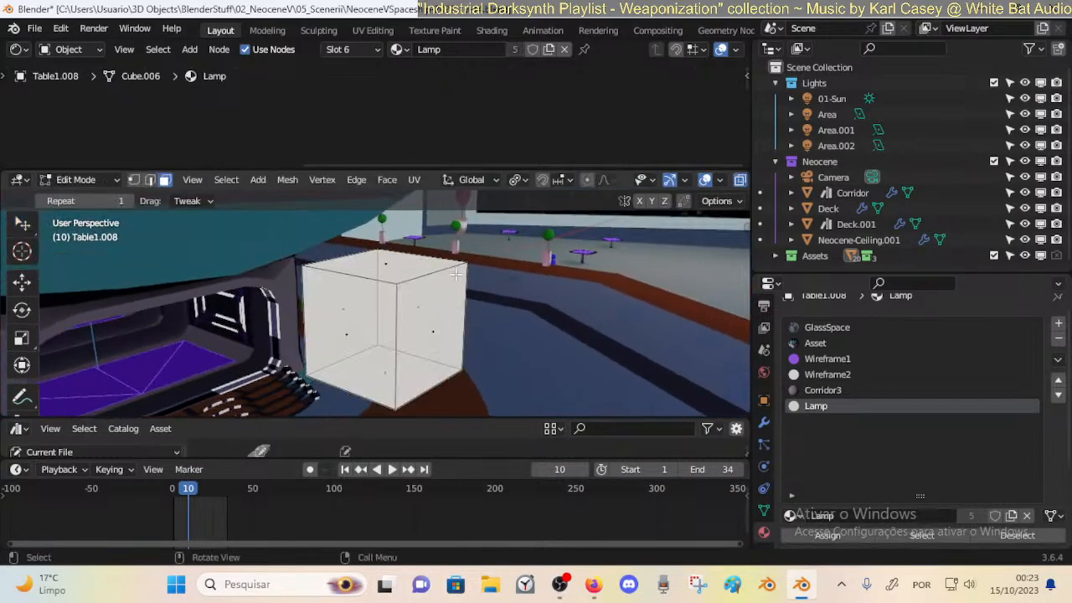
key(e)
click(561, 306)
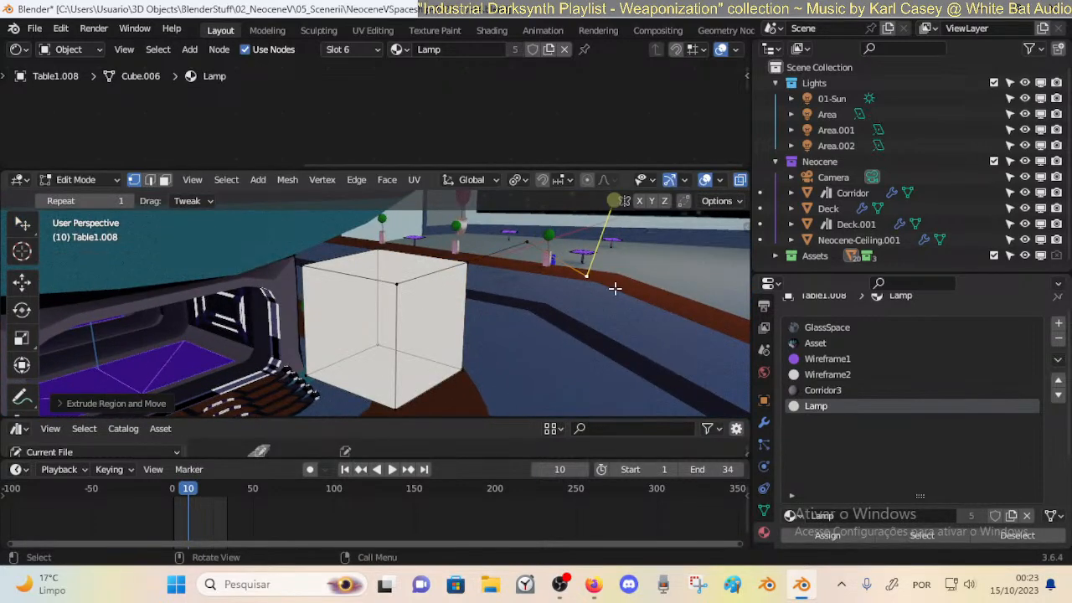
key(Tab)
key(Tab)
middle_drag(573, 323, 526, 311)
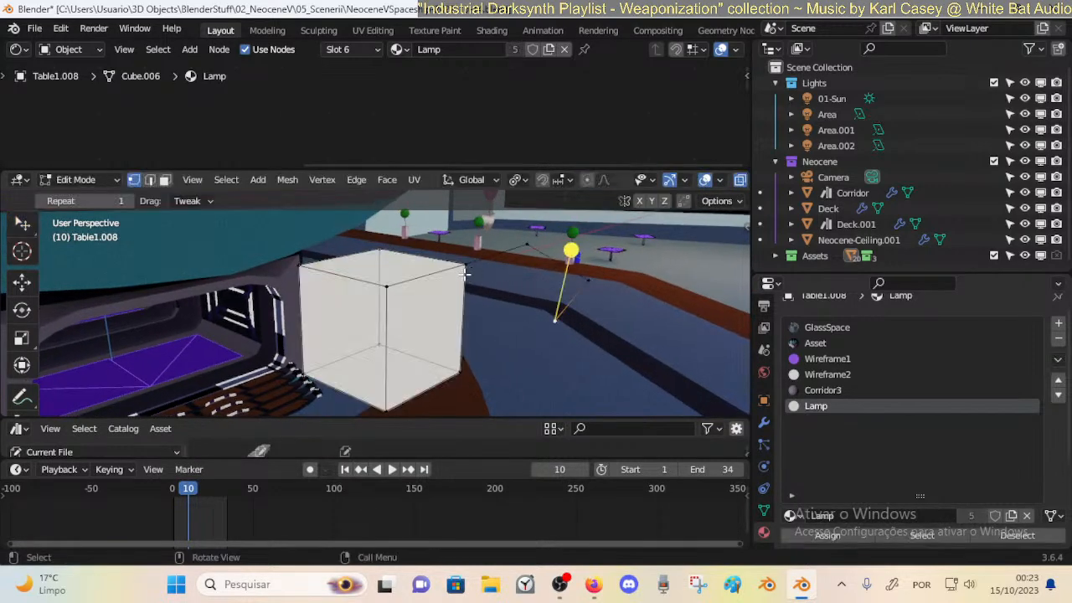
Extrude the first two loose edges into angled faces beside the box and assign the Lamp material to them.
key(2)
click(542, 254)
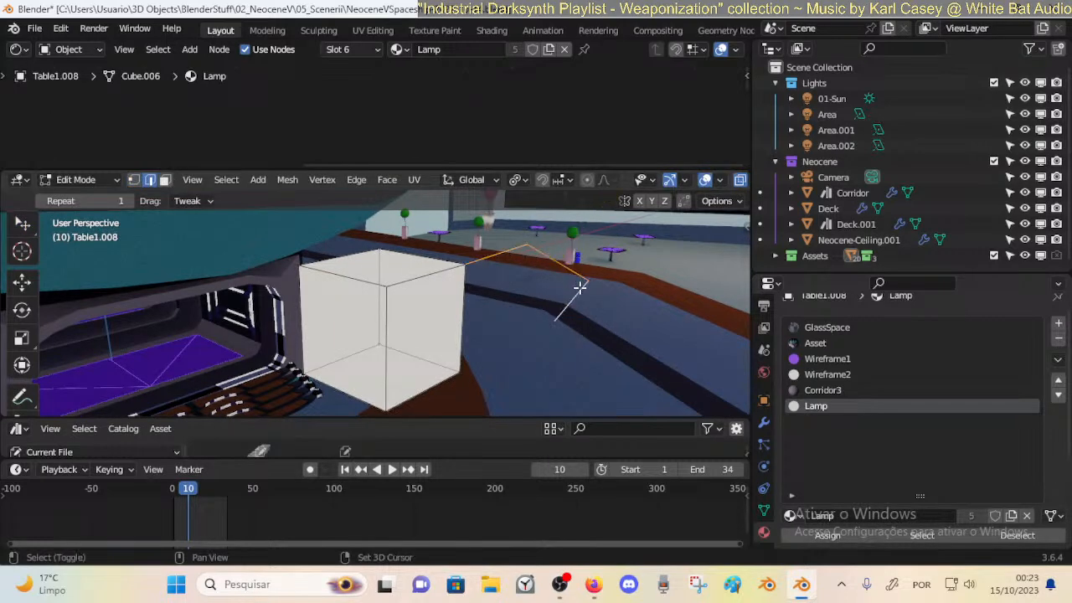
key(e)
key(3)
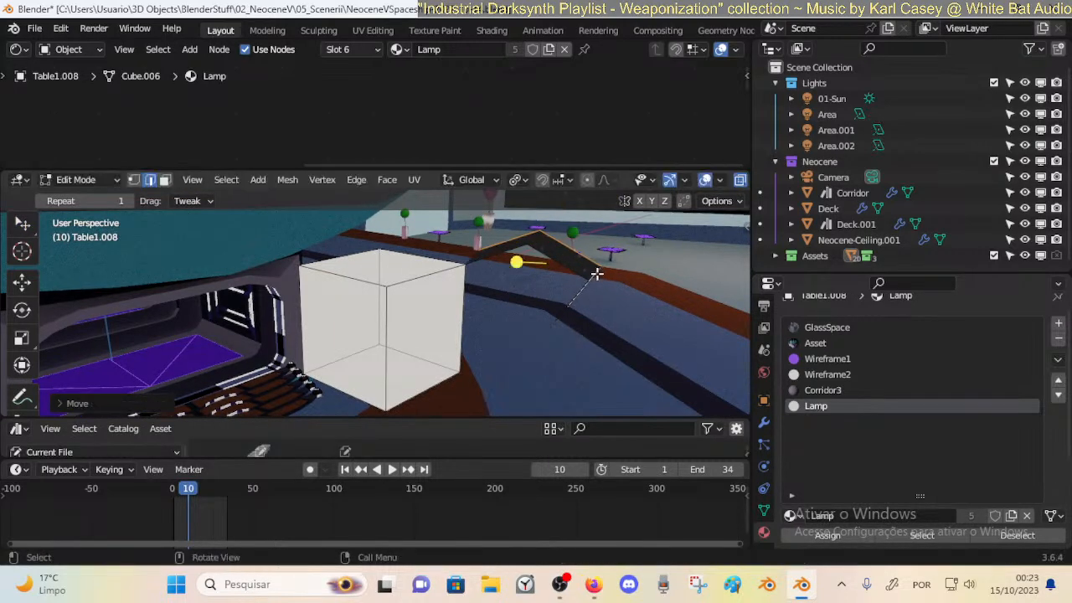
click(541, 243)
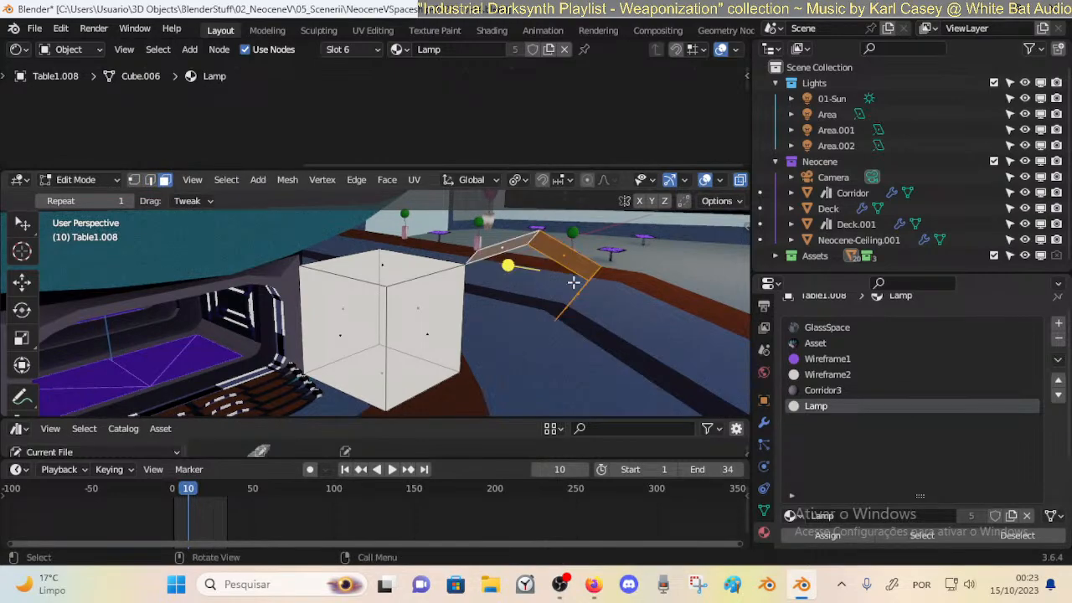
click(815, 535)
key(Tab)
middle_drag(564, 296, 466, 271)
Extrude another strip of faces from the sloped panel's outer edge and view the mesh in Object Mode.
key(Tab)
key(alt+a)
key(2)
key(g)
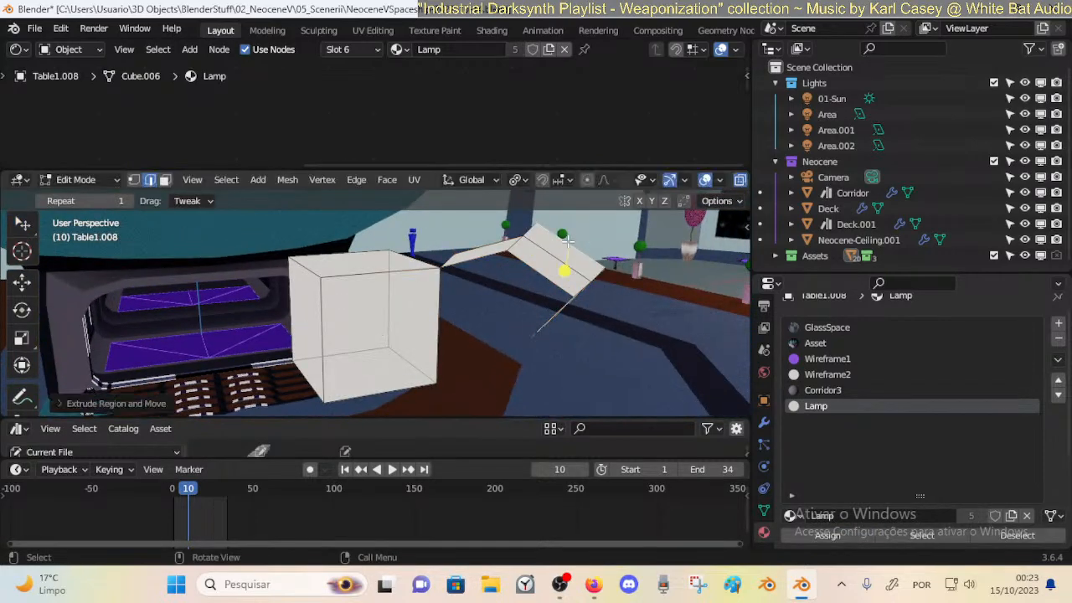
key(Tab)
middle_drag(551, 256, 483, 304)
Compare the extended mesh in Object and Edit Mode, undoing the isolation of the Neocene collection.
key(Tab)
key(1)
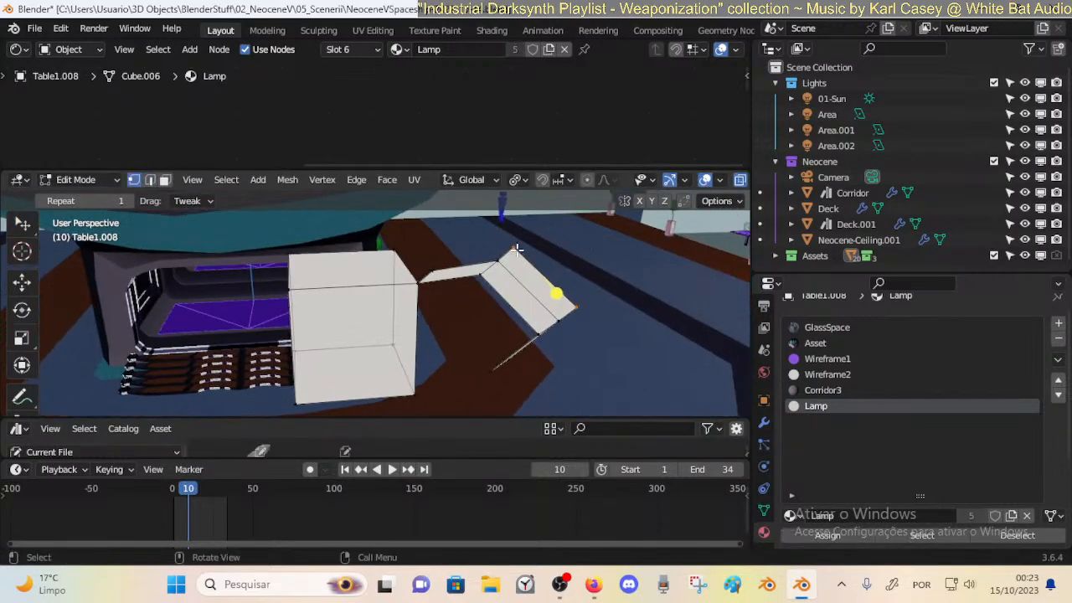
key(Tab)
middle_drag(519, 307, 432, 279)
key(2)
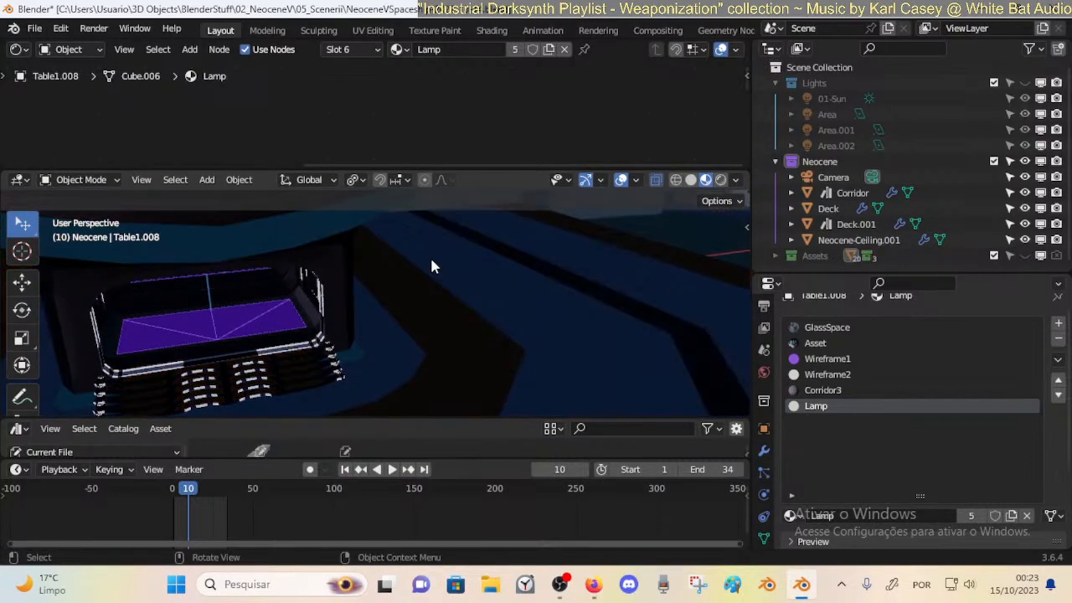
key(ctrl+z)
middle_drag(501, 290, 429, 270)
key(Tab)
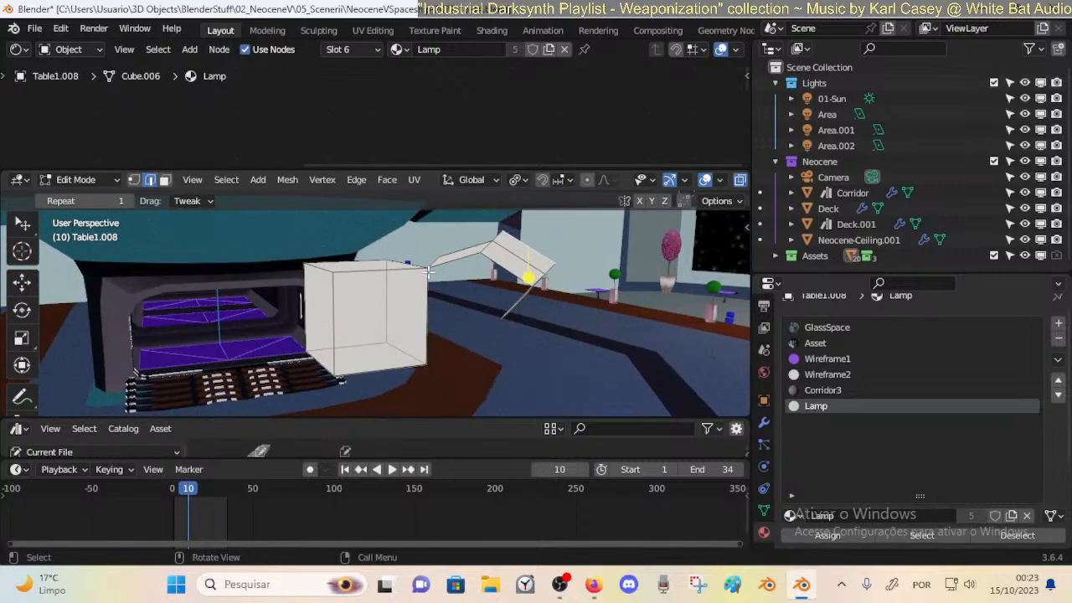
Move the first strip's upper vertex closer above the box's corner and return to Object Mode.
middle_drag(462, 301, 478, 296)
key(1)
scroll(469, 281, up, 2)
click(473, 237)
key(g)
click(458, 235)
key(Tab)
mouse_move(458, 234)
middle_down()
mouse_move(494, 299)
mouse_move(377, 289)
mouse_move(262, 310)
mouse_move(467, 296)
mouse_move(475, 246)
middle_up()
click(475, 245)
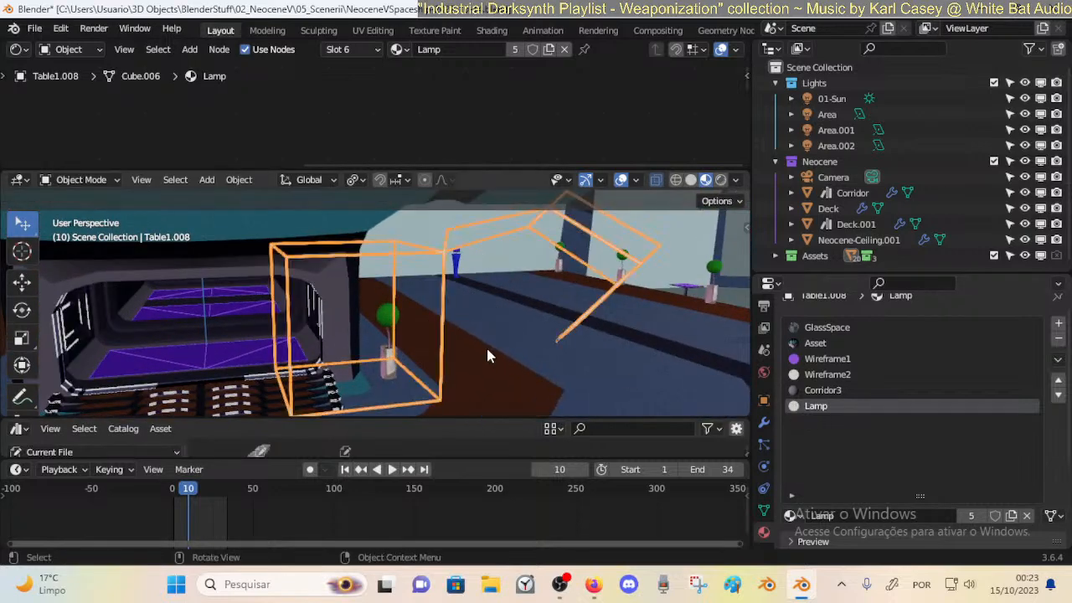
Enlarge the Shader Editor and frame the Lamp material's Emission and Material Output nodes.
drag(499, 171, 481, 299)
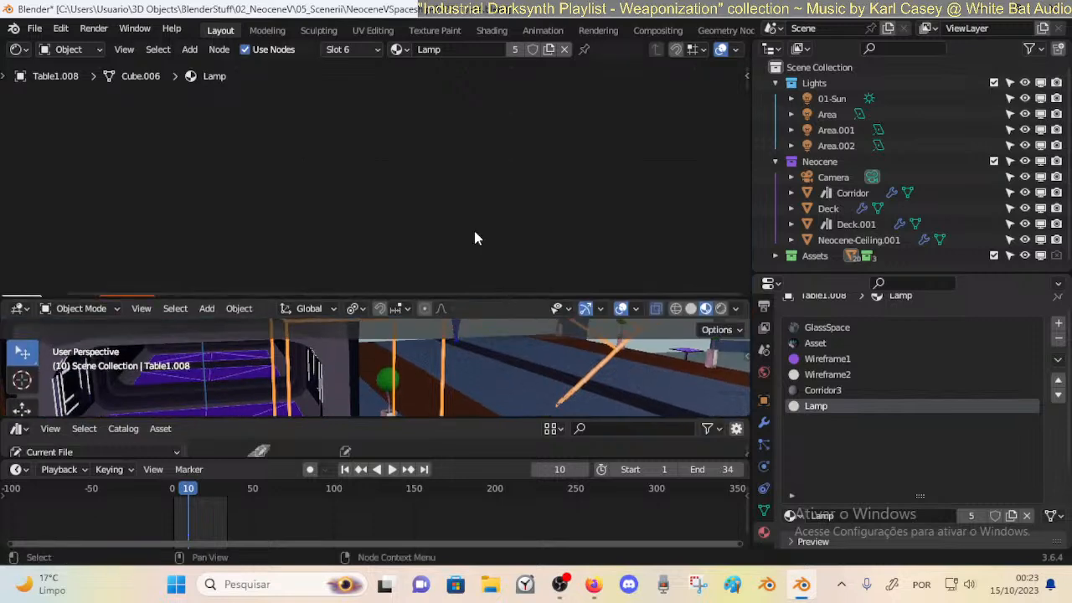
scroll(369, 169, down, 3)
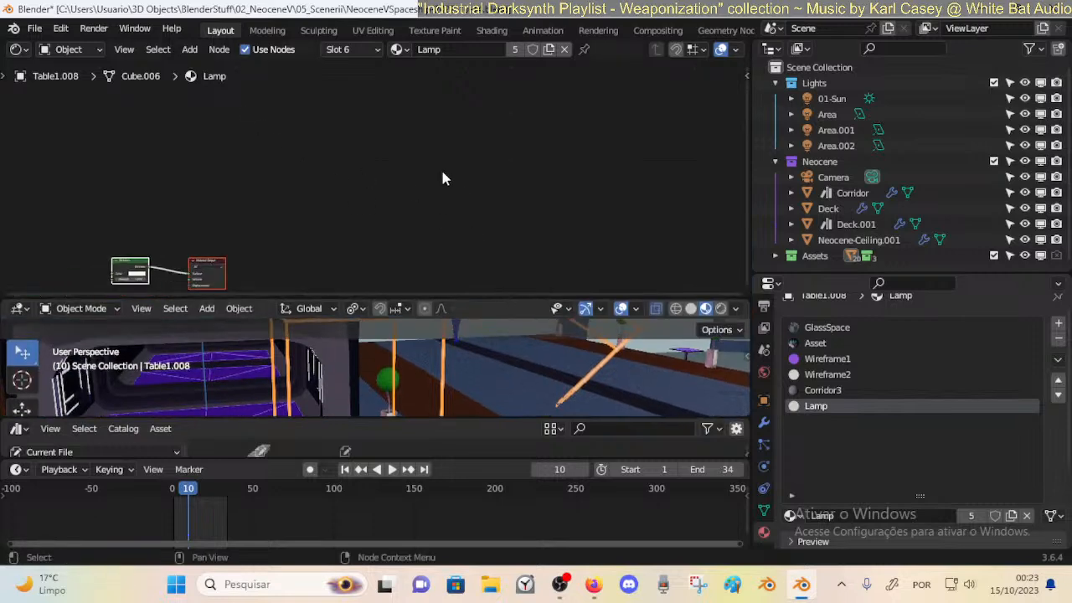
key(Home)
middle_drag(417, 247, 344, 225)
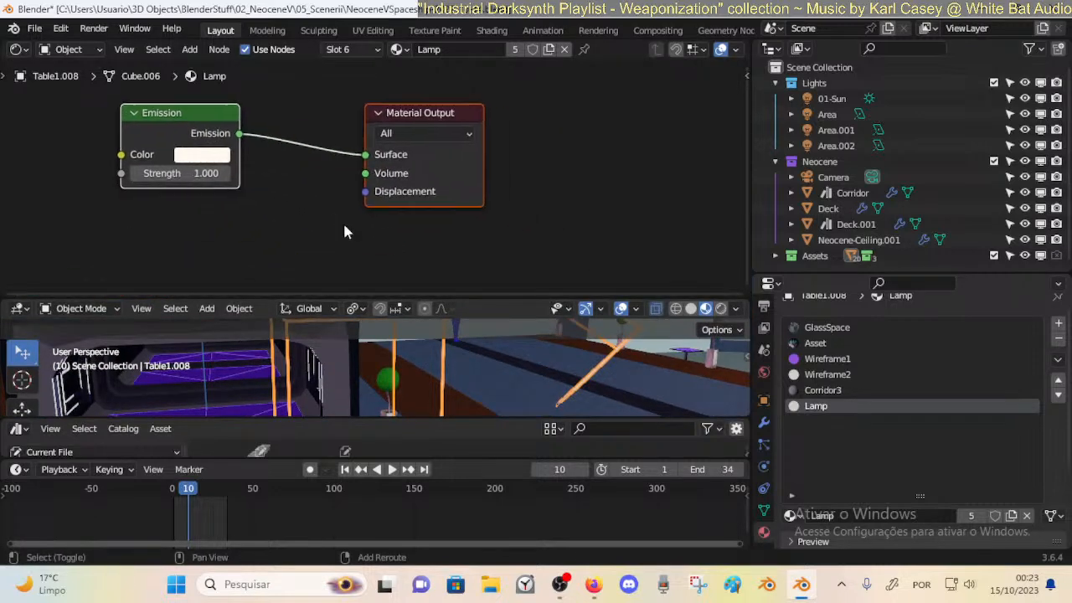
scroll(459, 359, down, 6)
shift+middle_drag(435, 362, 345, 365)
scroll(345, 365, up, 3)
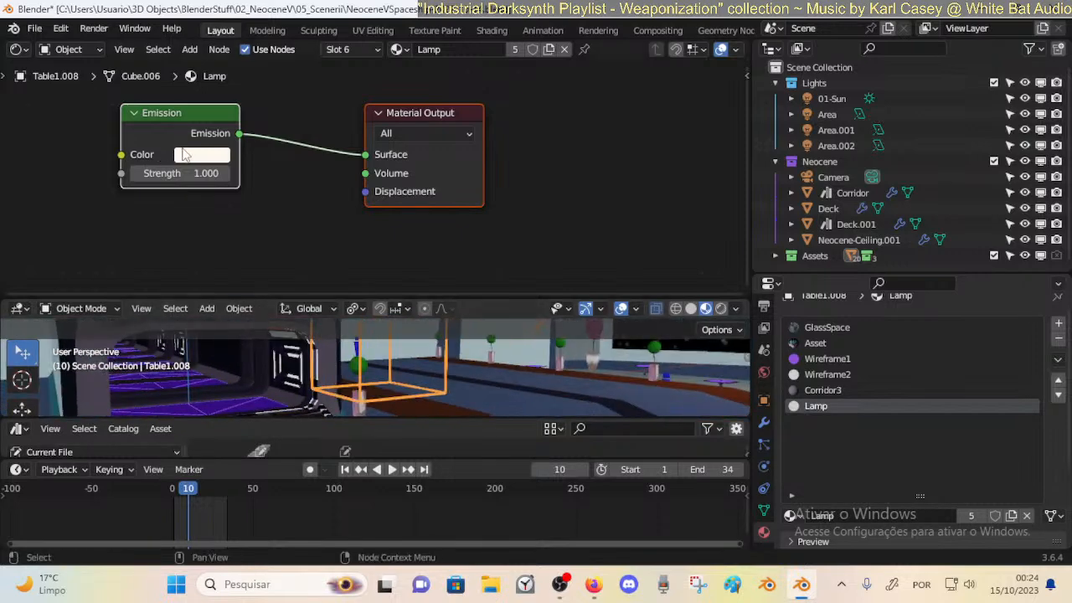
Try a light blue Emission color on the Lamp material and view the ceiling lamps.
click(184, 154)
click(257, 205)
click(258, 191)
drag(318, 187, 318, 194)
middle_drag(478, 398, 486, 376)
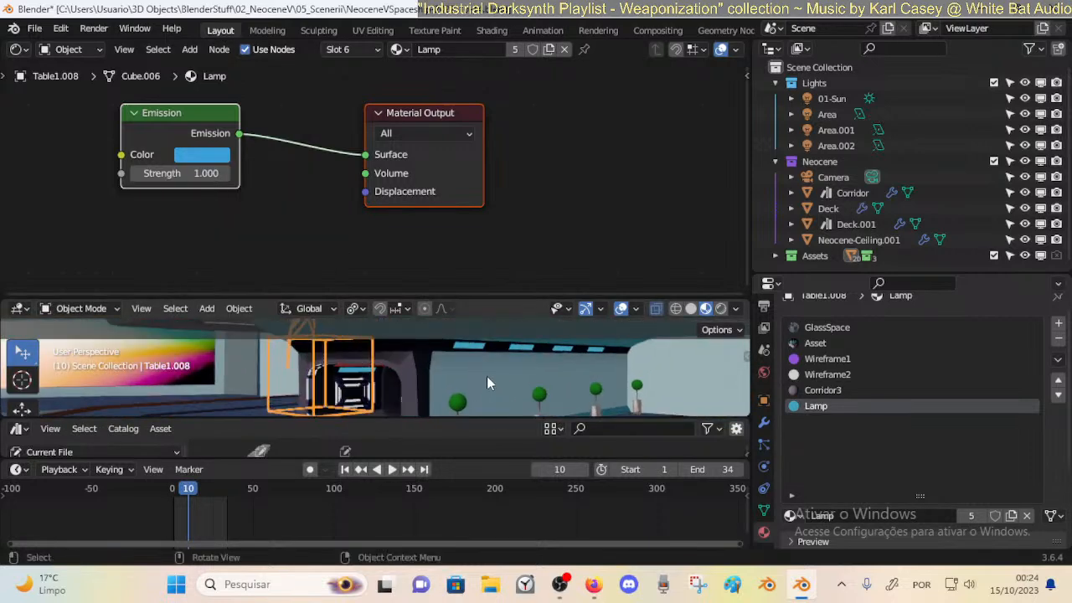
Try different Emission colors on the Lamp material and settle on warm cream with hue 0.106, saturation 0.430 and value 1.000.
click(219, 154)
drag(244, 203, 237, 242)
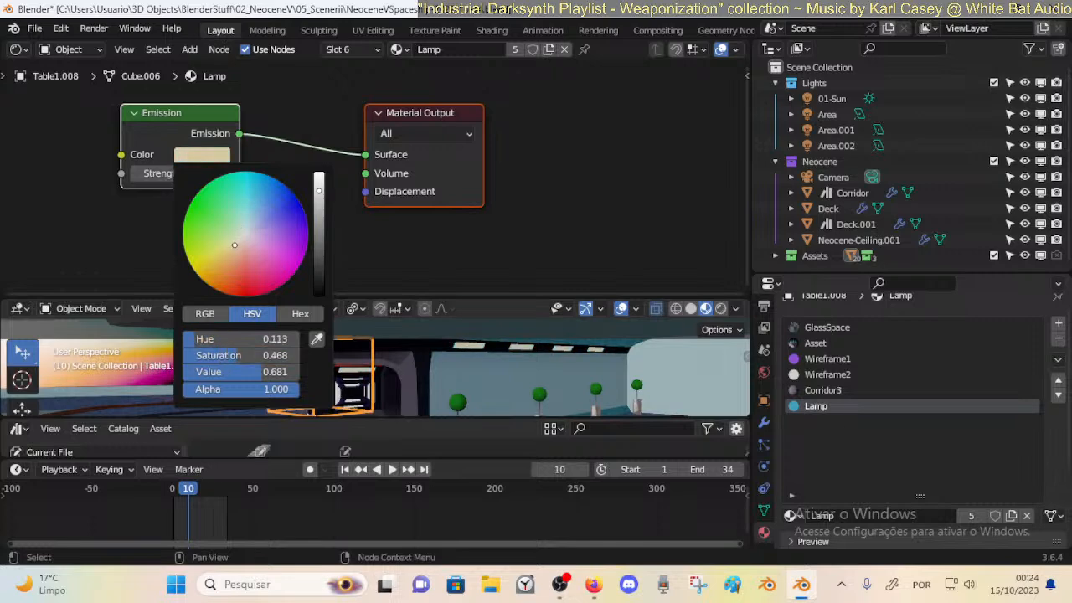
drag(317, 194, 318, 175)
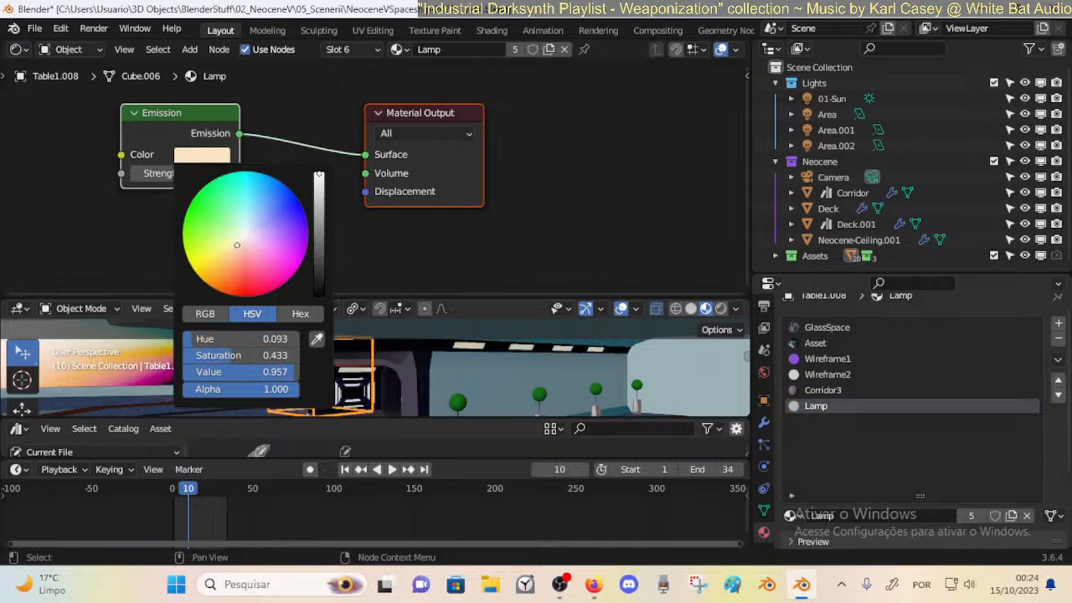
mouse_move(231, 245)
mouse_down()
mouse_move(235, 296)
mouse_move(248, 275)
mouse_move(271, 282)
mouse_move(246, 261)
mouse_move(264, 265)
mouse_move(231, 187)
mouse_move(247, 198)
mouse_move(239, 246)
mouse_up()
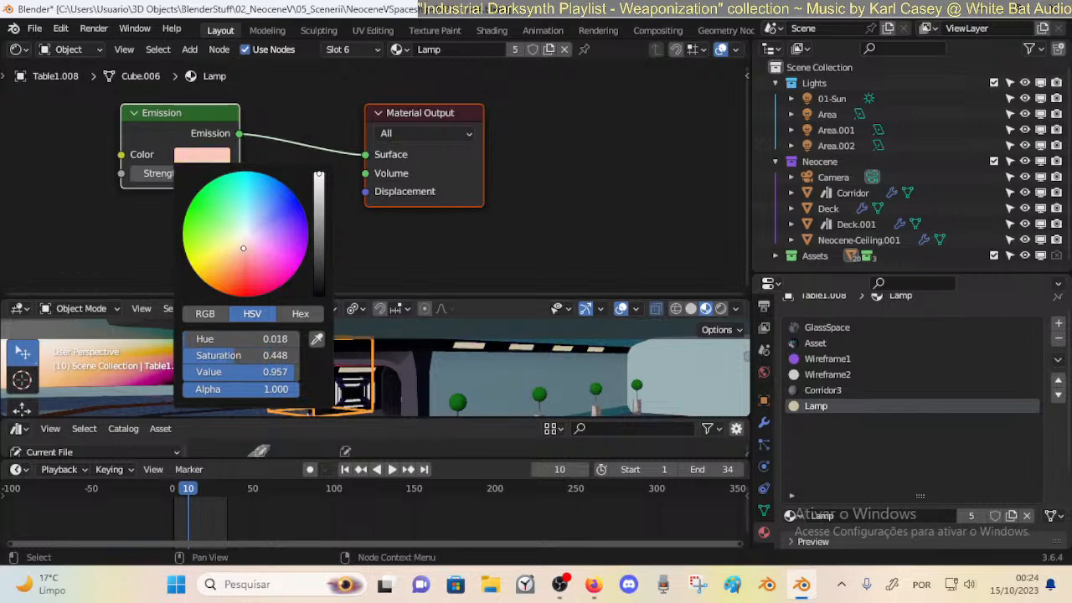
drag(244, 248, 243, 246)
drag(317, 186, 319, 174)
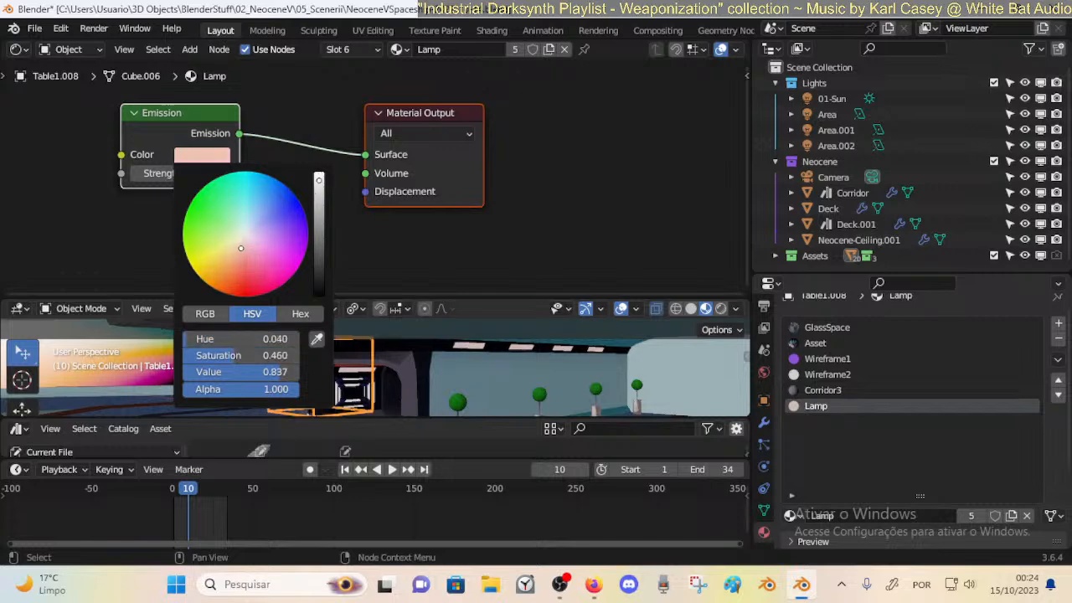
drag(254, 238, 235, 245)
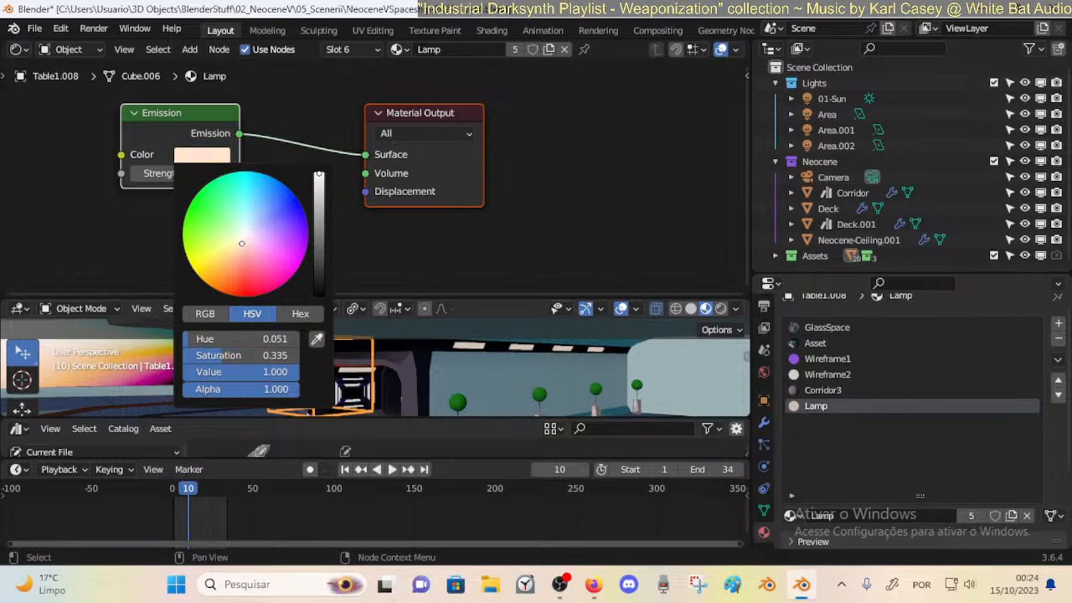
mouse_move(236, 248)
mouse_down()
mouse_move(211, 279)
mouse_move(188, 260)
mouse_move(185, 216)
mouse_move(278, 180)
mouse_move(298, 199)
mouse_move(303, 258)
mouse_up()
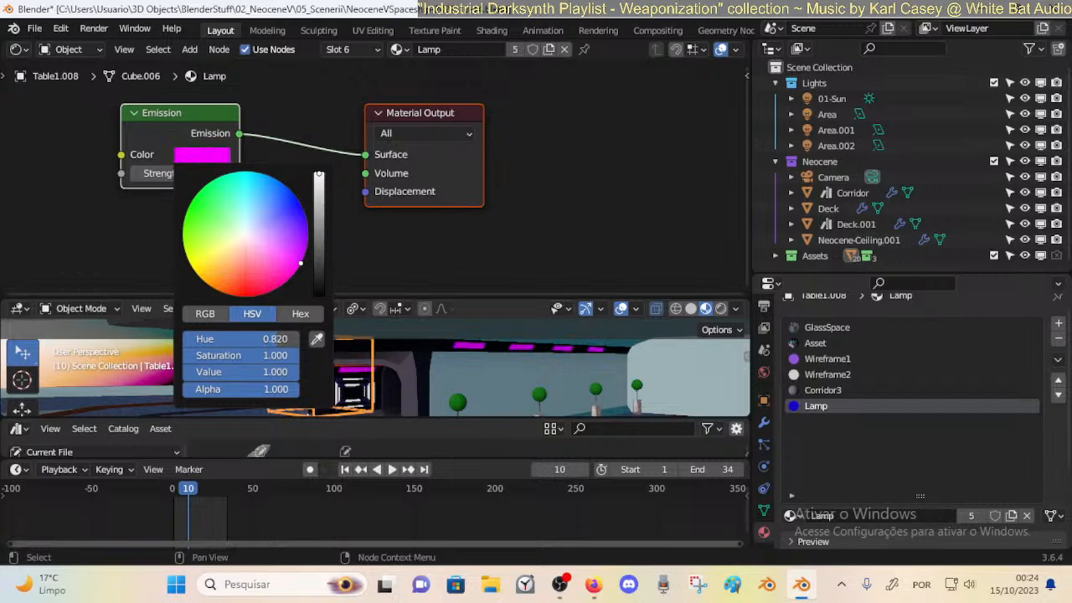
mouse_move(260, 294)
mouse_down()
mouse_move(219, 291)
mouse_move(194, 270)
mouse_move(237, 245)
mouse_up()
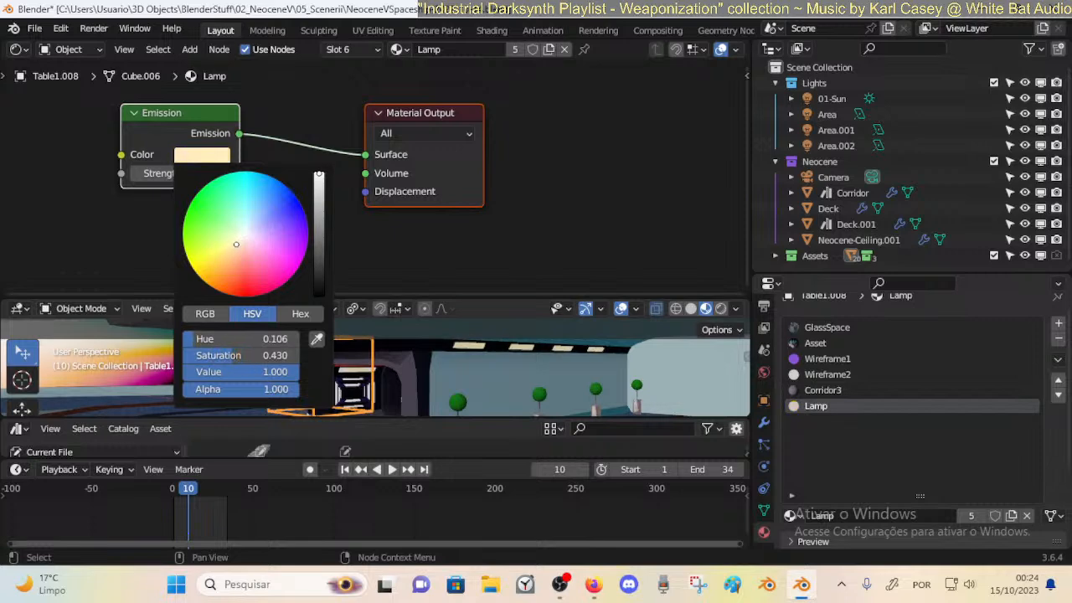
Select the box's linked mesh in Edit Mode, then return it to Object Mode for comparison.
middle_drag(339, 368, 403, 379)
click(368, 358)
click(356, 359)
key(Tab)
key(alt+a)
key(l)
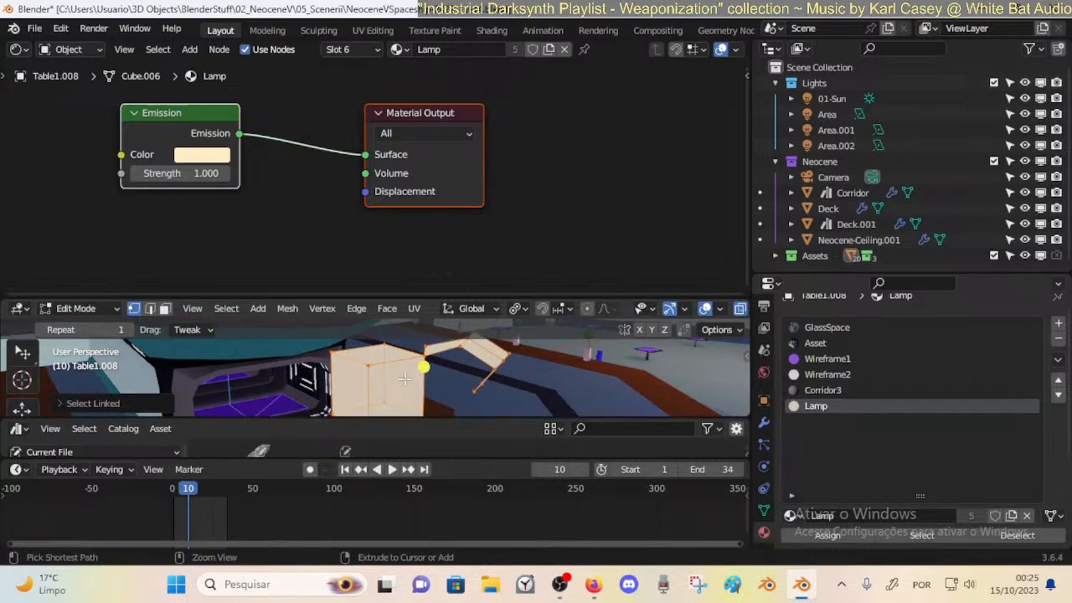
key(ctrl+Tab)
click(396, 378)
click(410, 366)
click(413, 360)
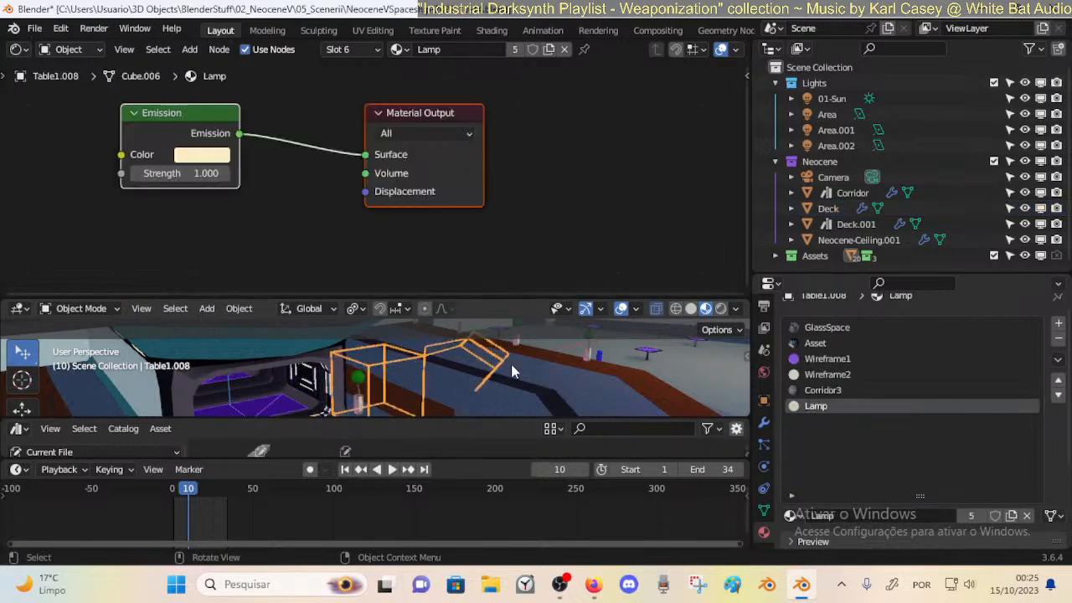
Select the Table1.003 table on the lower floor and close the Shader Editor by joining its area into the viewport.
click(650, 354)
shift+middle_drag(653, 357, 349, 329)
shift+middle_drag(578, 355, 378, 327)
middle_drag(505, 353, 477, 344)
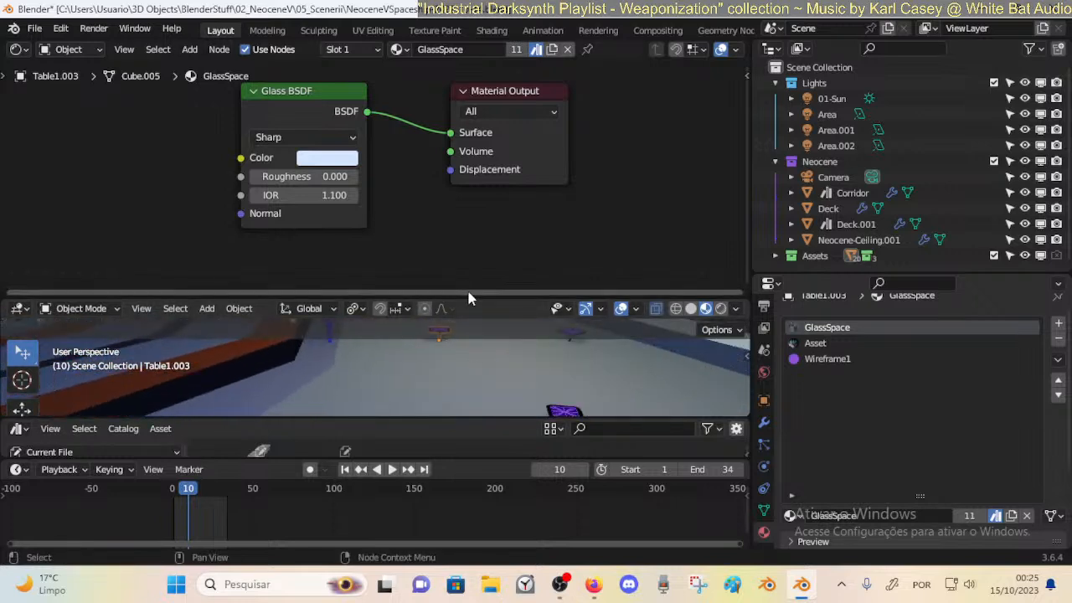
drag(469, 293, 511, 185)
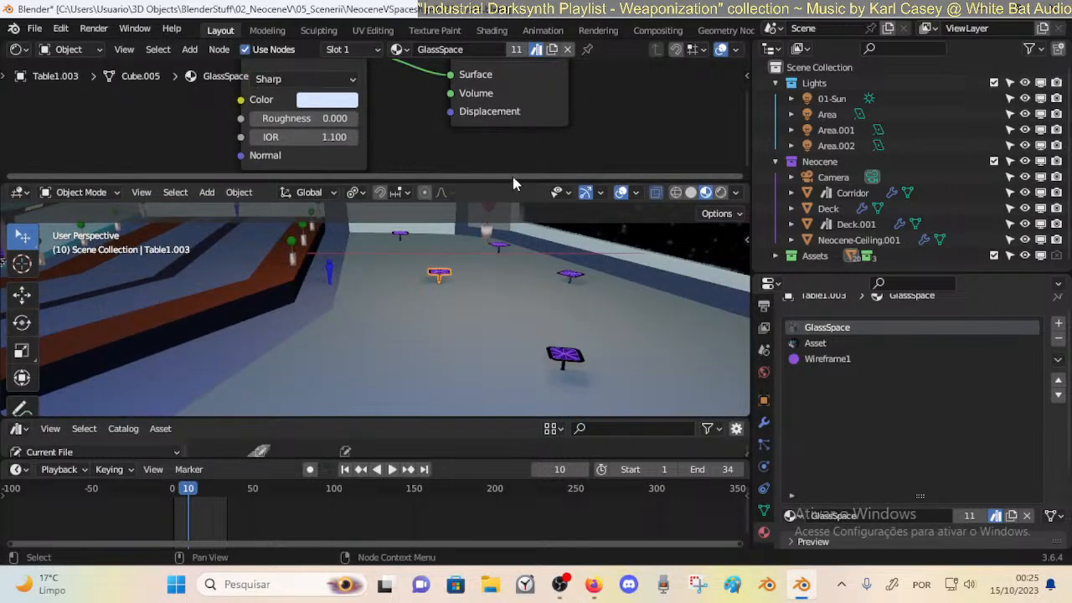
right_click(513, 179)
click(499, 184)
Select the neighbouring Table1.004 table and examine the tables and planters across the lower floor.
click(436, 276)
middle_drag(411, 276, 429, 291)
click(564, 329)
shift+middle_drag(527, 283, 257, 313)
middle_drag(334, 302, 648, 232)
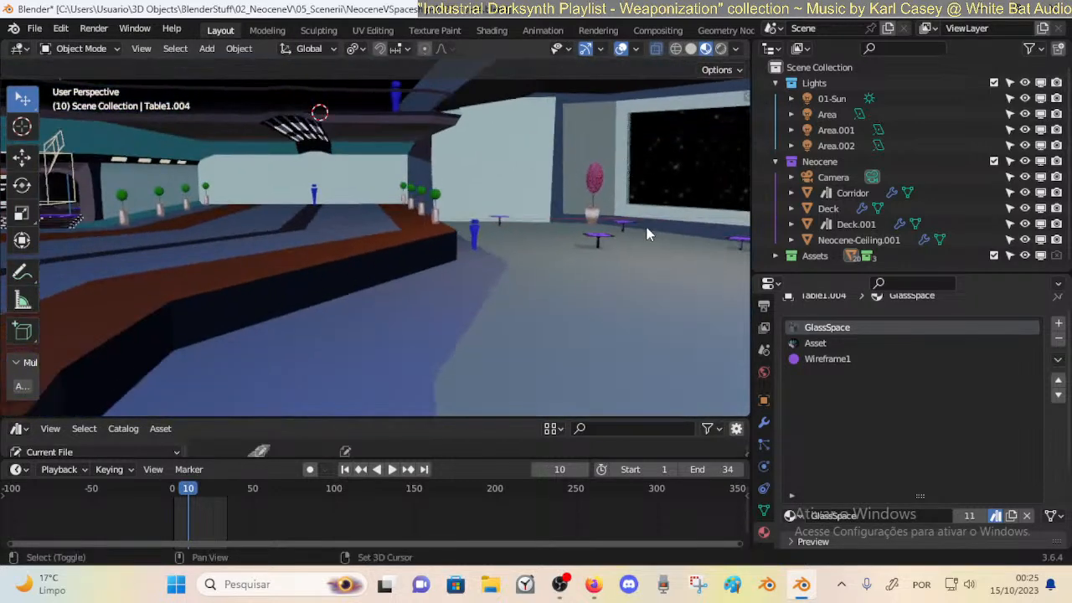
Select the Plant1-ArrayA planter row on the deck's edge and inspect it in Edit and Object Mode.
middle_drag(469, 258, 379, 270)
click(484, 235)
click(481, 234)
key(Tab)
middle_drag(487, 254, 427, 268)
key(Tab)
middle_drag(527, 268, 502, 273)
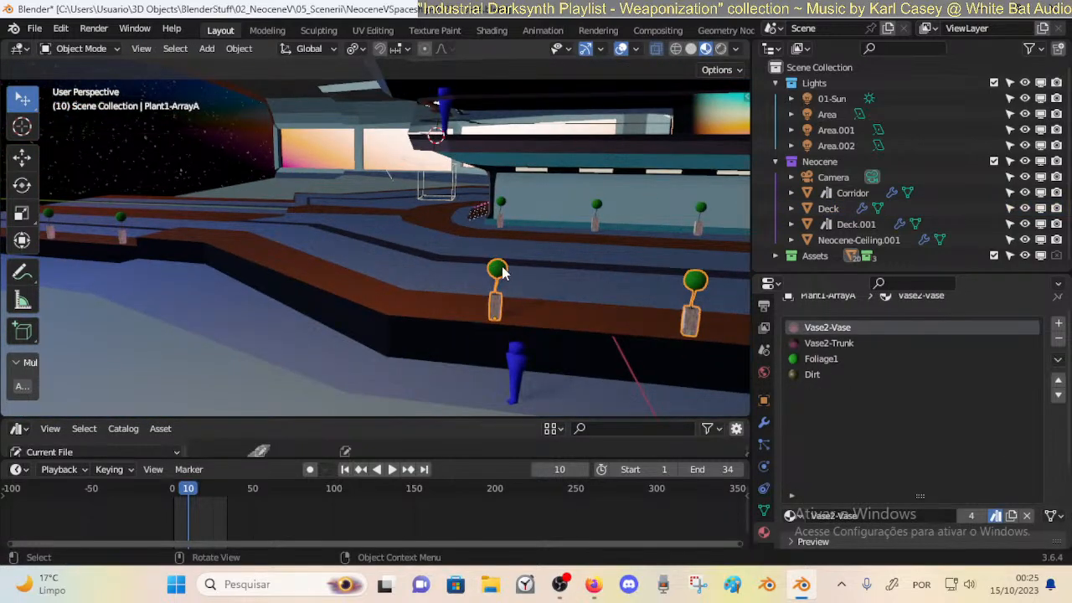
Save the file and compare the planter row's Edit Mode and Object Mode display again.
middle_drag(400, 285, 585, 265)
key(Tab)
key(ctrl+s)
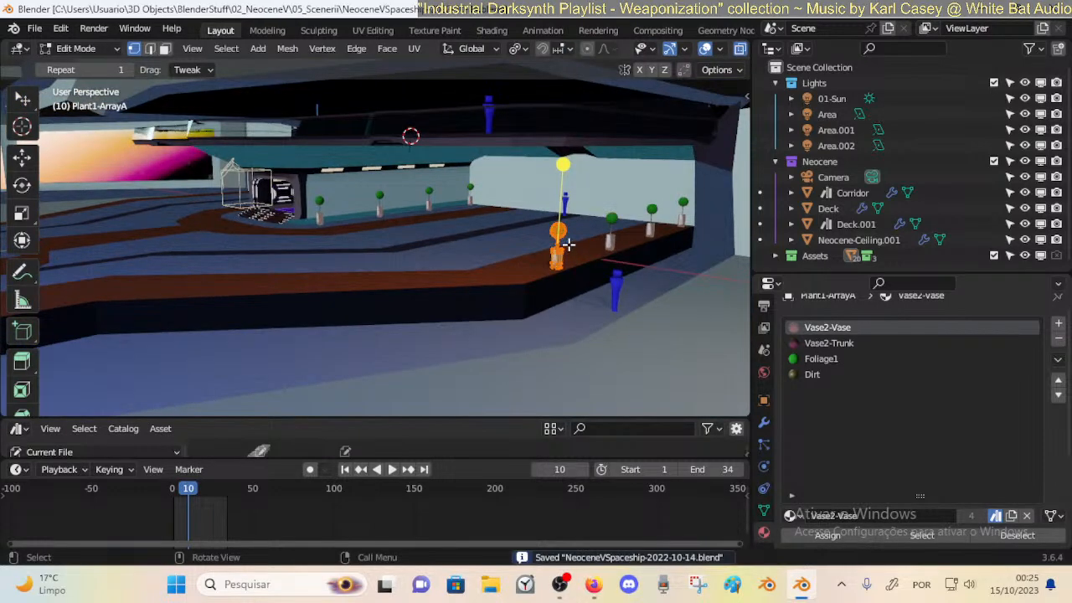
key(Tab)
key(Tab)
middle_drag(592, 255, 469, 304)
key(Tab)
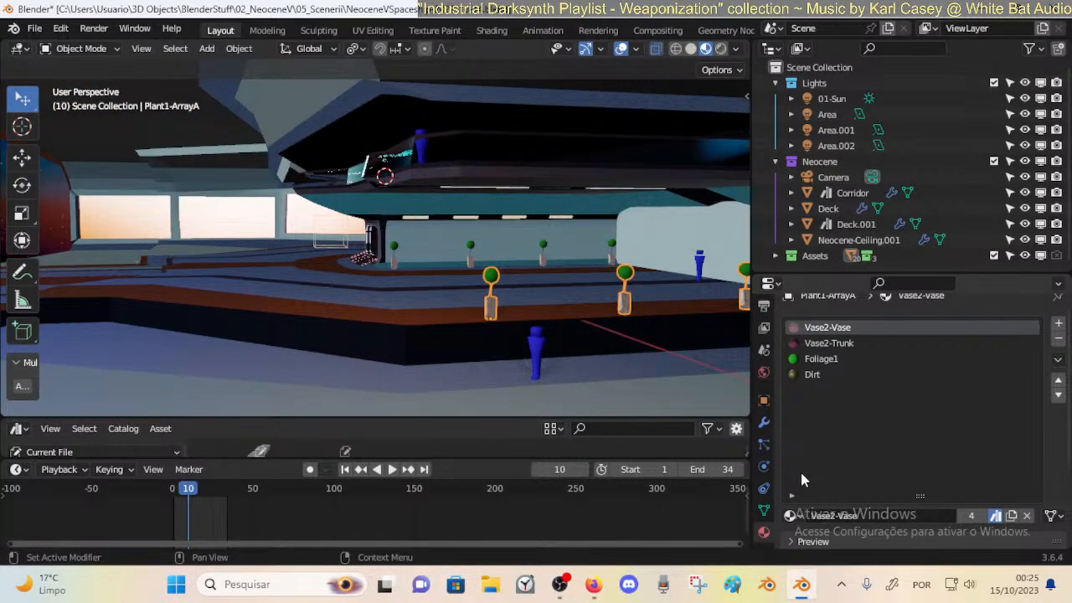
Show the planter row's Array modifier and compare its instances in Edit and Object Mode.
click(763, 422)
key(Tab)
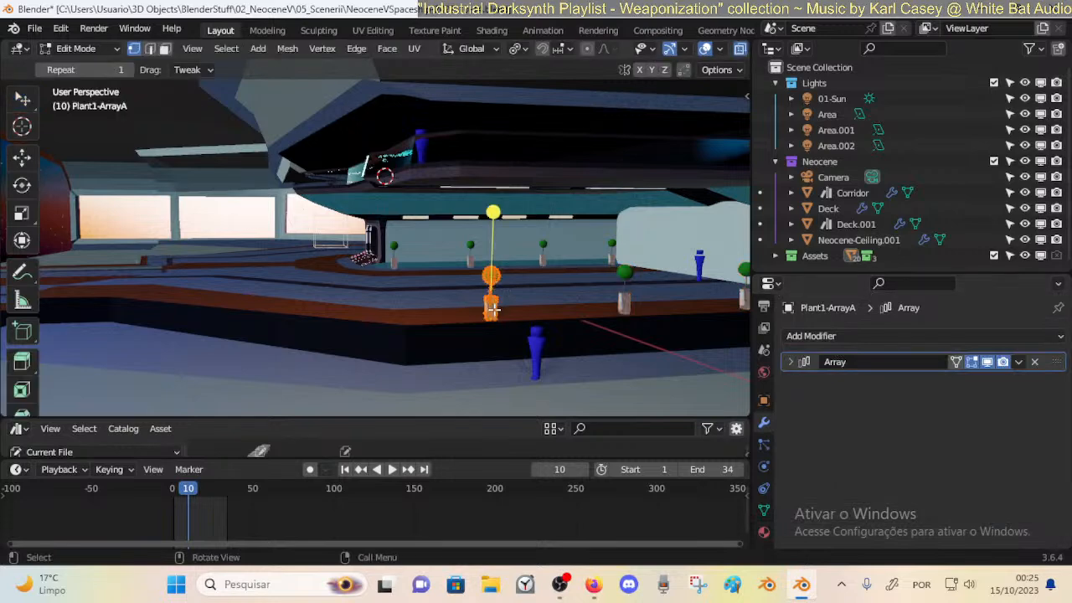
middle_drag(493, 309, 519, 325)
key(Tab)
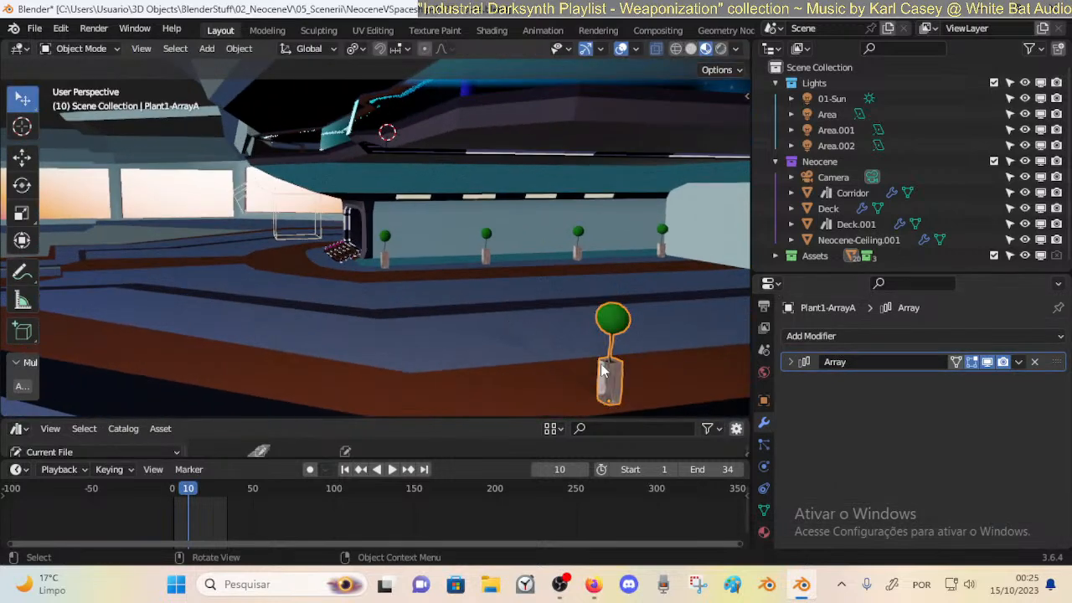
Select the Table1.008 box and the Plant1-ArrayA planter row together and examine the constraint, collection and relation operations available for them.
click(323, 236)
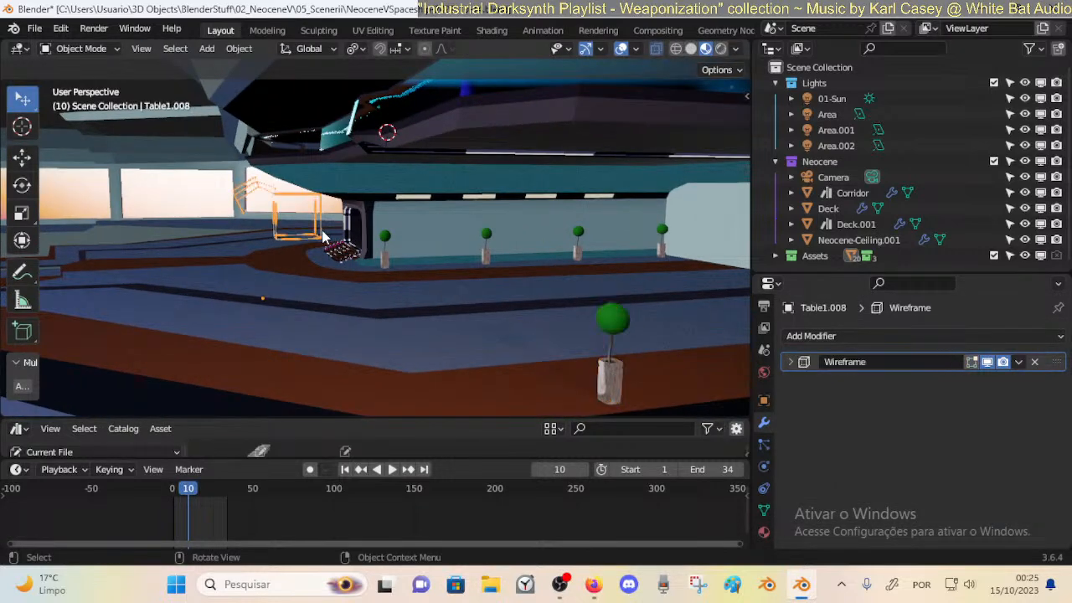
shift+click(559, 364)
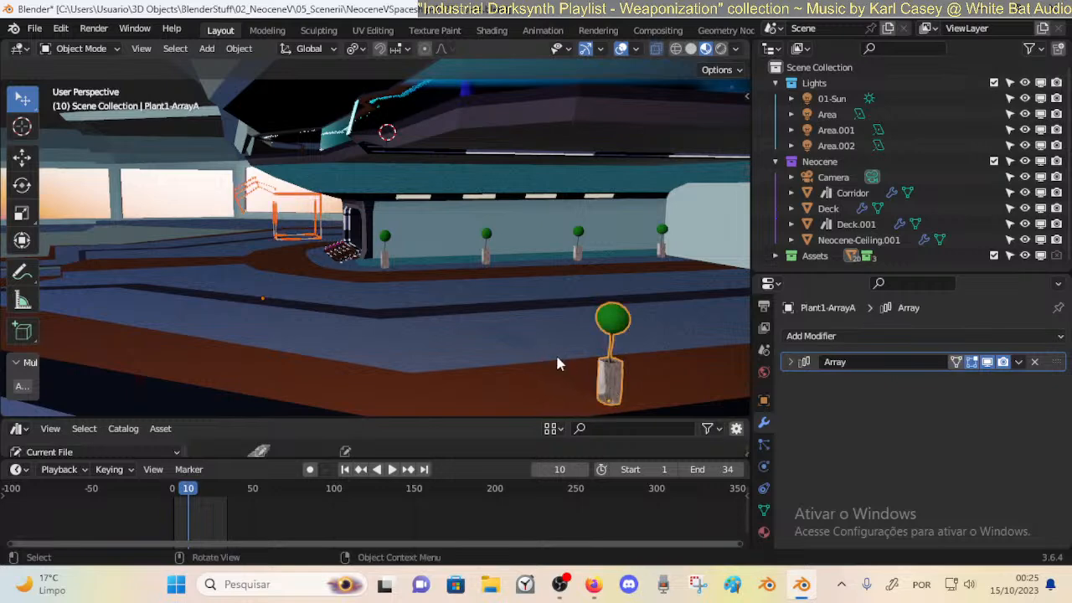
right_click(323, 229)
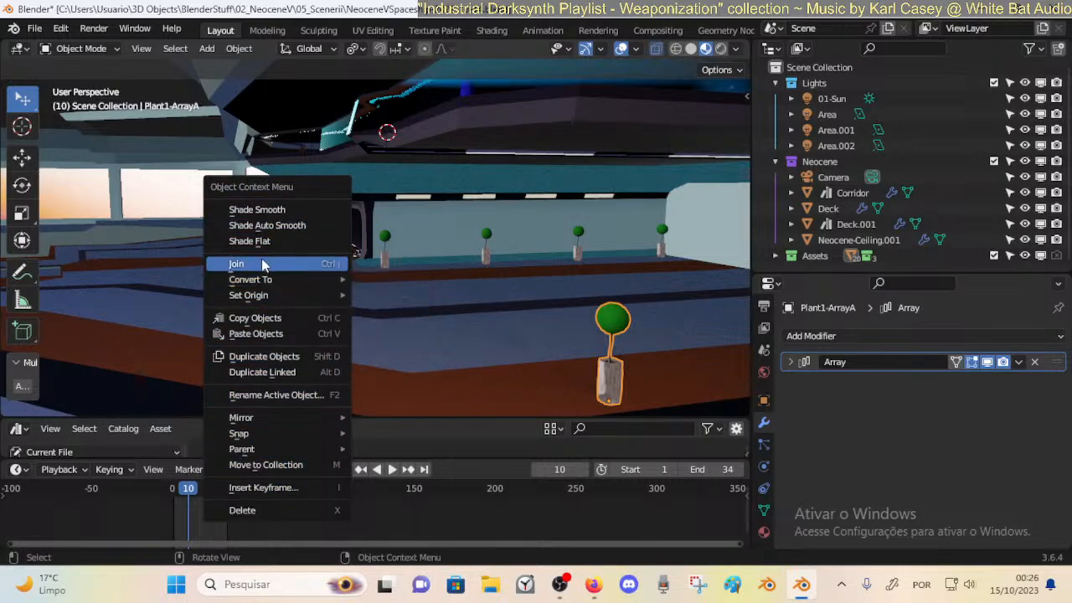
key(Escape)
click(238, 49)
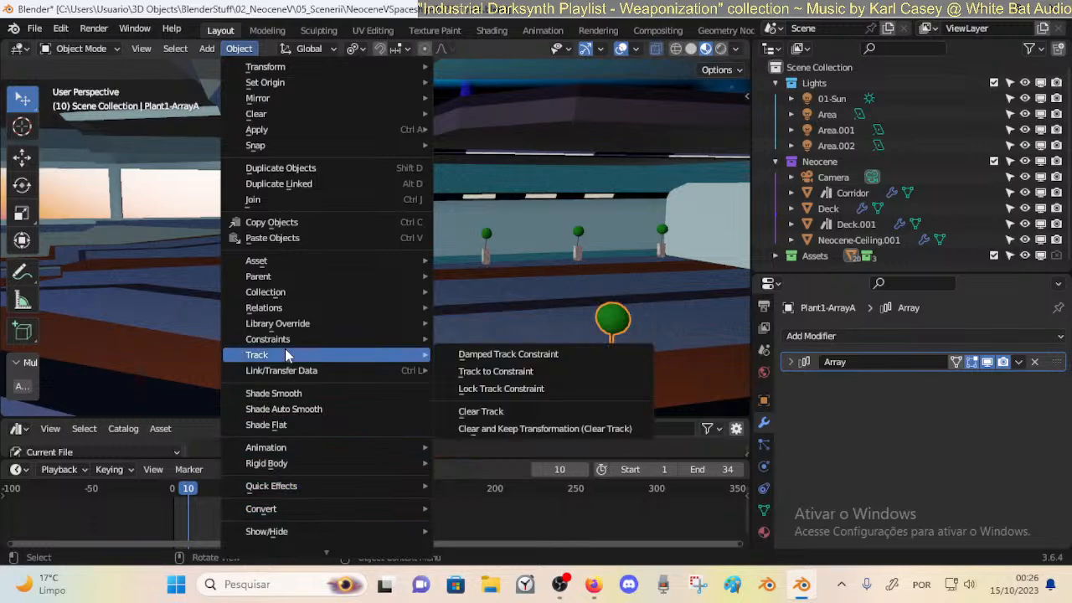
mouse_move(281, 339)
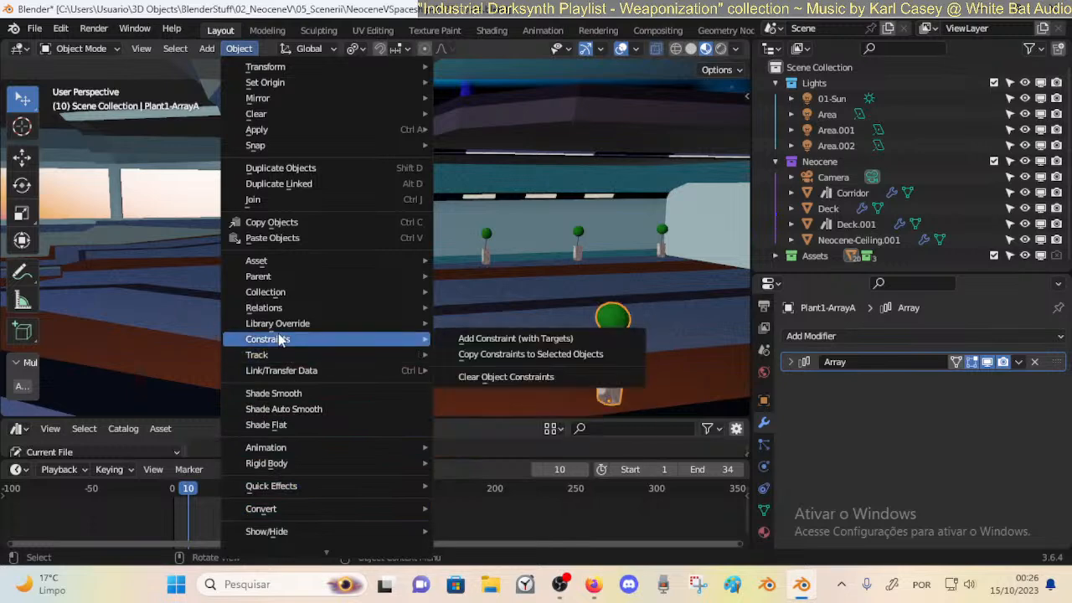
mouse_move(295, 293)
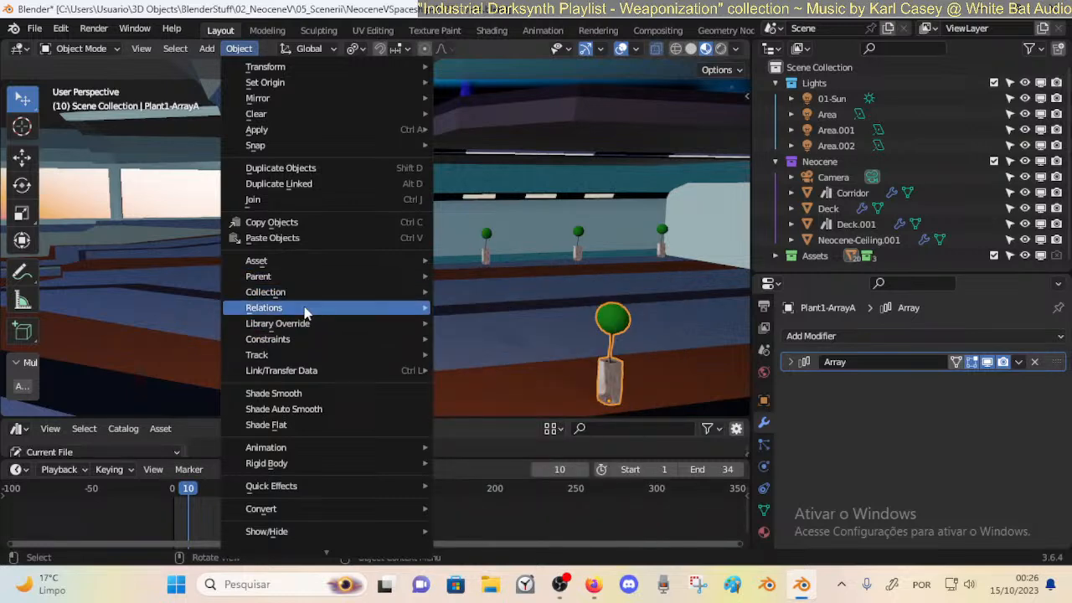
scroll(323, 543, down, 5)
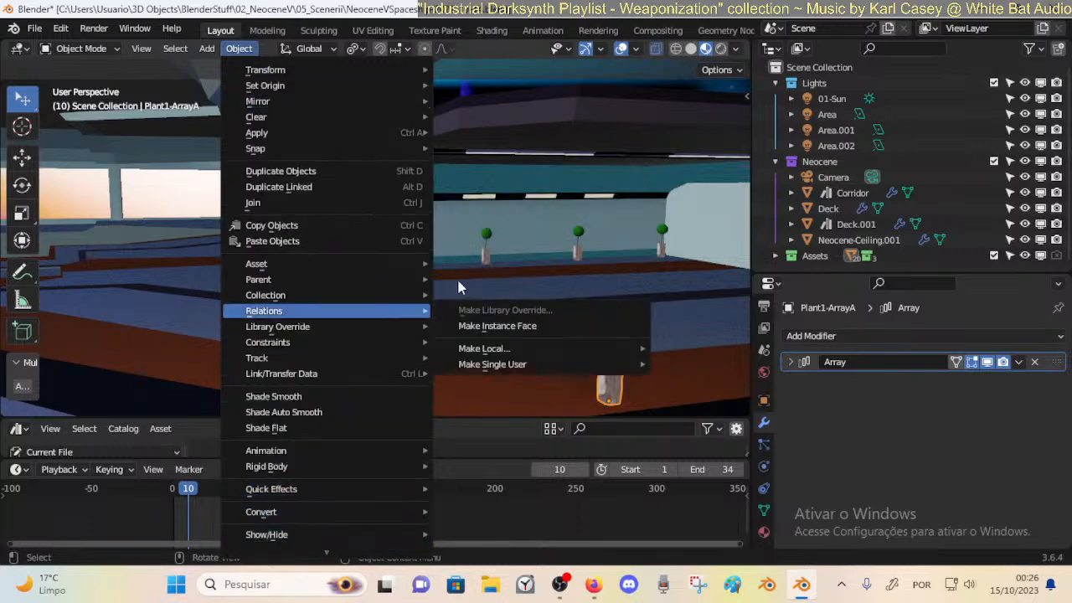
click(808, 340)
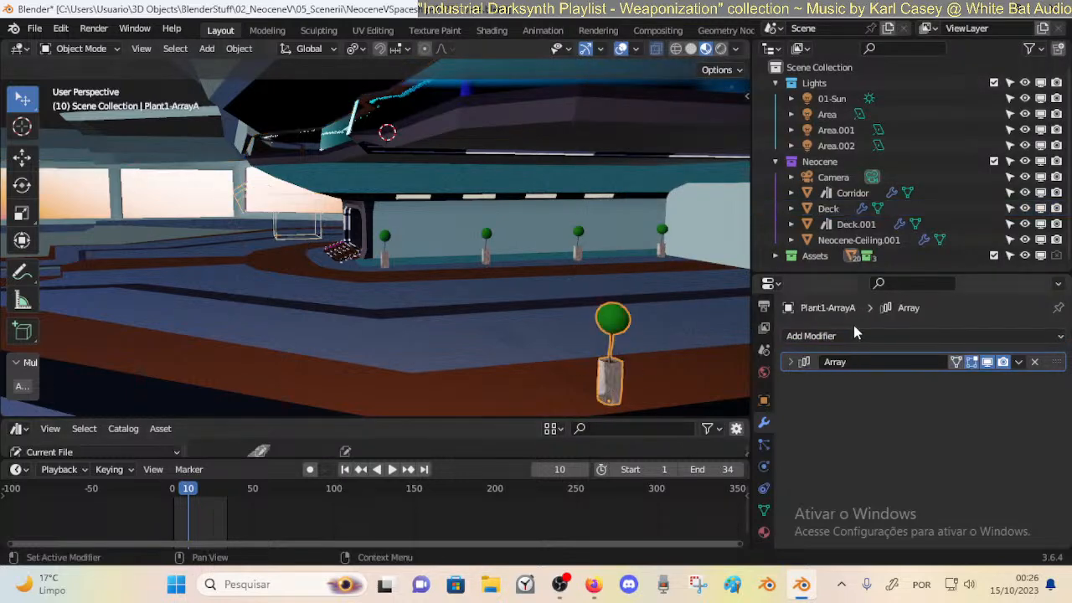
Add a Wireframe modifier to the planter row and place it above the Array modifier.
click(855, 334)
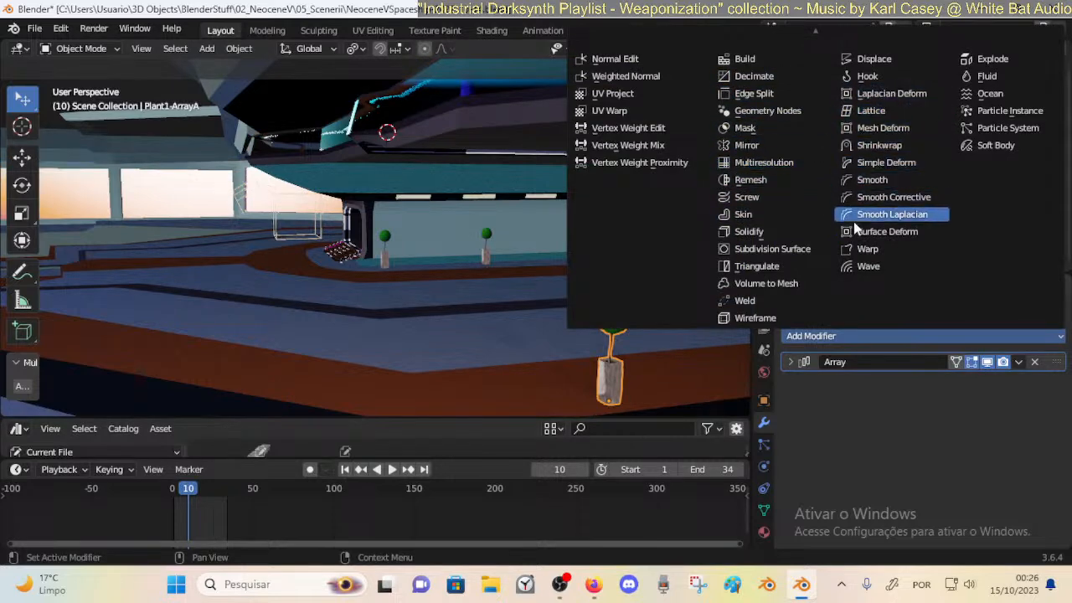
click(747, 319)
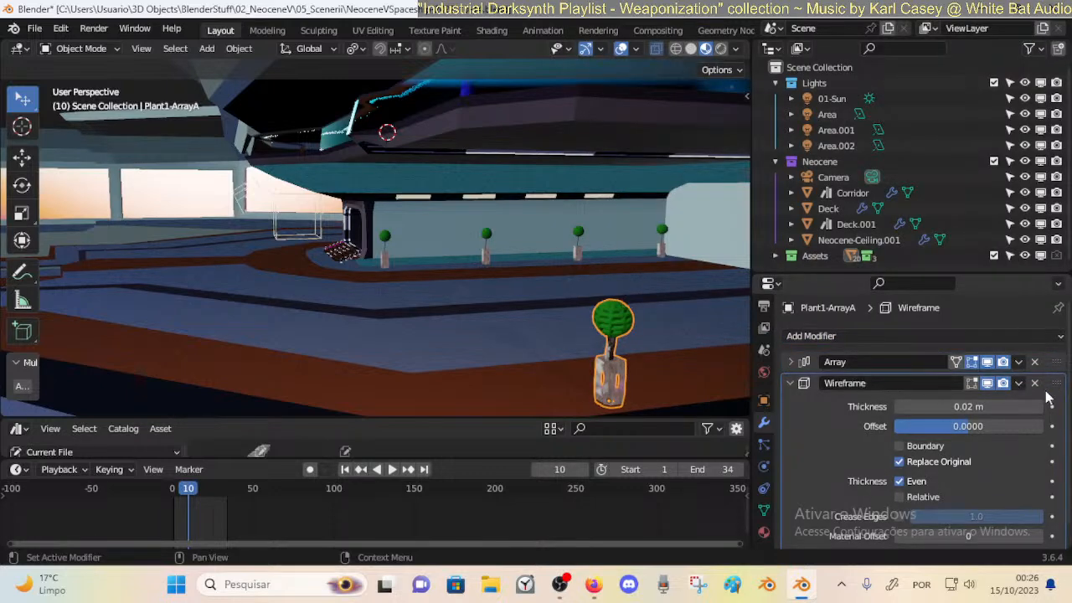
drag(1056, 383, 932, 341)
middle_drag(510, 276, 326, 301)
click(790, 362)
click(343, 303)
middle_drag(408, 305, 448, 321)
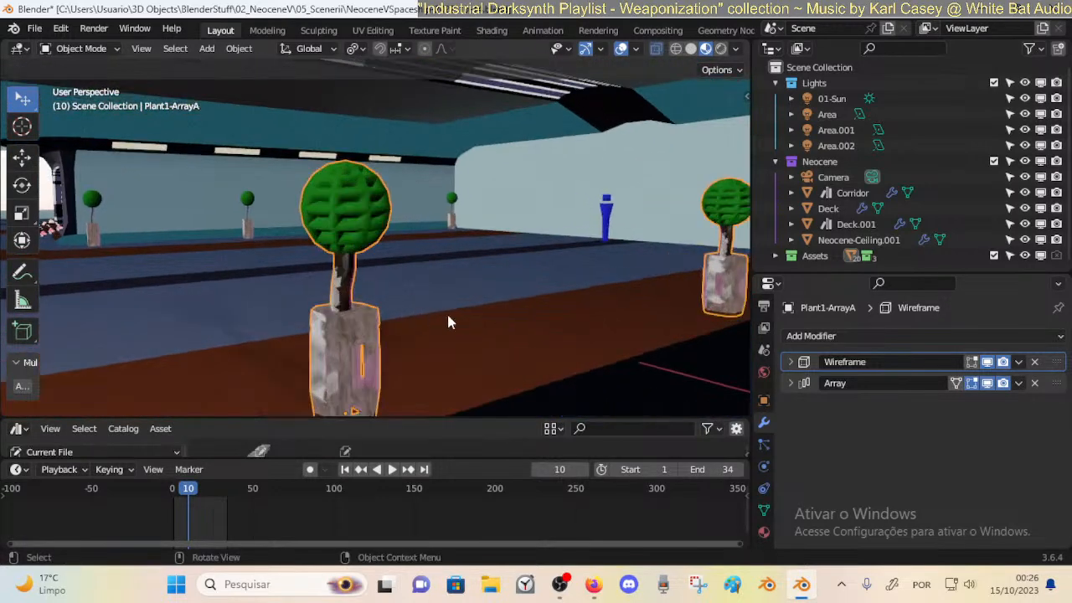
Show the Wireframe modifier's settings and set its thickness to 0.002 m, checking the planters unselected.
click(802, 366)
scroll(921, 368, down, 1)
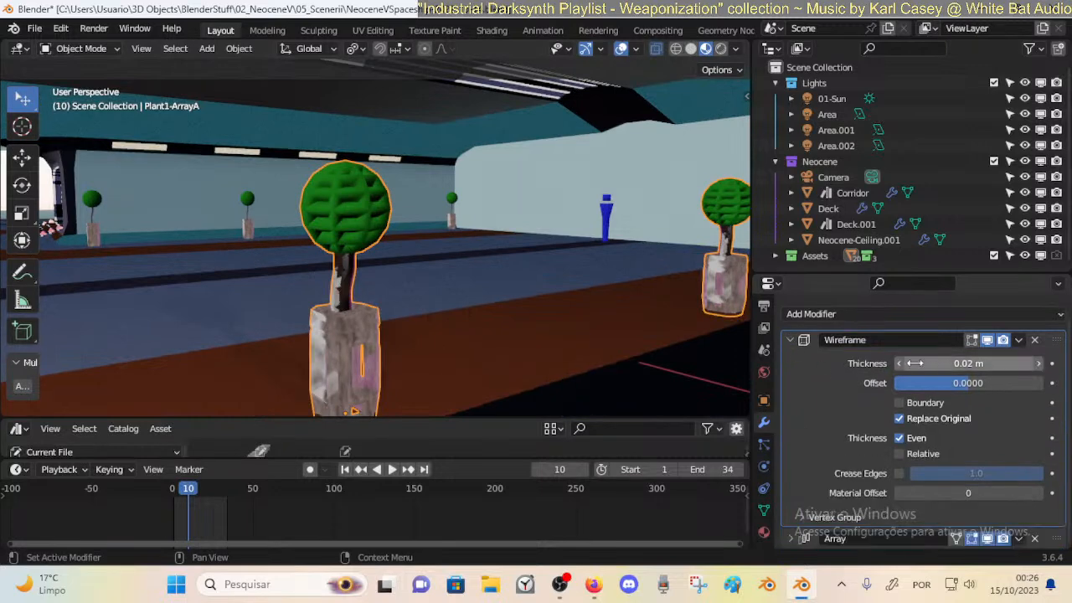
click(900, 363)
click(899, 363)
click(899, 364)
click(900, 365)
click(901, 364)
click(900, 364)
click(901, 364)
click(900, 364)
click(900, 364)
click(900, 364)
click(900, 364)
click(899, 364)
click(899, 363)
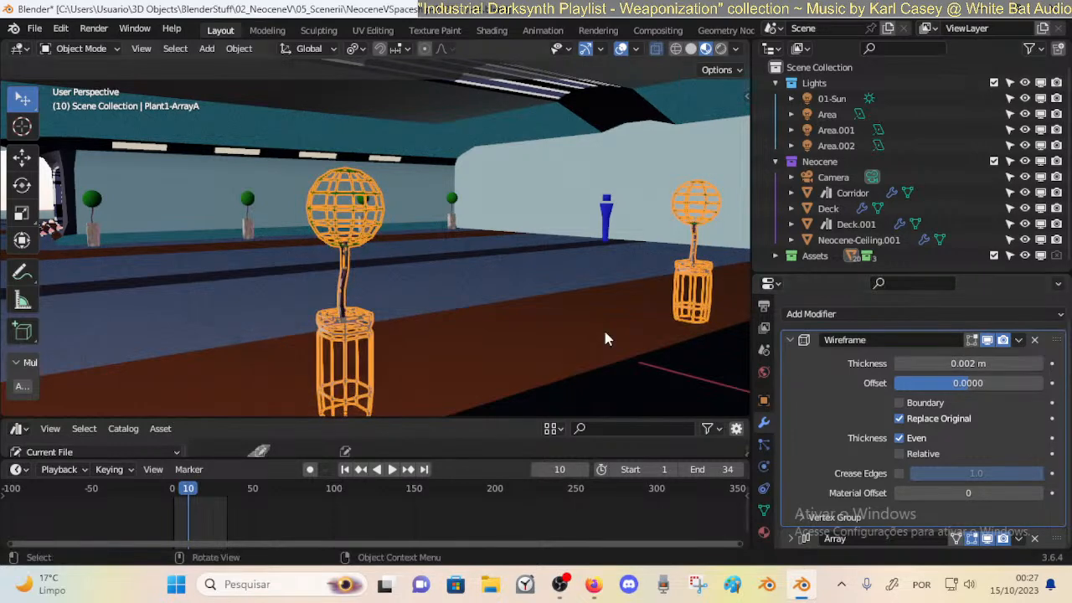
click(419, 304)
middle_drag(419, 304, 444, 309)
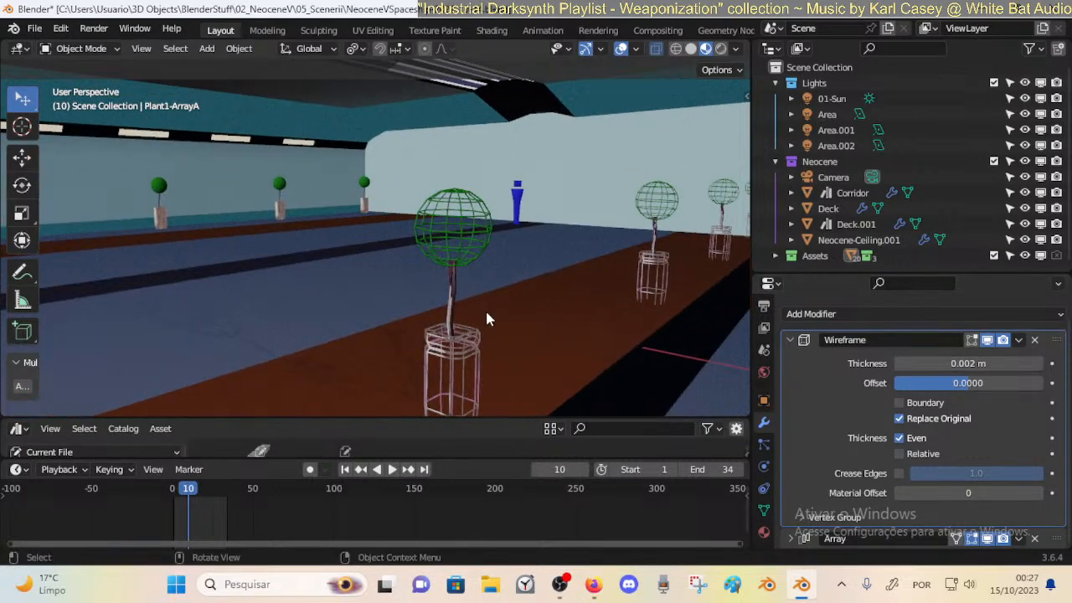
Try a Wireframe thickness of 0.006 m on the planter row and inspect the planters with and without selection.
click(469, 352)
click(1040, 364)
click(1040, 364)
click(1040, 364)
click(1040, 364)
key(alt+a)
middle_drag(519, 267, 461, 302)
click(457, 305)
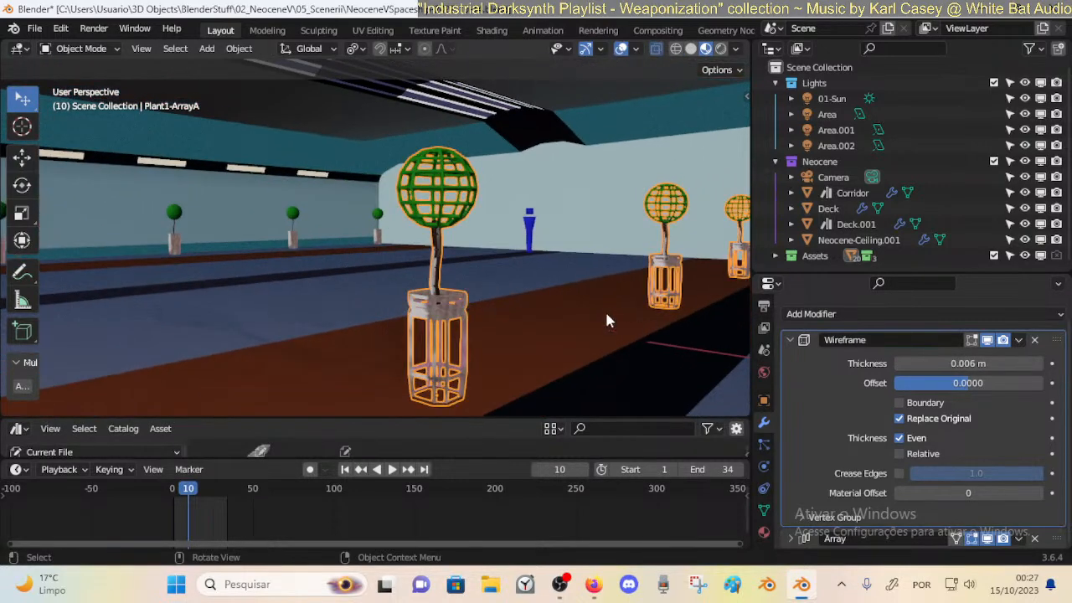
Set the planter row's Wireframe thickness to 0.004 m and check the planters along the deck.
click(900, 364)
click(900, 364)
middle_drag(585, 266, 425, 276)
key(alt+a)
click(343, 262)
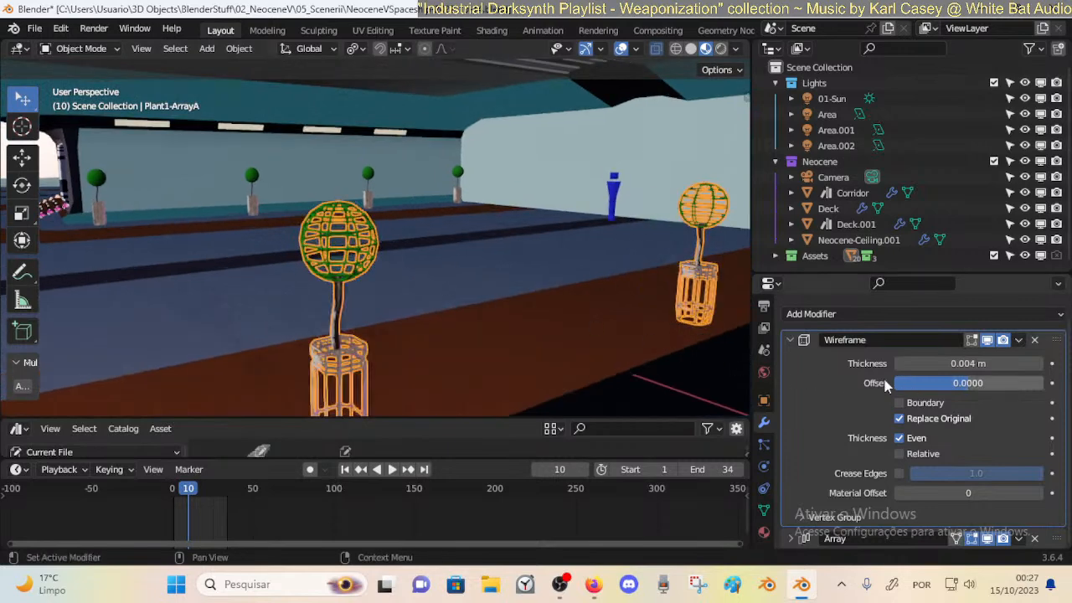
Set the planter row's Wireframe offset to -1.0000 and inspect the nearest planter closely without selection.
drag(969, 382, 854, 385)
scroll(534, 345, up, 5)
key(alt+a)
scroll(345, 299, down, 2)
scroll(350, 289, down, 4)
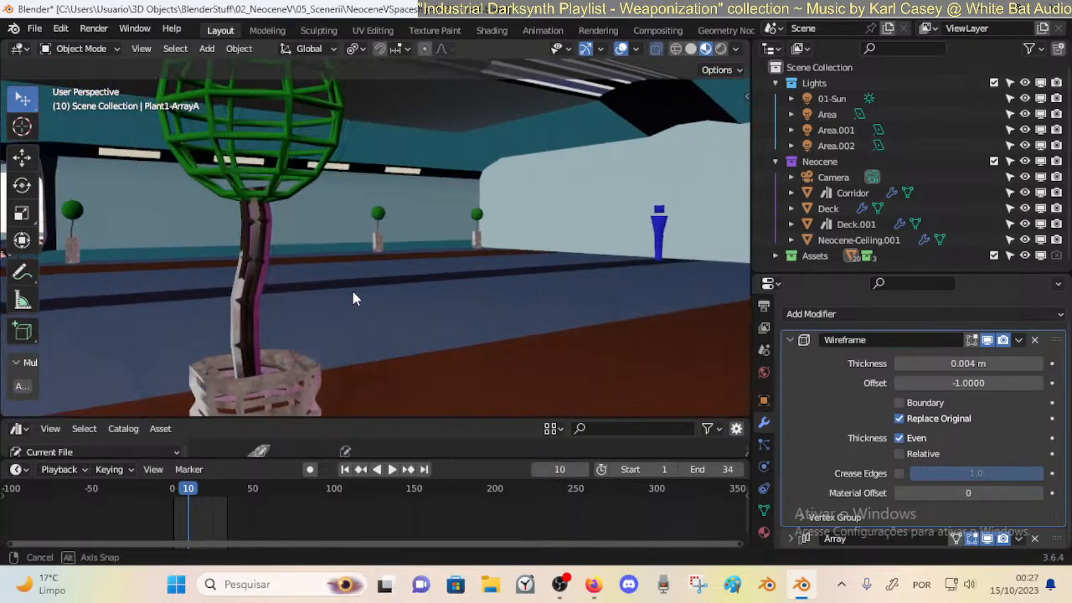
Compare the wireframe with Replace Original, Even and Relative thickness toggled, restoring each option.
click(901, 418)
click(901, 418)
click(901, 418)
click(901, 419)
click(900, 439)
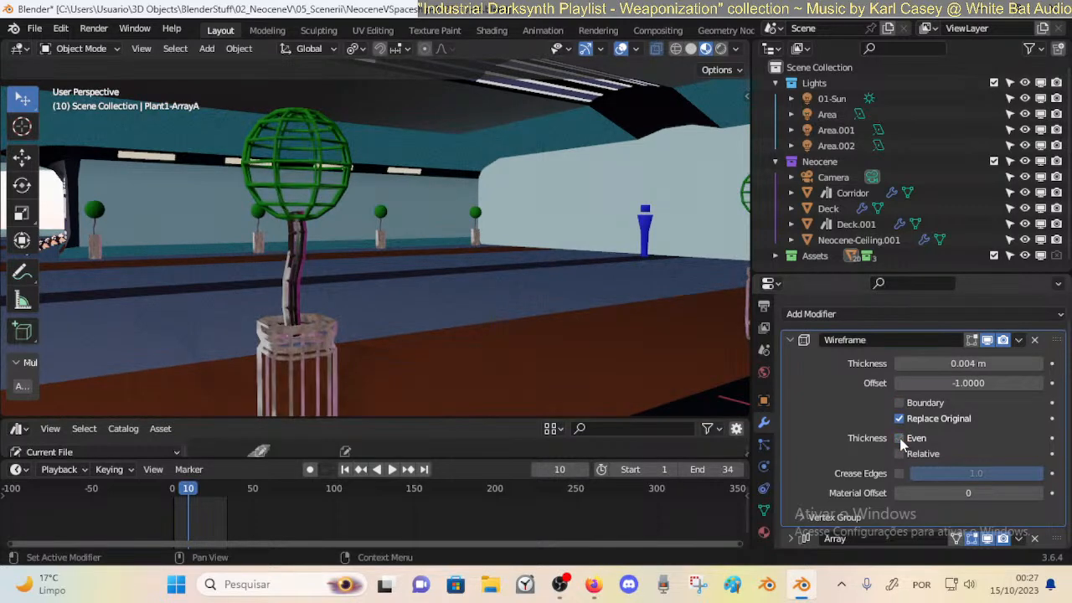
click(900, 454)
click(900, 454)
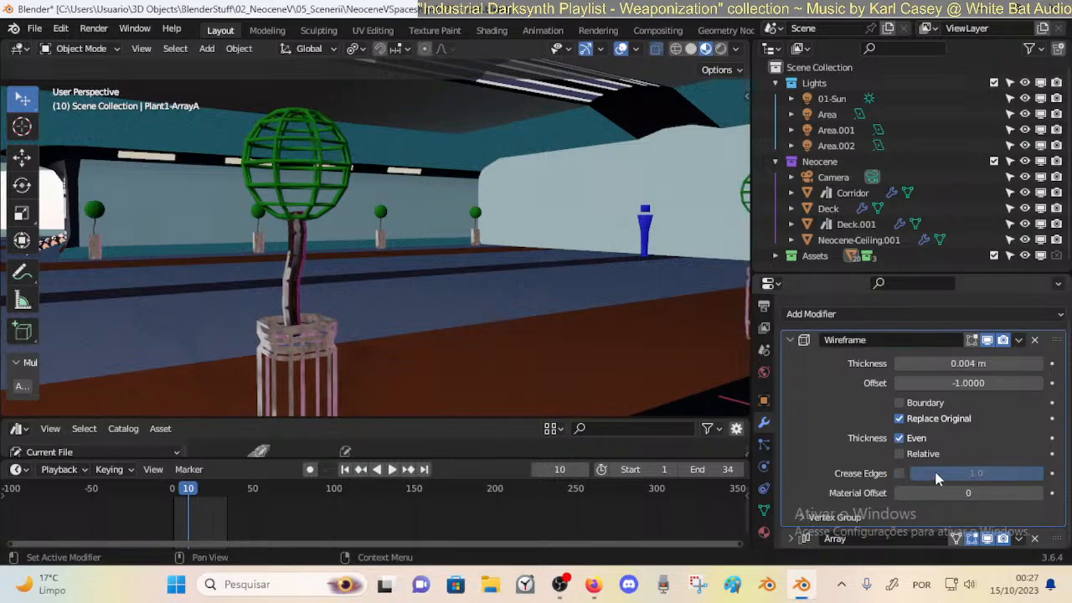
mouse_move(932, 493)
mouse_down()
mouse_move(1001, 493)
mouse_move(902, 493)
mouse_move(936, 495)
mouse_up()
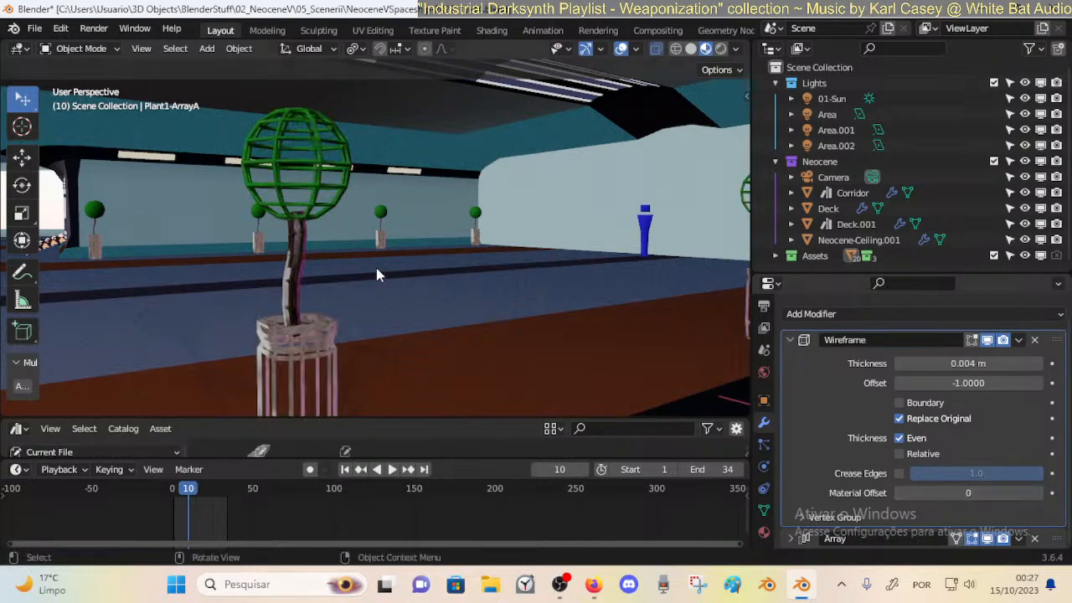
Enter Edit Mode on the Plant1-ArrayA planter row and save the file.
middle_drag(403, 277, 419, 275)
click(484, 264)
middle_drag(484, 263, 458, 317)
key(Tab)
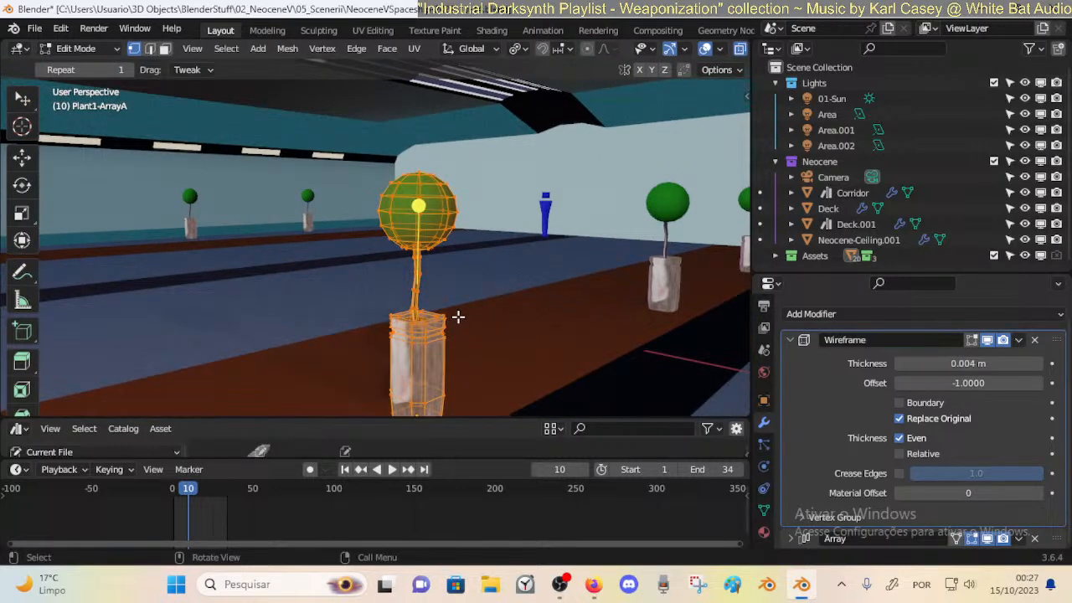
key(ctrl+s)
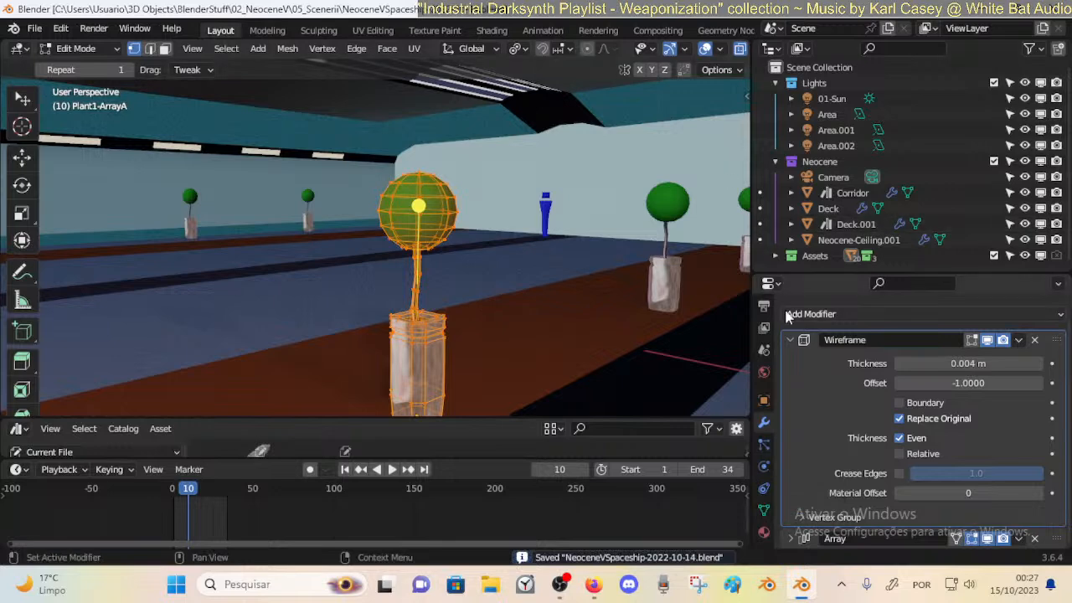
Add an empty material slot to the planter row, clear the mesh selection and return to Object Mode.
click(764, 531)
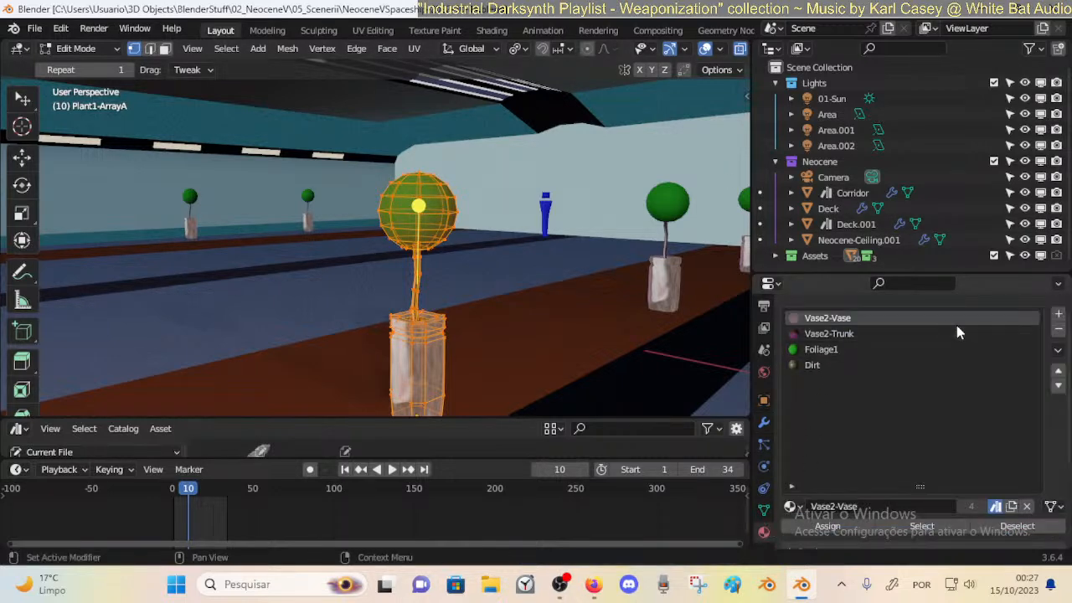
click(1055, 314)
key(alt+a)
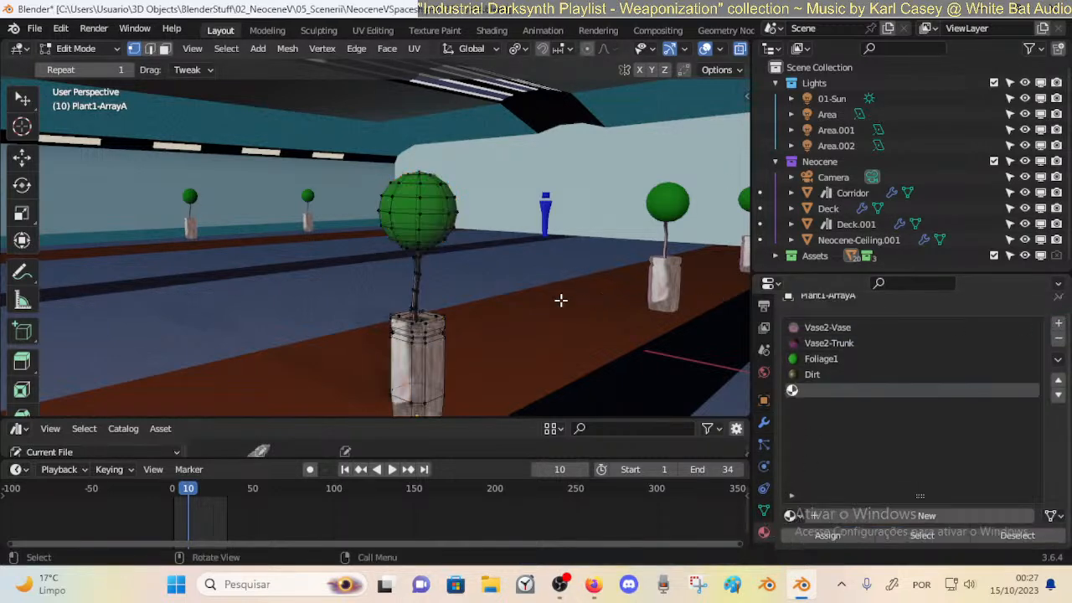
scroll(488, 326, up, 4)
middle_drag(476, 328, 454, 313)
key(Tab)
scroll(444, 329, down, 2)
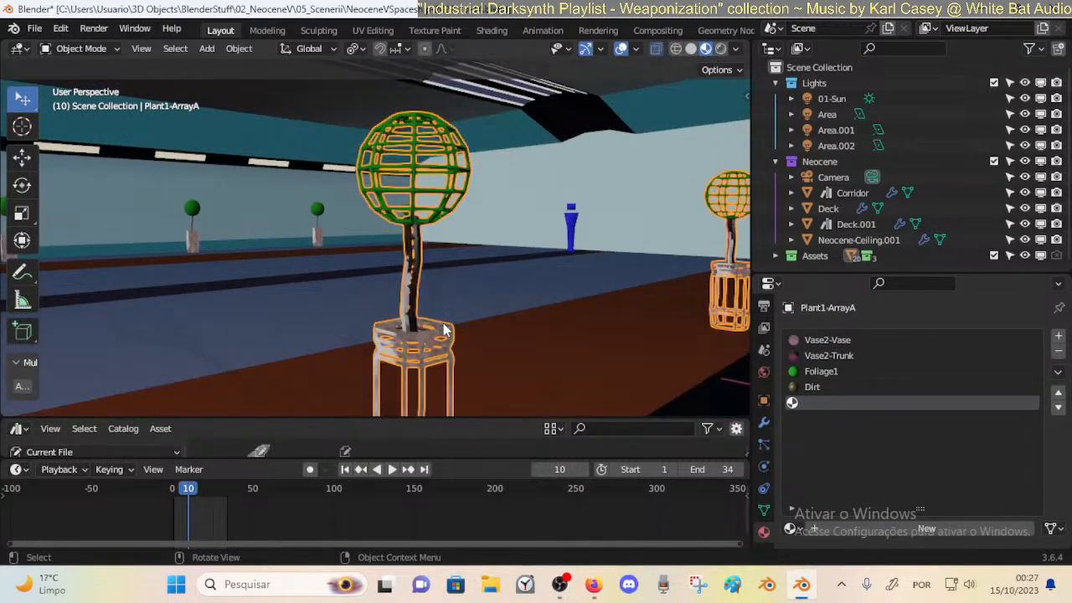
Select the linked foliage sphere in Edit Mode, assign the Lamp material to it, and check the planters in Object Mode.
key(Tab)
key(Tab)
key(Tab)
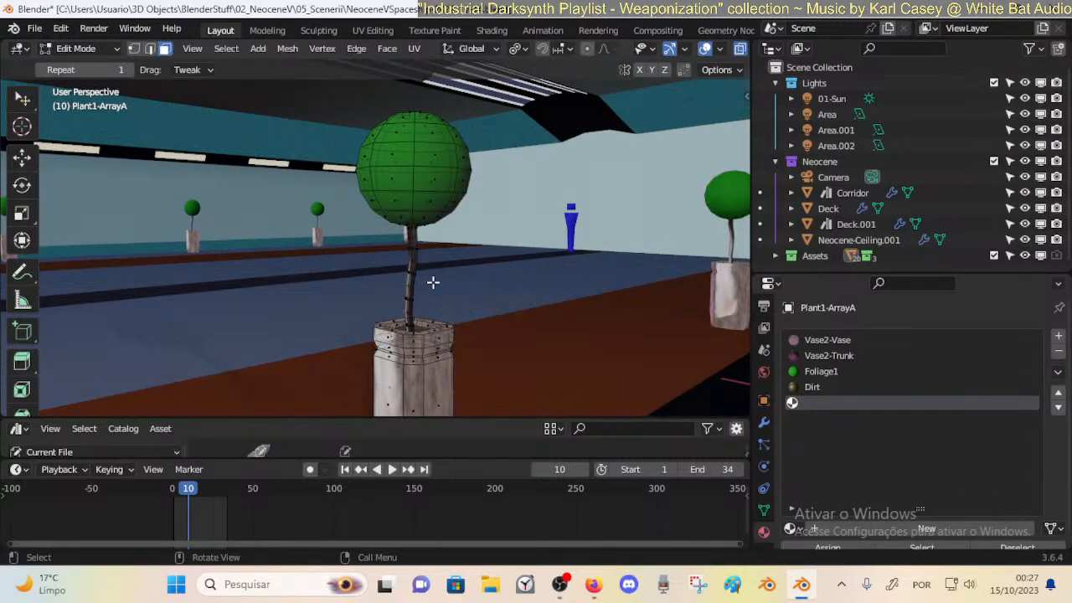
key(l)
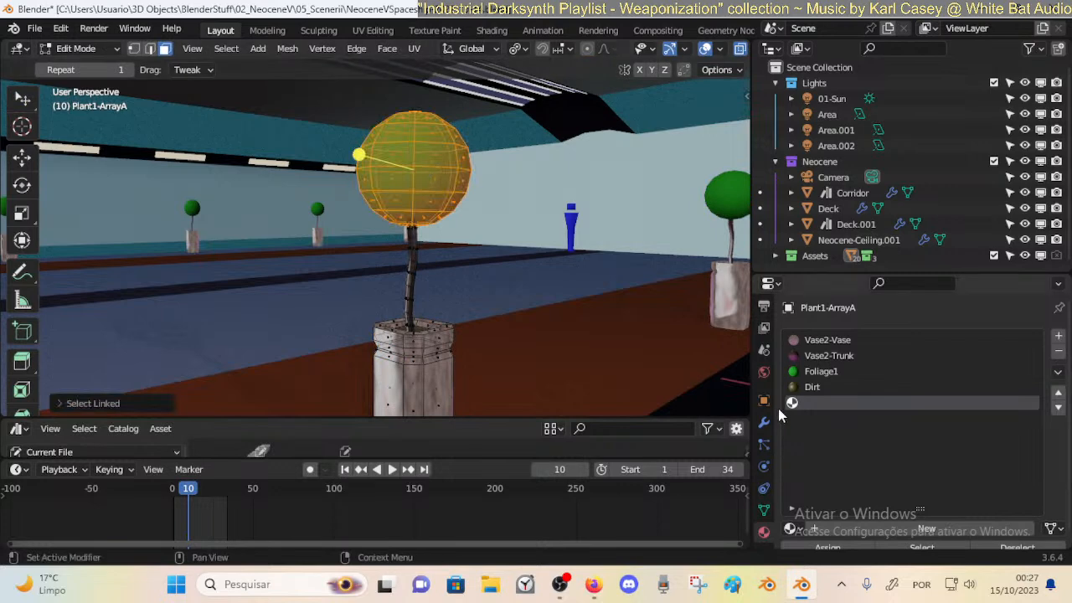
click(789, 529)
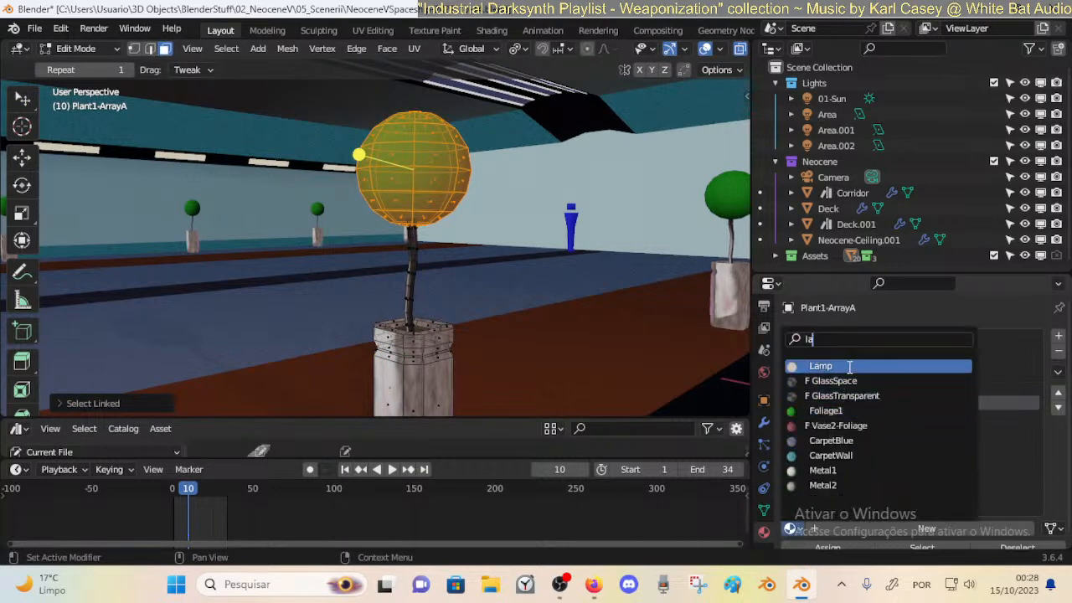
click(879, 366)
click(821, 548)
key(Tab)
middle_drag(539, 285, 343, 299)
click(248, 217)
key(Tab)
key(Tab)
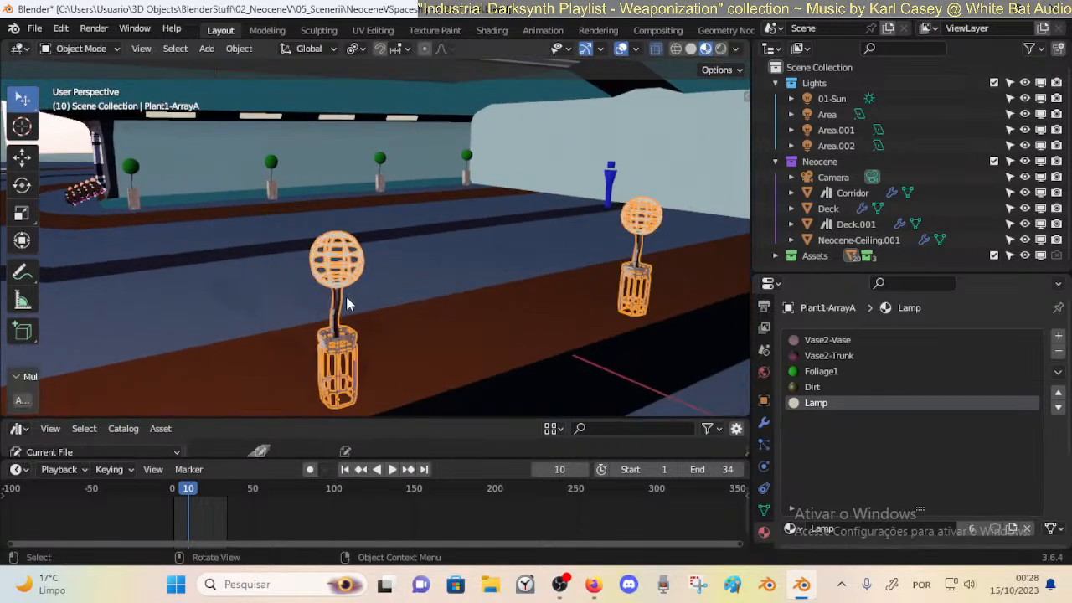
Assign the Lamp material to the planter's trunk and vase in Edit Mode and check the row in Object Mode.
scroll(344, 299, up, 4)
key(Tab)
scroll(326, 251, down, 3)
key(Tab)
key(Tab)
click(821, 548)
key(Tab)
middle_drag(467, 326, 509, 316)
click(433, 326)
Reduce the planter row's Wireframe thickness to zero, try 0.001 m, and settle on 0.002 m.
click(763, 422)
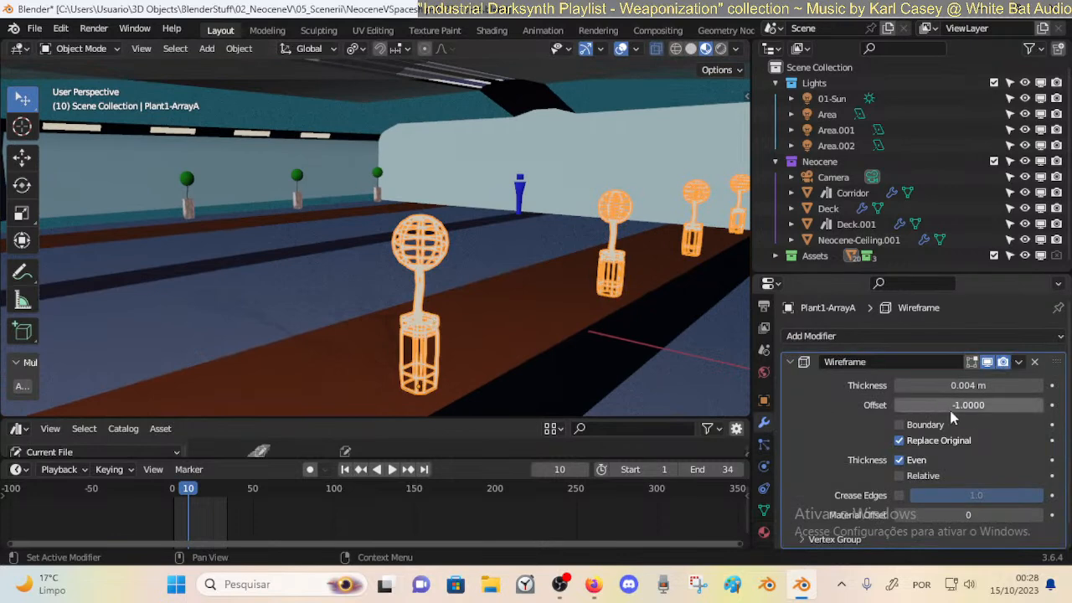
click(899, 385)
click(1039, 385)
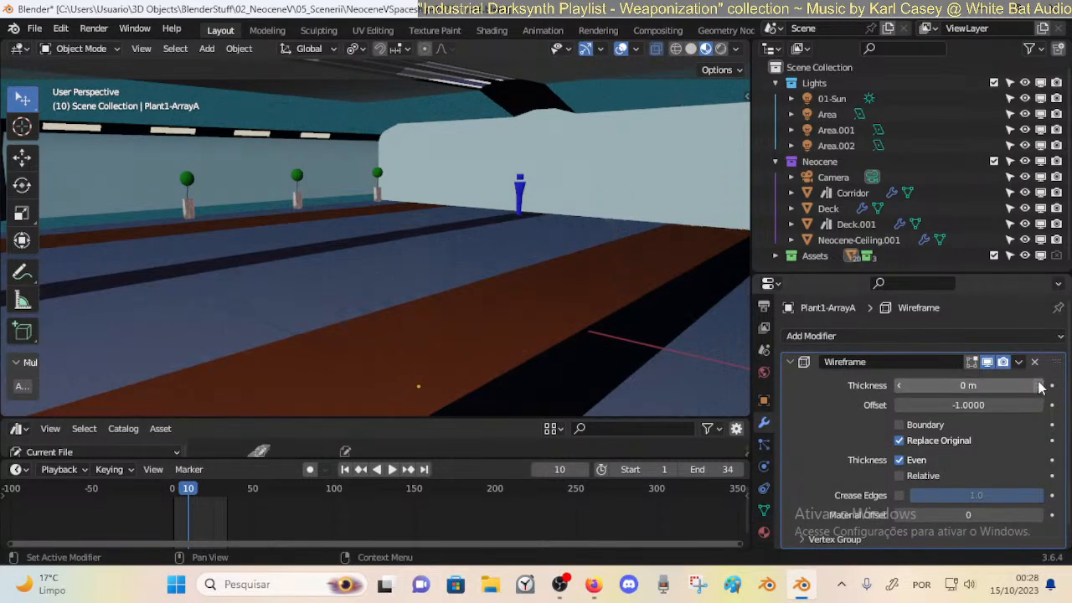
scroll(526, 284, up, 6)
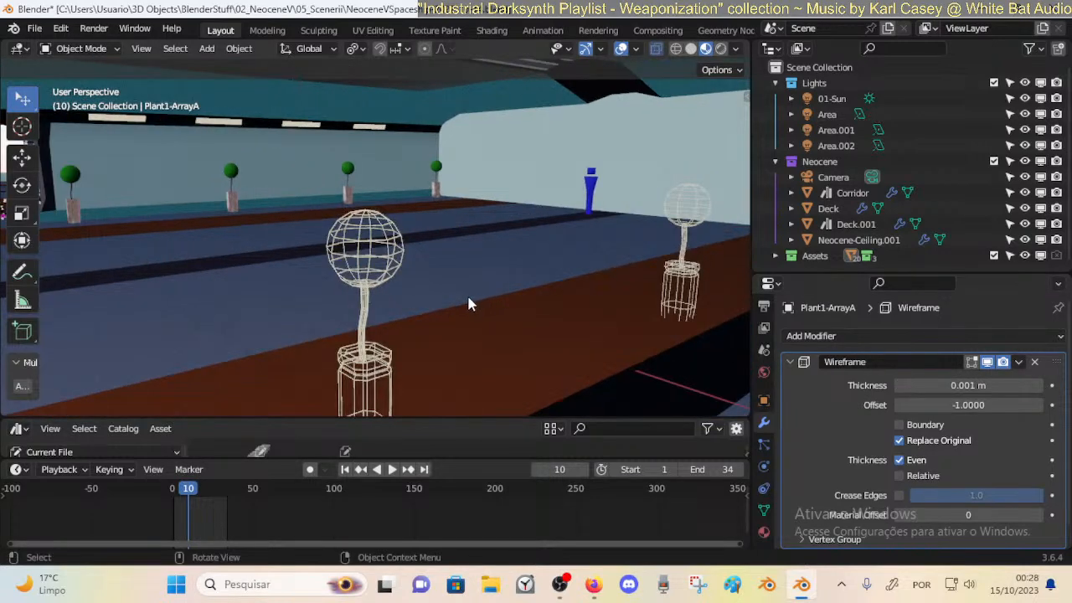
scroll(390, 278, down, 3)
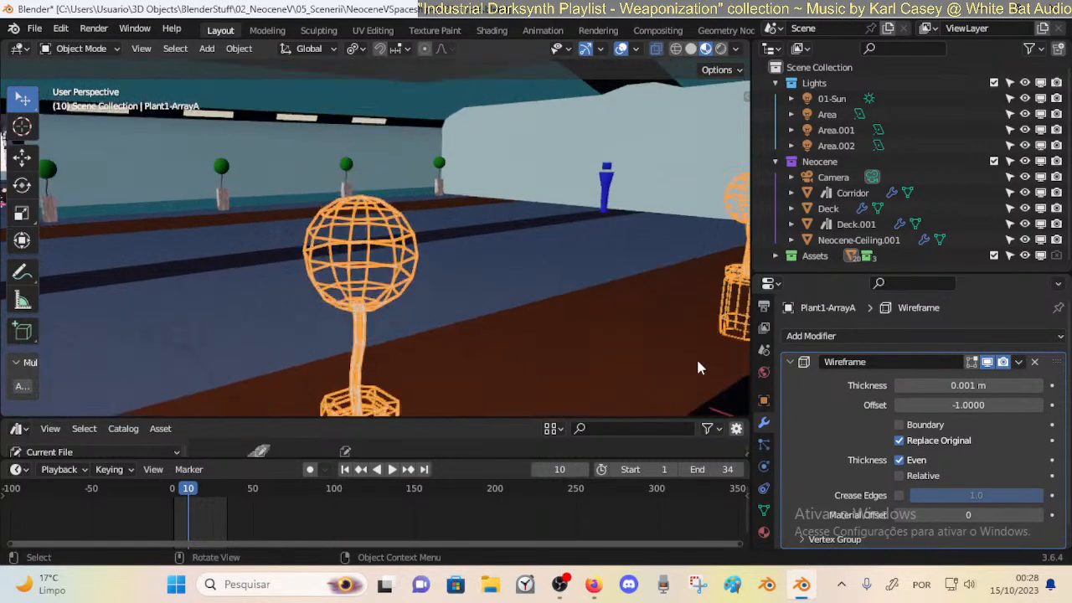
click(1038, 386)
Set the planter row's Wireframe offset to 1.0000 while viewing the nearest planter up close.
drag(963, 406, 905, 406)
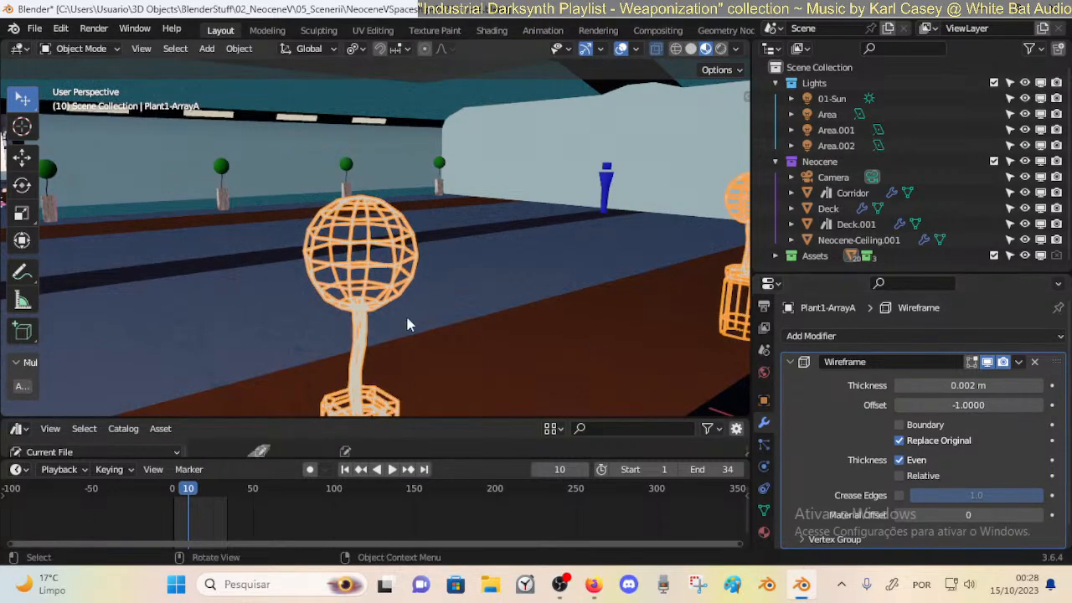
click(486, 323)
middle_drag(486, 323, 408, 280)
scroll(491, 303, up, 3)
drag(963, 406, 1038, 405)
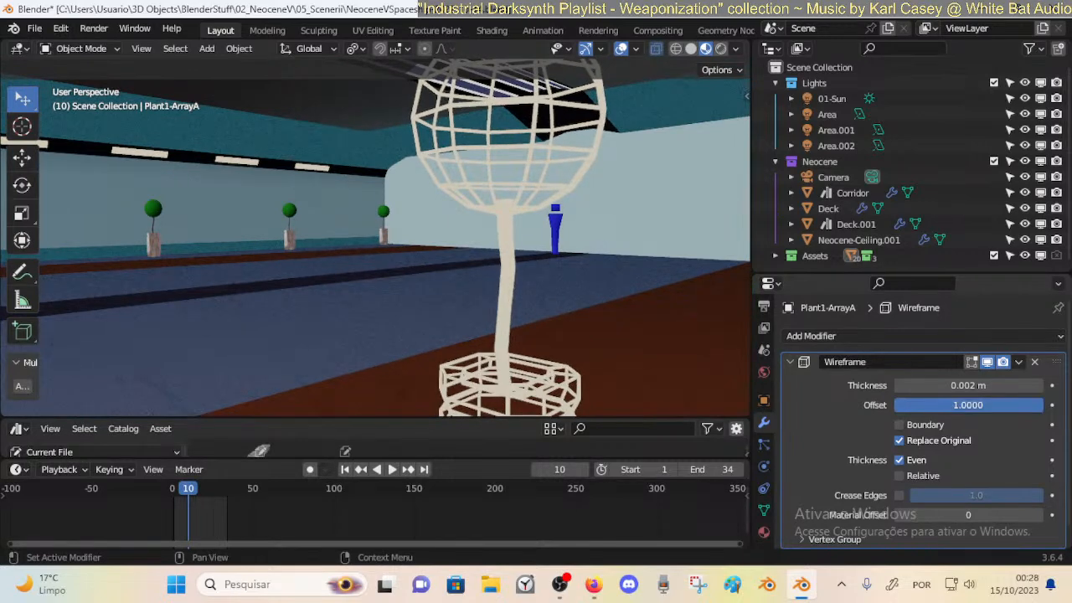
Set the planter row's Wireframe thickness to 0.001 m and try toggling its Replace Original and Boundary options.
click(900, 387)
click(899, 387)
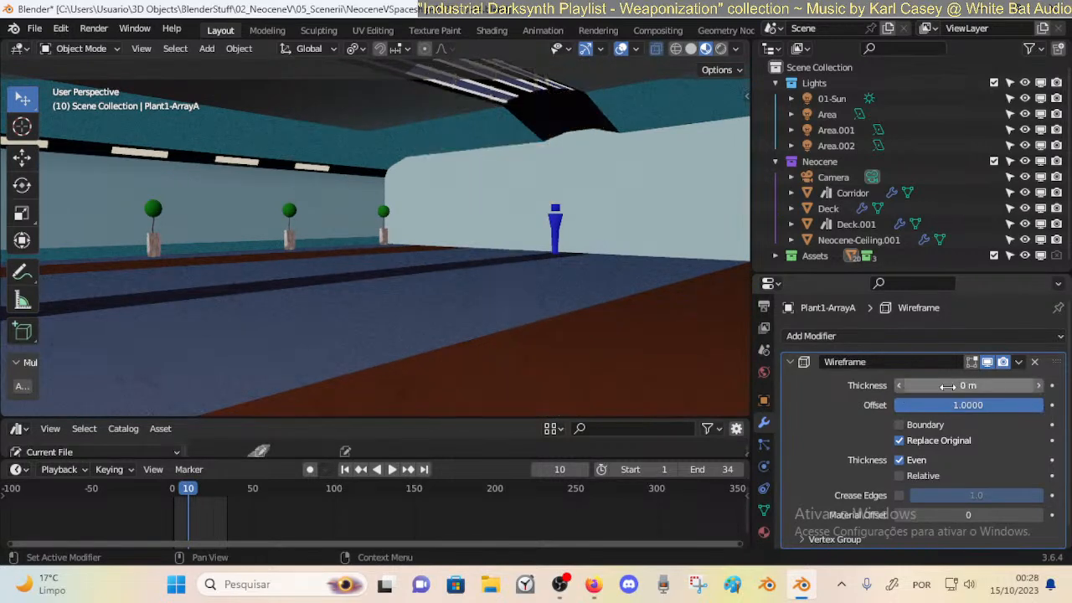
click(1038, 385)
click(900, 440)
click(899, 440)
click(899, 425)
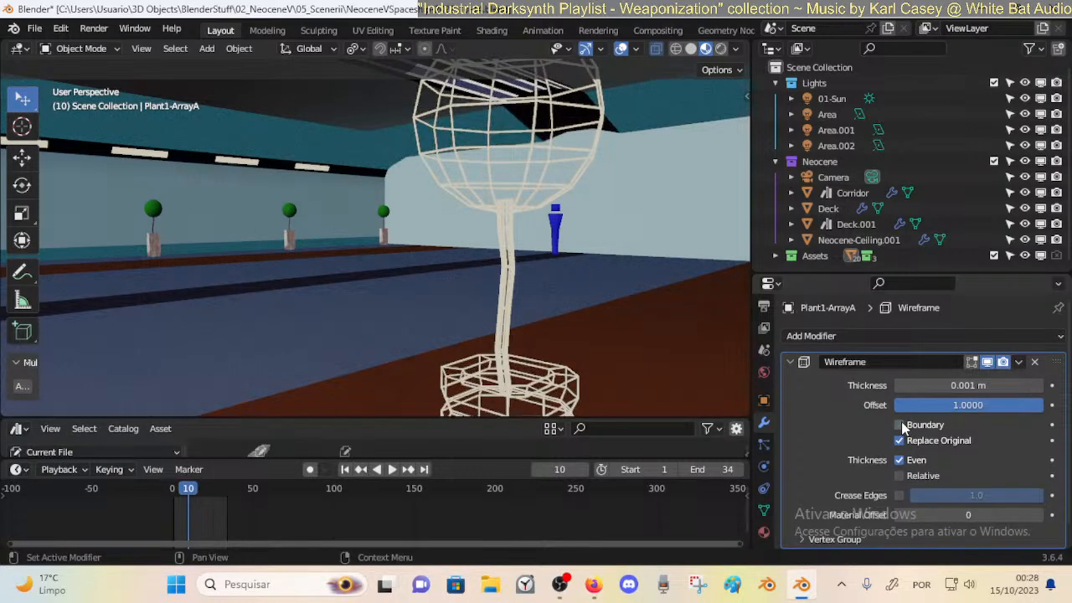
Switch the planter row's Wireframe thickness option from Even to Relative and check the planters from another angle.
click(899, 460)
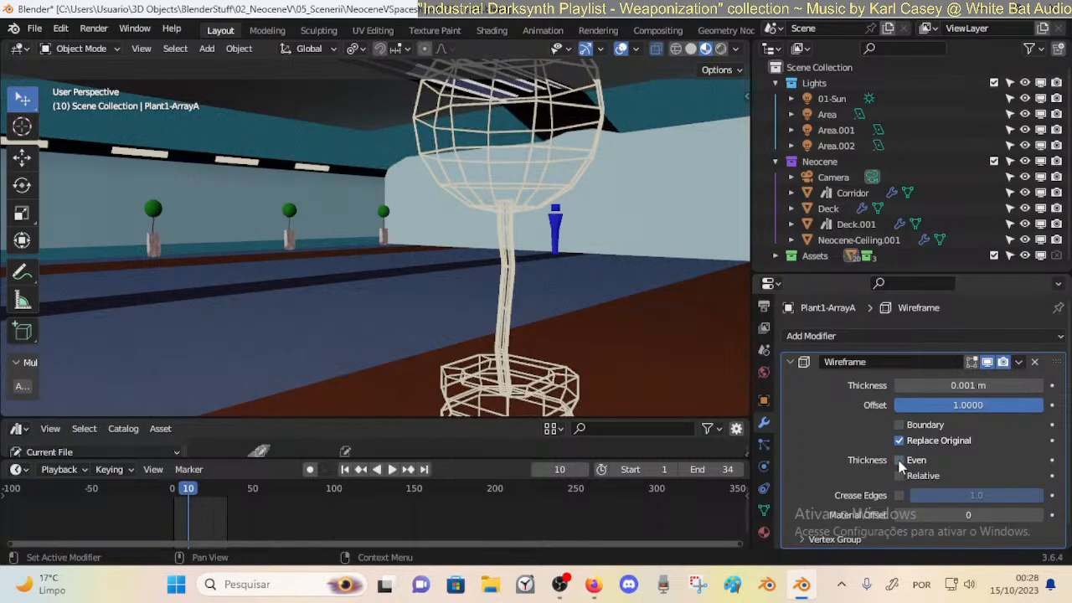
scroll(898, 465, down, 1)
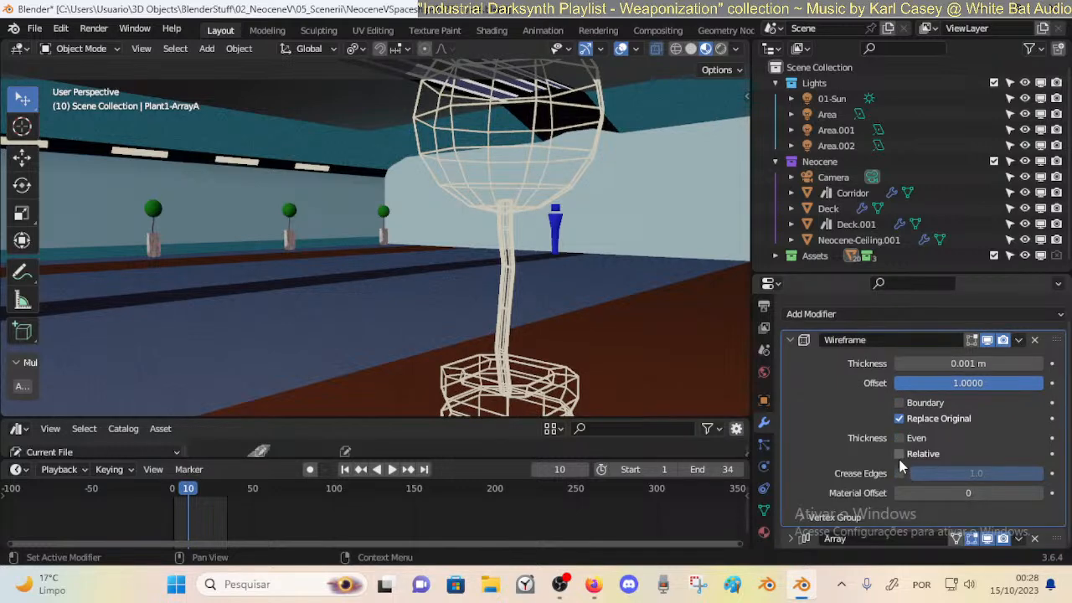
click(898, 458)
middle_drag(700, 352, 665, 395)
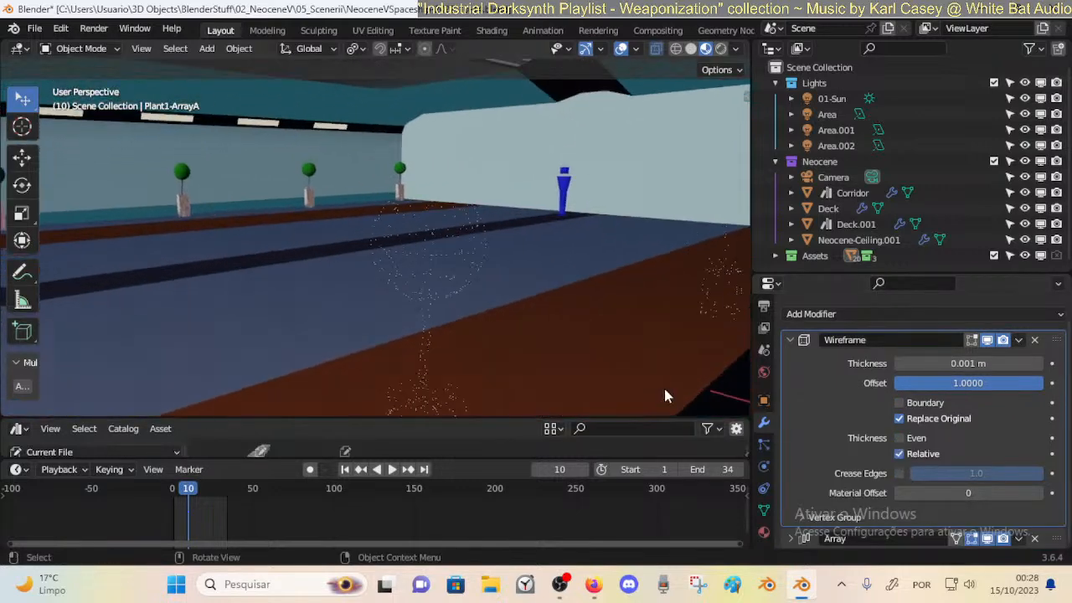
Compare the planters with Crease Edges and Relative switched off and on, keeping both options enabled.
click(898, 474)
click(900, 453)
click(900, 454)
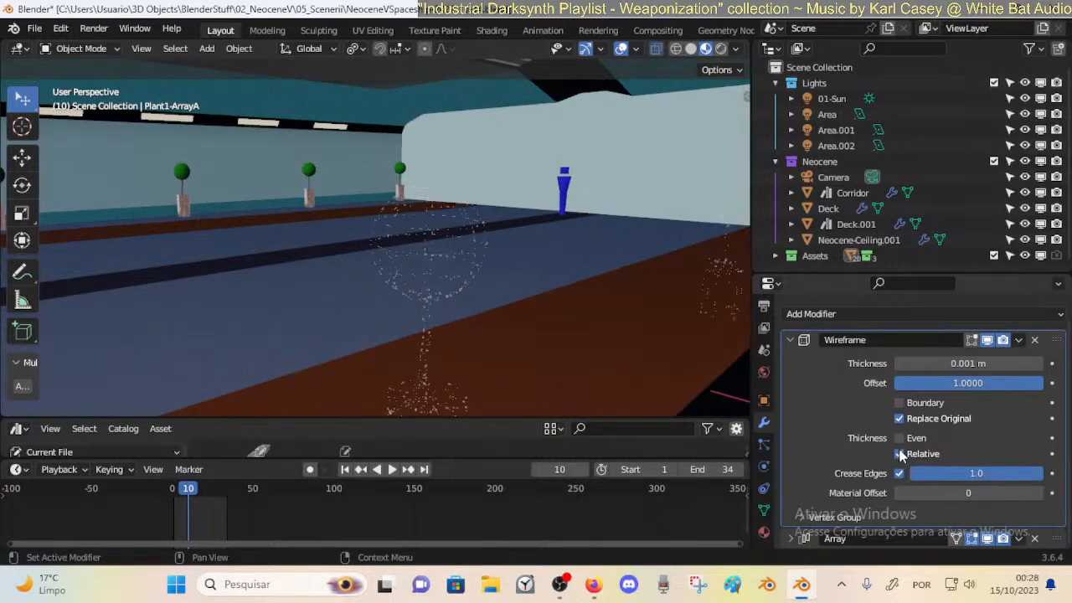
click(899, 474)
click(899, 454)
click(899, 454)
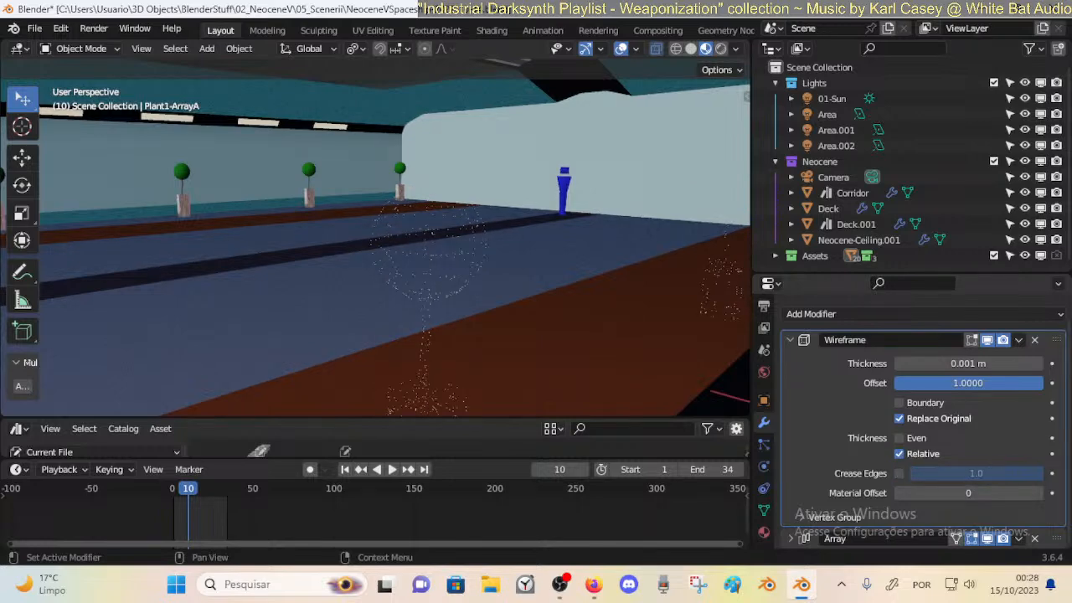
click(899, 474)
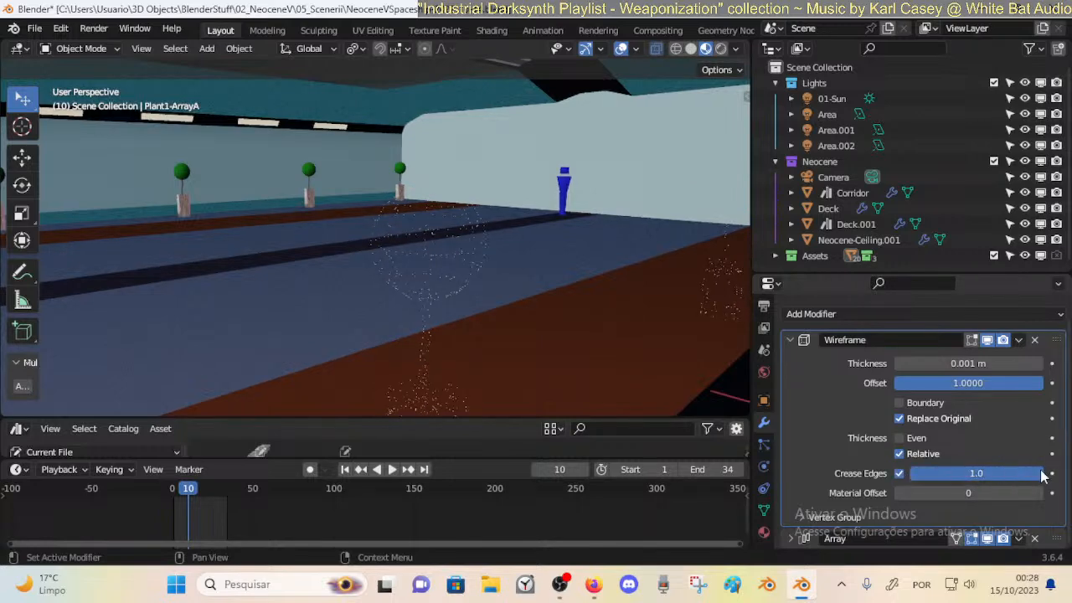
Raise the planter row's Wireframe thickness to 0.024 m with offset 1.0000 and view the row from several sides.
drag(971, 382, 1045, 382)
mouse_move(968, 363)
mouse_down()
mouse_move(1046, 364)
mouse_move(959, 364)
mouse_move(983, 363)
mouse_up()
middle_drag(586, 293, 660, 330)
drag(980, 363, 963, 363)
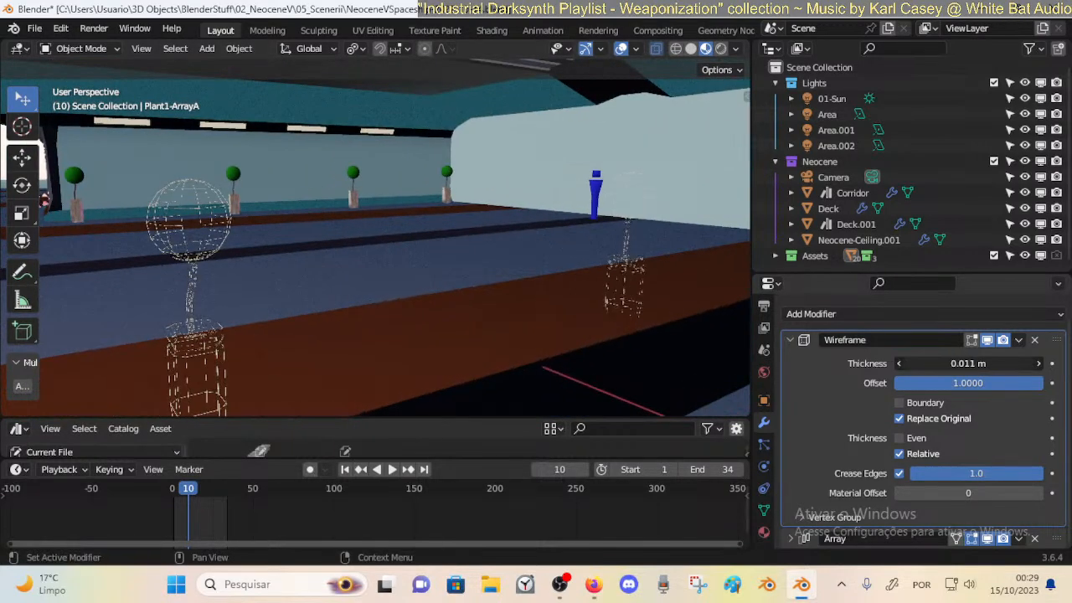
mouse_move(968, 364)
mouse_down()
mouse_move(1009, 364)
mouse_move(938, 364)
mouse_move(988, 363)
mouse_move(942, 363)
mouse_move(966, 364)
mouse_up()
middle_drag(240, 260, 583, 220)
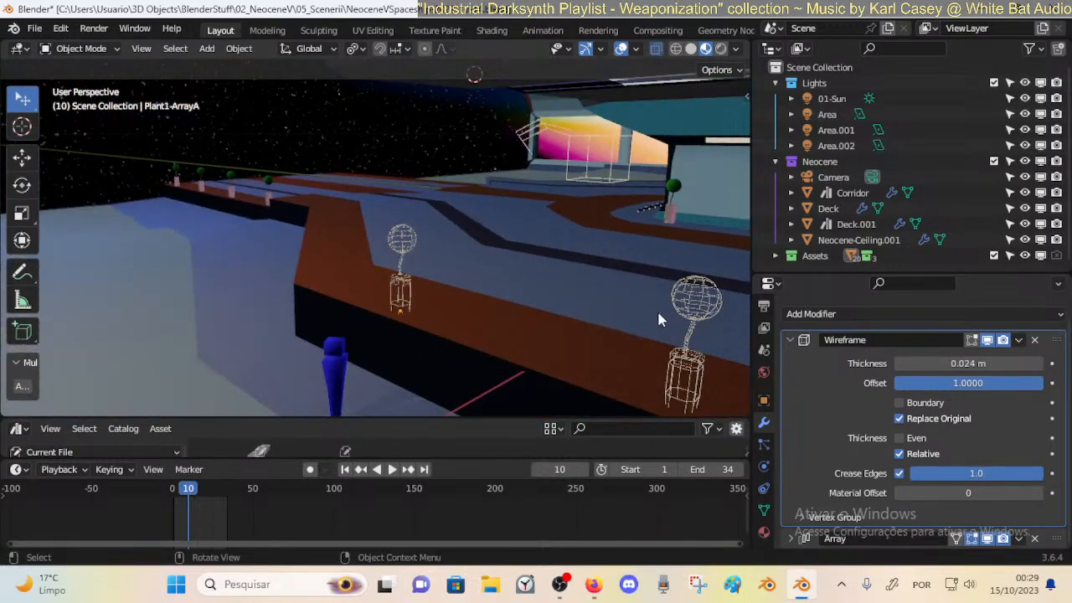
mouse_move(974, 362)
mouse_down()
mouse_move(963, 362)
mouse_move(974, 363)
mouse_up()
middle_drag(505, 254, 598, 240)
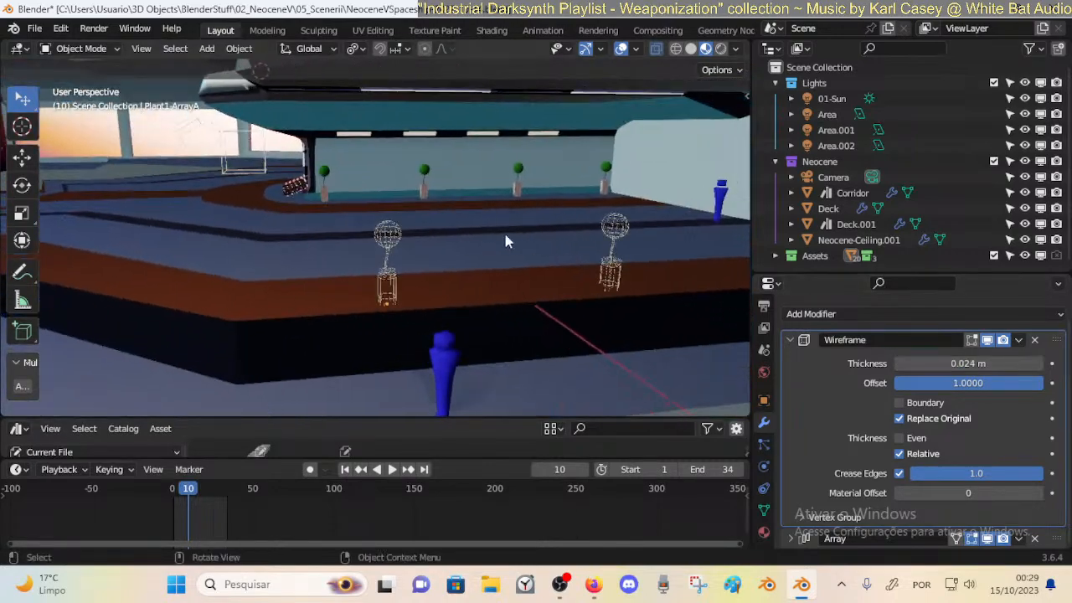
Delete the wireframe table Table1.008 in the distant part of the deck.
scroll(452, 244, down, 1)
shift+middle_drag(438, 245, 436, 267)
click(281, 171)
key(ctrl+Tab)
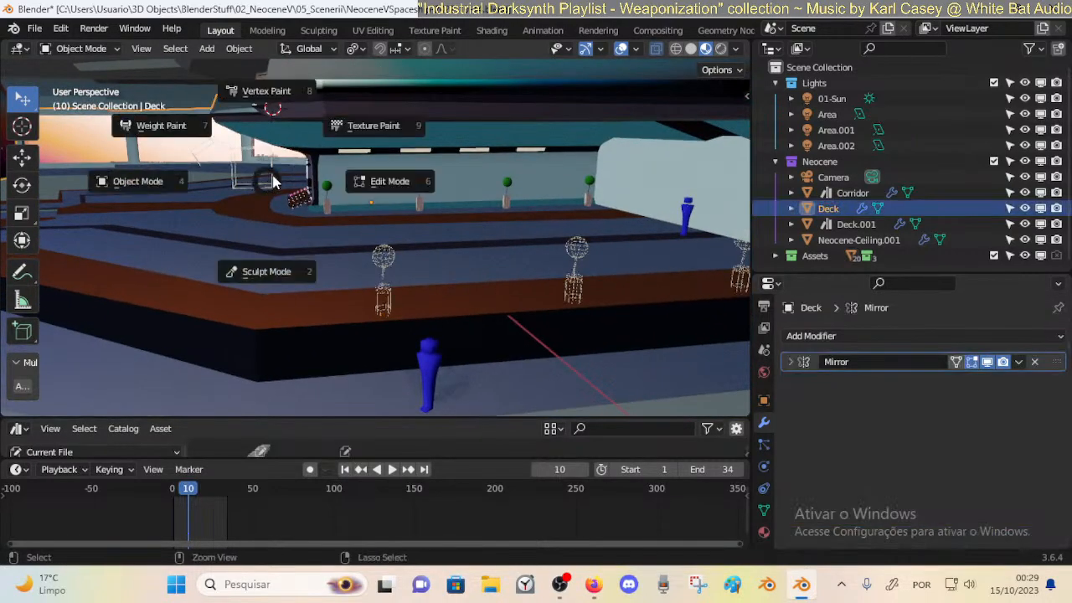
click(274, 171)
click(272, 173)
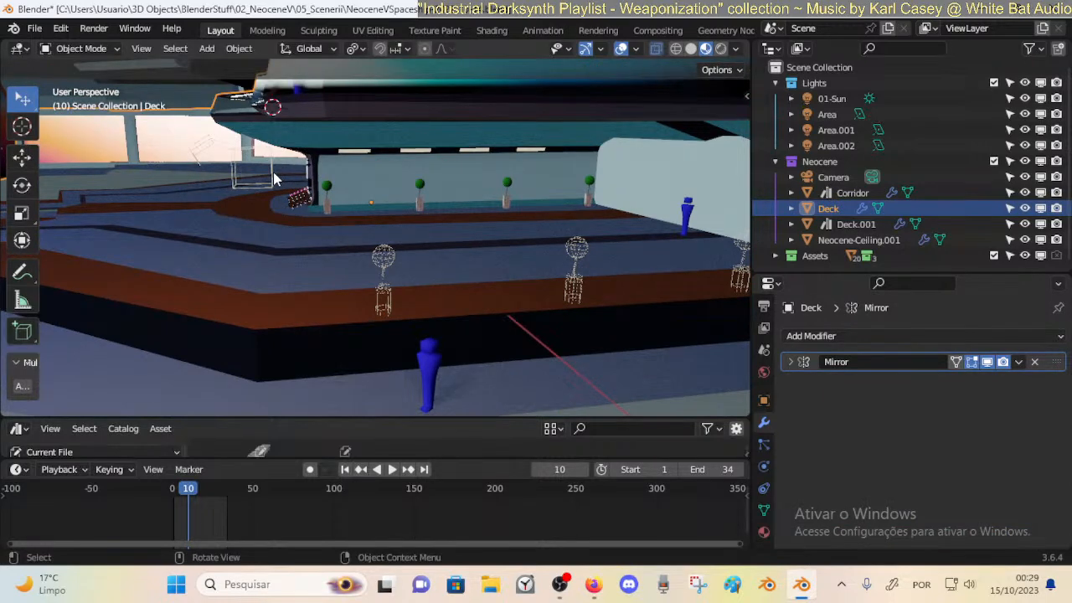
click(254, 178)
key(x)
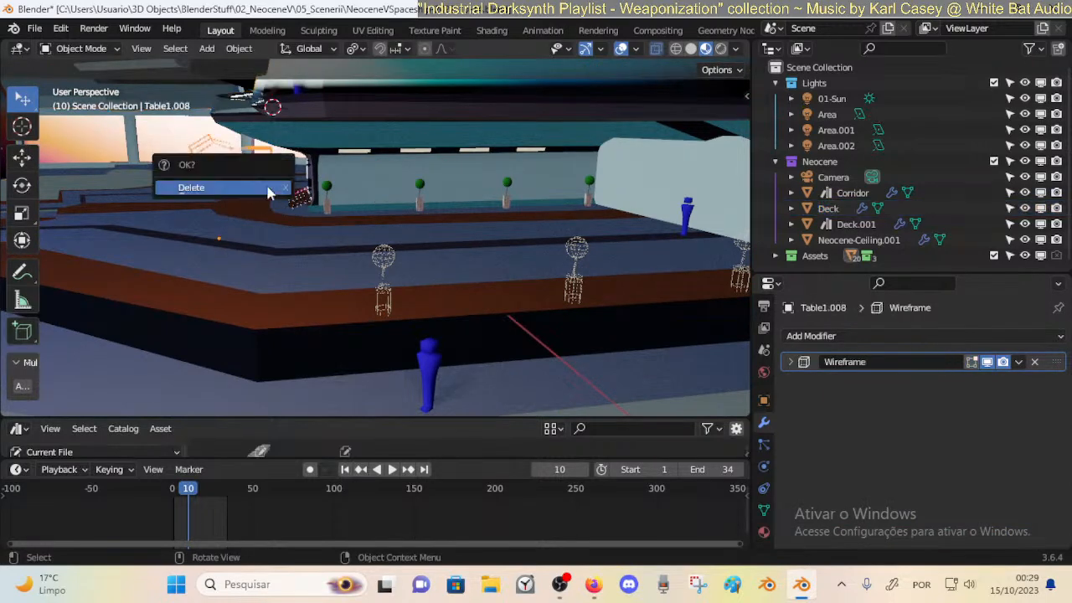
click(201, 184)
Inspect the nearest wireframe planter from different angles, comparing its full mesh in Edit Mode with the modifier result in Object Mode.
click(389, 263)
key(Tab)
middle_drag(462, 290, 538, 300)
key(Tab)
scroll(464, 302, up, 2)
middle_drag(463, 302, 366, 285)
key(Tab)
scroll(440, 332, up, 2)
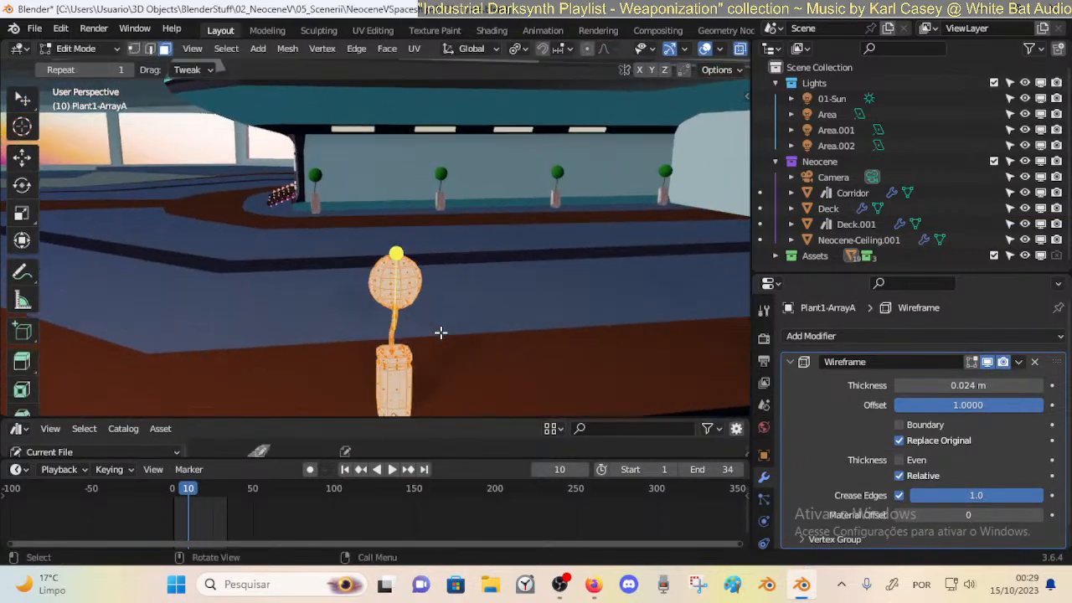
key(alt+a)
middle_drag(430, 321, 535, 318)
key(Tab)
key(alt+a)
click(394, 282)
middle_drag(397, 321, 421, 315)
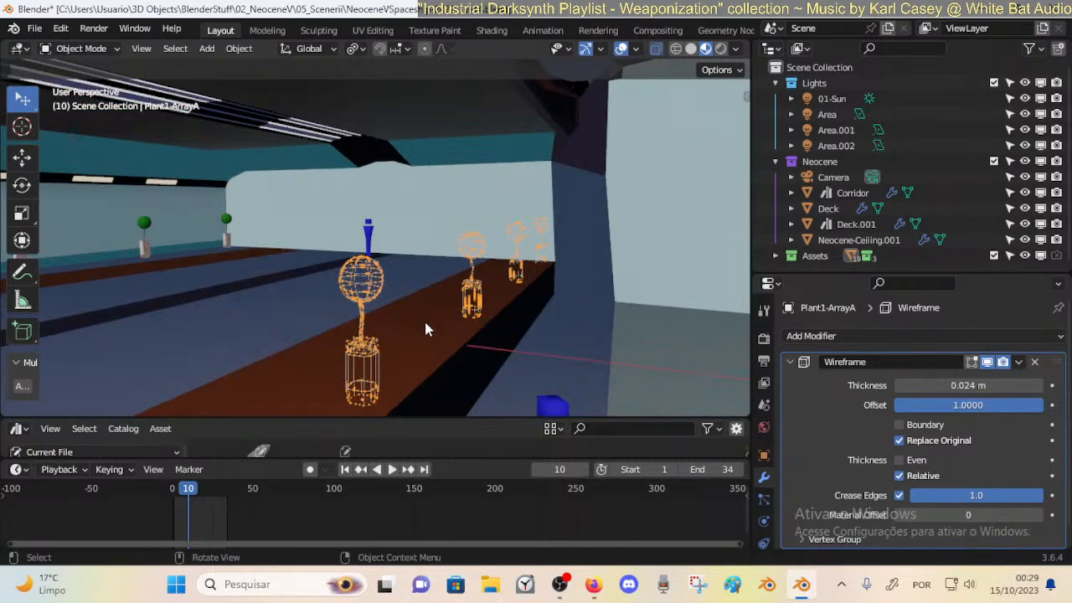
key(Tab)
key(a)
key(Tab)
key(alt+a)
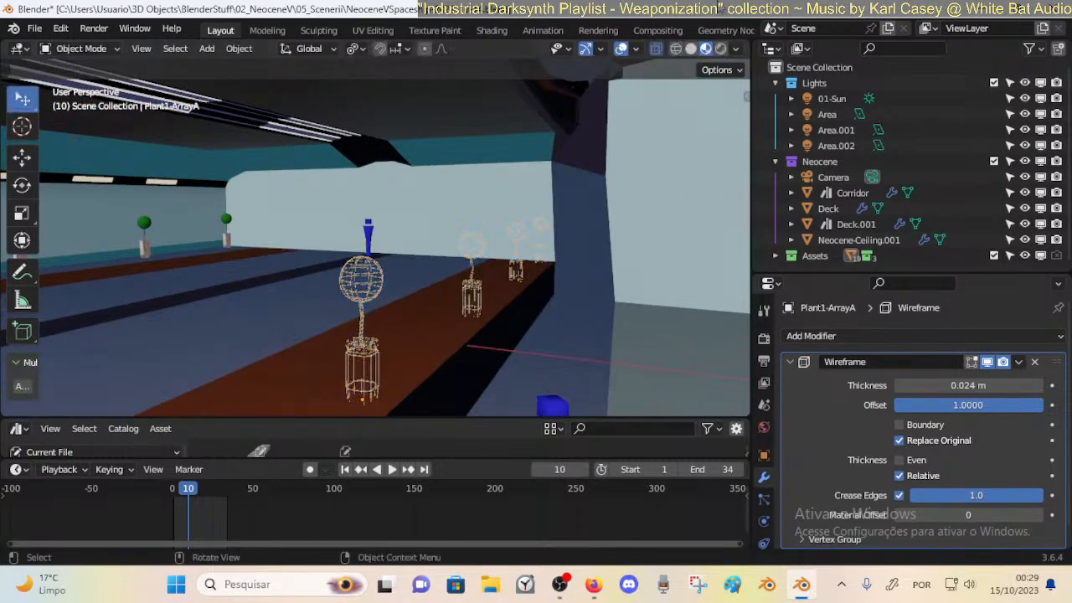
Compare the planter row in Rendered, Solid and Material Preview shading, then return to Object Mode with the row selected.
click(718, 50)
middle_drag(536, 219, 389, 217)
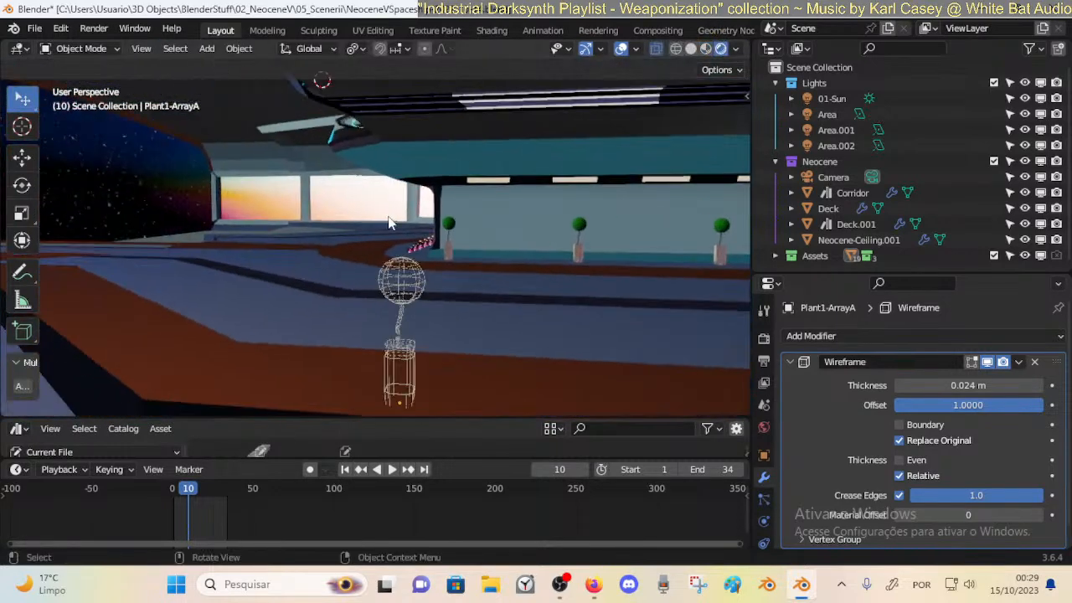
click(399, 279)
key(Tab)
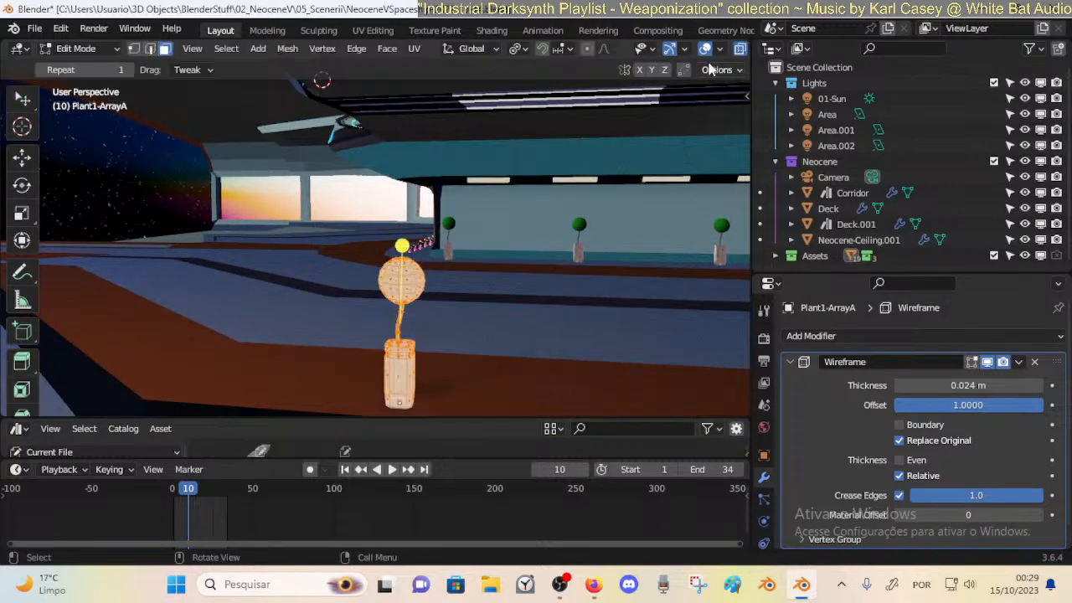
scroll(703, 51, down, 3)
click(693, 52)
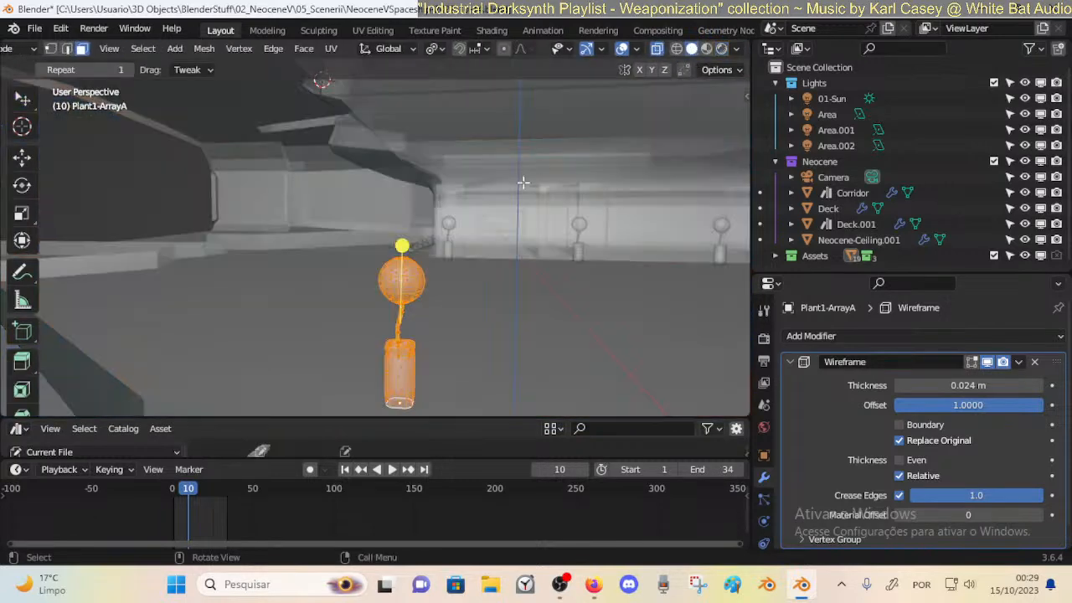
click(706, 48)
key(ctrl+Tab)
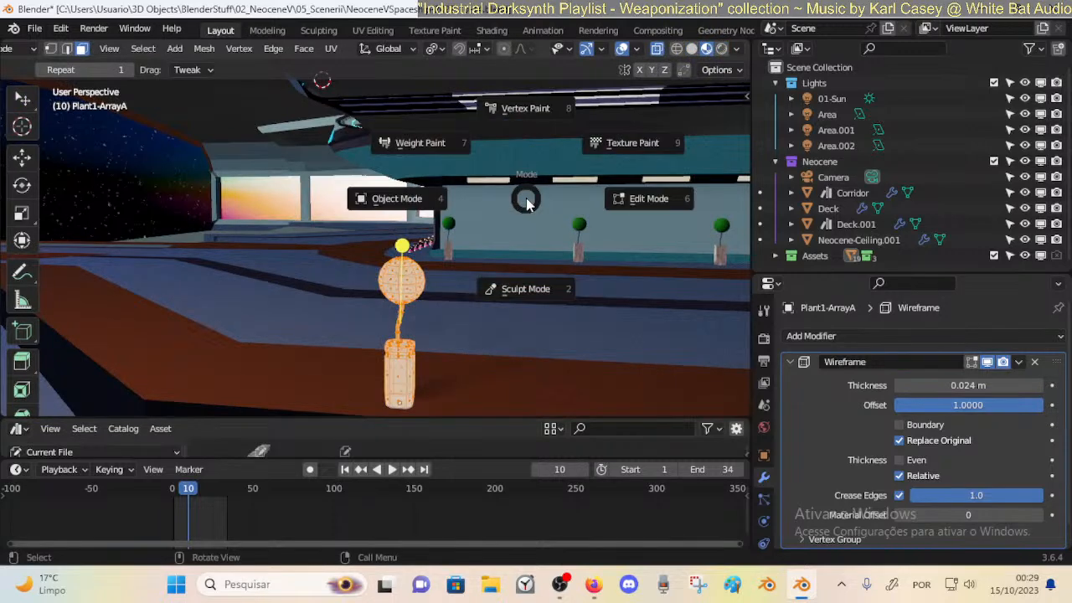
click(434, 231)
key(alt+a)
mouse_move(459, 285)
middle_down()
mouse_move(523, 302)
mouse_move(359, 282)
middle_up()
click(361, 282)
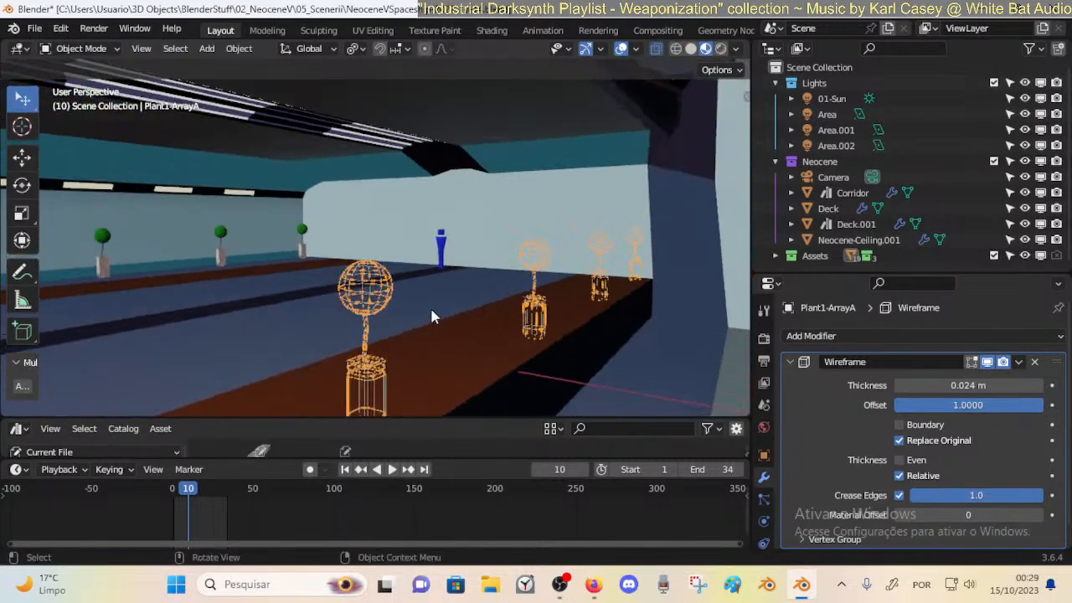
Try a Wireframe thickness of 0.005 m on the planter row, then set thickness to 0.026 m and offset to 0.5104.
mouse_move(968, 386)
mouse_down()
mouse_move(988, 385)
mouse_move(976, 385)
mouse_up()
middle_drag(463, 305, 346, 294)
scroll(382, 332, up, 5)
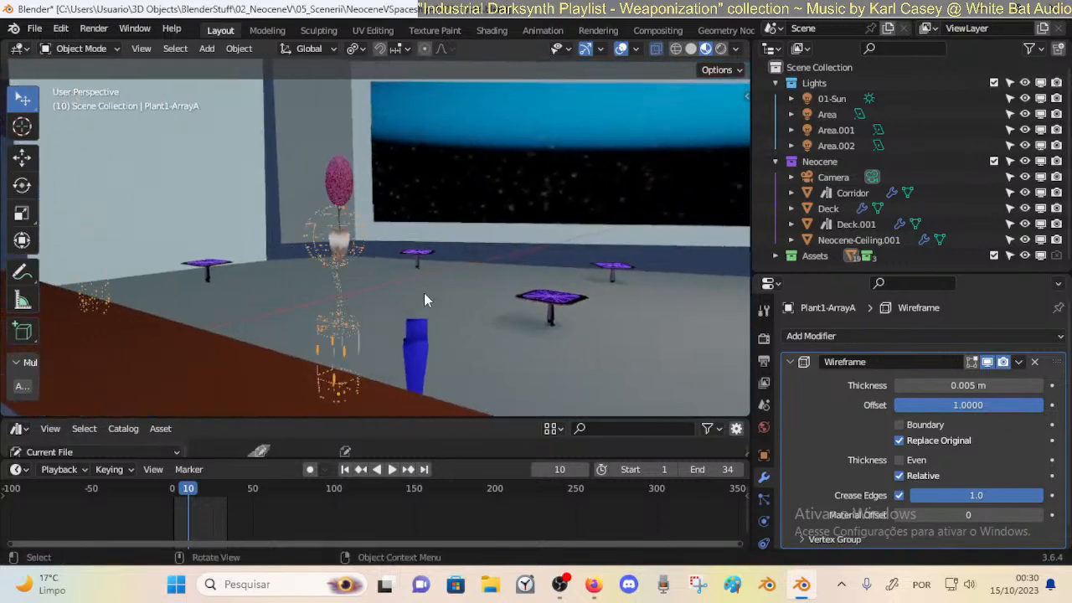
drag(964, 386, 930, 405)
middle_drag(236, 316, 615, 261)
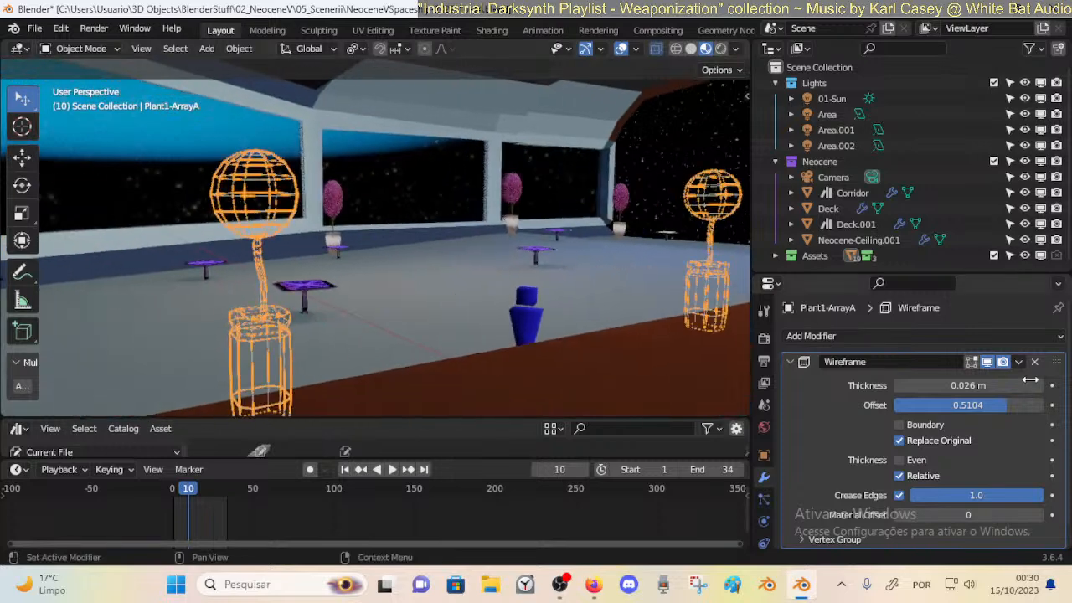
Try a Wireframe offset of 1.0000 on the planter row, then set the offset to 0.0000.
drag(980, 405, 1042, 405)
middle_drag(664, 337, 405, 329)
key(alt+a)
drag(967, 407, 1043, 405)
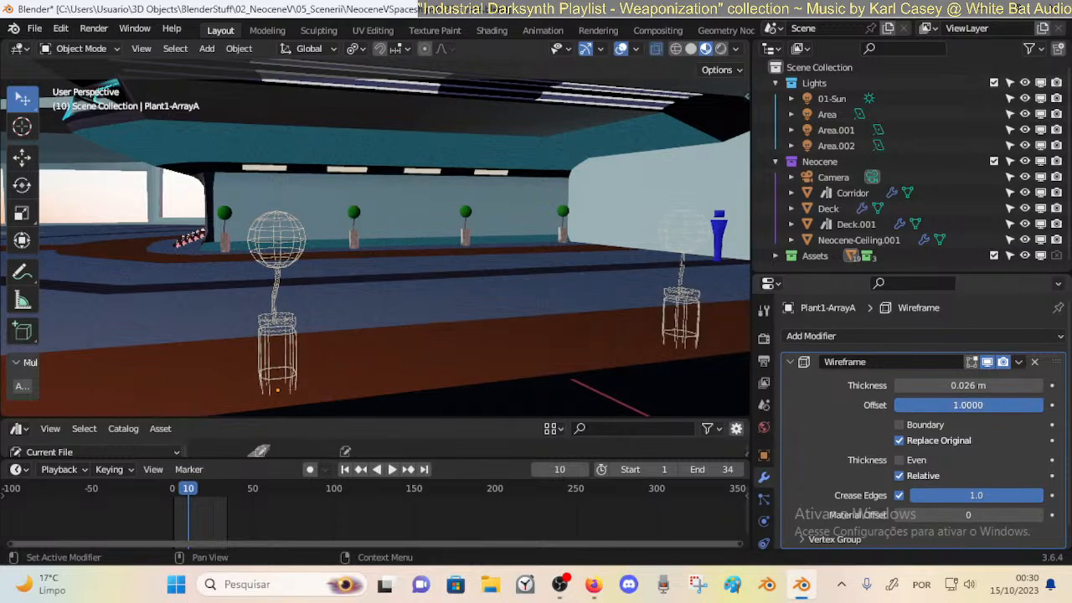
click(968, 407)
key(Return)
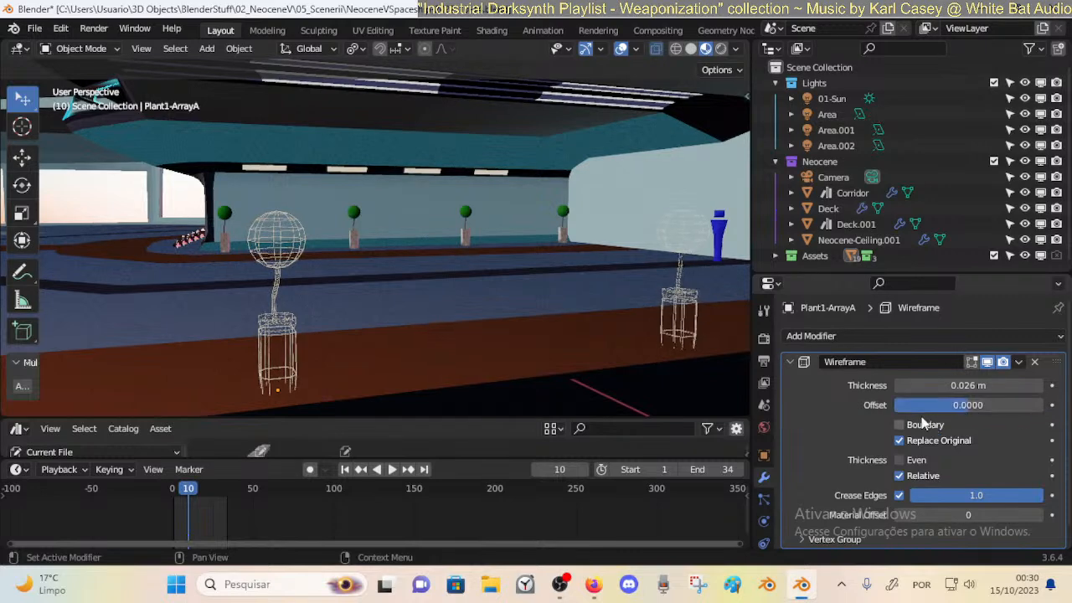
Toggle Replace Original, Even and Relative on the planter row's Wireframe modifier to compare their effects, restoring each option.
click(901, 439)
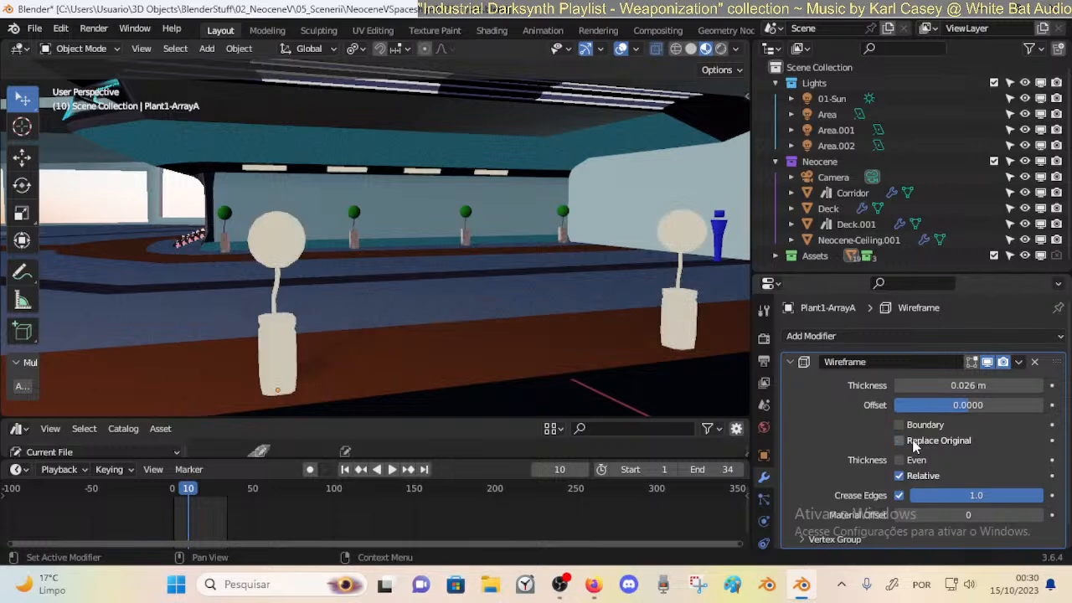
click(901, 440)
click(908, 461)
click(909, 462)
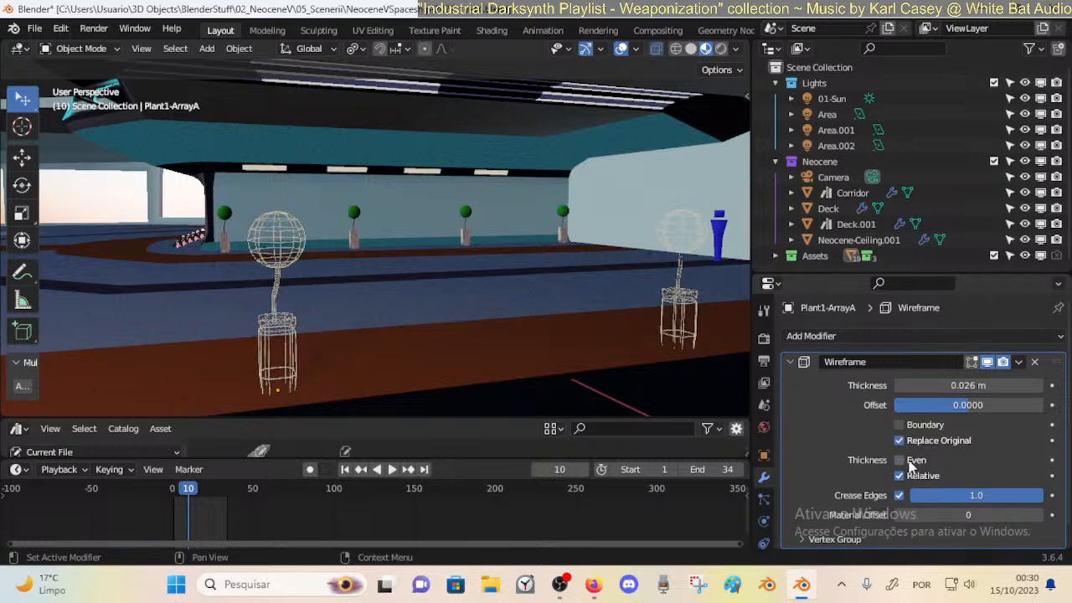
click(910, 477)
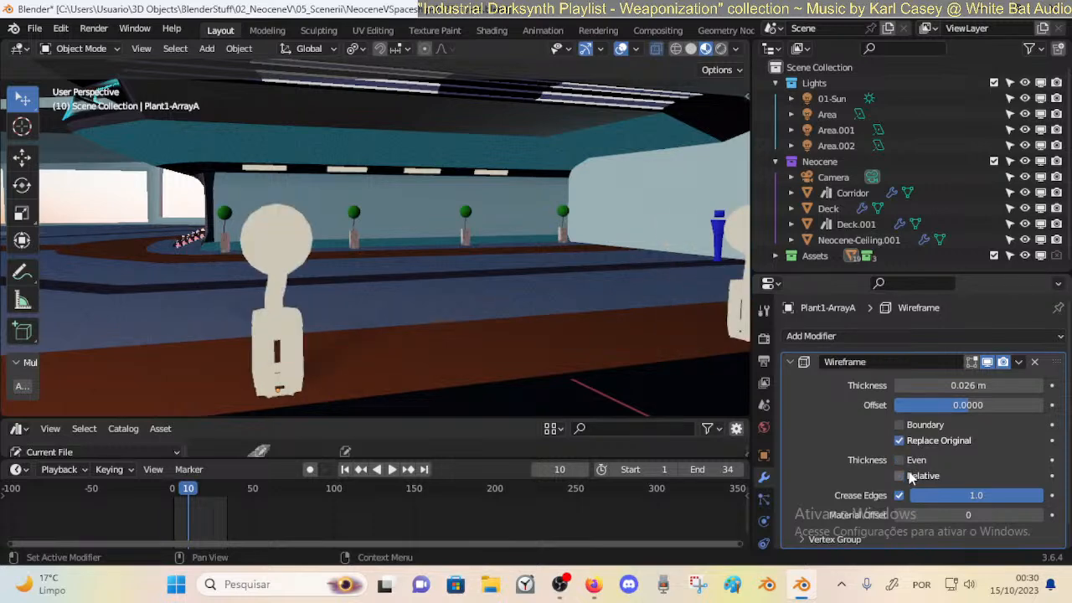
click(910, 477)
drag(949, 495, 1042, 496)
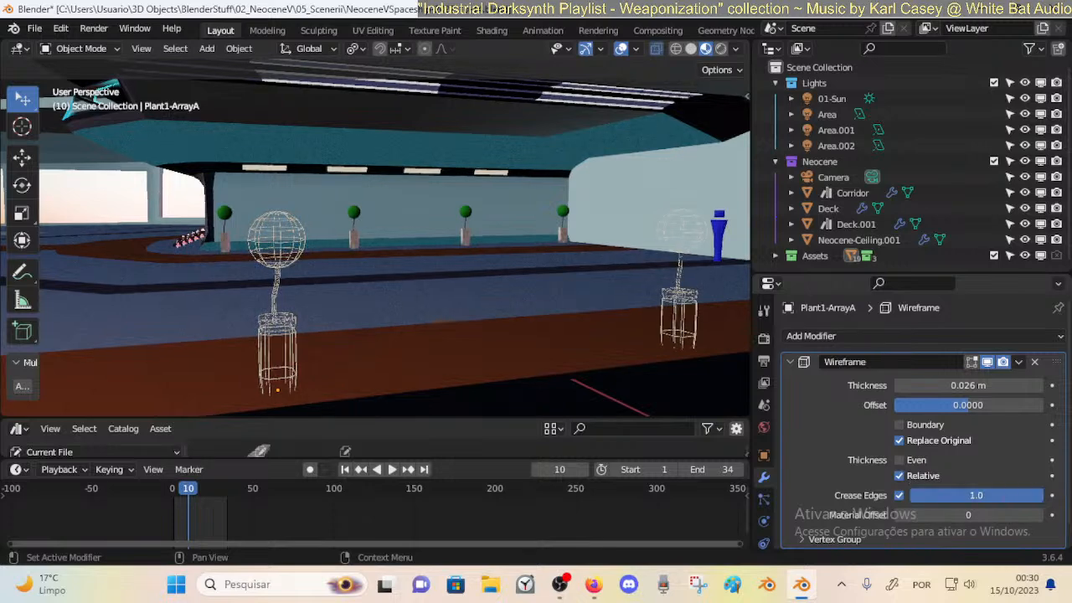
Turn off Crease Edges on the planter row's Wireframe modifier and set its thickness to 0.133 m.
click(899, 496)
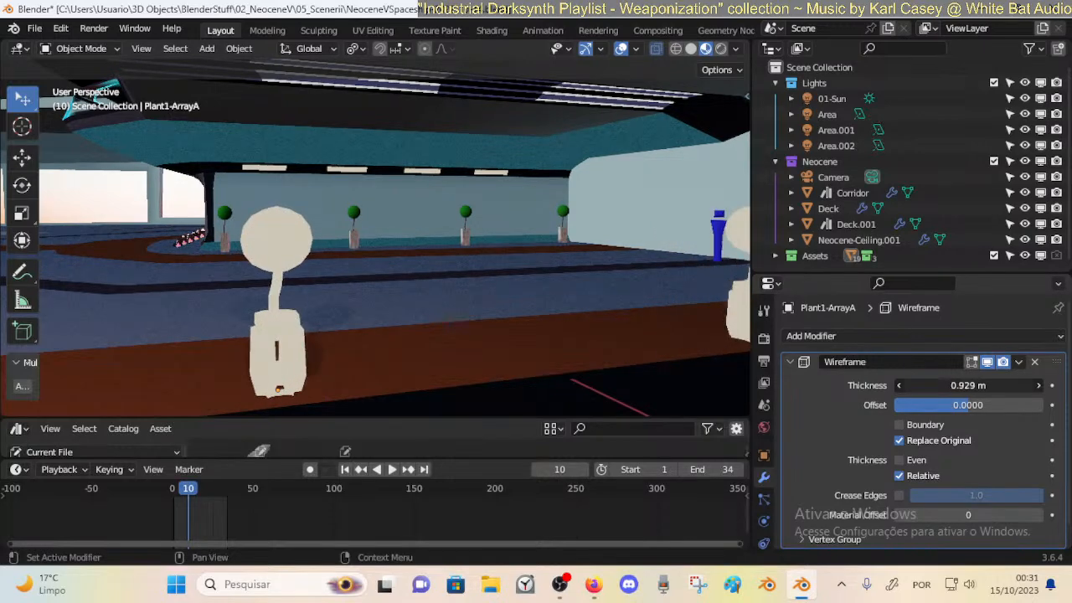
drag(968, 386, 980, 385)
scroll(493, 240, down, 3)
Enable the Wireframe modifier's Edit Mode display and compare the planter row with its viewport display off and on.
click(988, 362)
middle_drag(394, 289, 539, 258)
click(988, 362)
click(989, 362)
click(989, 363)
click(989, 363)
click(989, 365)
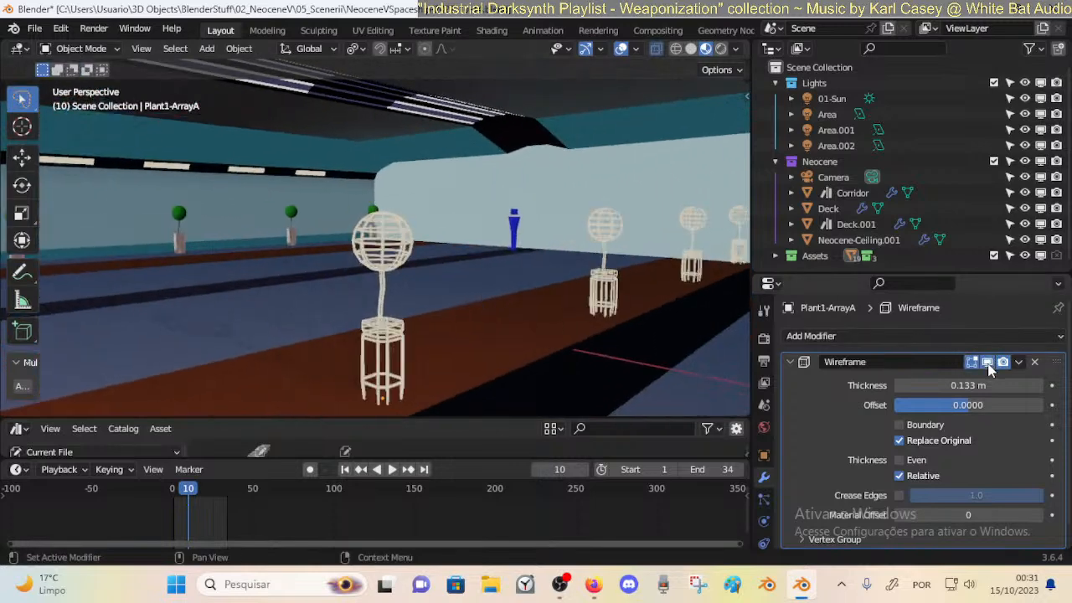
click(799, 363)
click(989, 365)
click(989, 365)
click(989, 365)
click(989, 365)
click(972, 363)
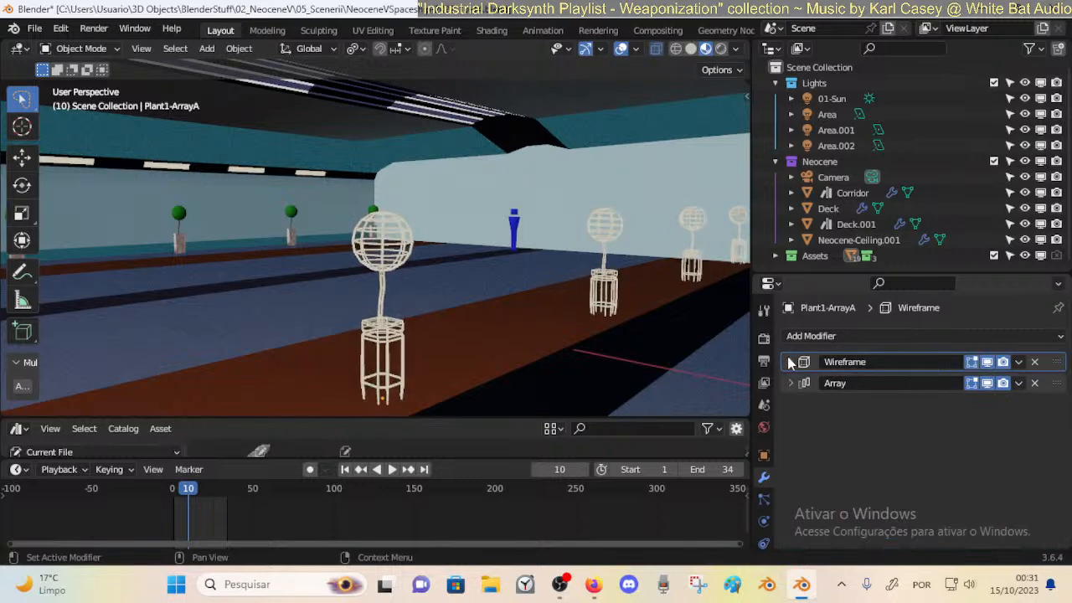
Set the planter row's Wireframe offset to 1.0000 and compare it with the modifier's viewport display off and on.
click(790, 361)
drag(957, 406, 1038, 406)
click(987, 362)
click(986, 362)
click(987, 363)
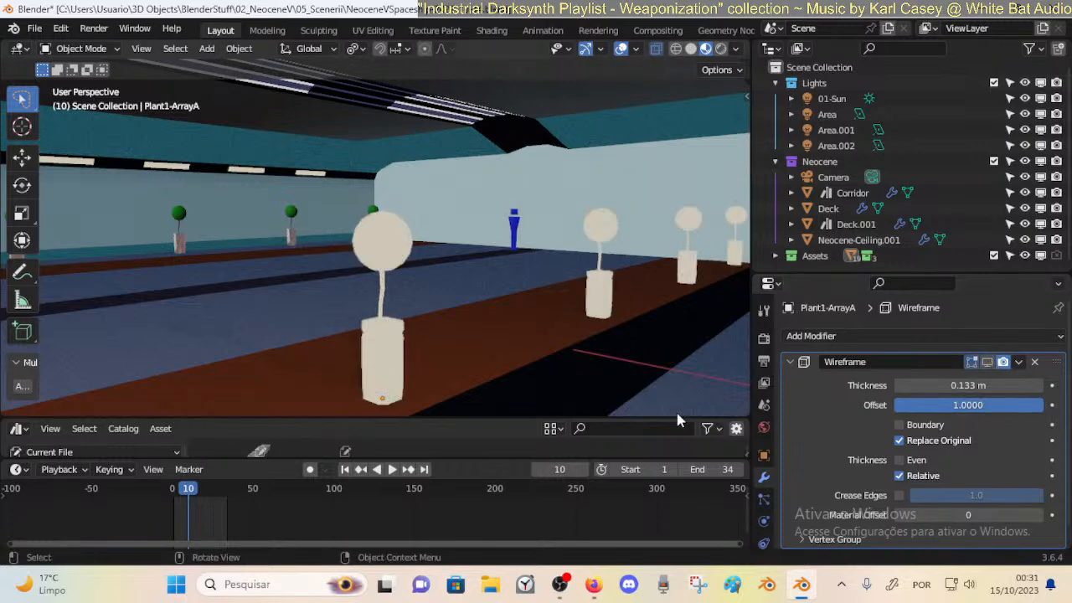
Set the planter row's Wireframe offset to -1.0000 and compare it with the original solid planters.
drag(950, 409, 799, 409)
click(989, 364)
click(989, 364)
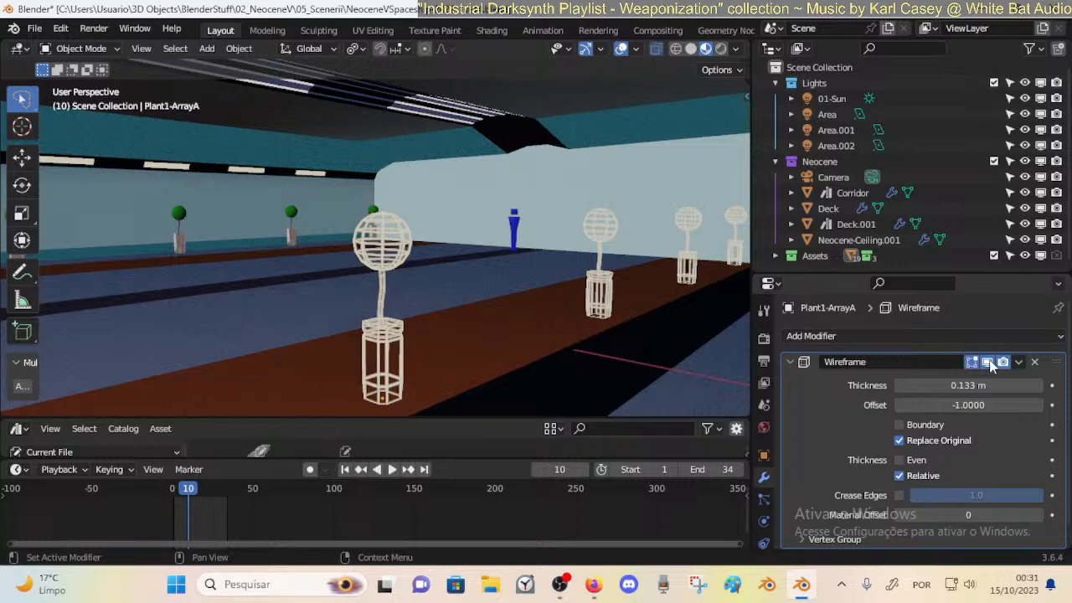
Set the planter row's Wireframe thickness to 0.015 m and save the file.
drag(968, 385, 887, 386)
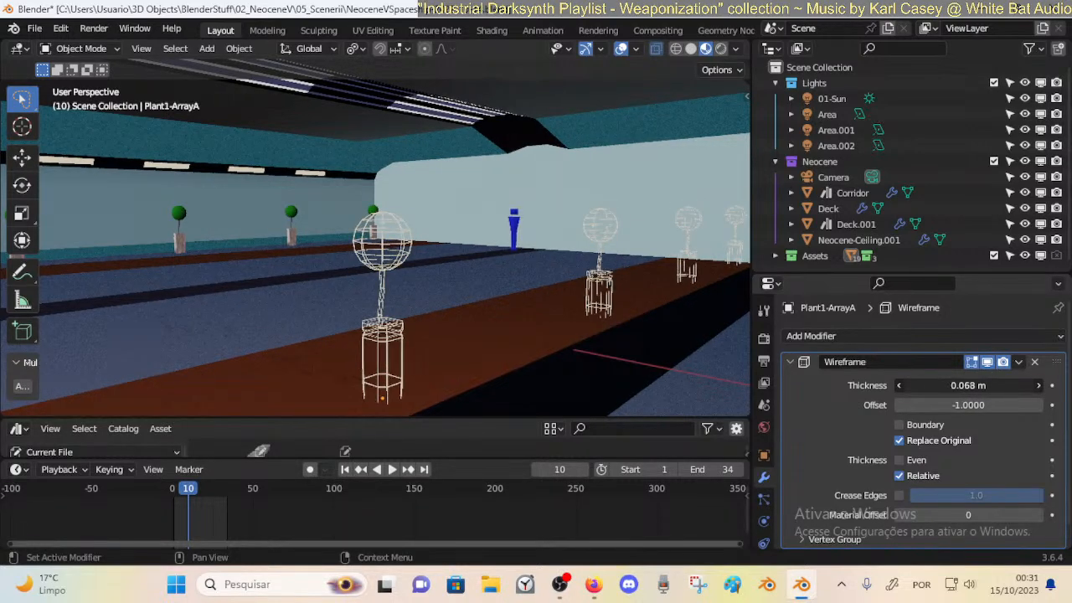
drag(967, 386, 888, 385)
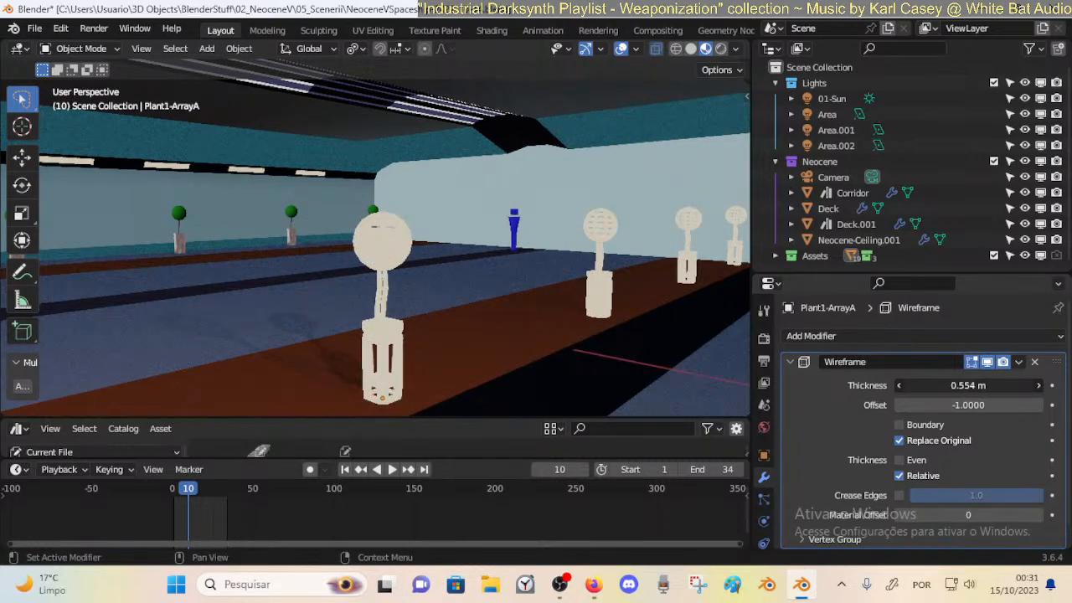
drag(968, 385, 894, 386)
middle_drag(564, 270, 535, 243)
key(ctrl+s)
Select the Deck and examine the corridor entrance, planters, tables and surrounding spaceship interior from several angles.
middle_drag(451, 250, 390, 371)
scroll(444, 322, down, 5)
scroll(444, 324, up, 5)
scroll(390, 371, up, 4)
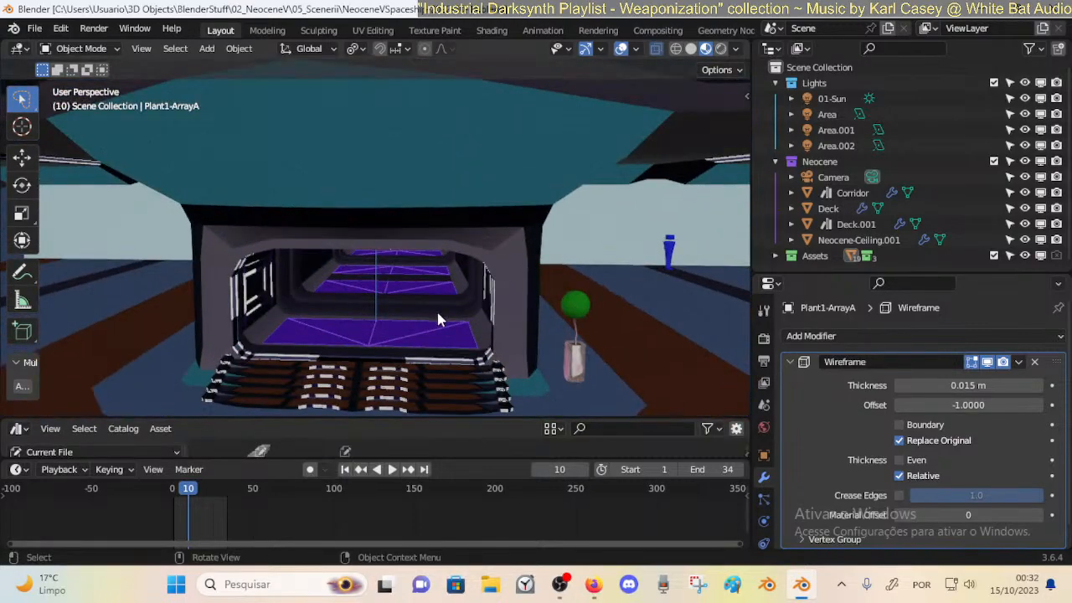
middle_drag(437, 318, 407, 292)
click(466, 317)
scroll(466, 316, down, 3)
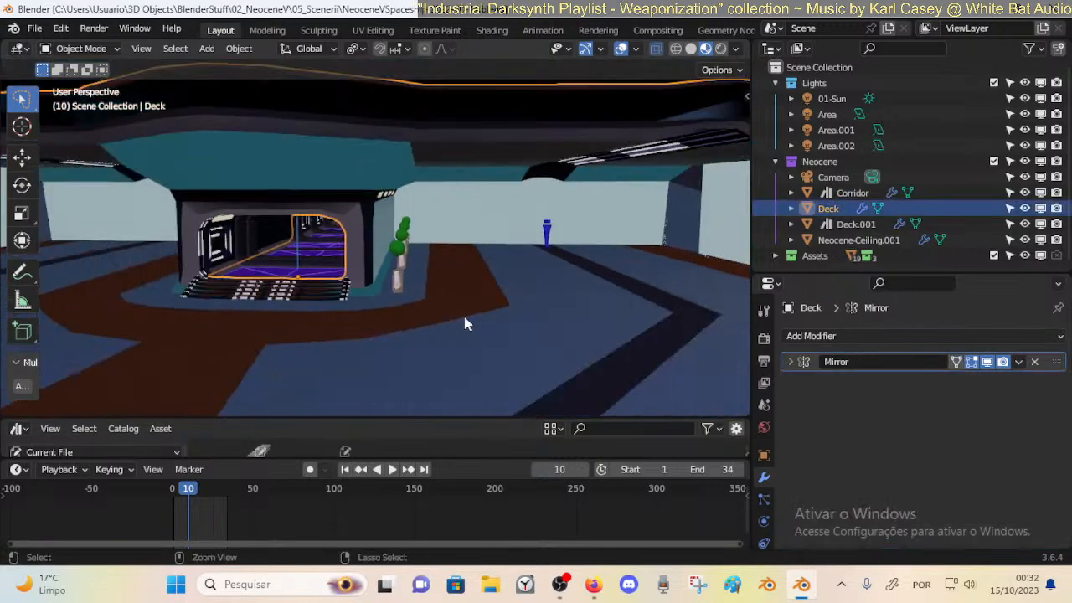
middle_drag(464, 316, 416, 302)
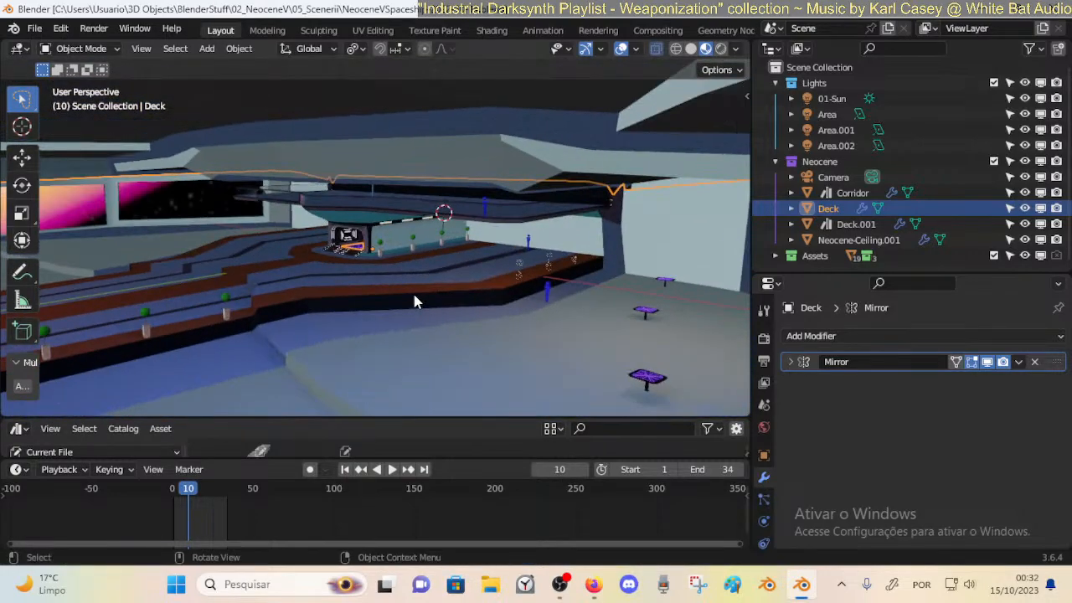
middle_drag(365, 268, 421, 291)
middle_drag(678, 289, 619, 313)
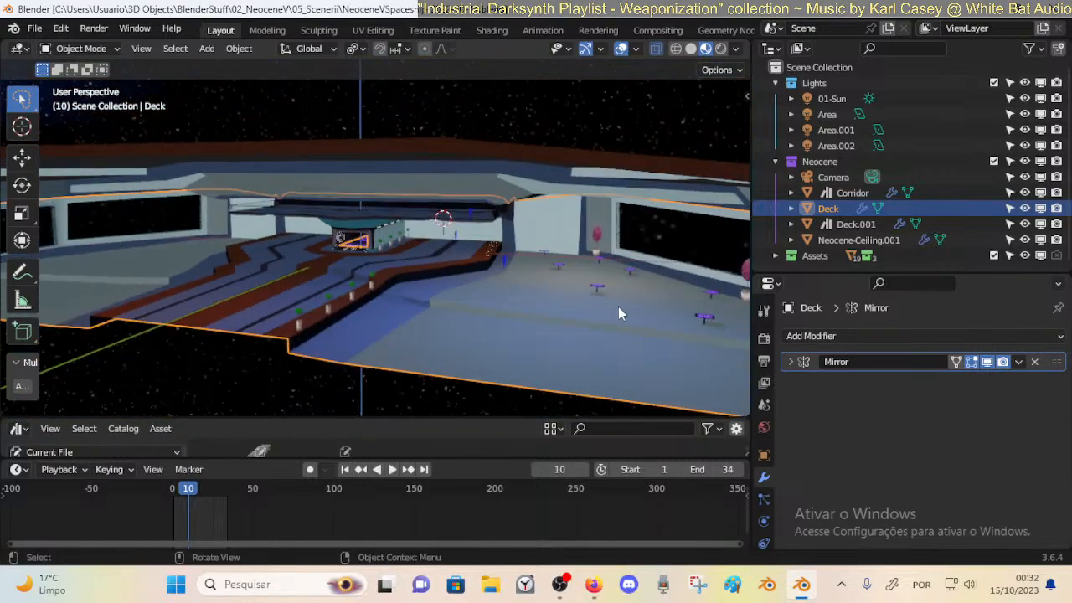
middle_drag(512, 293, 386, 303)
mouse_move(327, 245)
middle_down()
mouse_move(335, 258)
mouse_move(324, 240)
mouse_move(310, 241)
middle_up()
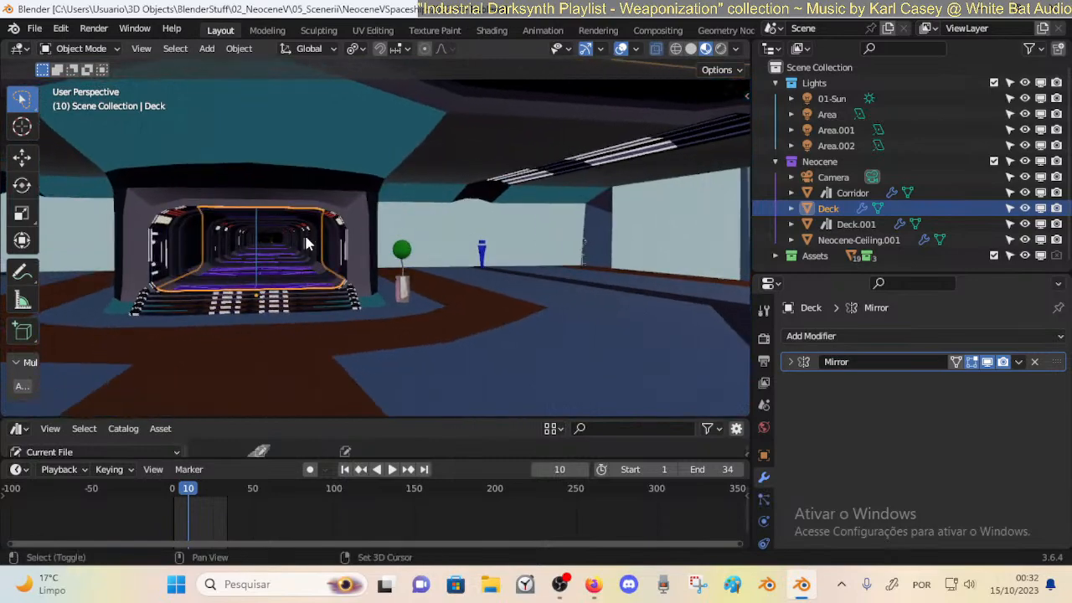
Move through the corridor in walk navigation and return to view its entrance from the deck.
key(shift+grave)
key(w)
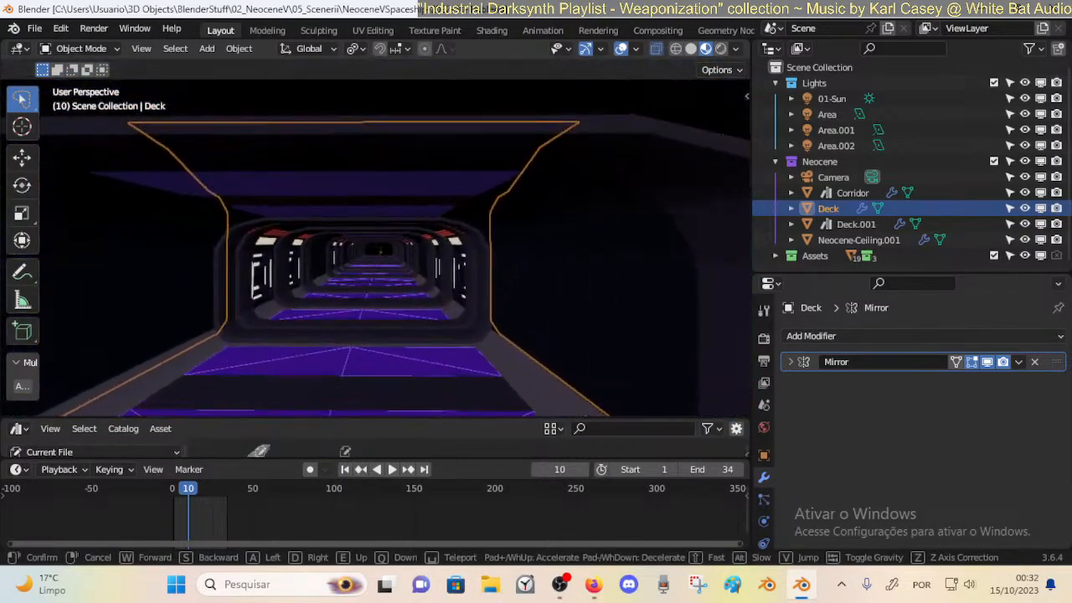
key(w)
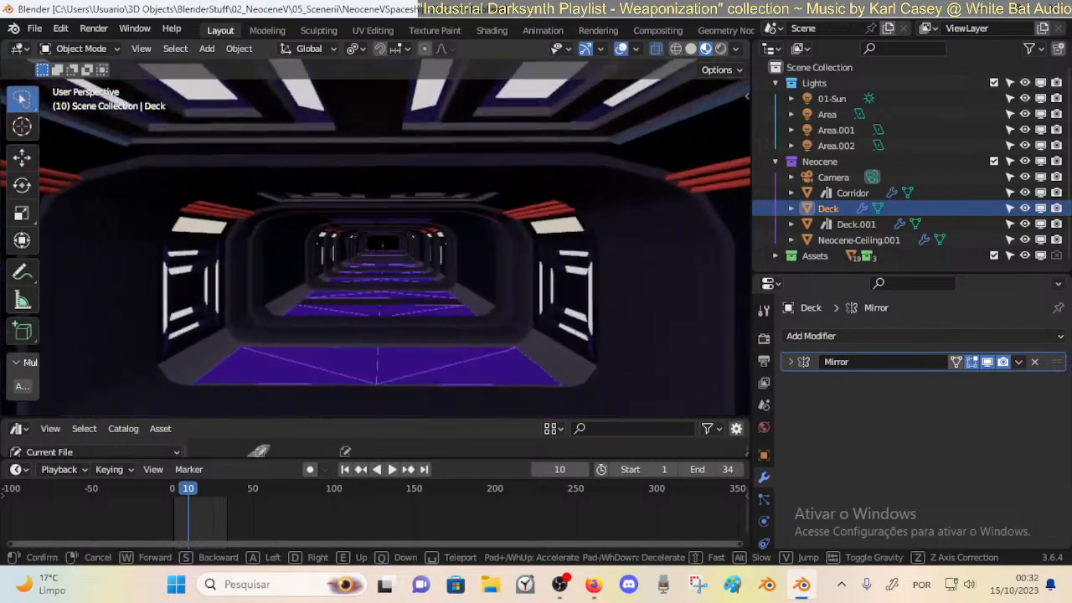
key(w)
key(w)
key(w)
key(s)
click(307, 243)
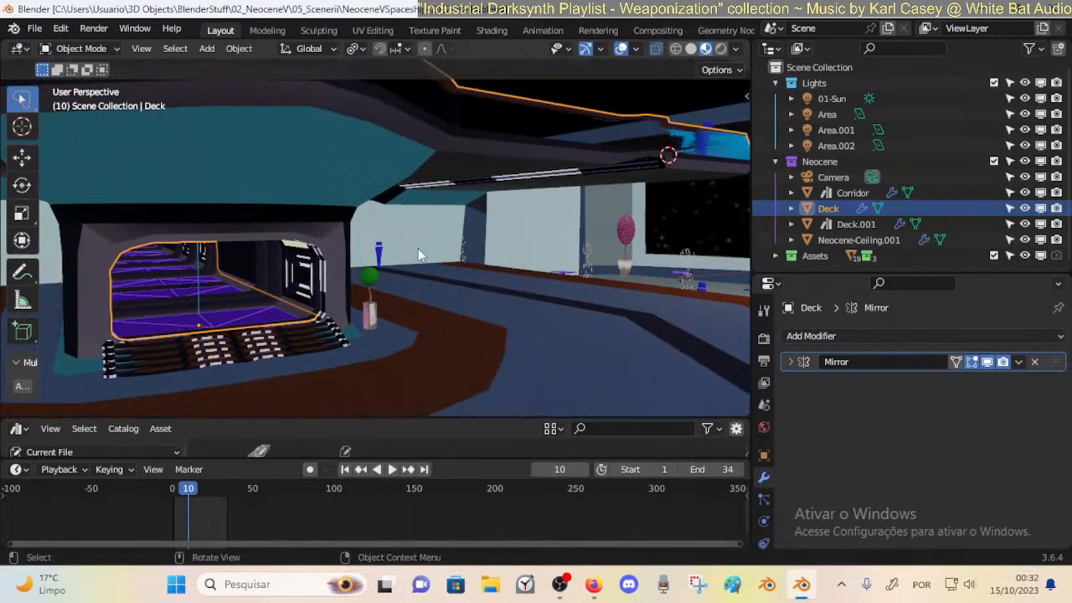
Deselect all objects and save the spaceship file.
key(alt+a)
key(ctrl+s)
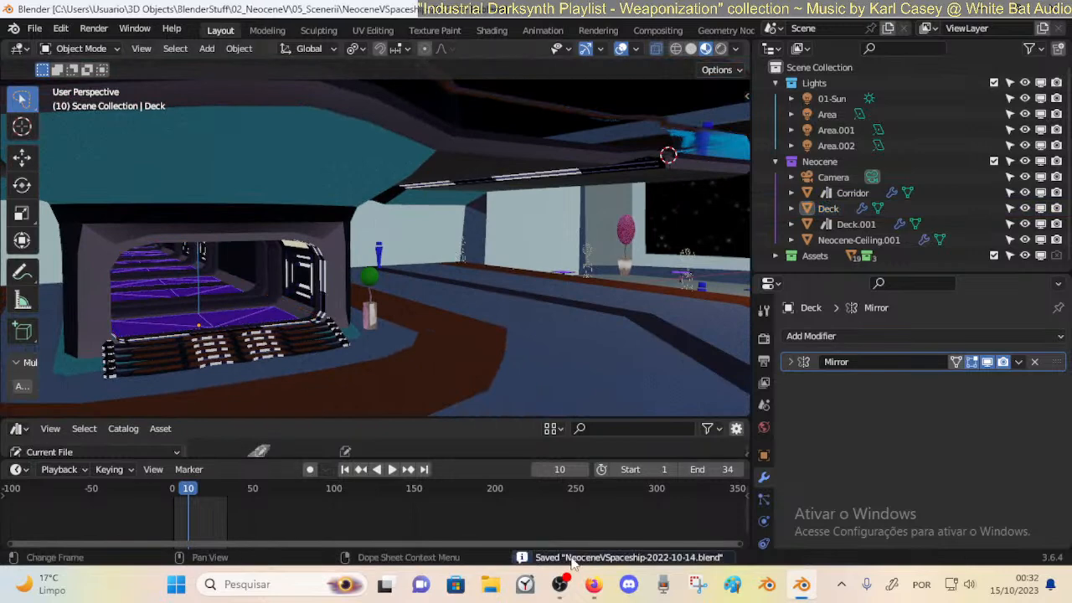
Switch to Firefox and check the YouTube Studio live stream dashboard and the playing Industrial Darksynth music video.
click(593, 583)
click(332, 7)
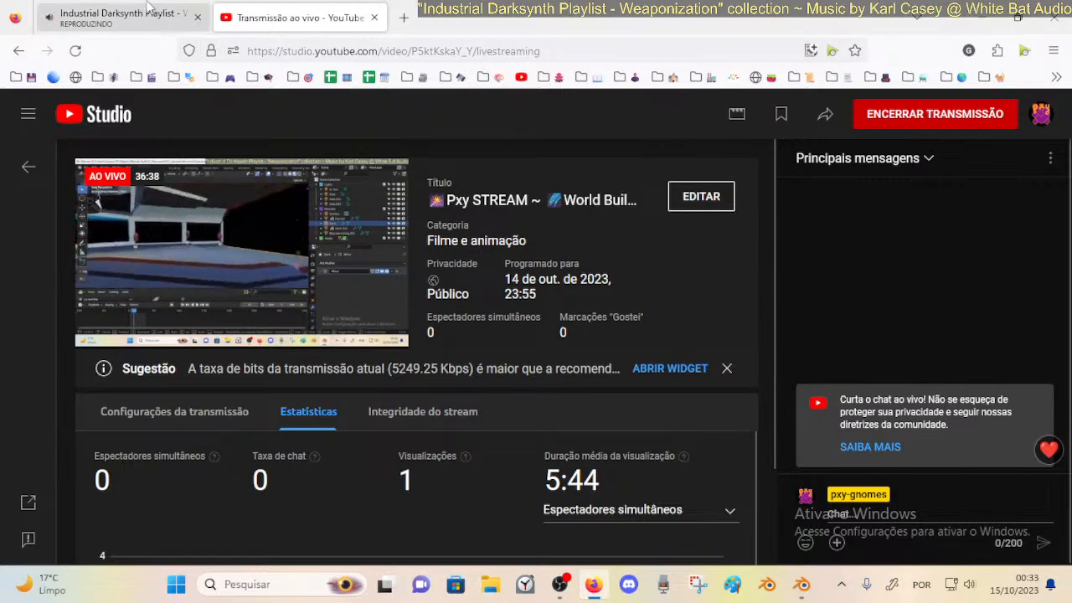
click(147, 9)
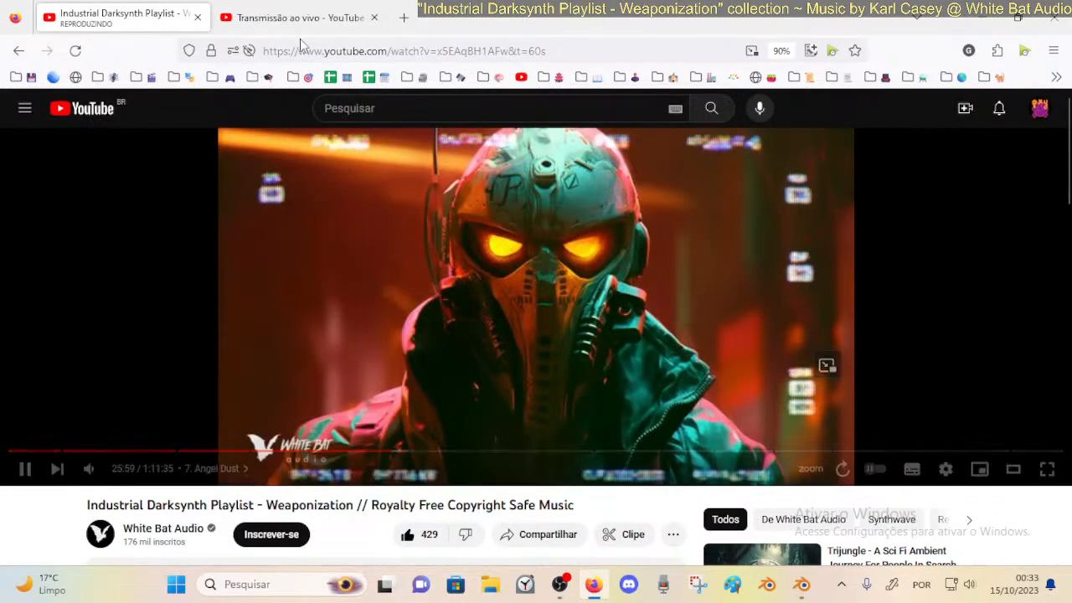
key(ctrl+Tab)
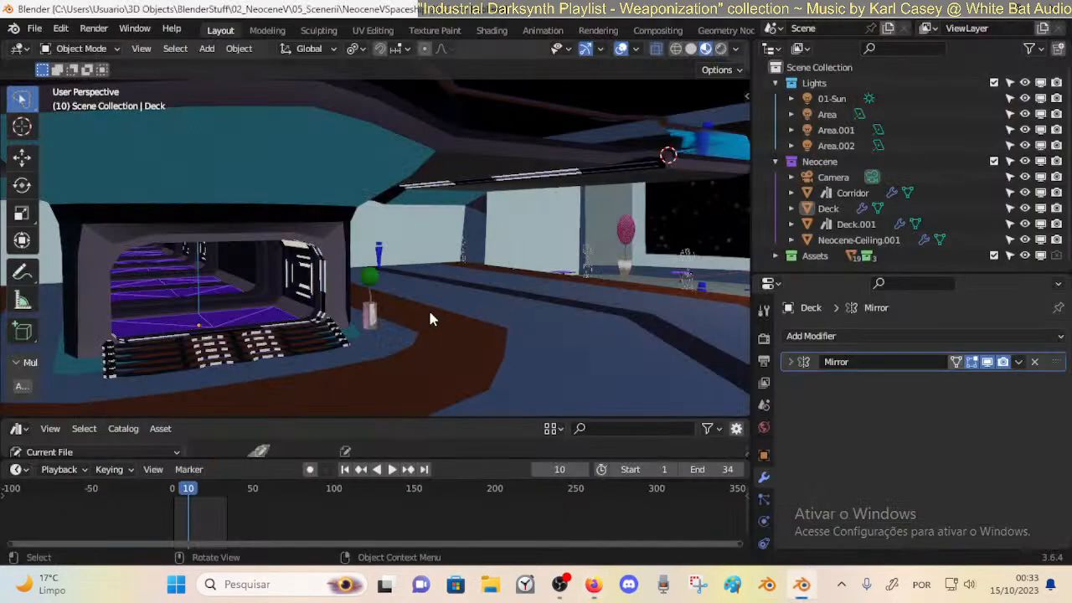
Return to Blender and play the scene's animation in the viewport.
key(space)
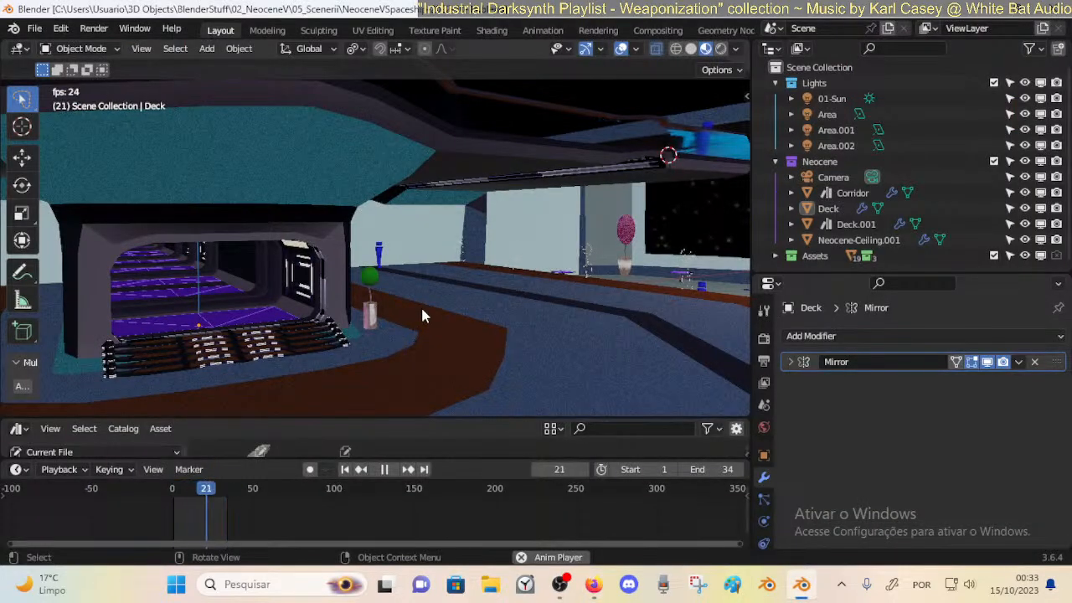